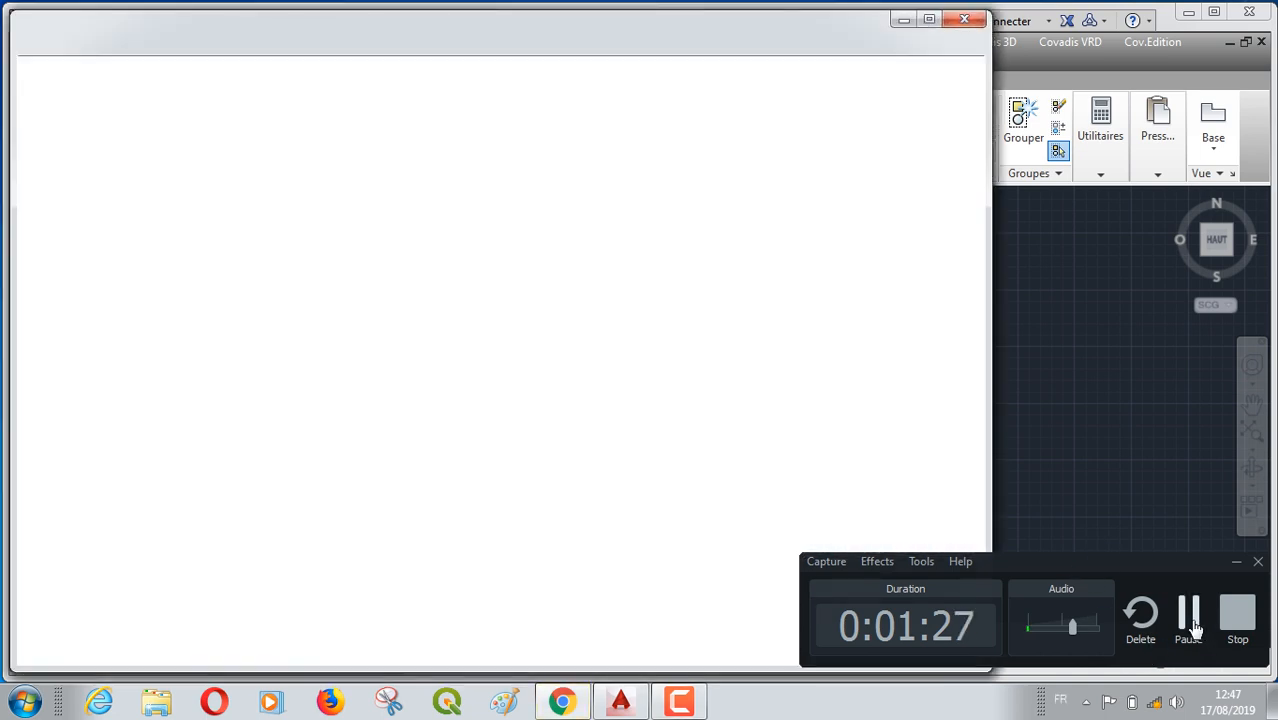
Close the browser window showing the social network profile to get back to the empty drawing Dessin1.dwg
left_click(1190, 618)
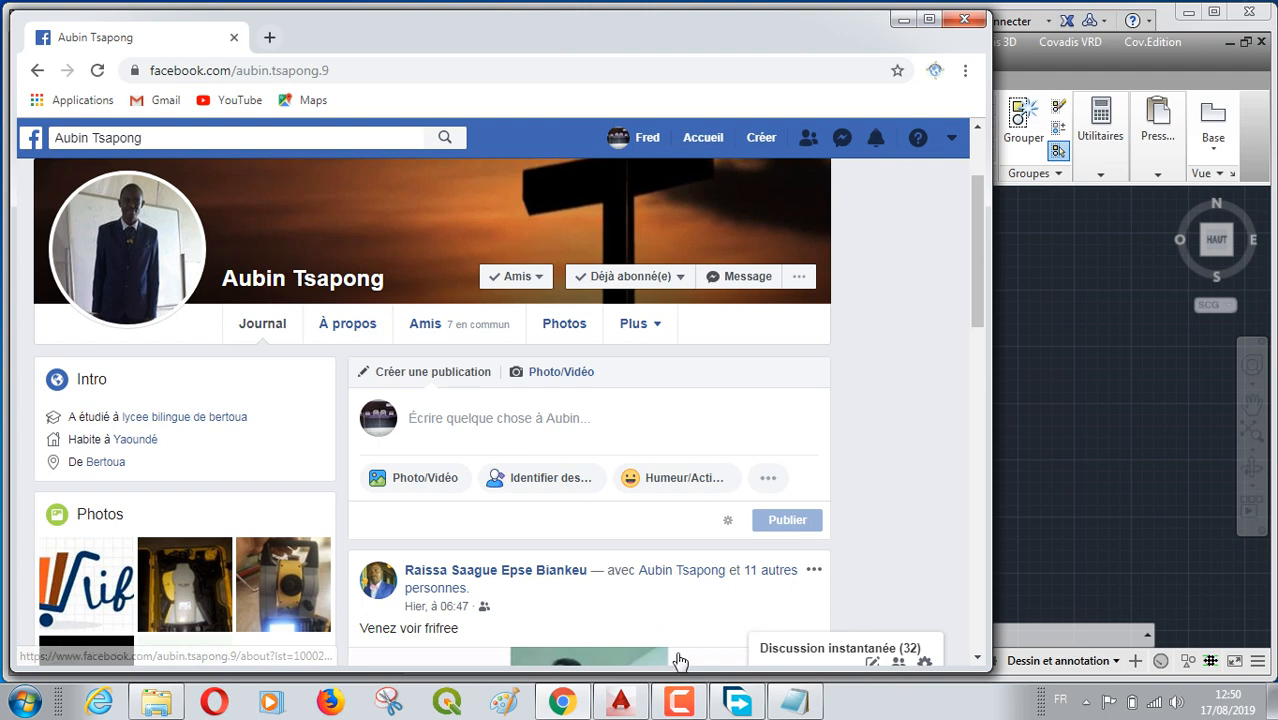
left_click(678, 703)
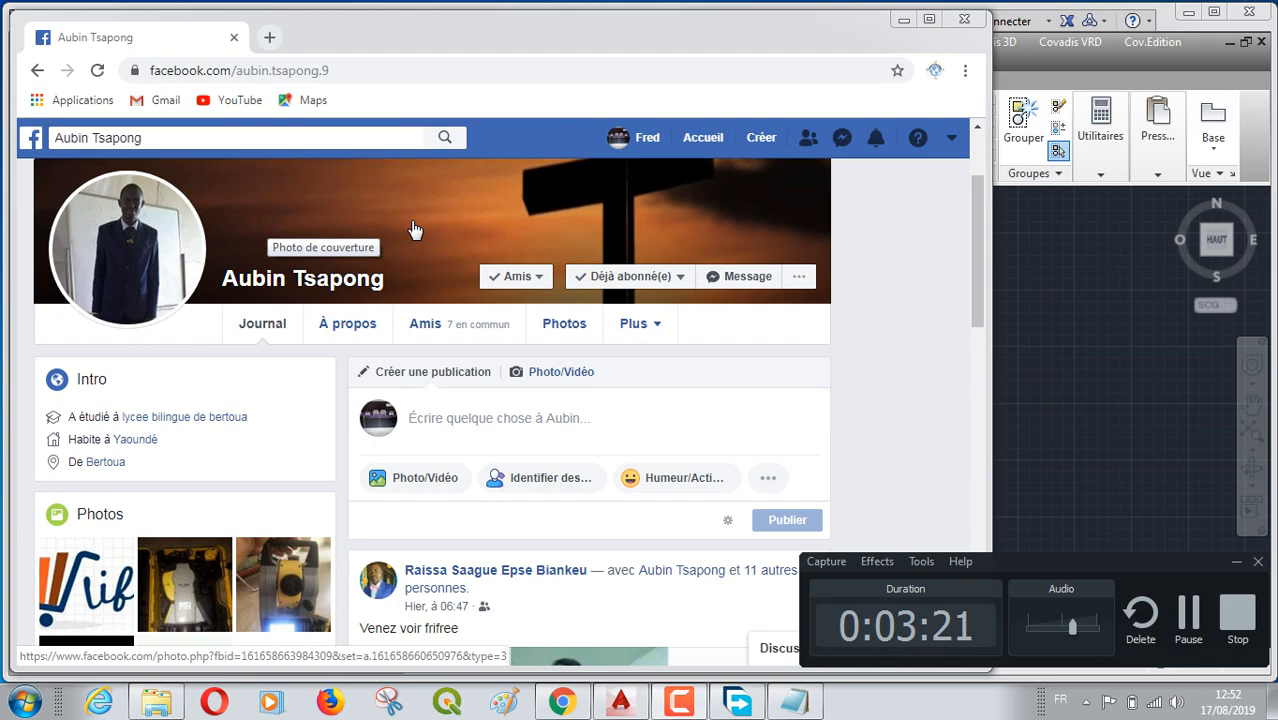
left_click(966, 19)
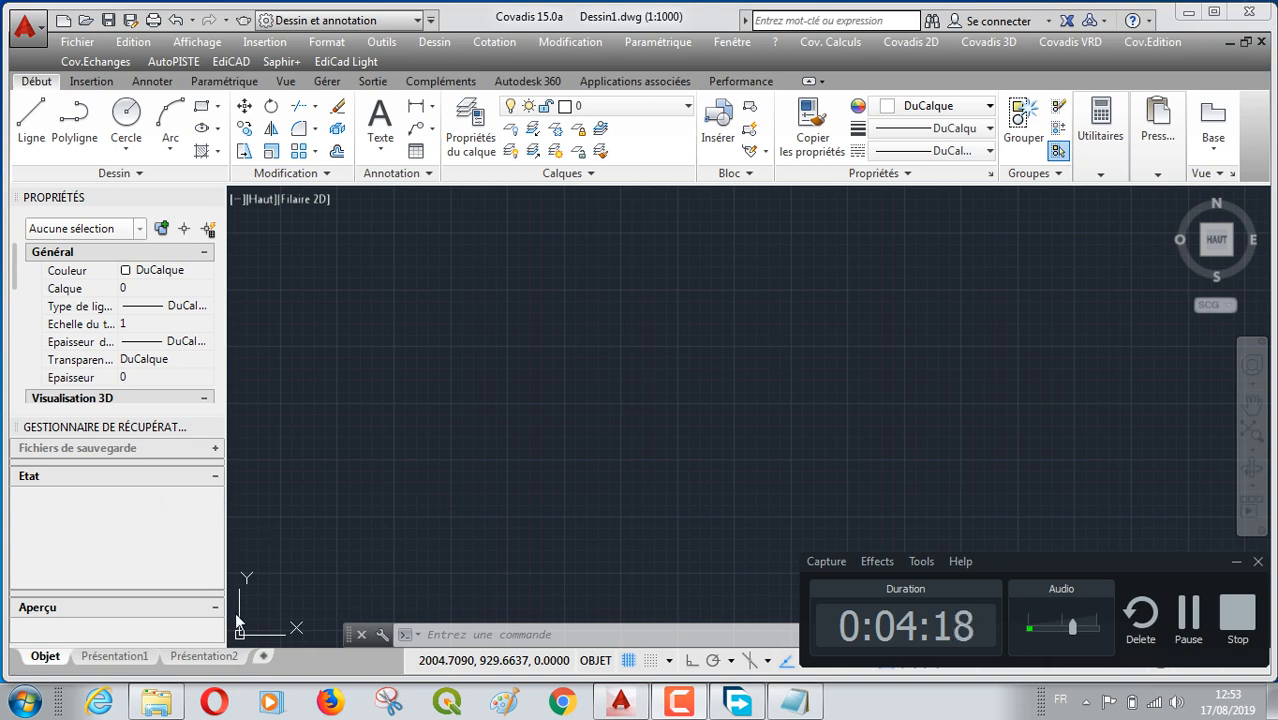
left_click_drag(1095, 567, 842, 357)
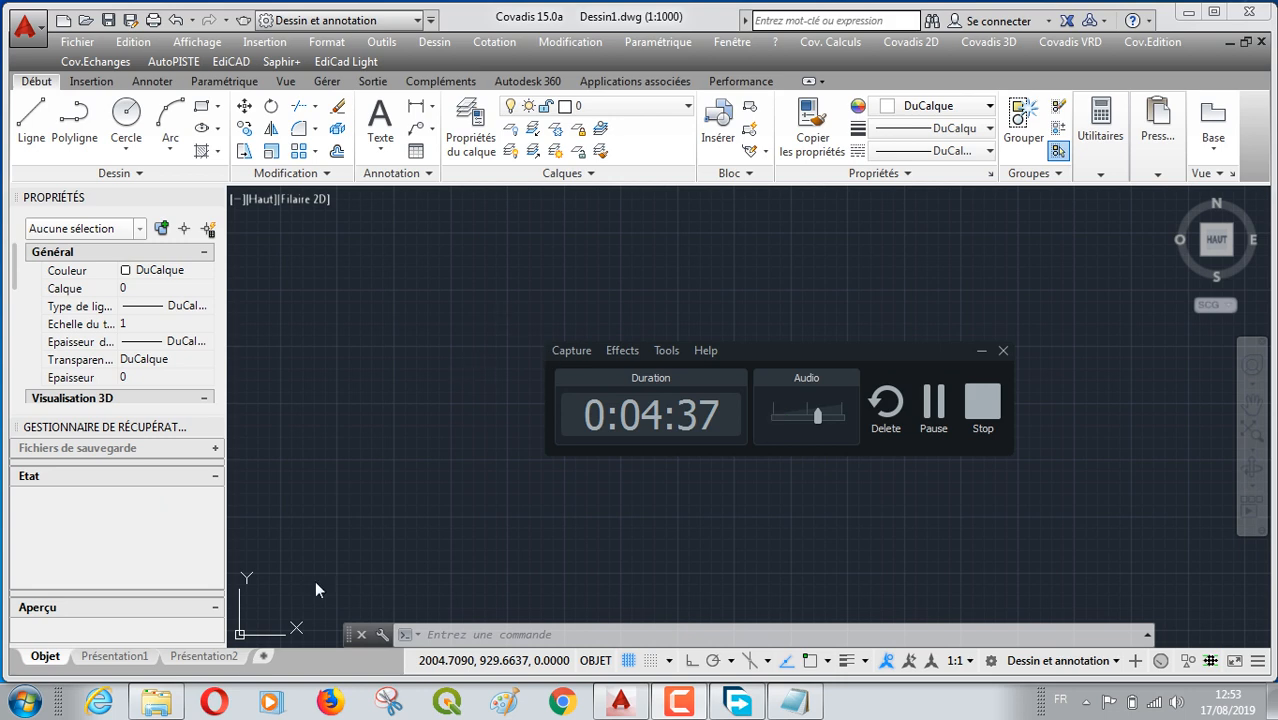
Switch to Windows Explorer and look at the survey files in the Topo folder, including M_LEVE0208019.GSI
left_click(160, 703)
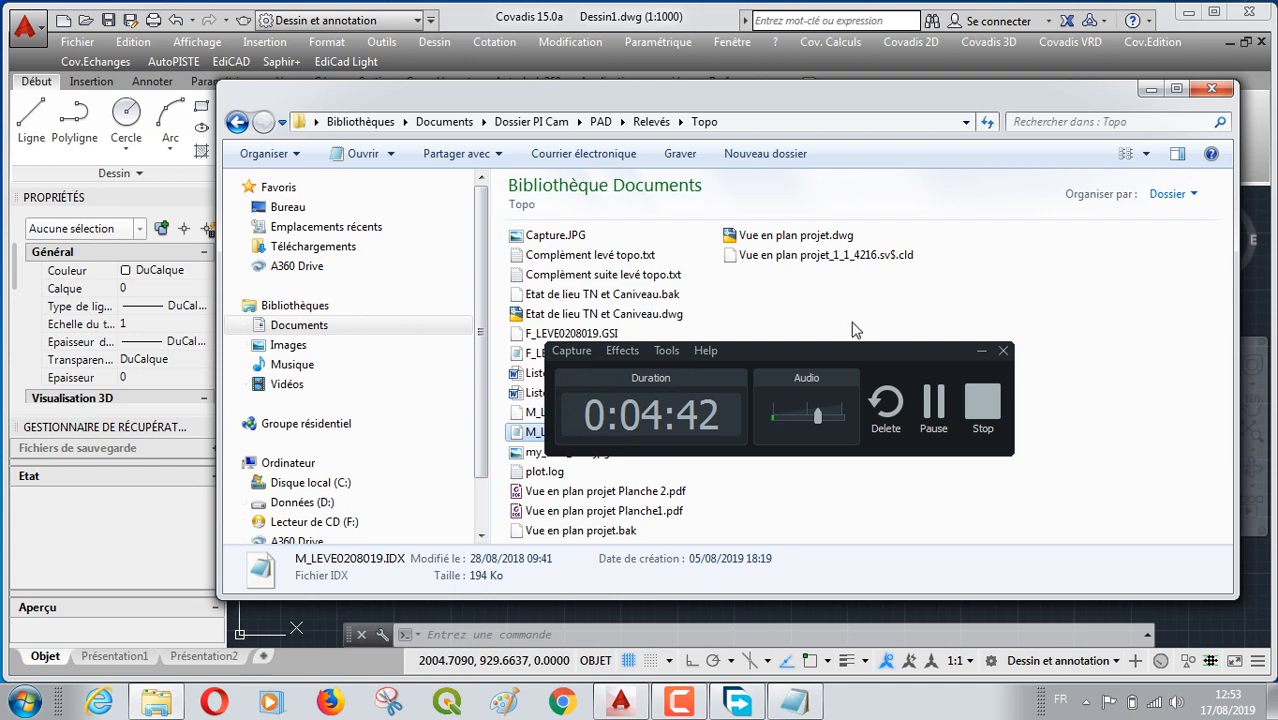
left_click_drag(804, 343, 974, 419)
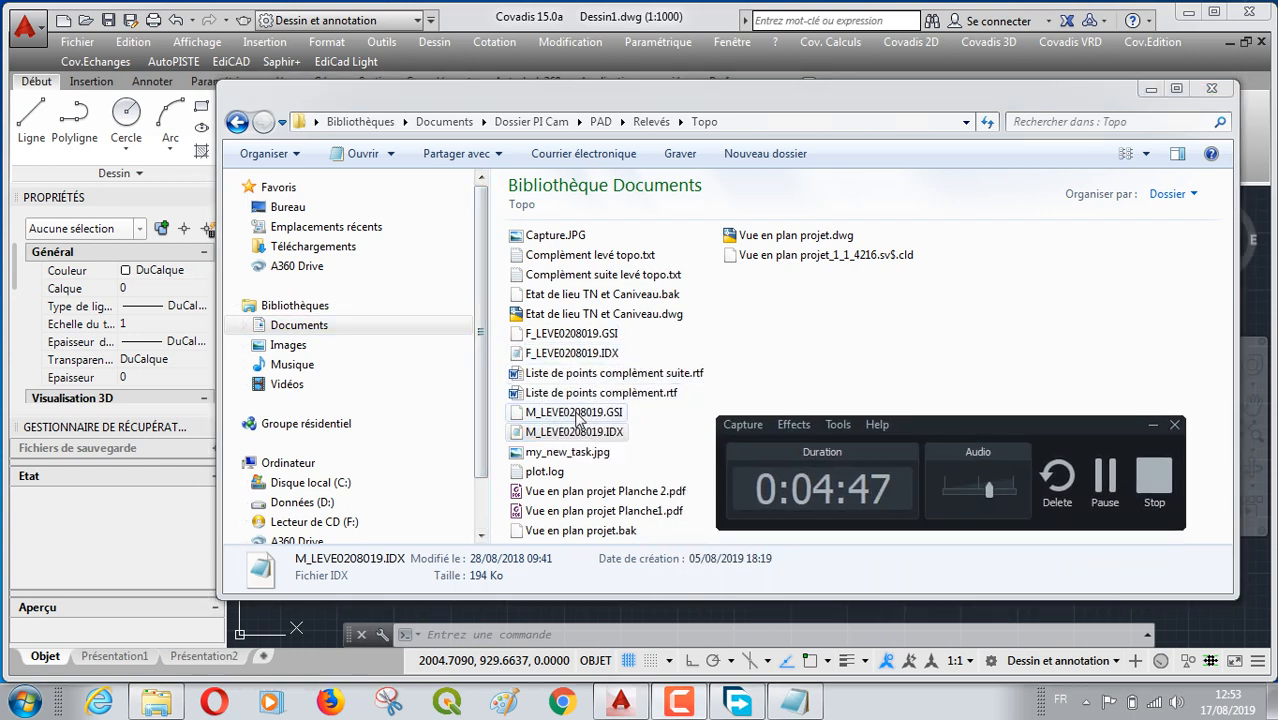
left_click(1107, 480)
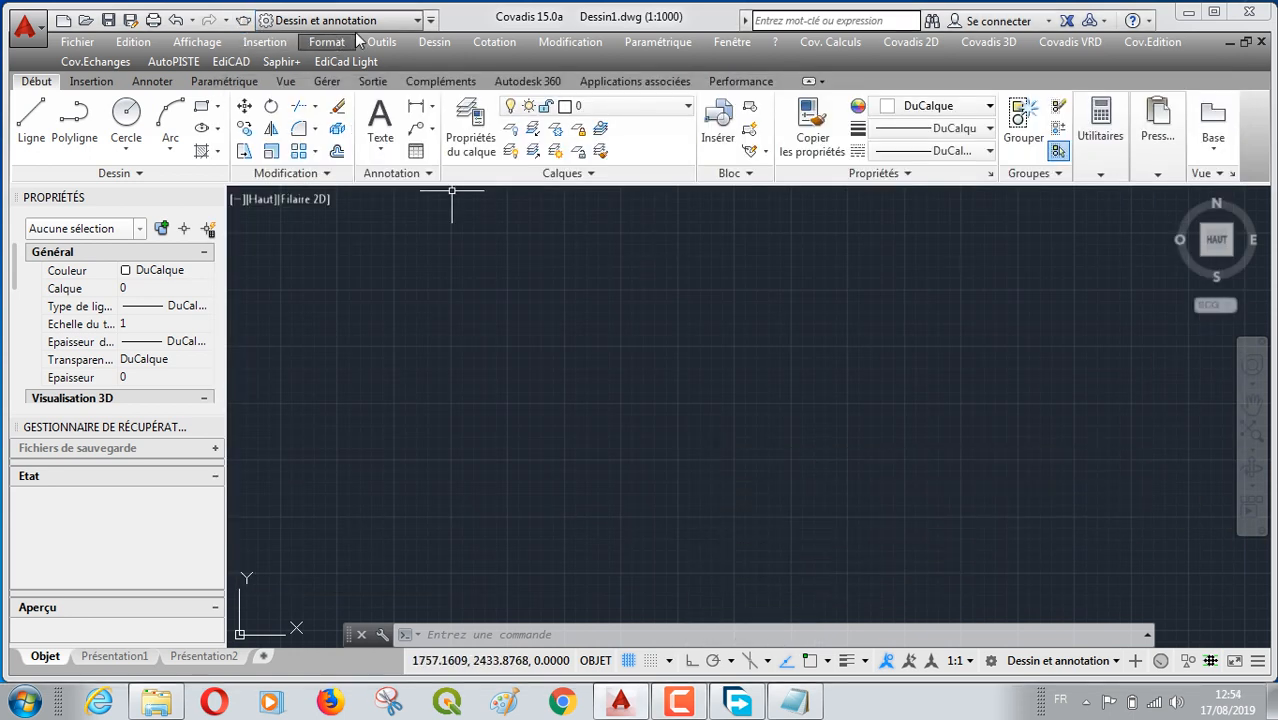
left_click(833, 42)
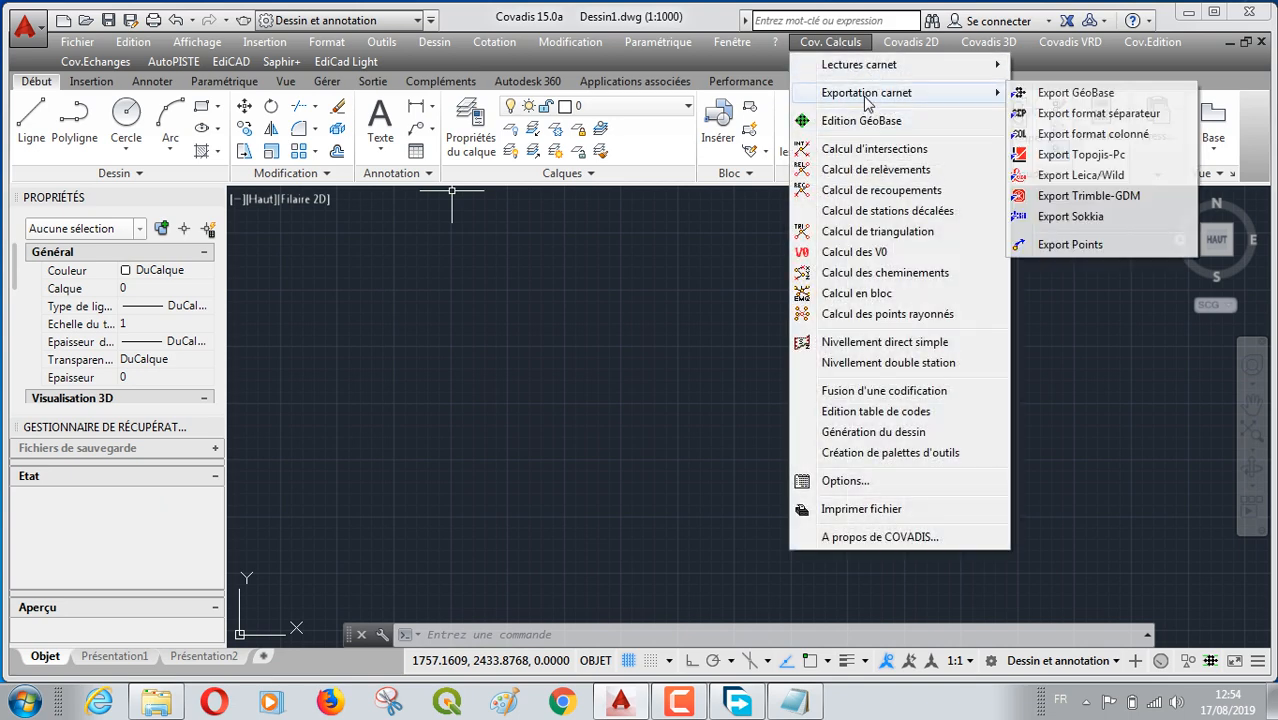
mouse_move(906, 68)
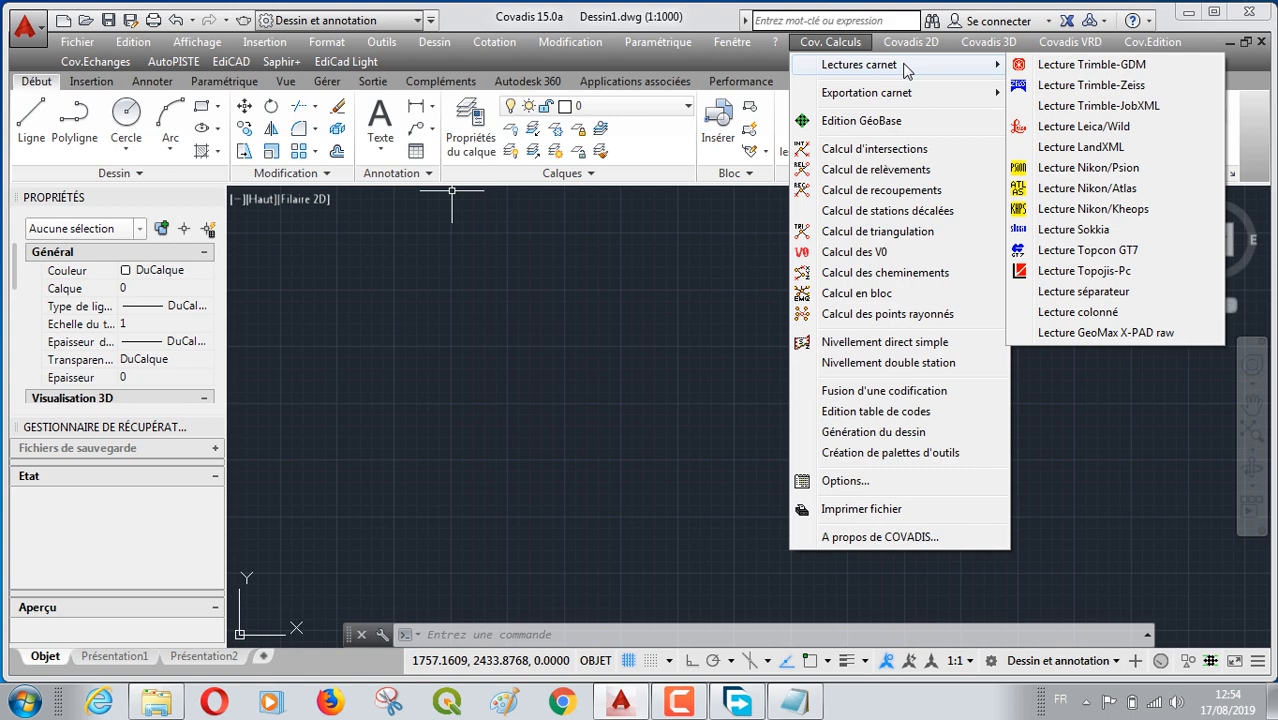
mouse_move(906, 93)
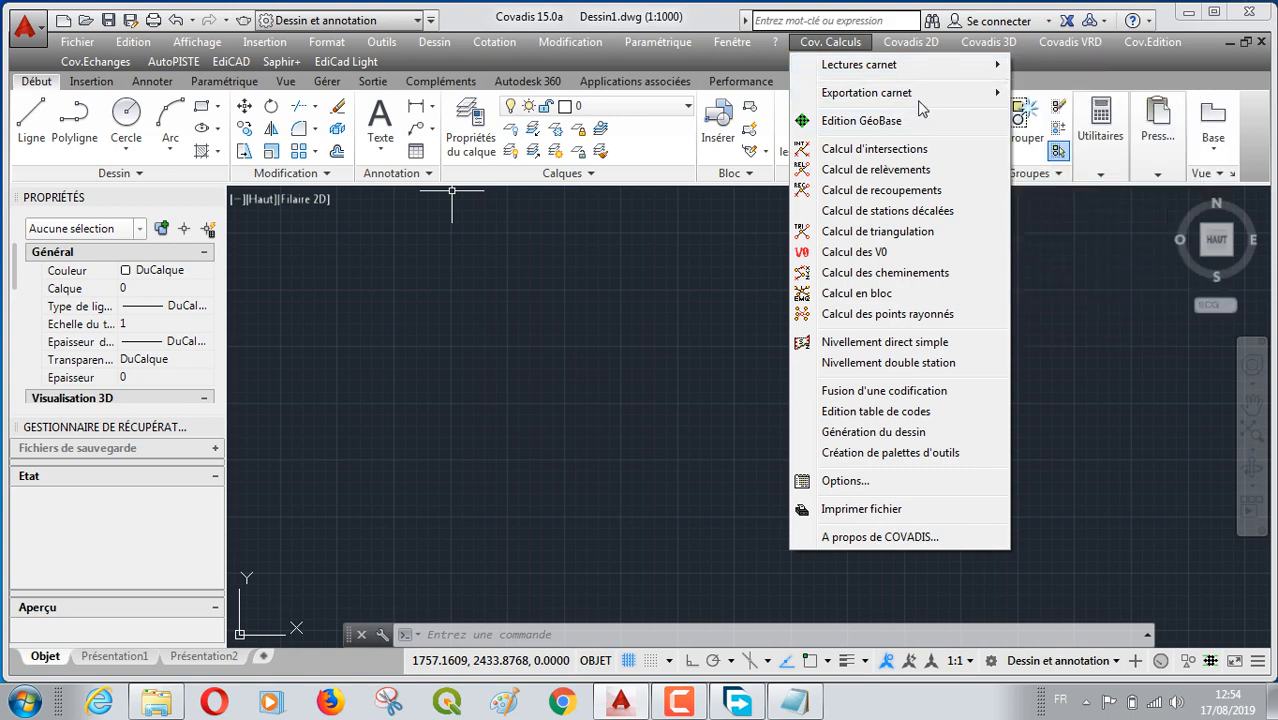
mouse_move(945, 72)
left_click(693, 706)
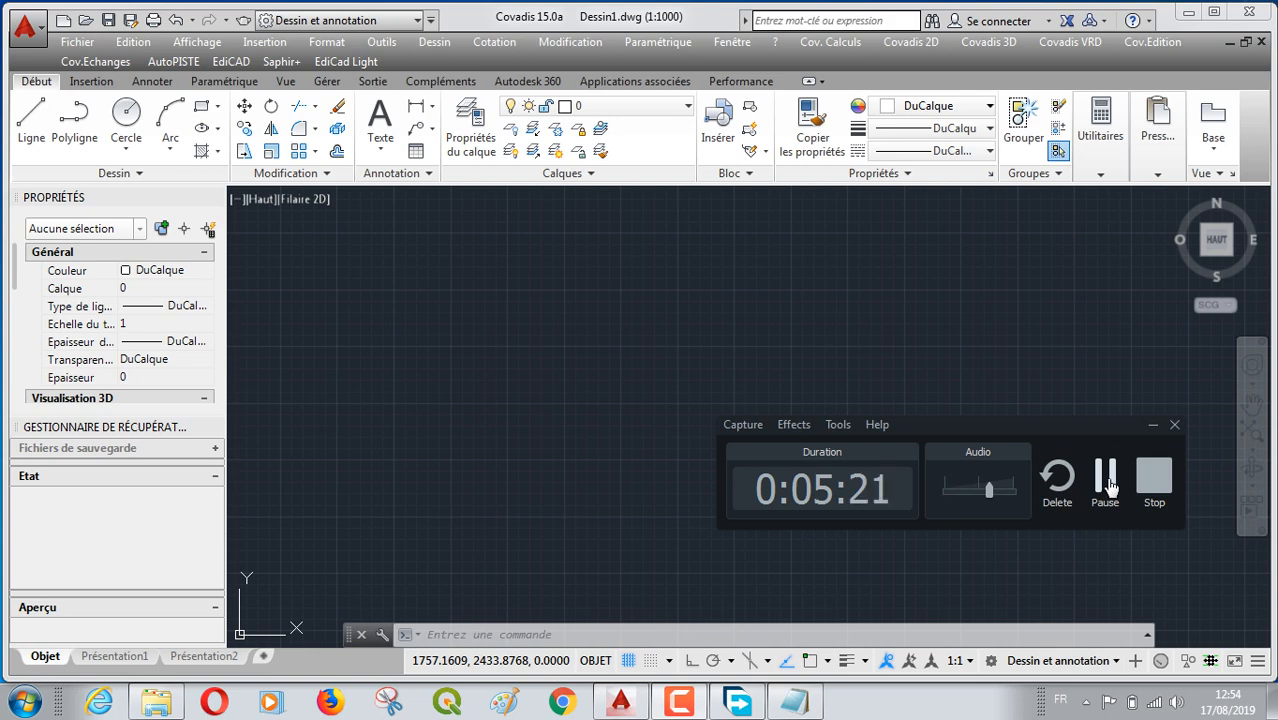
left_click(1108, 484)
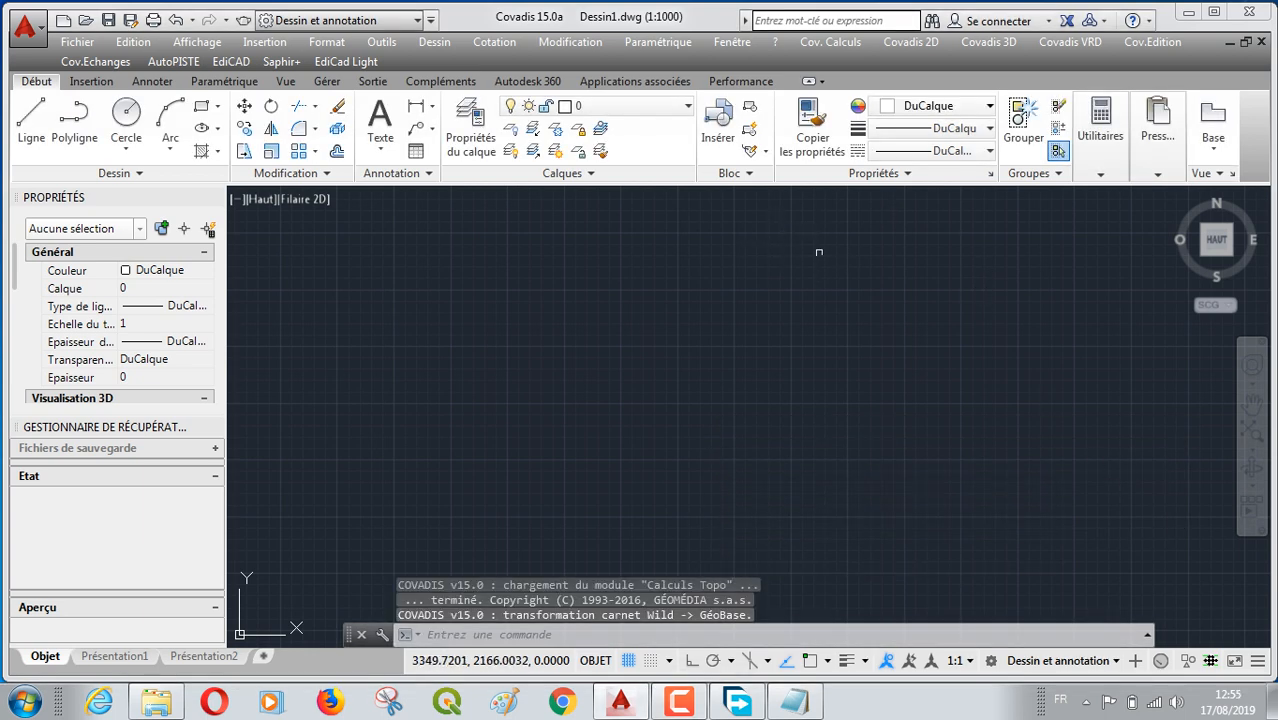
Start the Covadis Leica/Wild field-book reading (Lecture Leica/Wild)
left_click(838, 44)
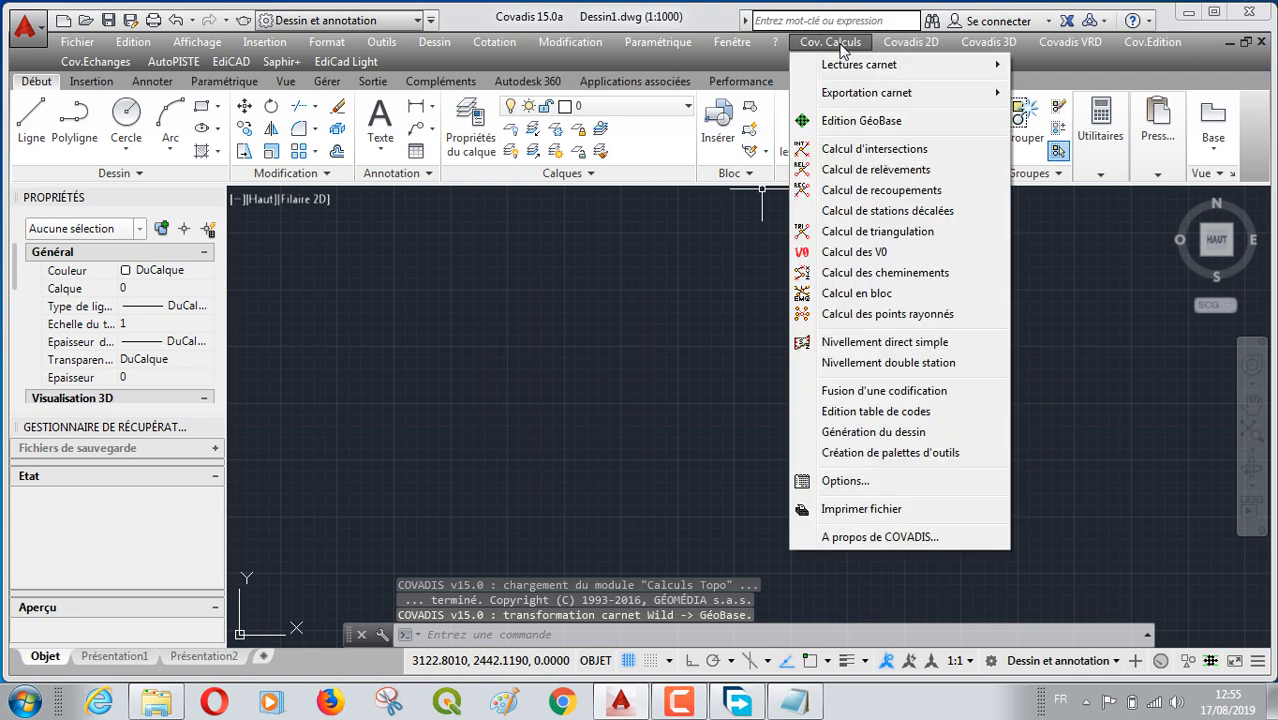
mouse_move(900, 66)
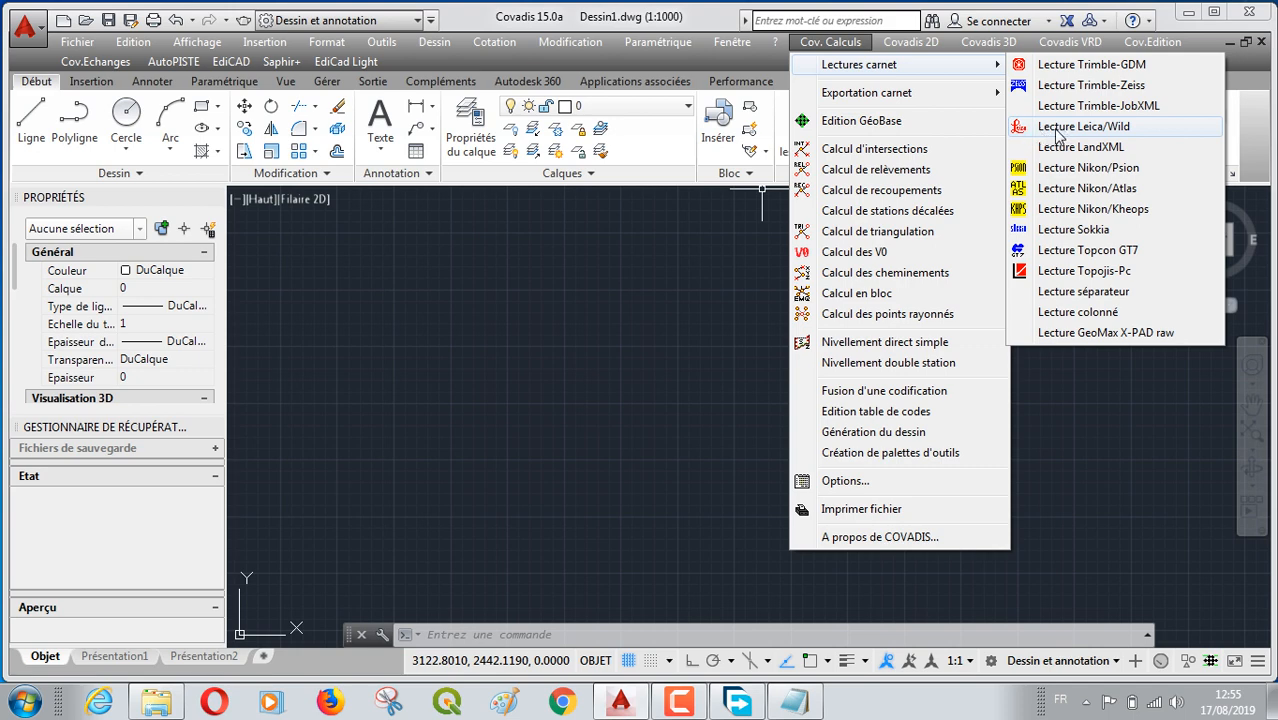
left_click(1127, 134)
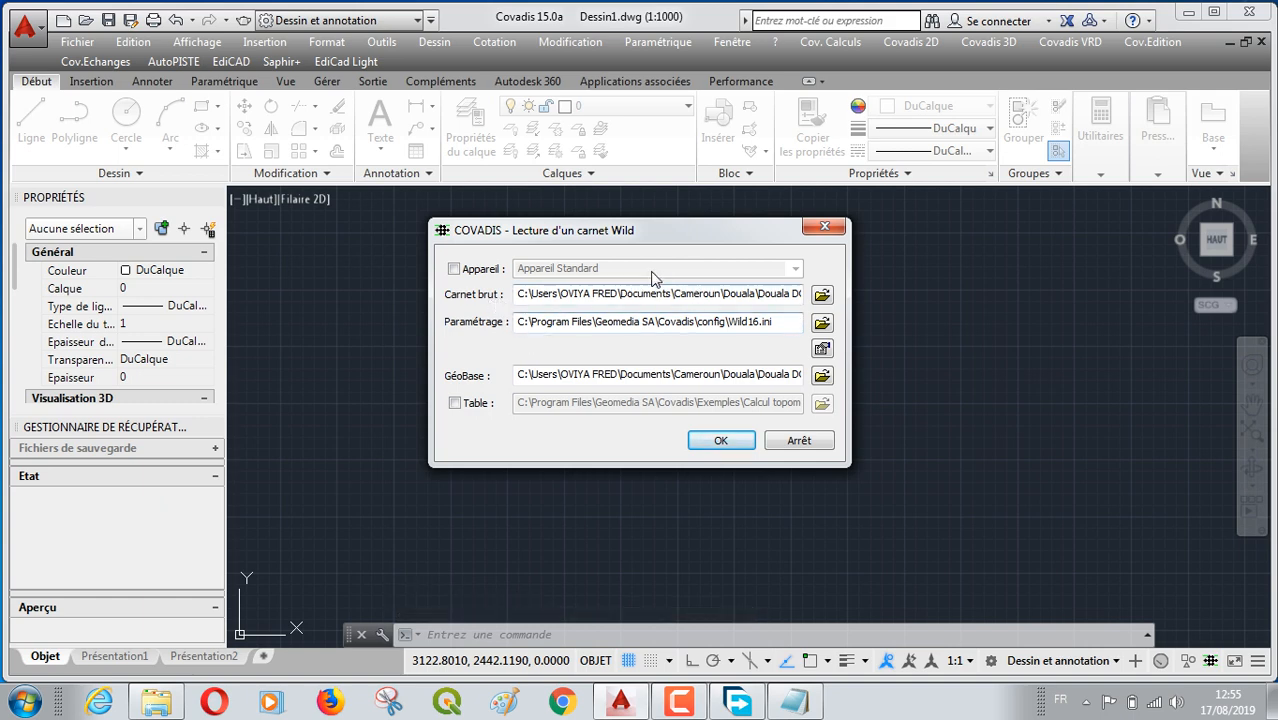
left_click(453, 270)
left_click(796, 270)
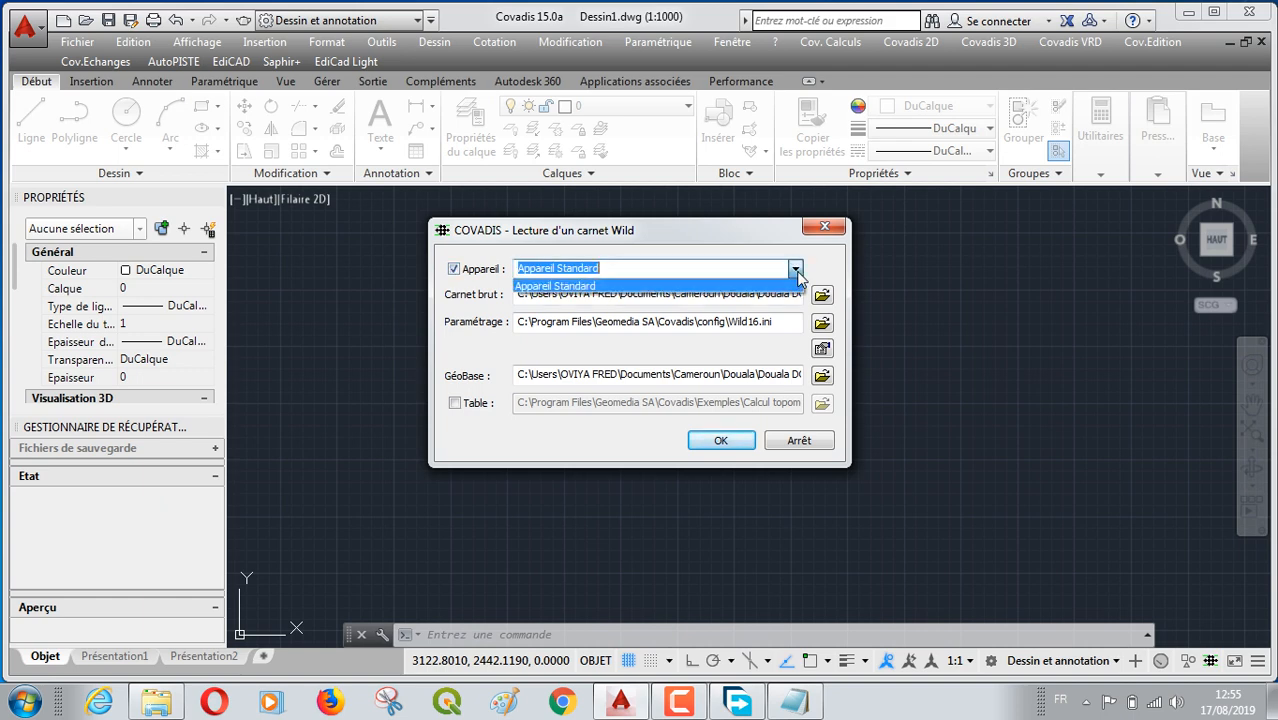
left_click(457, 273)
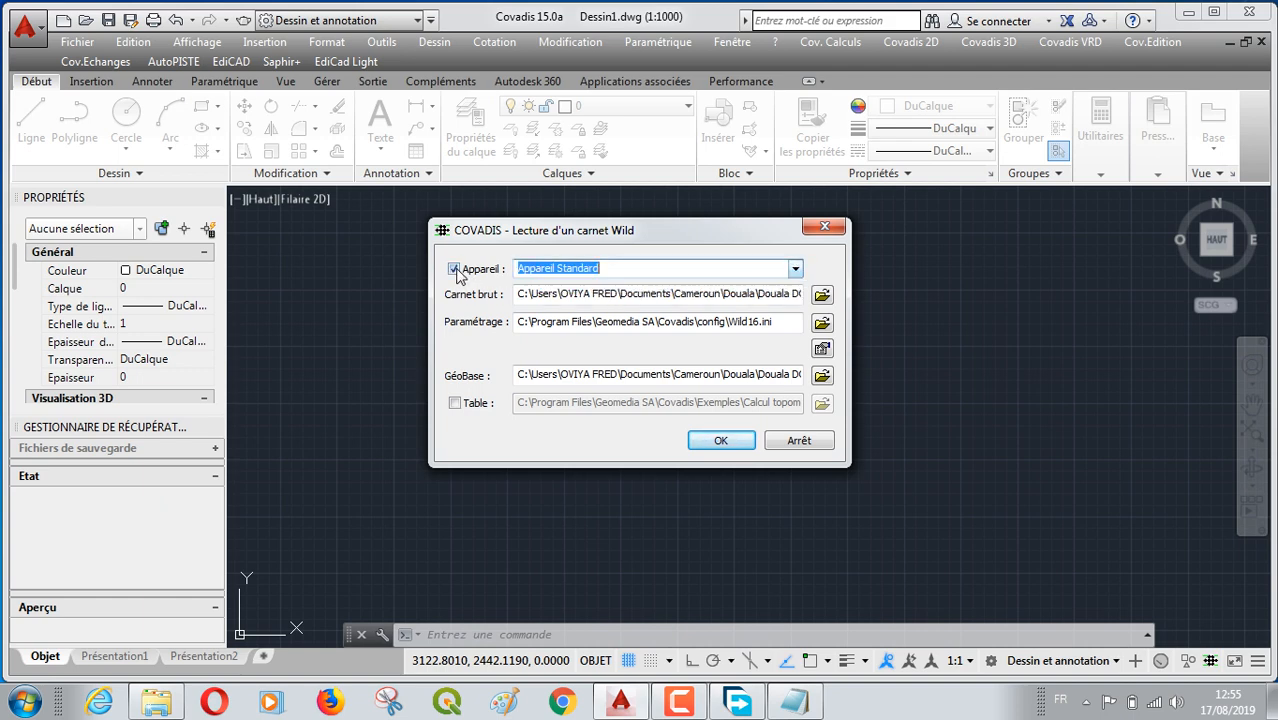
left_click(455, 270)
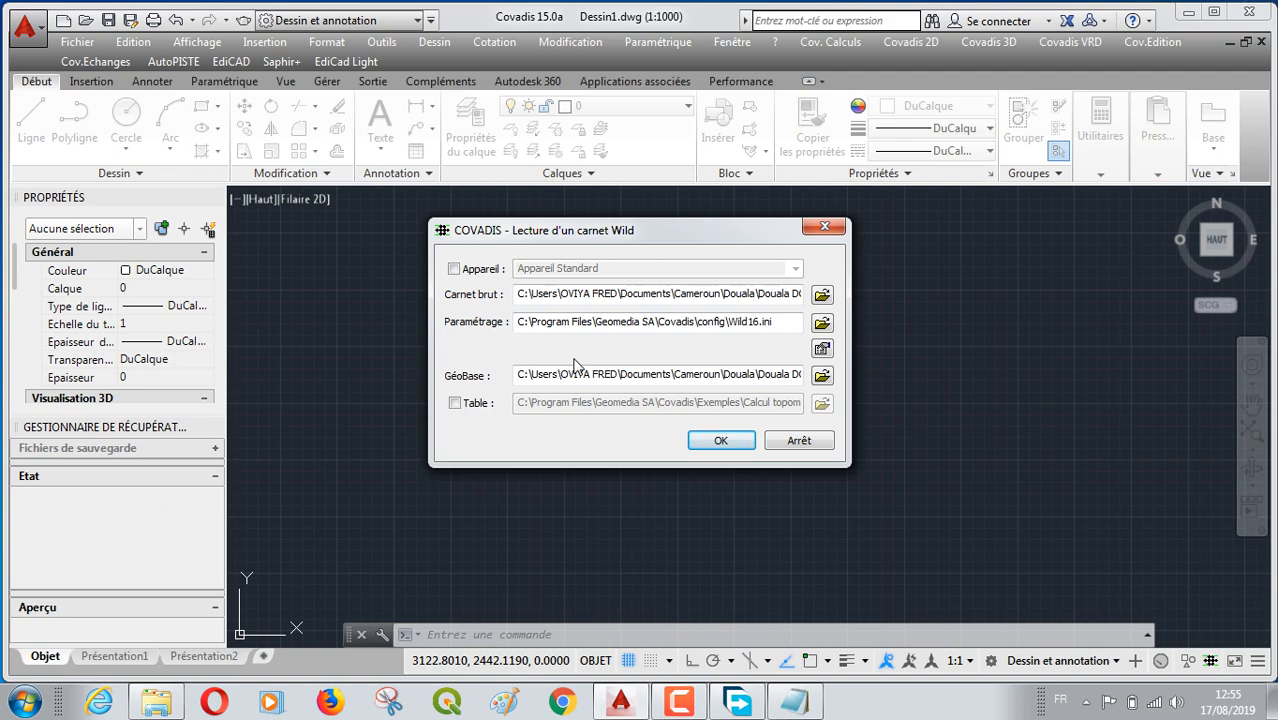
Choose M_LEVE0208019.GSI in the Topo folder as the raw field book and convert it to a GéoBase with the Wild16.ini settings
left_click(823, 300)
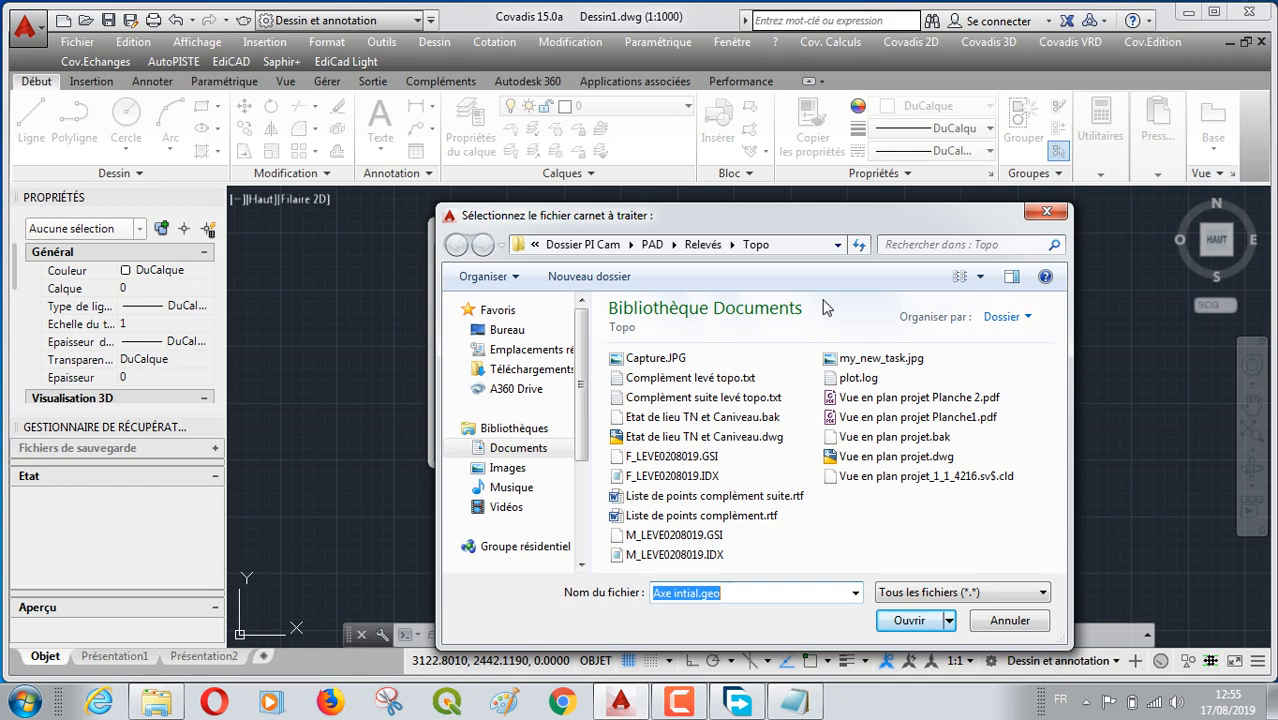
left_click(688, 535)
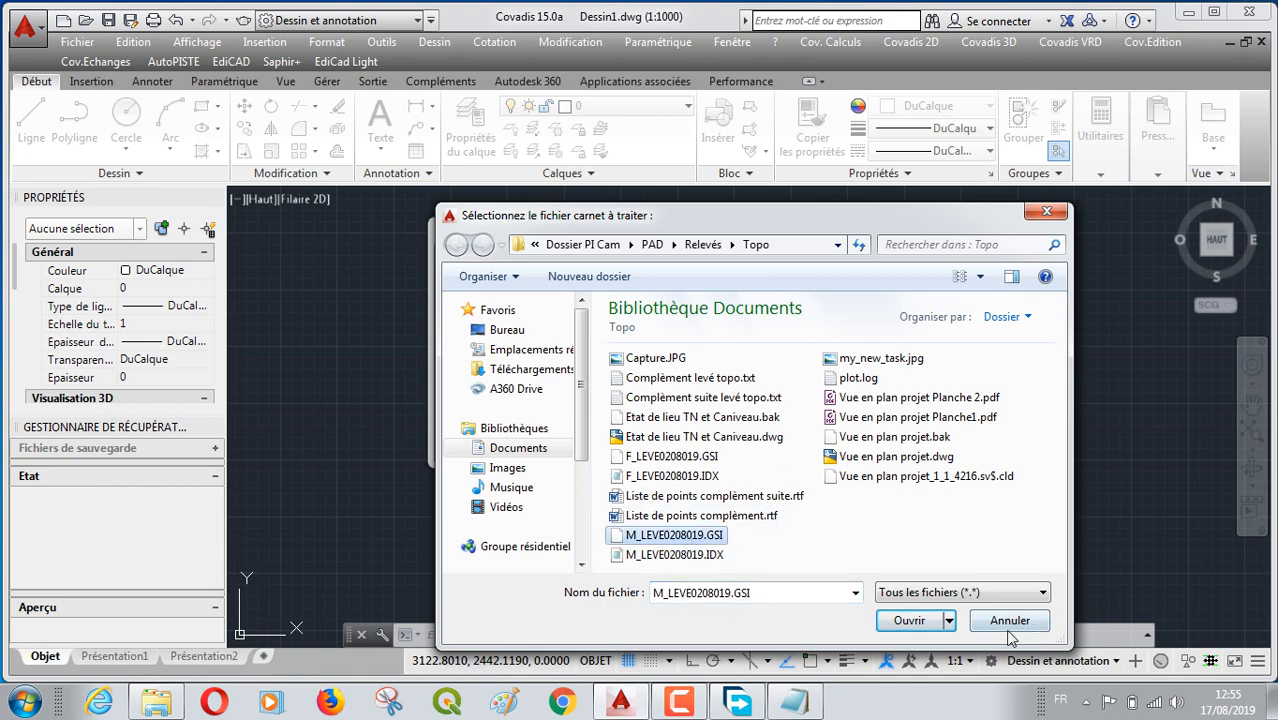
left_click(912, 621)
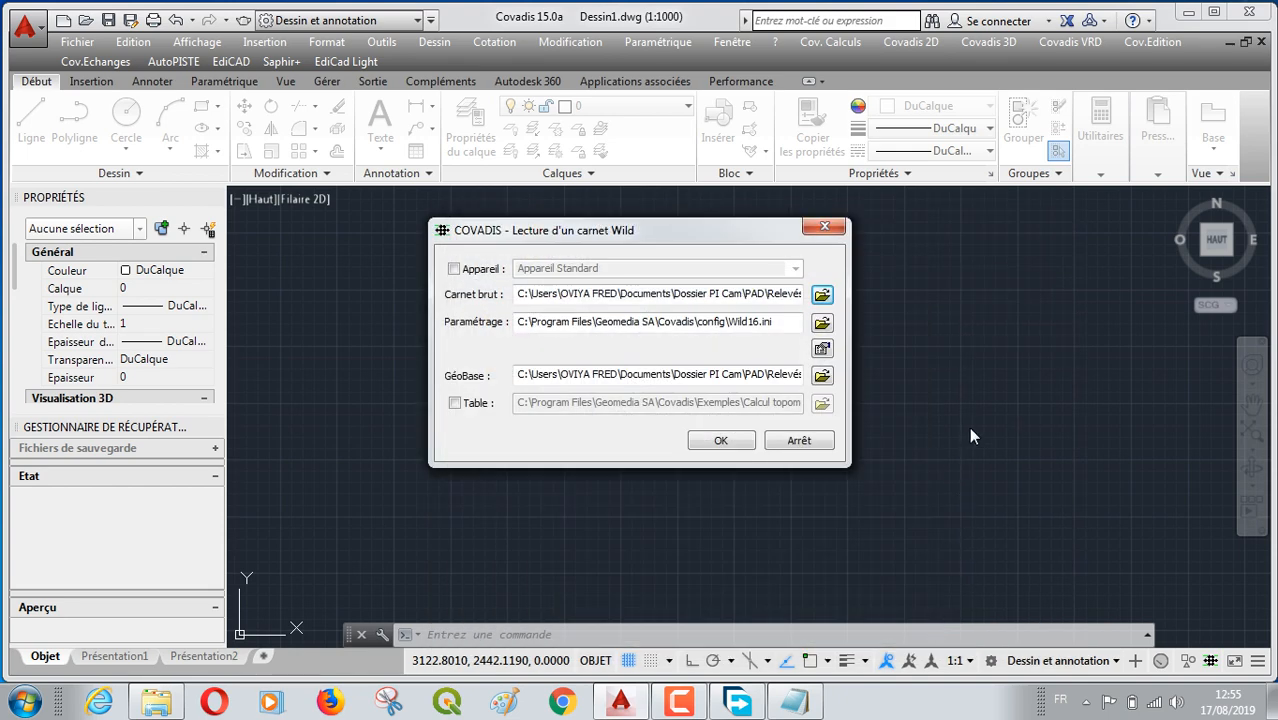
left_click(741, 447)
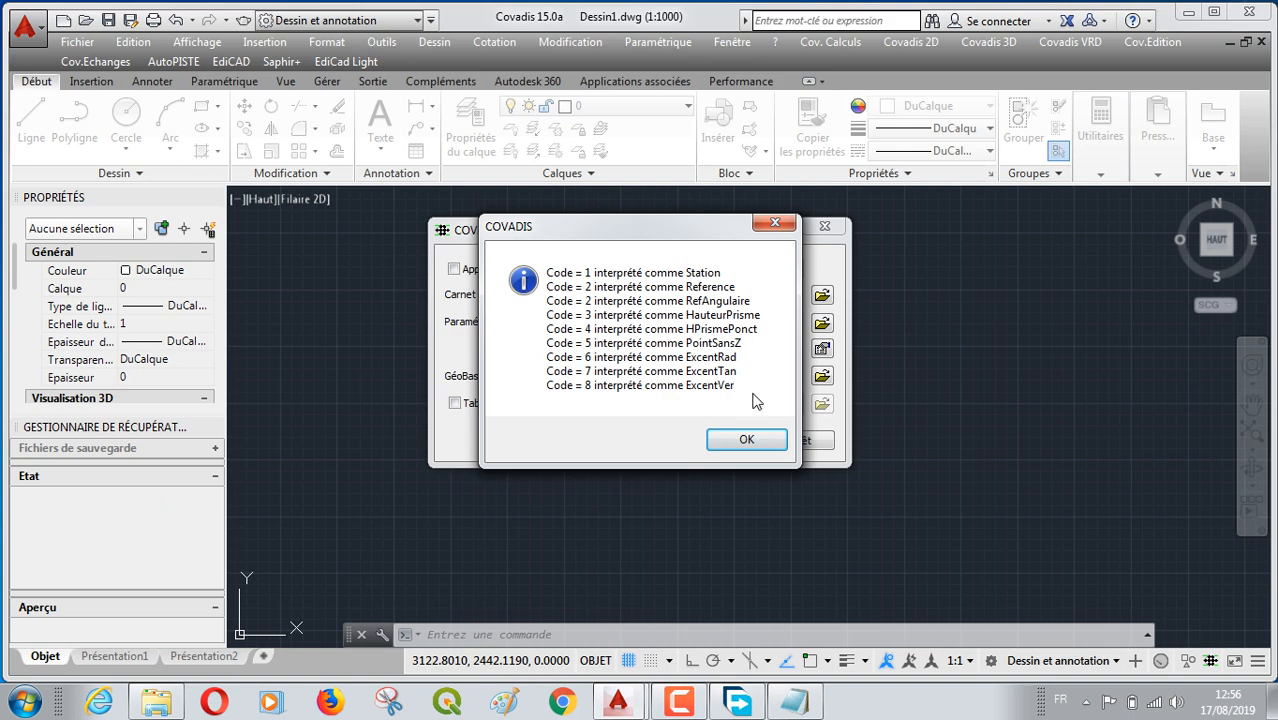
left_click(742, 442)
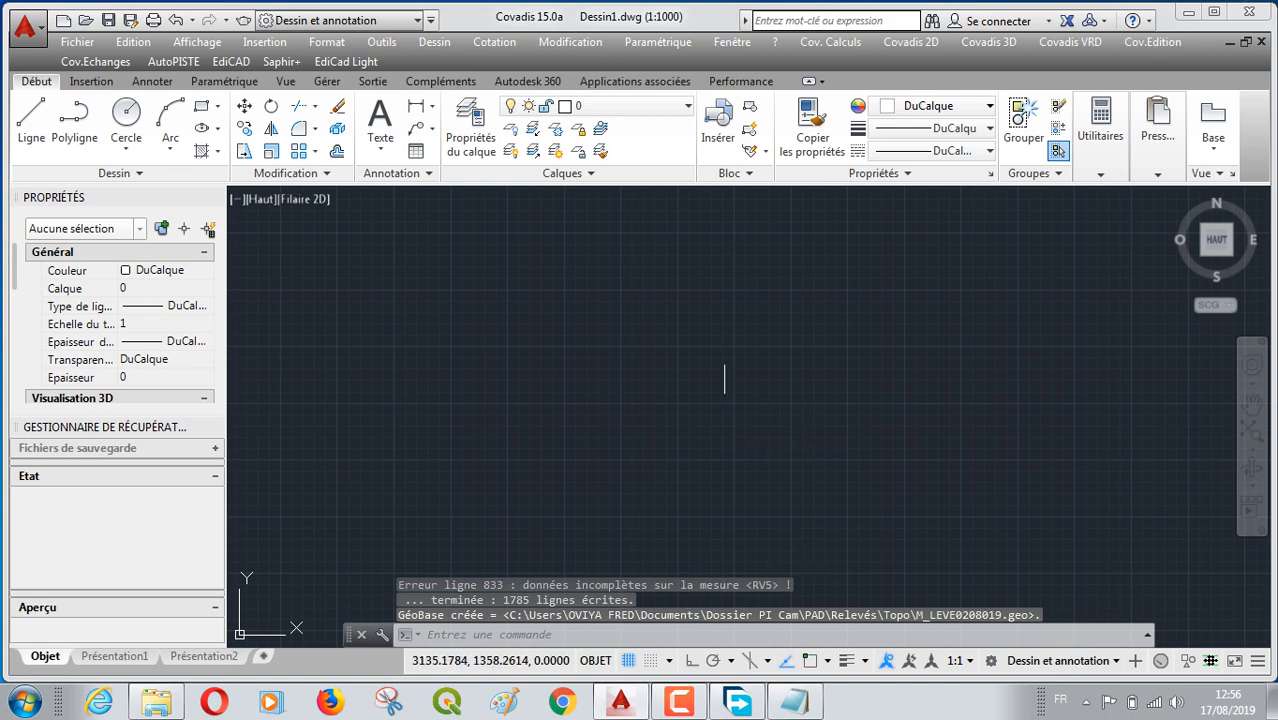
Open the converted M_LEVE0208019.geo in the GéoBase editor and select the measurement on line 000008
left_click(829, 42)
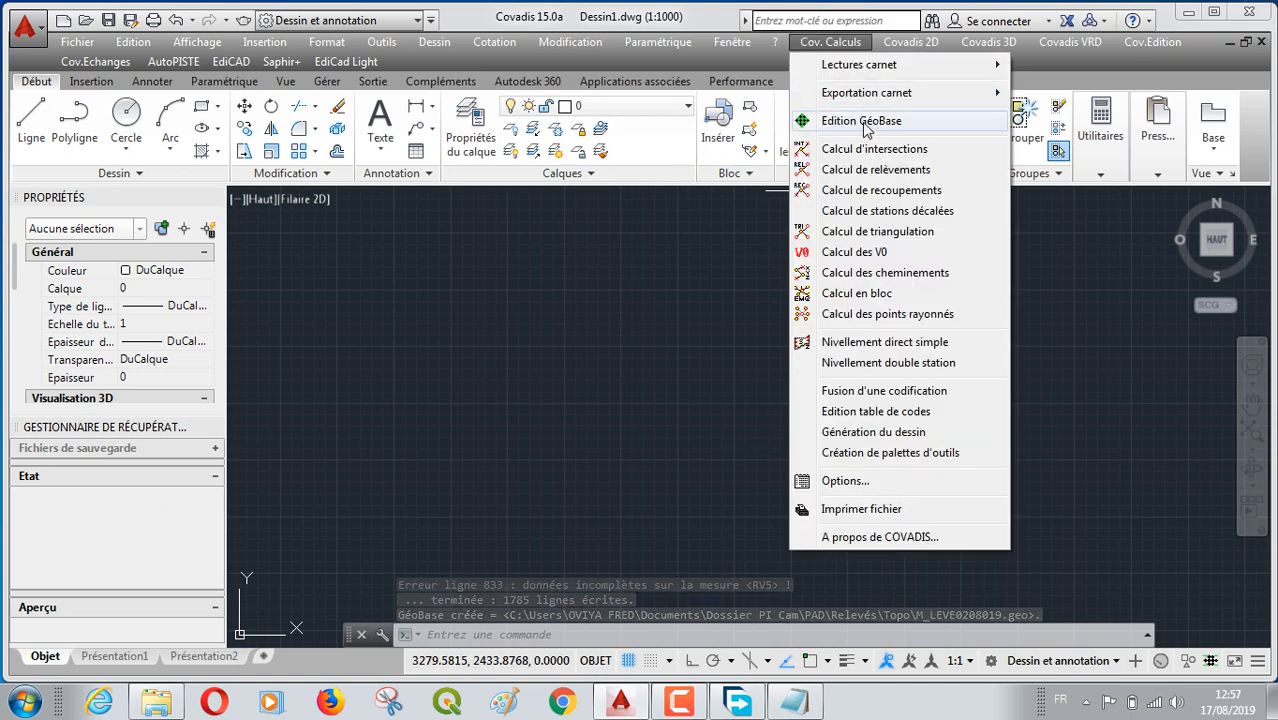
left_click(840, 122)
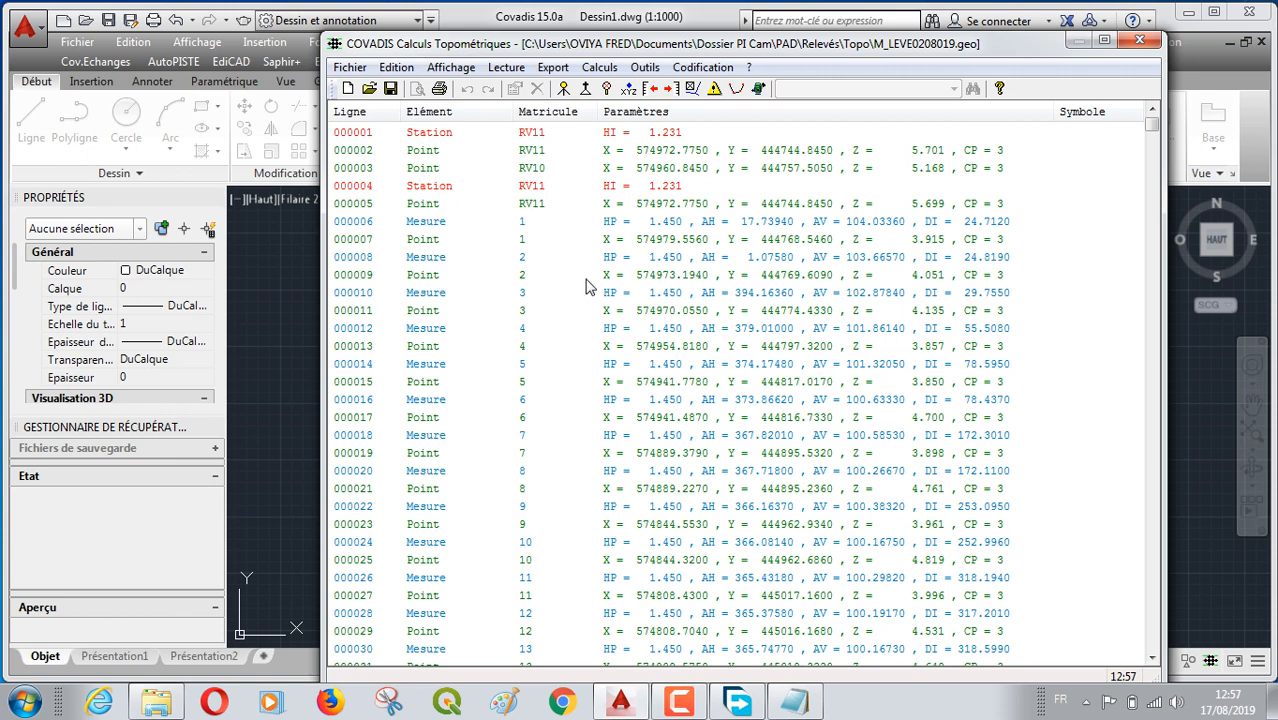
left_click(1061, 259)
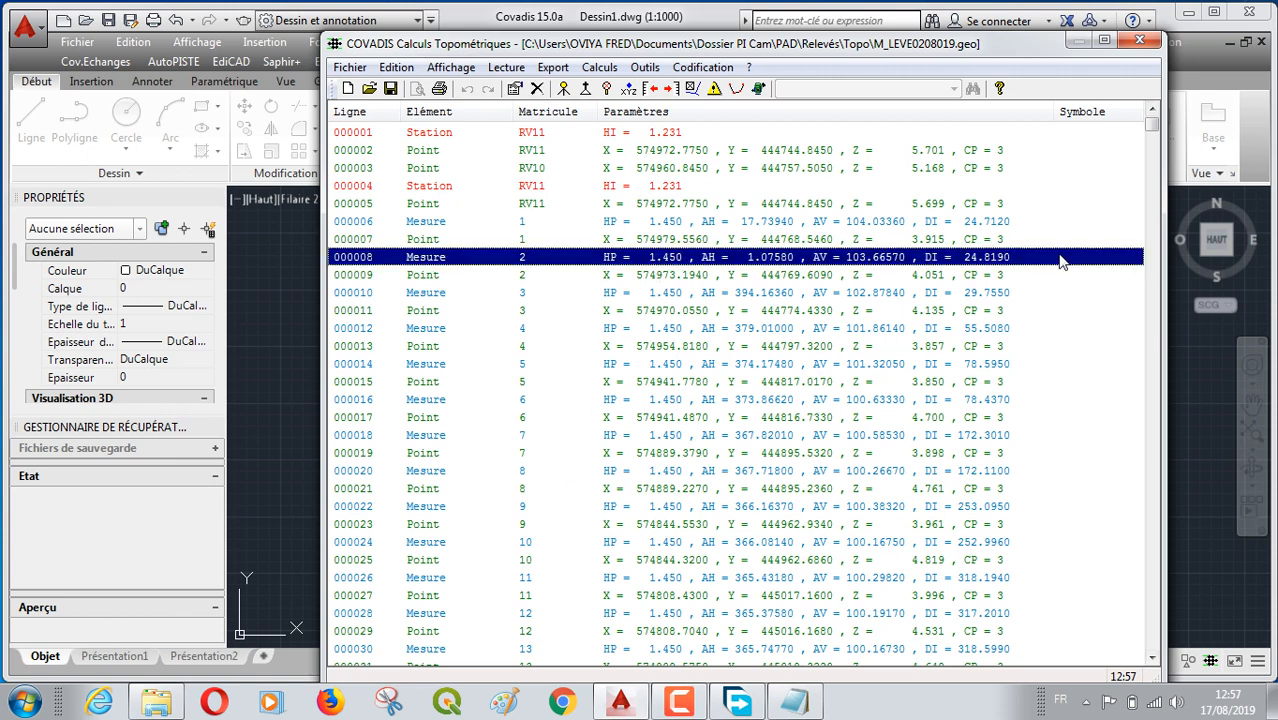
Examine the stations, points and measurements listed through the GéoBase, from the first station down past station ST10
left_click(1153, 658)
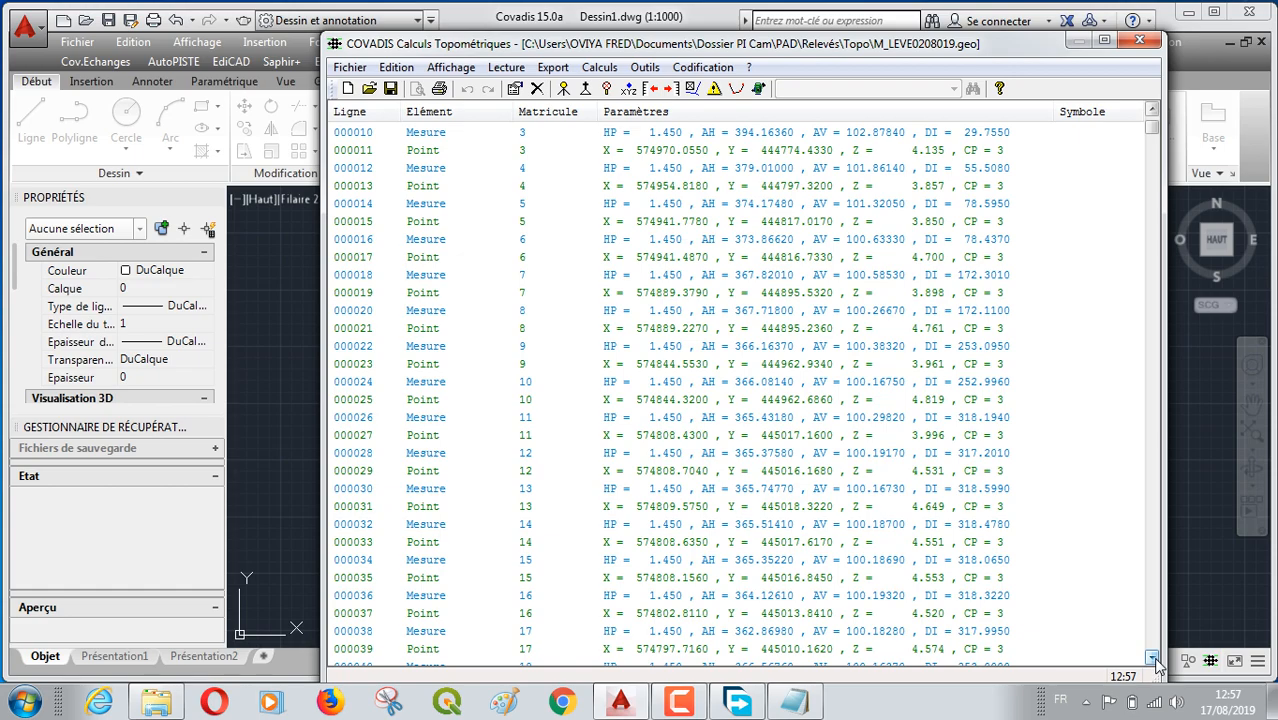
left_click(1156, 660)
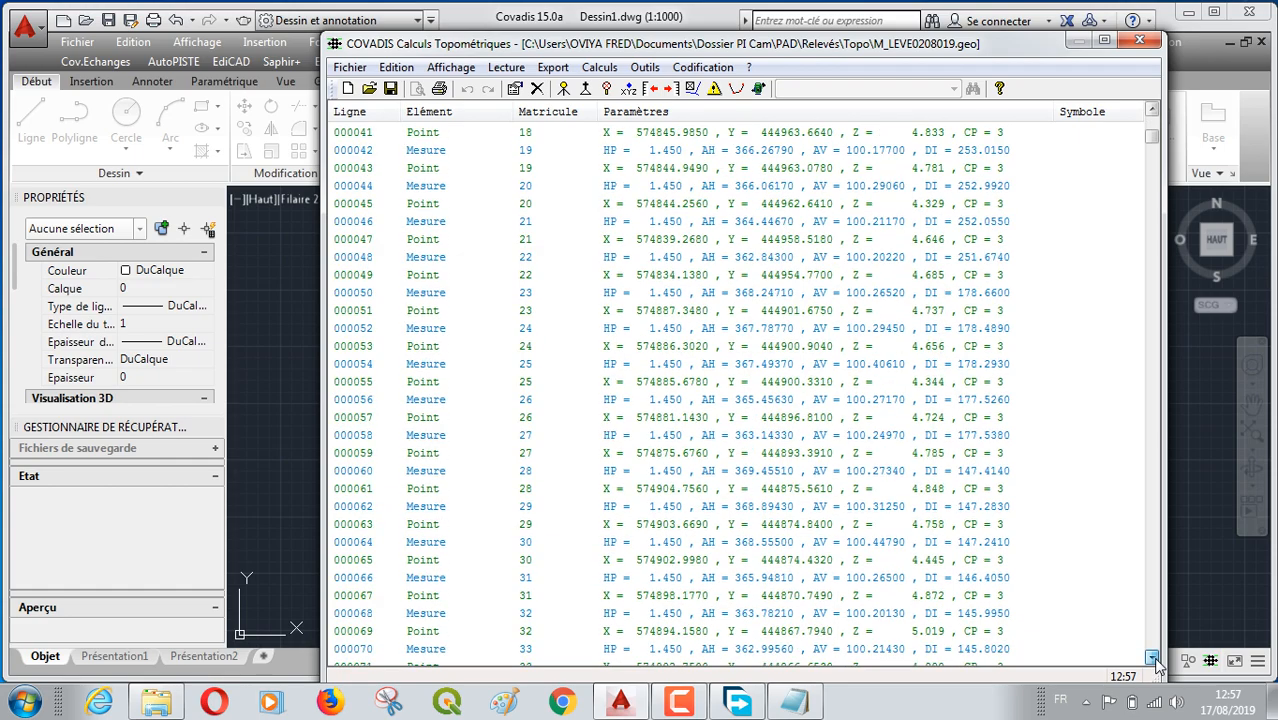
left_click(1153, 658)
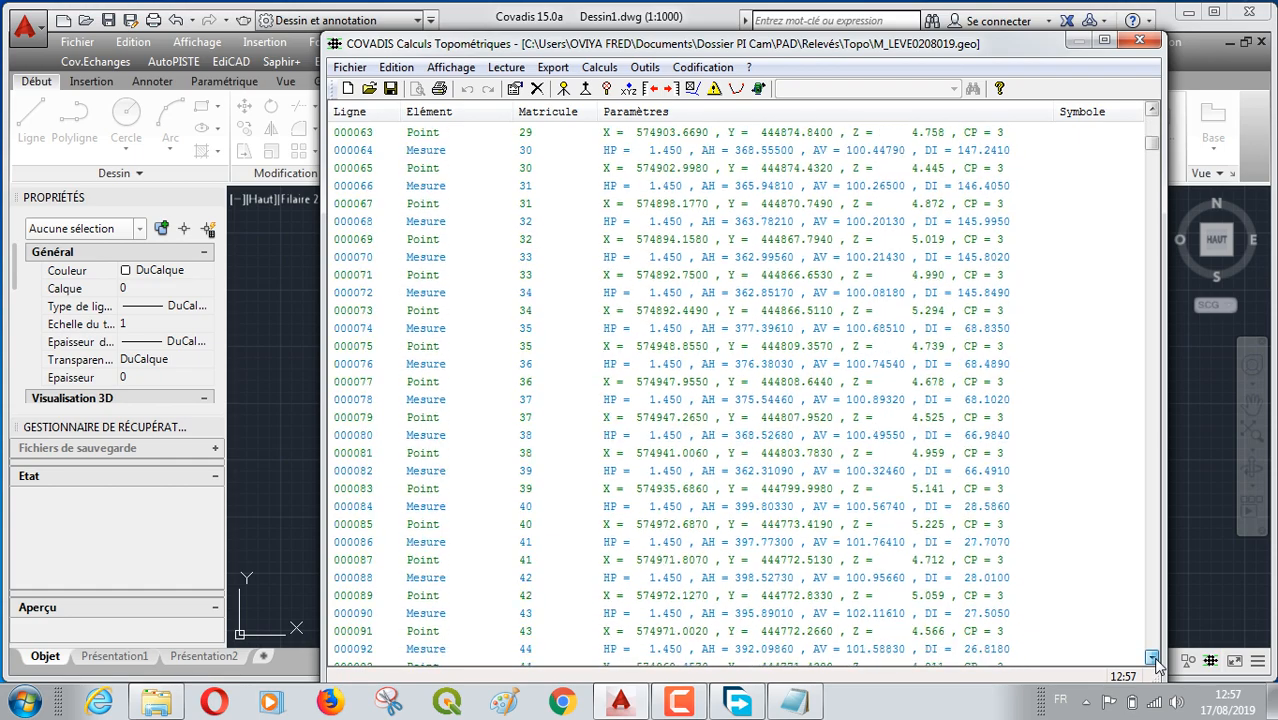
left_click(1153, 658)
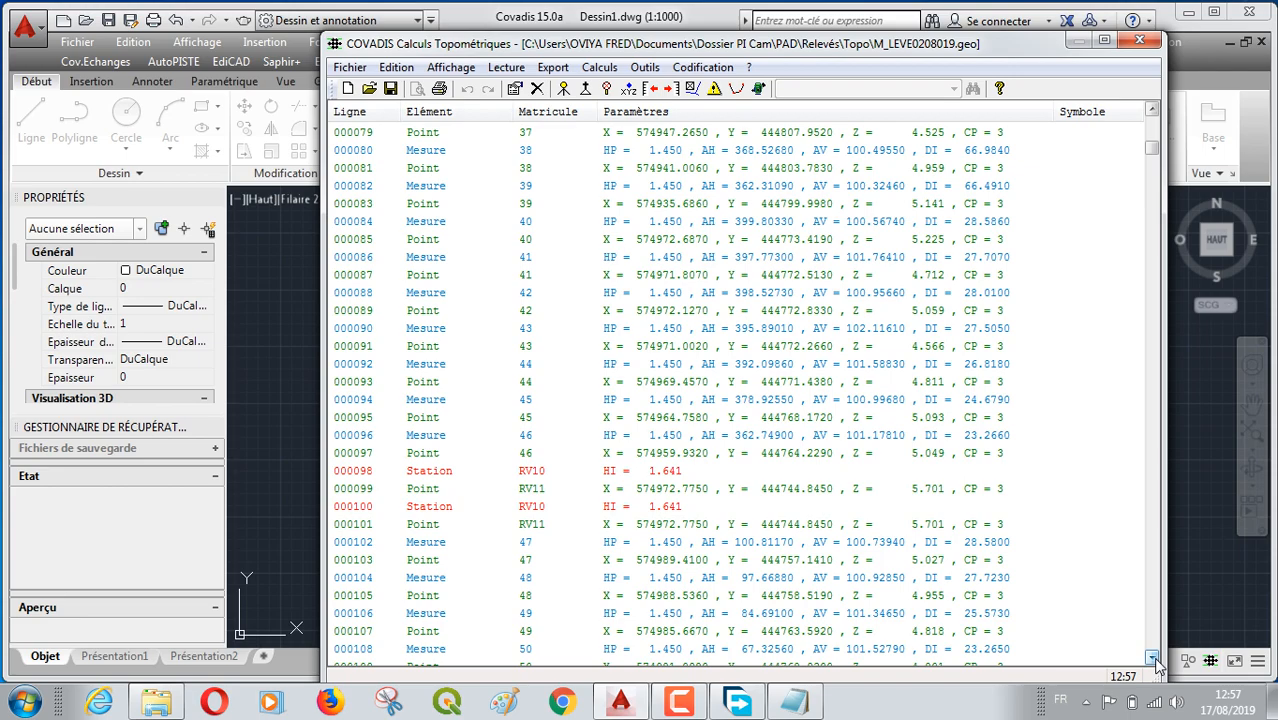
left_click(1153, 658)
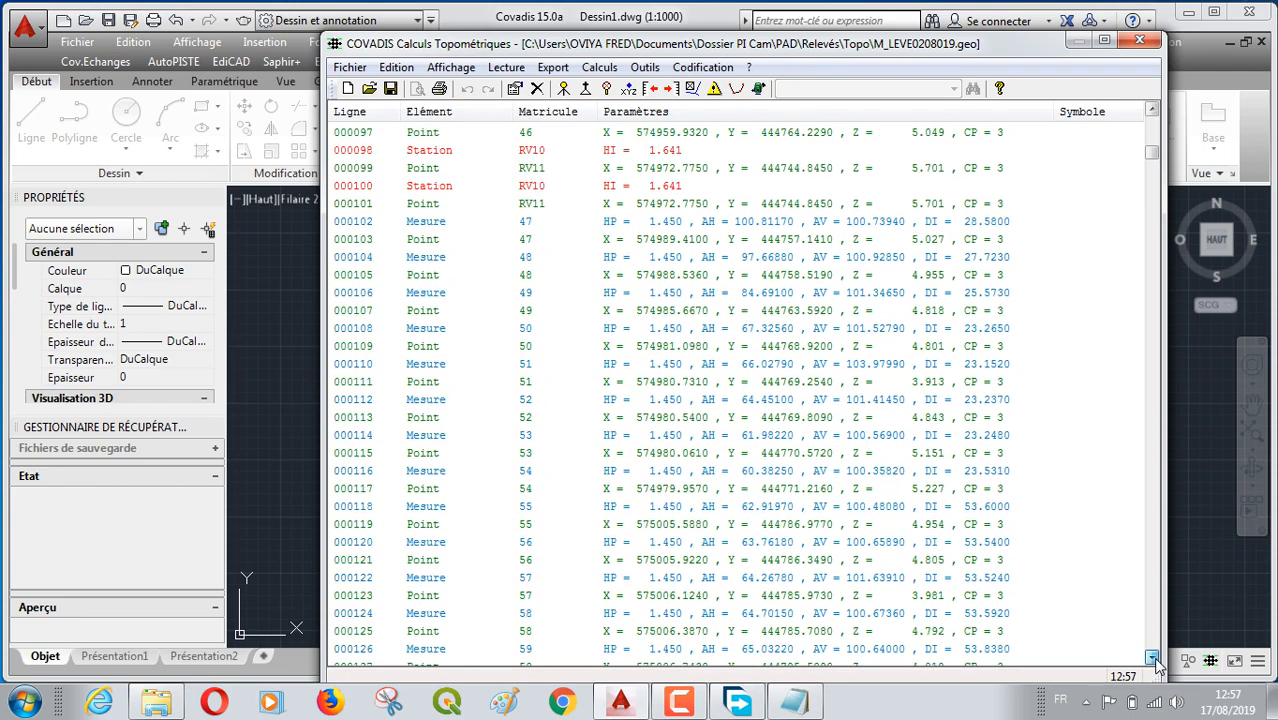
left_click_drag(1153, 659, 1153, 659)
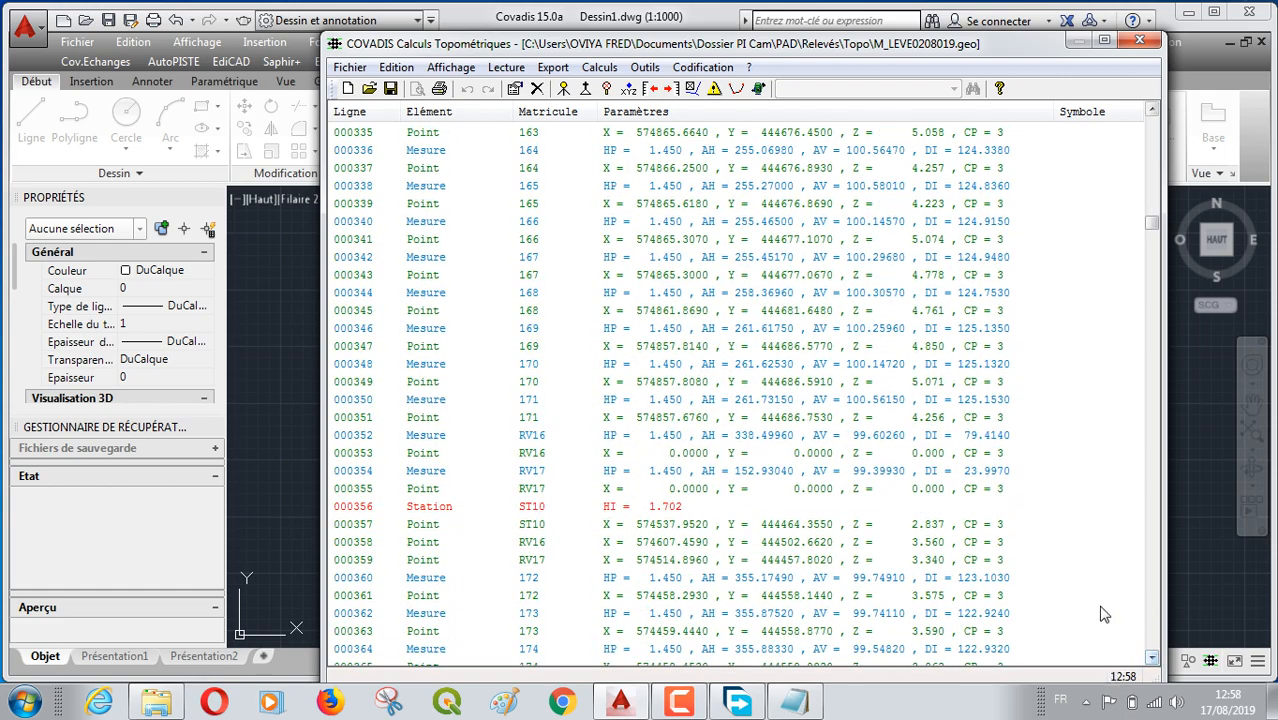
left_click(1153, 659)
left_click_drag(1153, 659, 1153, 659)
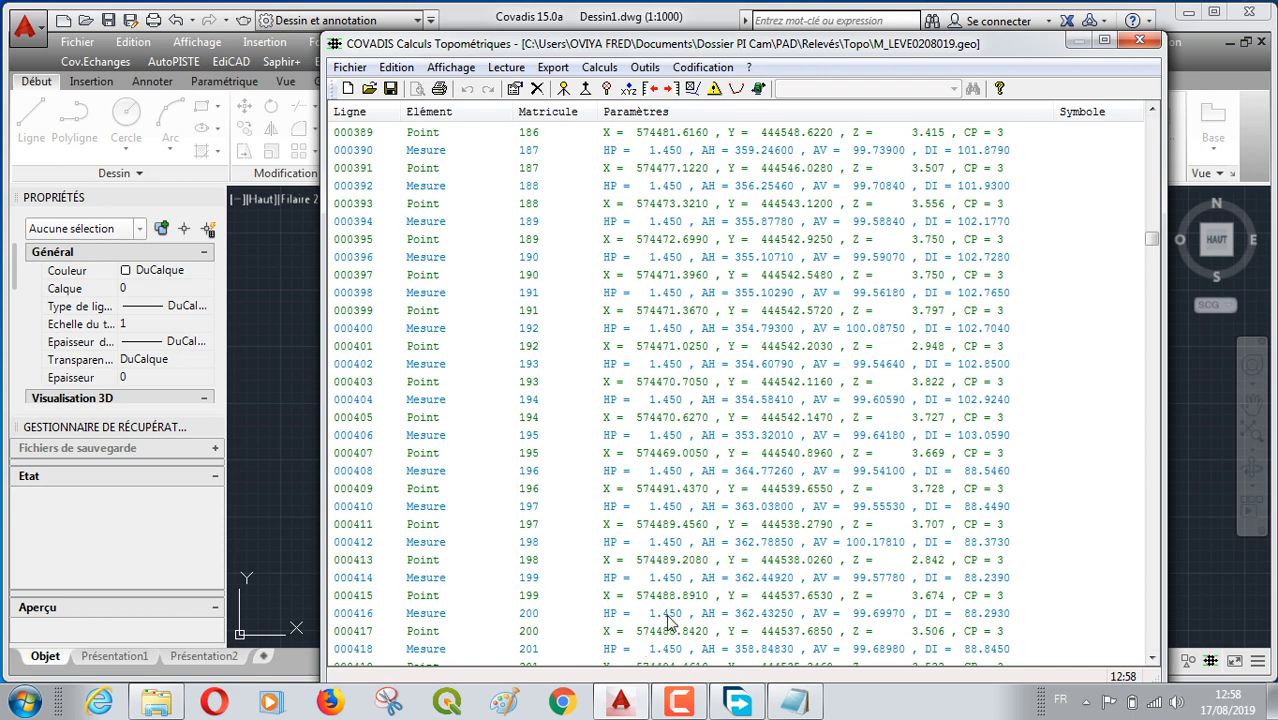
left_click(680, 700)
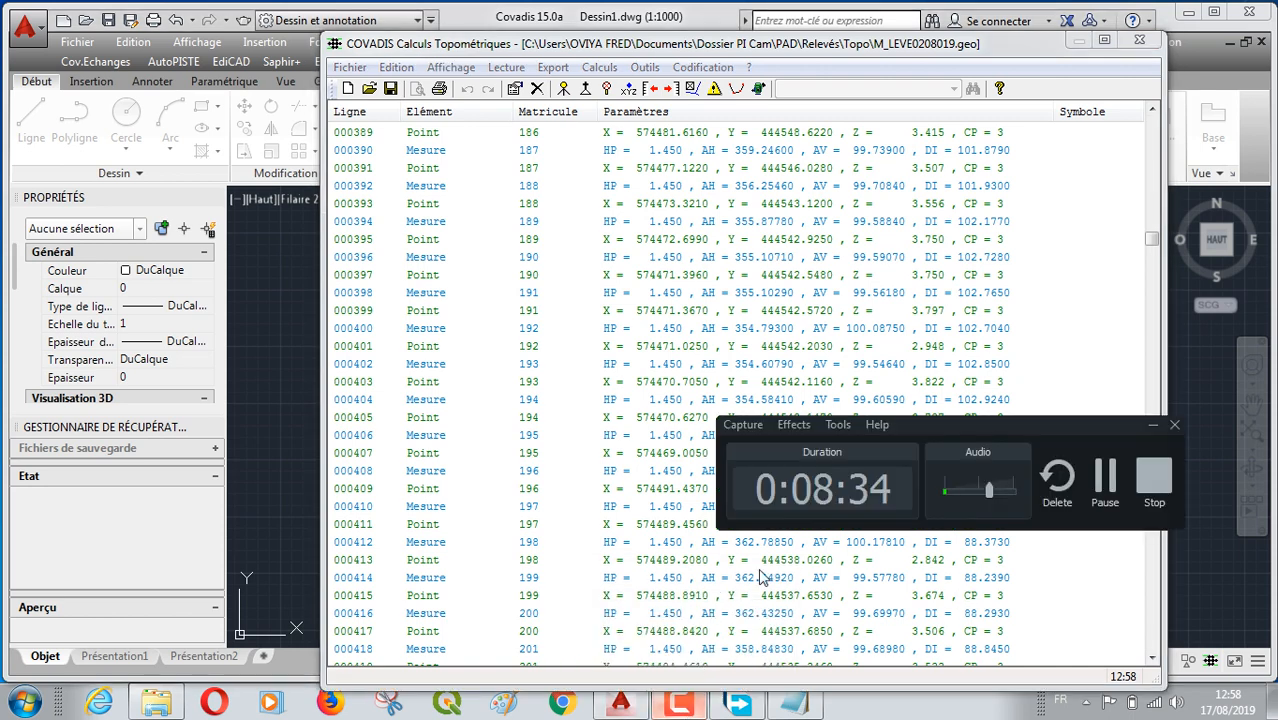
left_click(1106, 482)
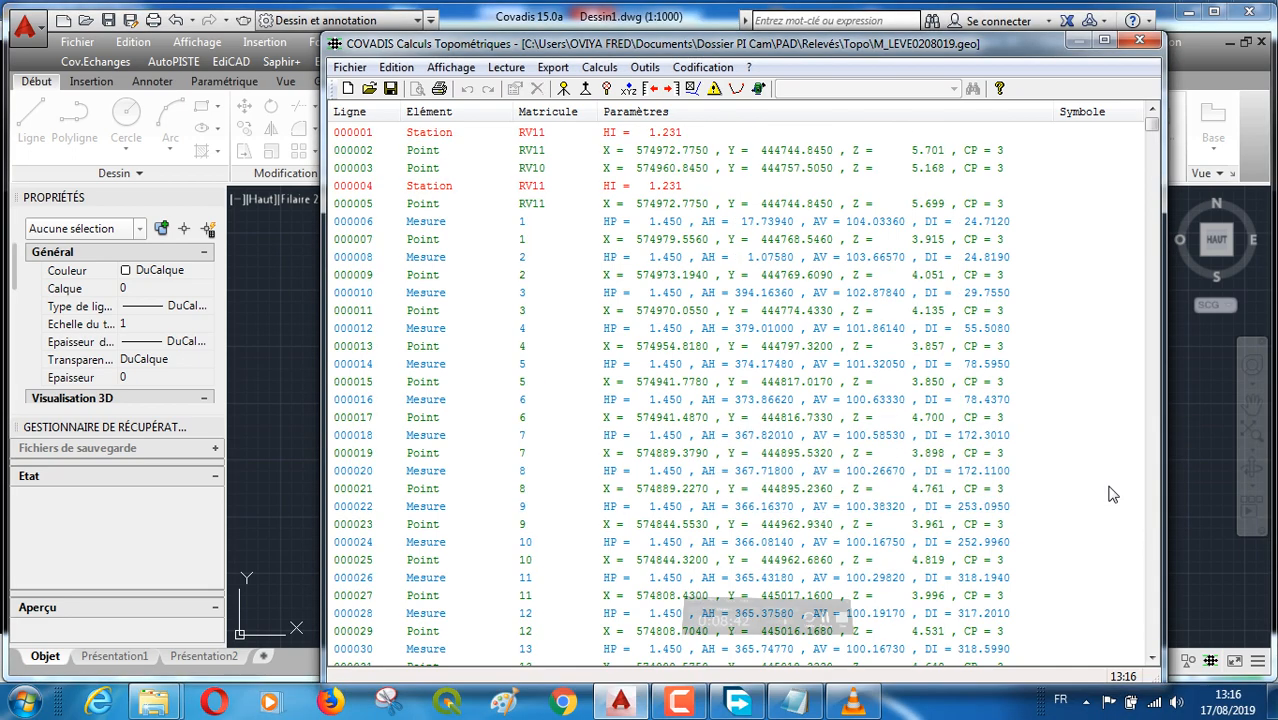
left_click(700, 703)
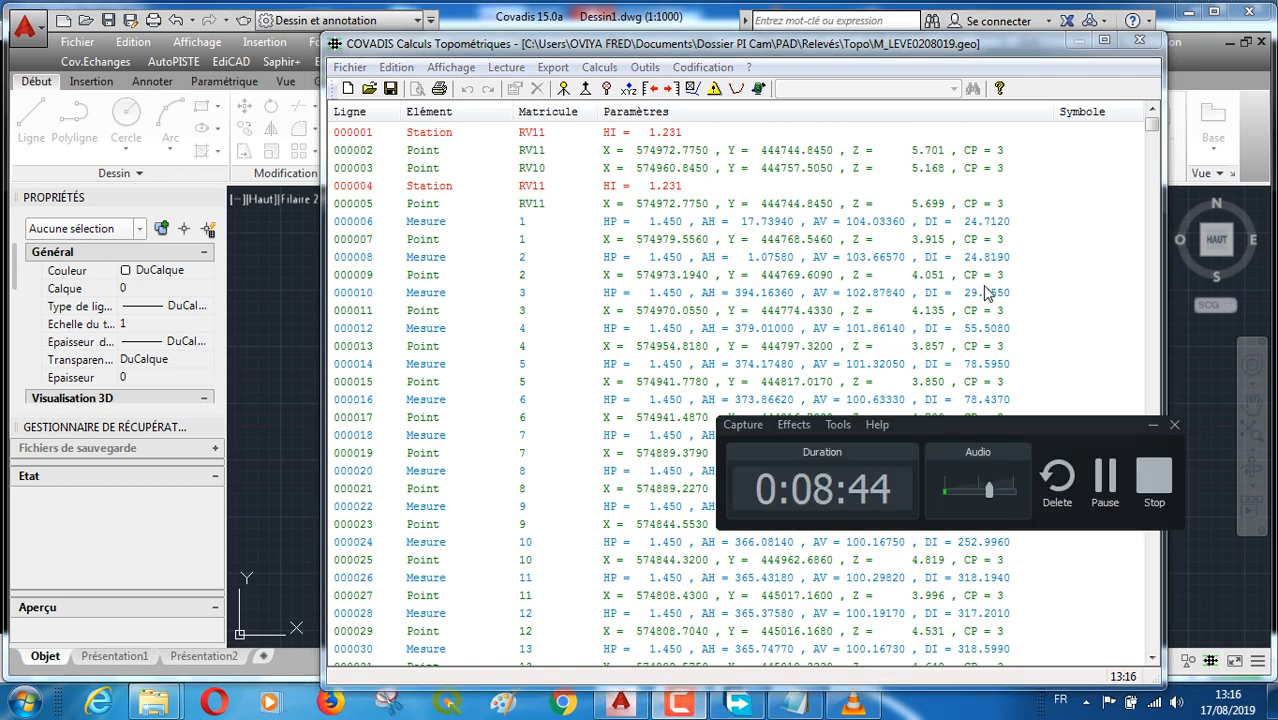
Review the alternating measurement and coordinate rows of the GéoBase from point RV10 on line 000003 to beyond measurement 240
left_click(1039, 171)
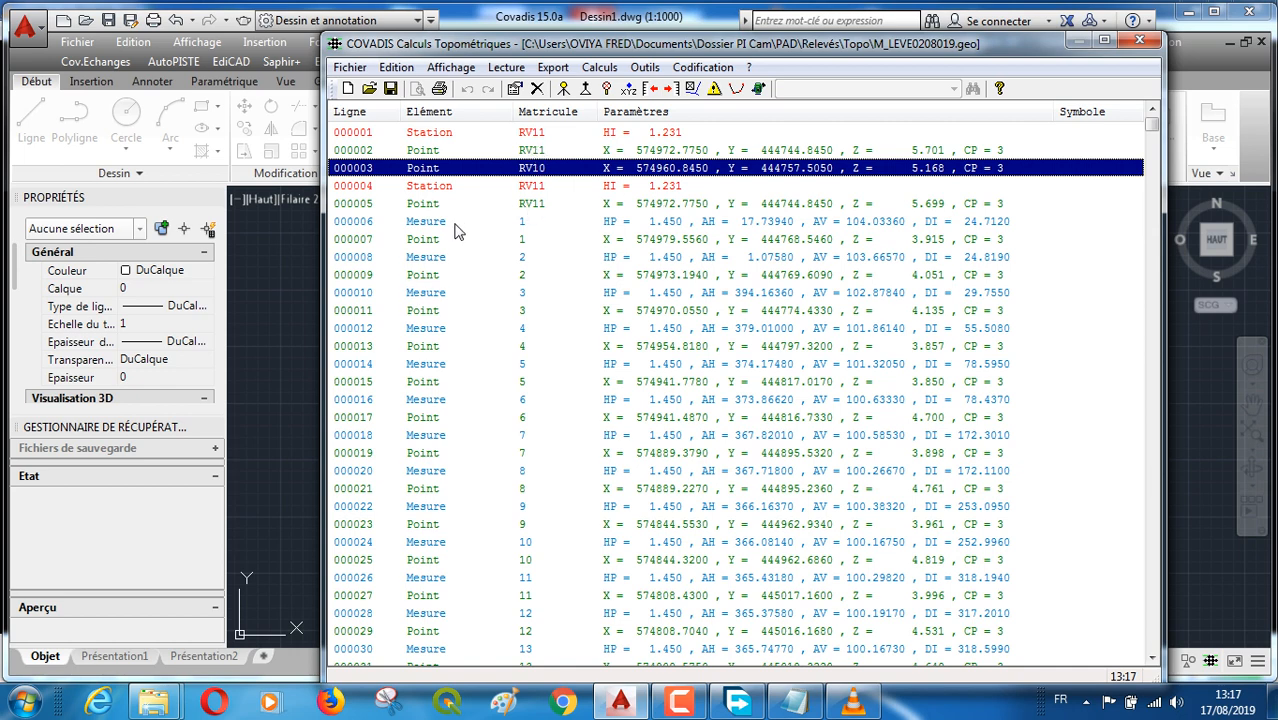
scroll(480, 265, "down", 20)
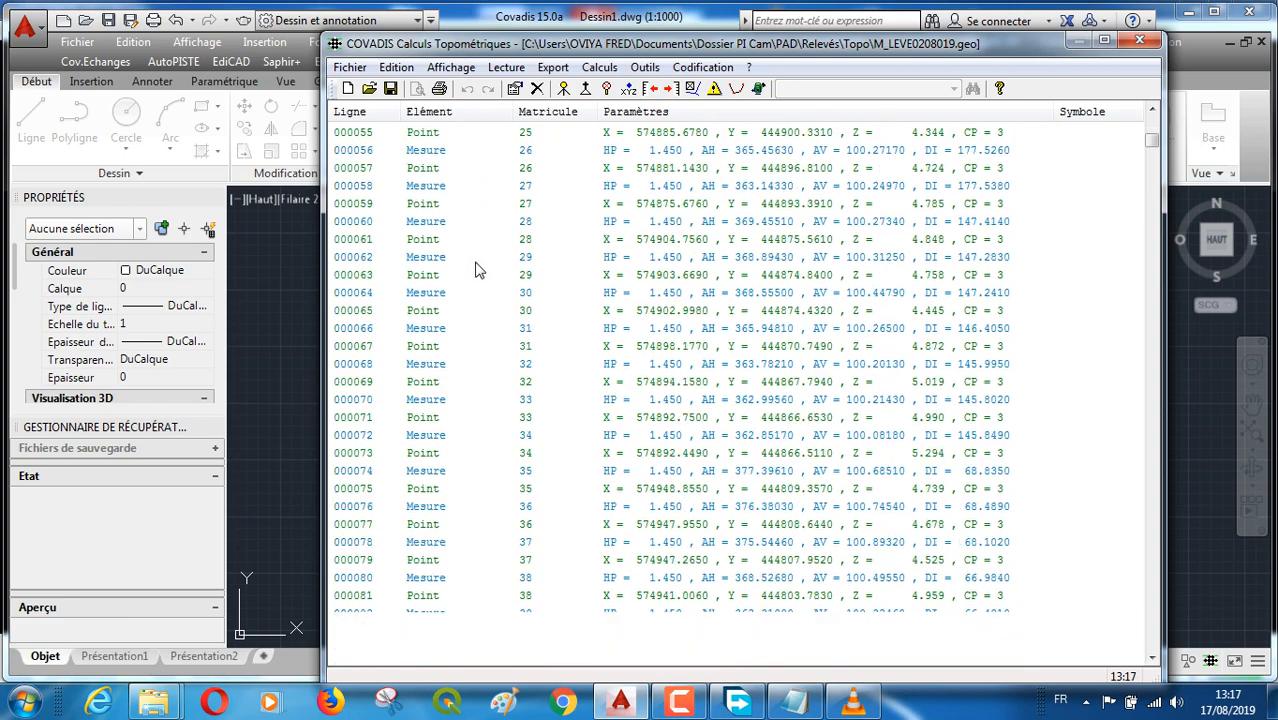
scroll(480, 268, "down", 20)
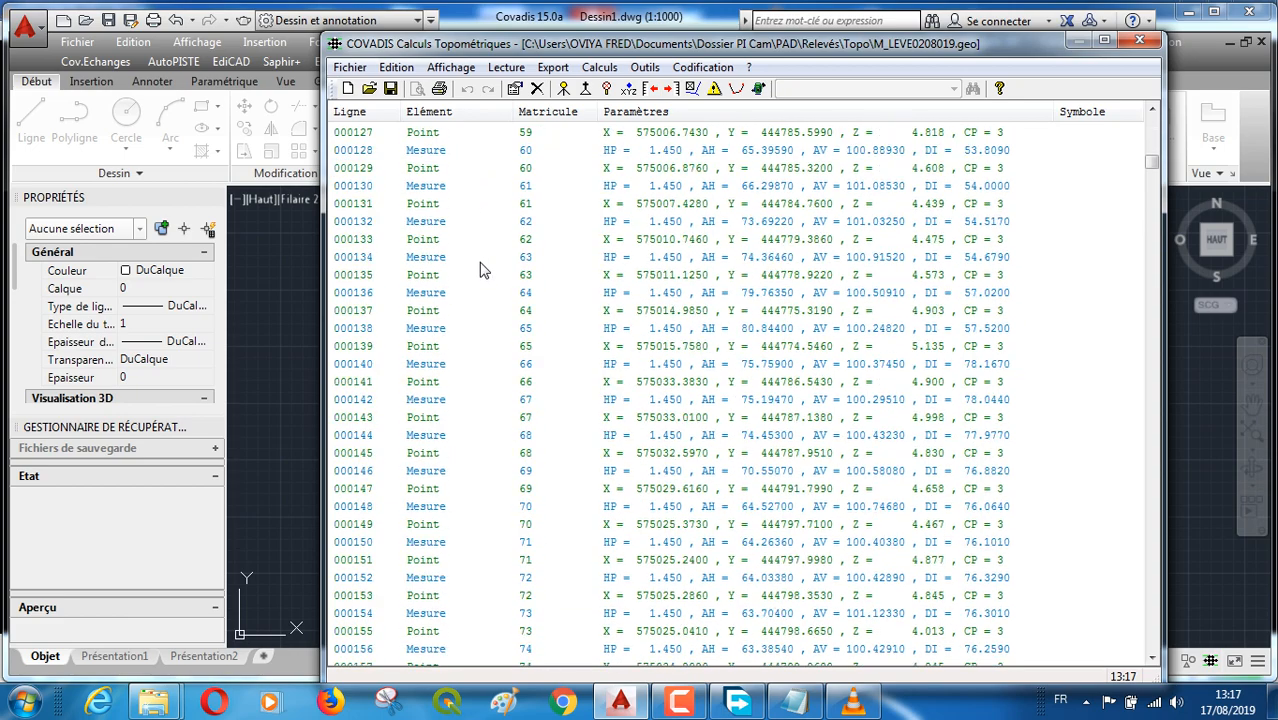
scroll(480, 270, "down", 20)
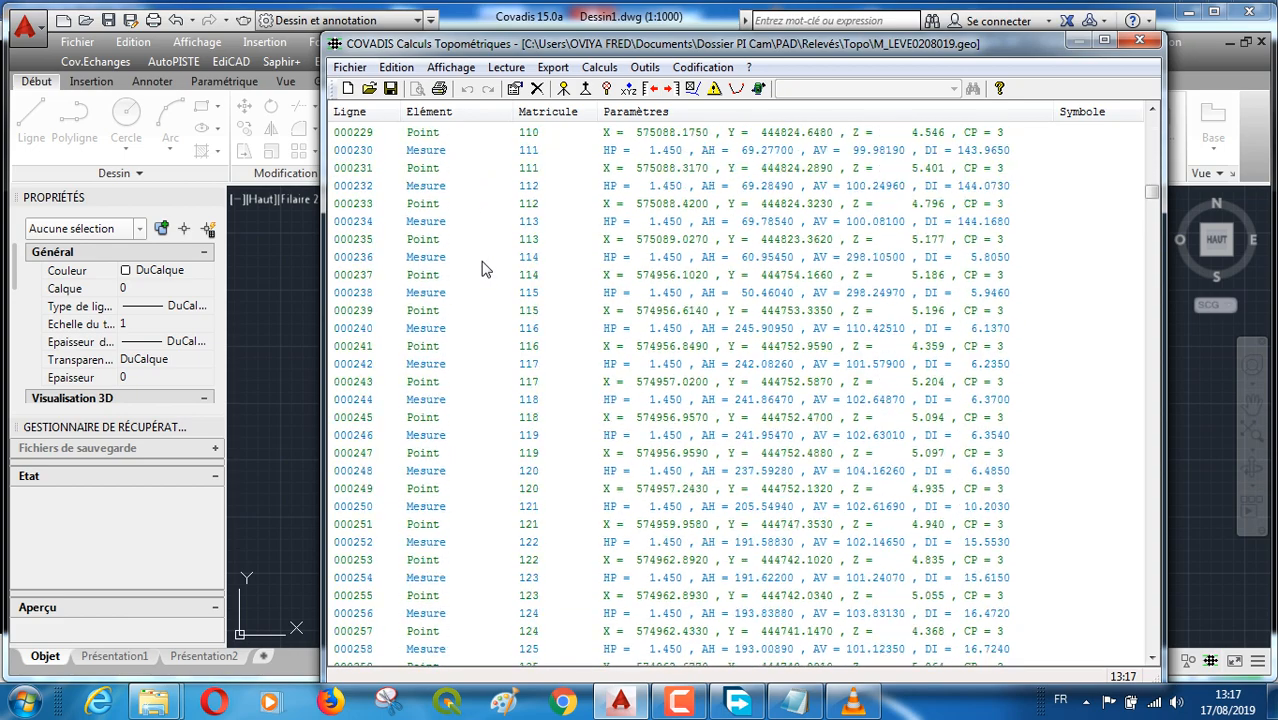
scroll(480, 270, "down", 20)
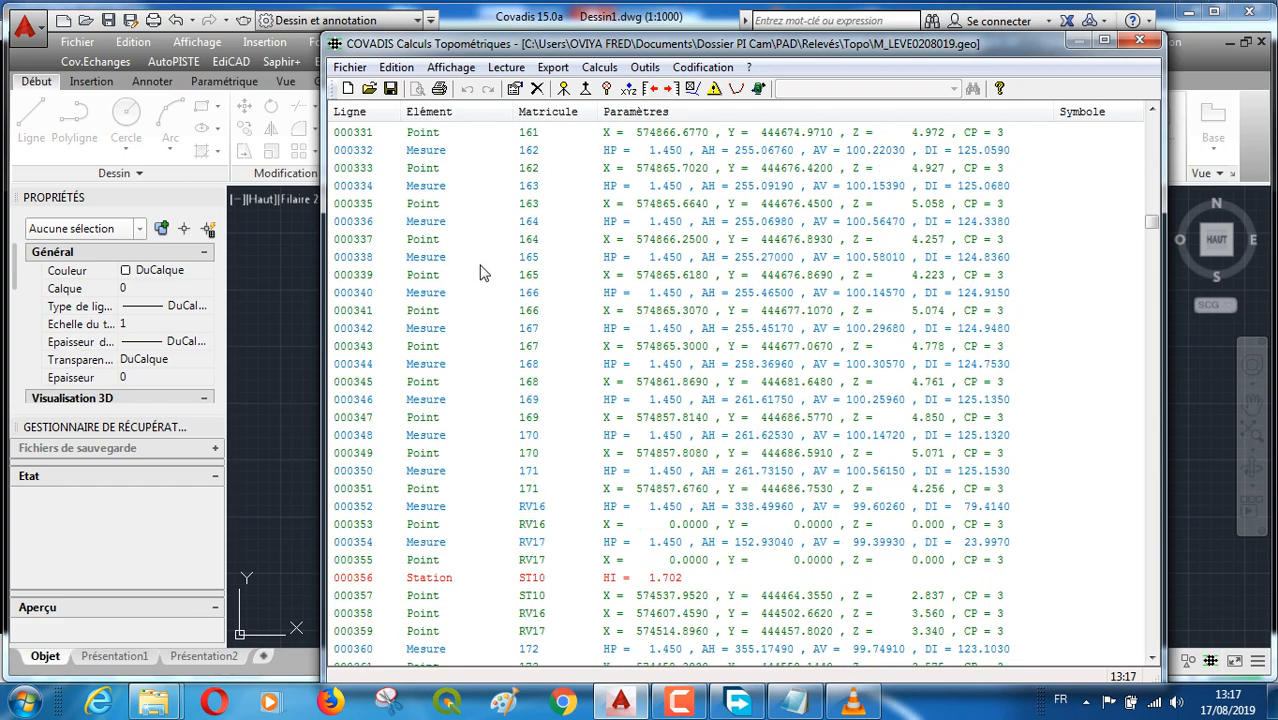
scroll(480, 270, "down", 20)
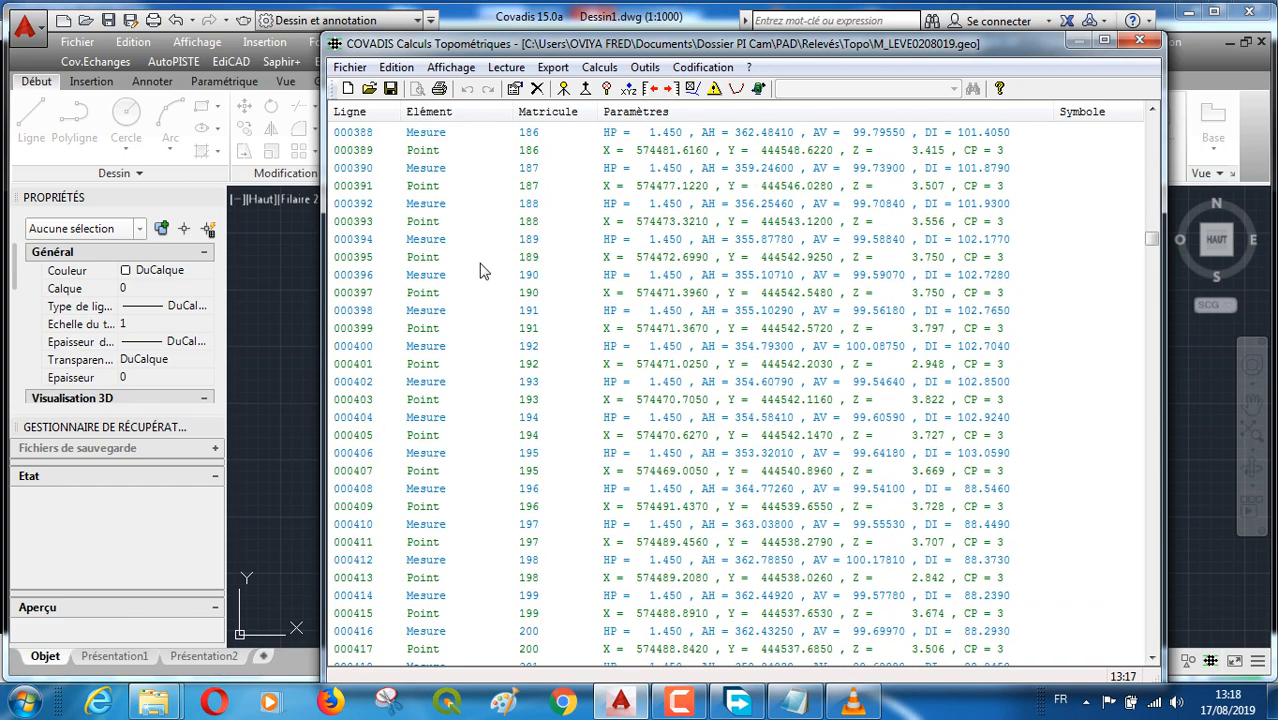
scroll(1133, 306, "down", 15)
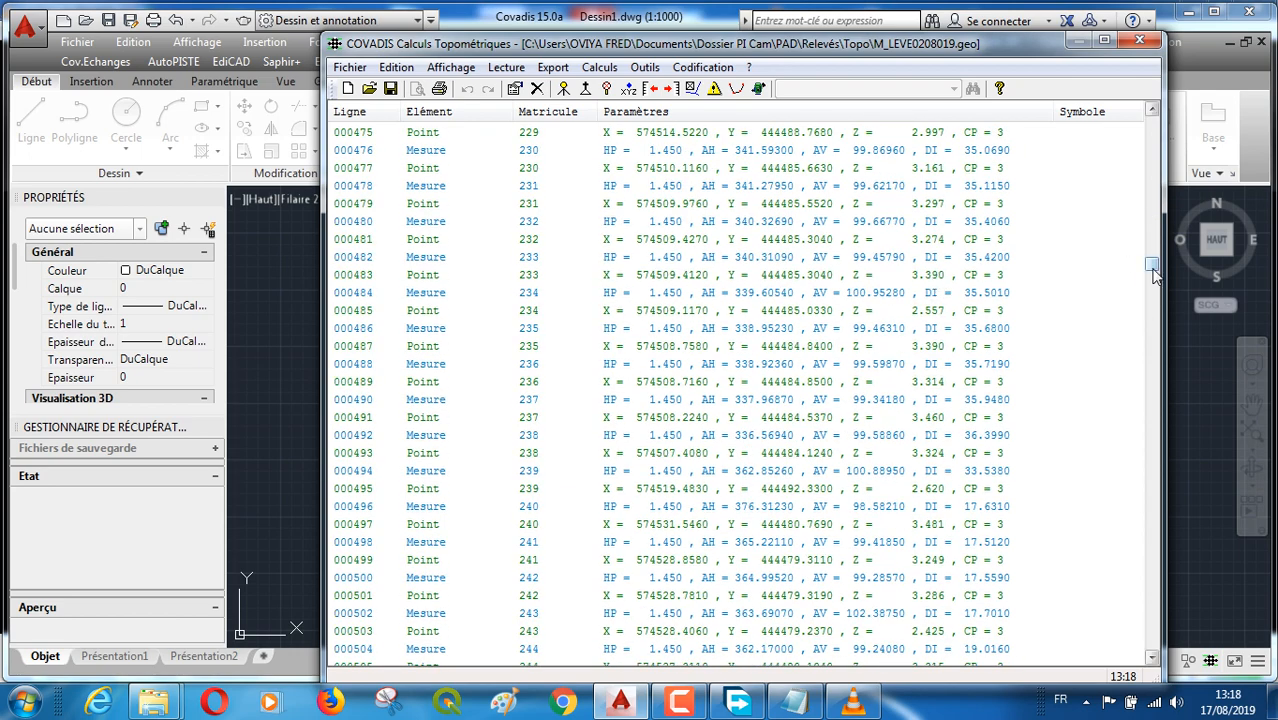
left_click_drag(1150, 268, 1155, 130)
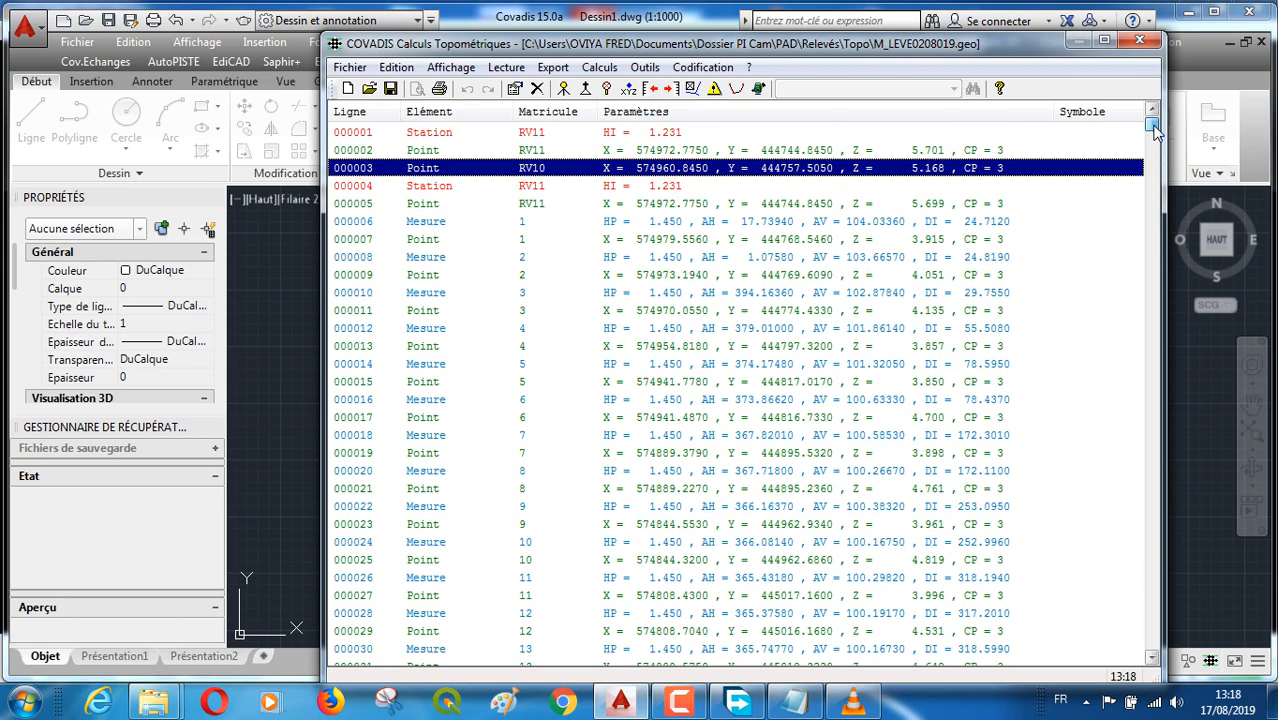
Hide Points (coordonnées), Lectures de nivellement, Commentaires, Appareils de terrain and Photos from the elements shown in the GéoBase list
left_click(452, 68)
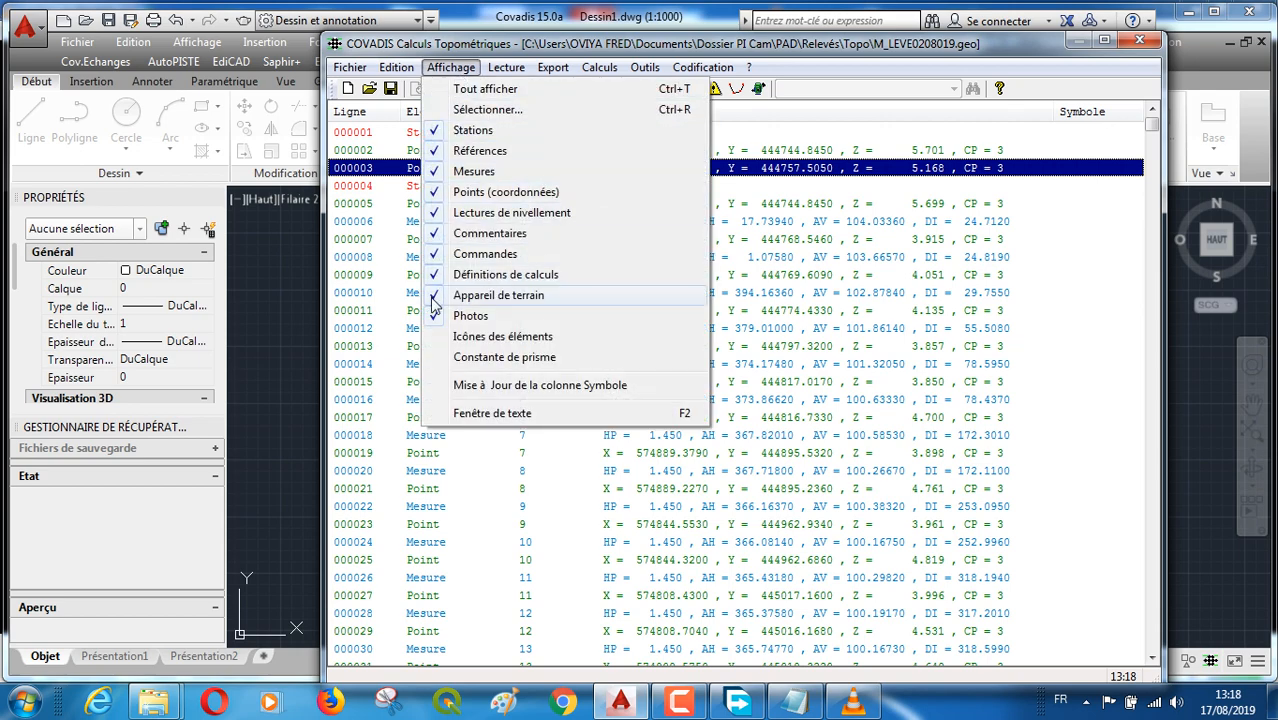
left_click(486, 110)
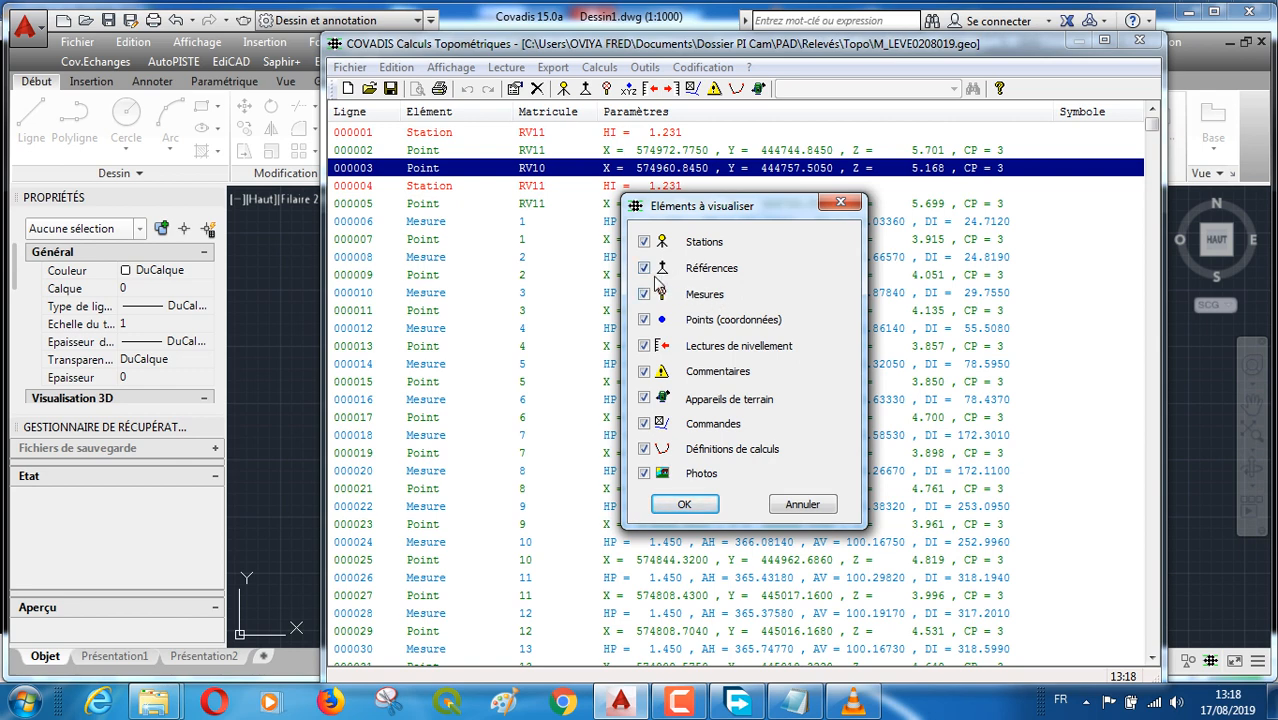
left_click(644, 398)
left_click(644, 320)
left_click(644, 346)
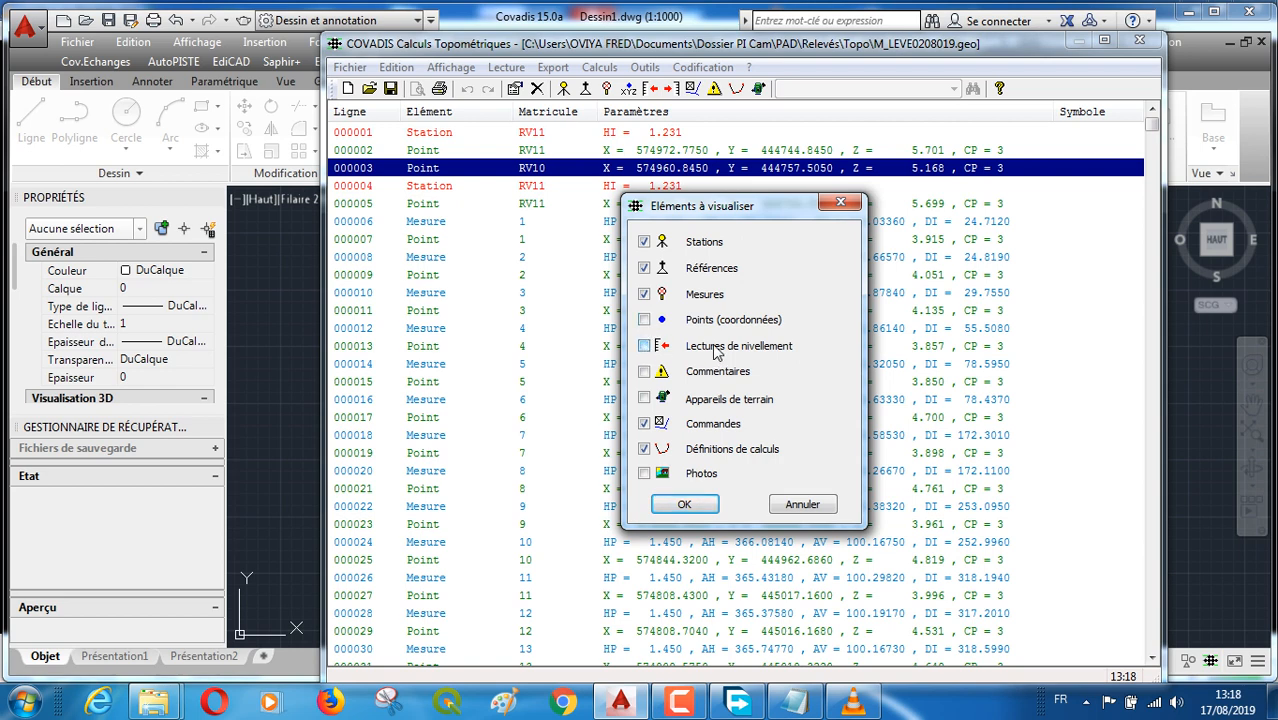
left_click(686, 505)
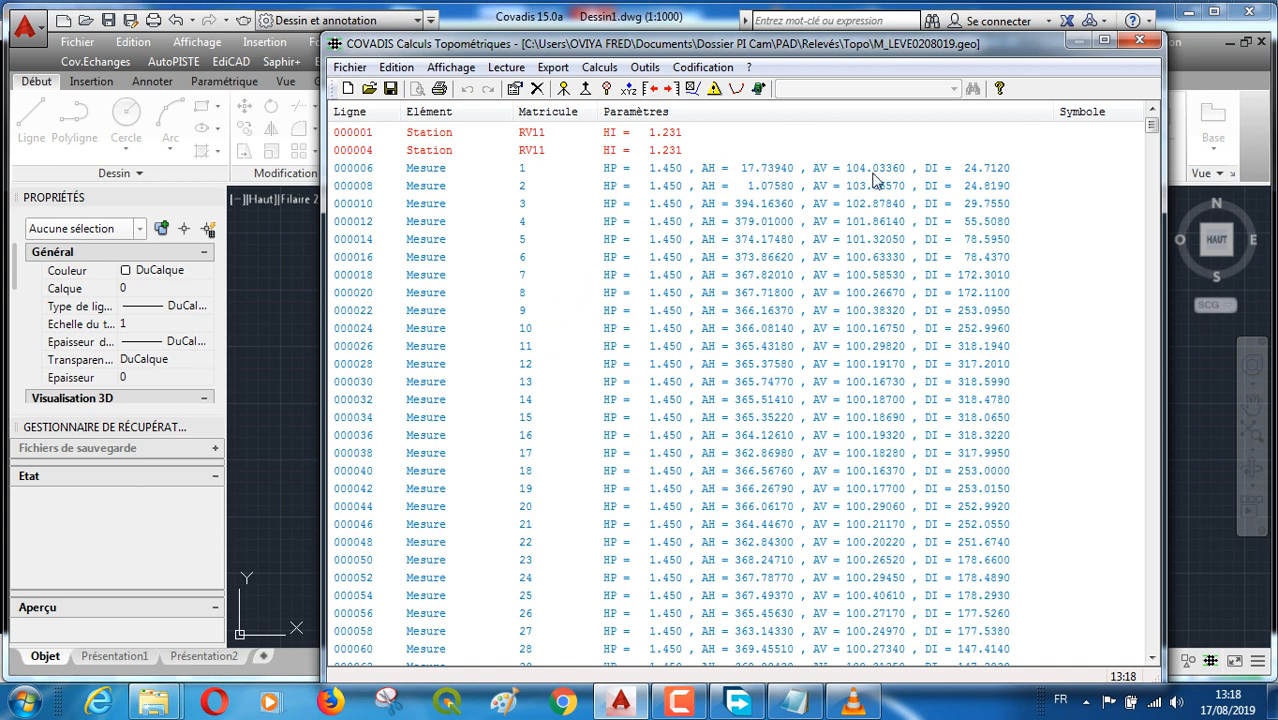
Change the matricule of measurement RV20M, sighted from station RV19 on line 000877, to RV20 and accept the duplicate matricule
left_click(853, 292)
left_click_drag(1152, 137, 1155, 338)
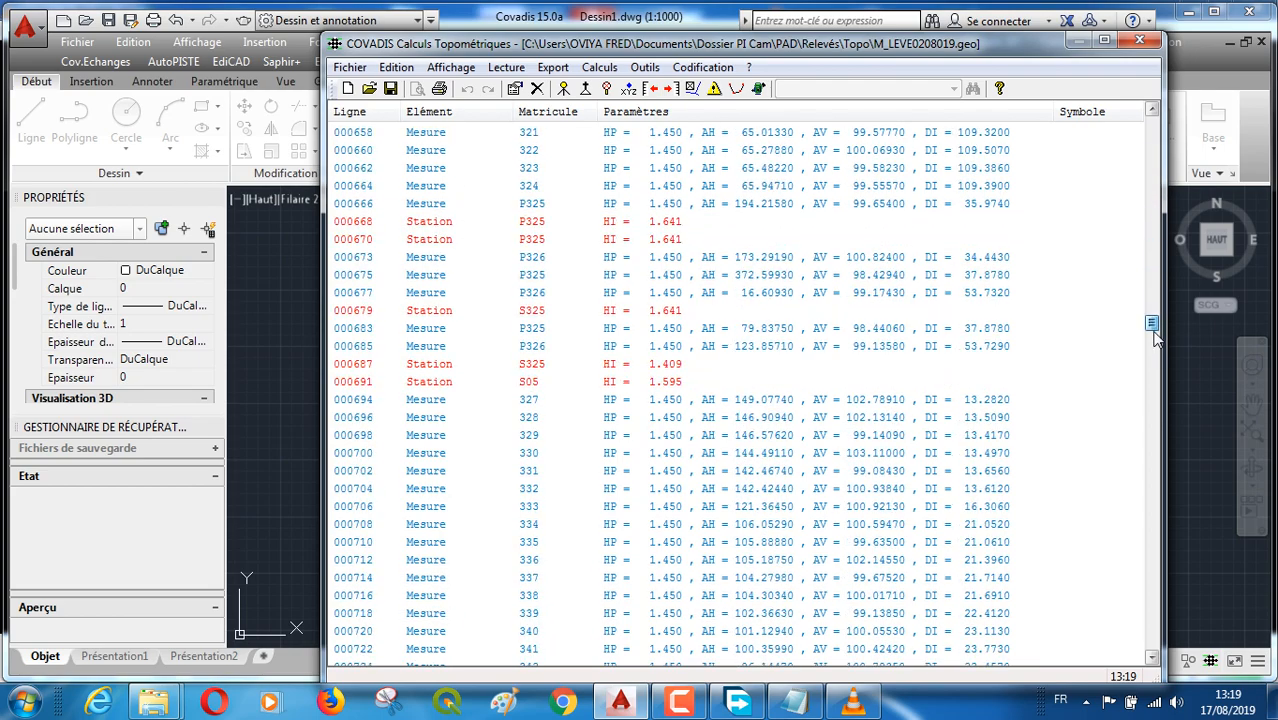
left_click_drag(1155, 338, 1155, 397)
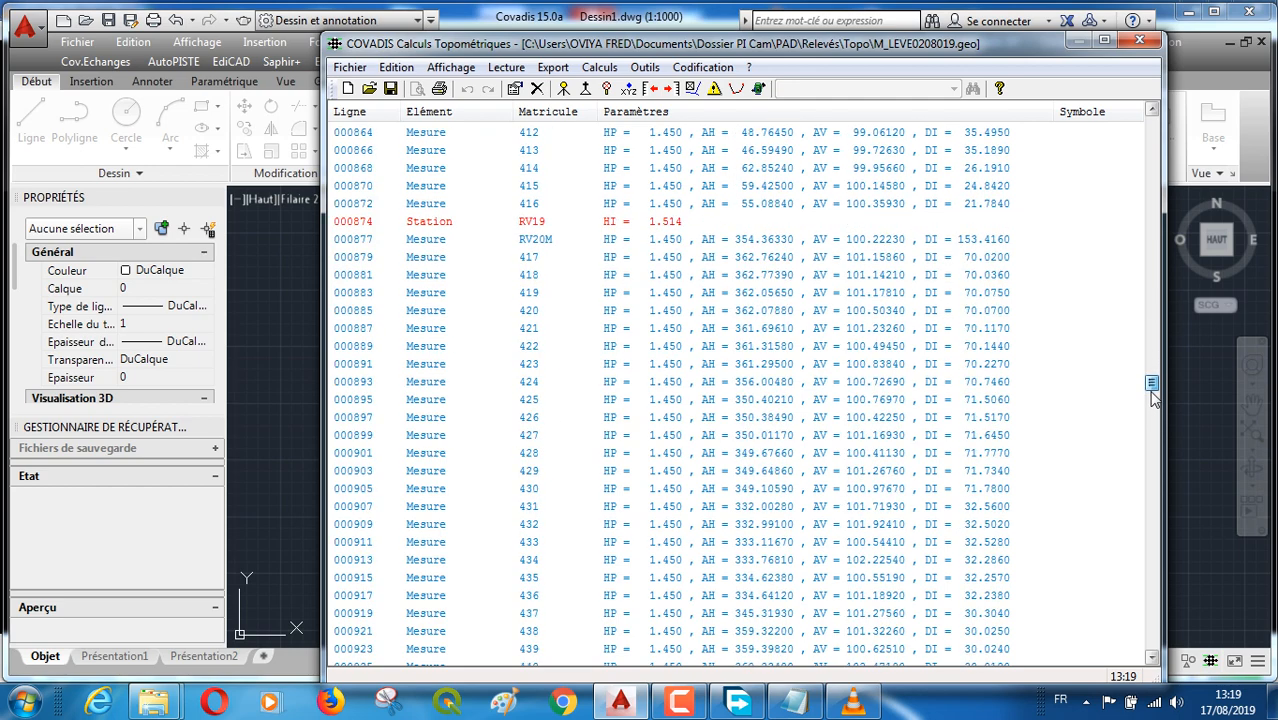
left_click(548, 245)
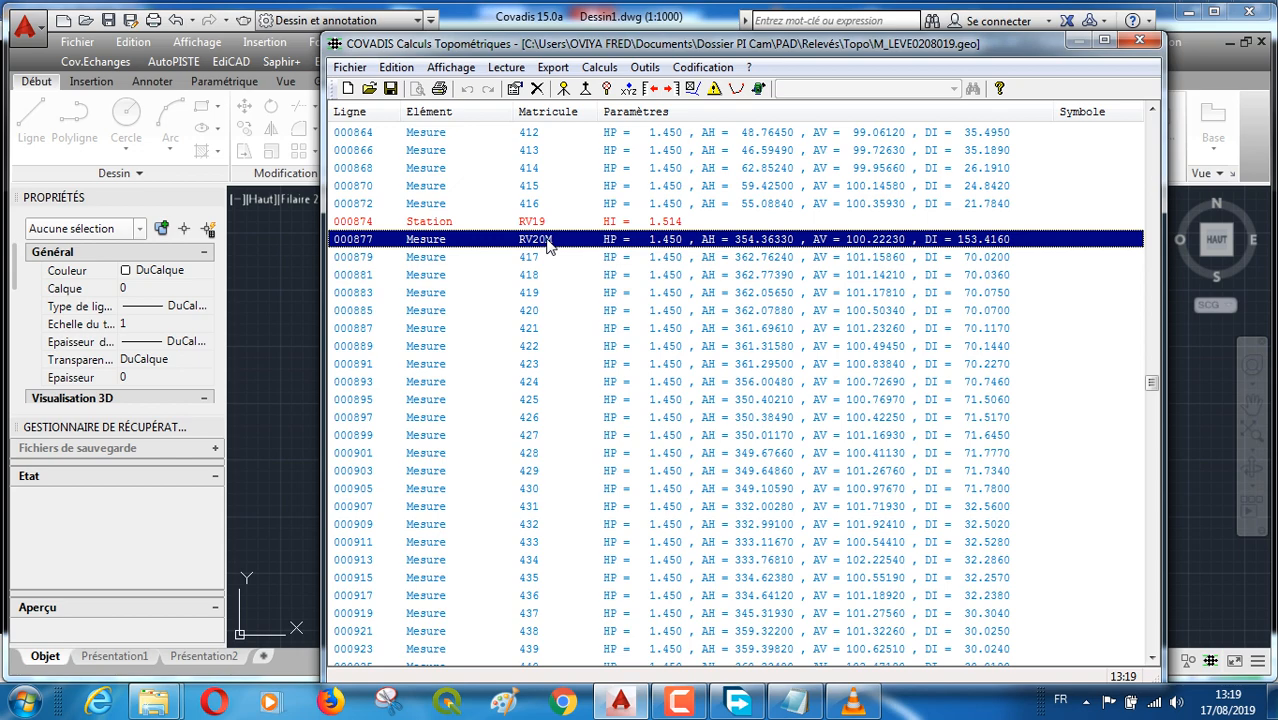
right_click(548, 245)
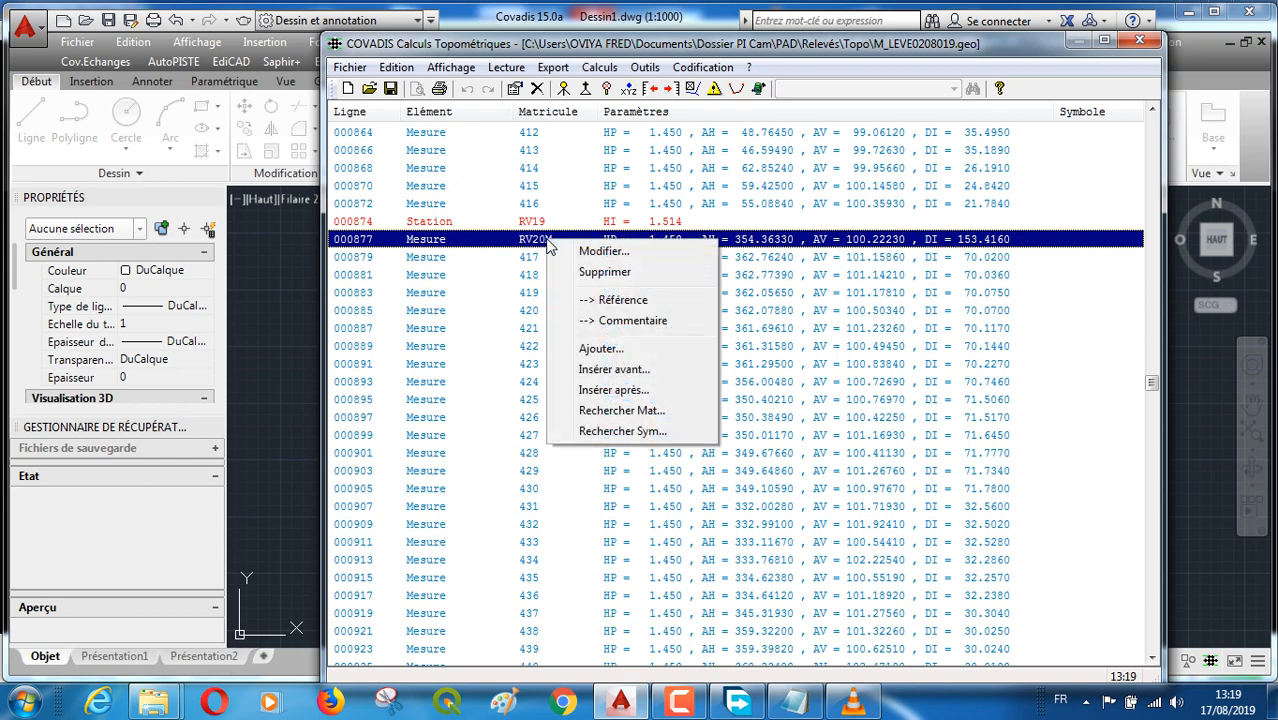
left_click(602, 251)
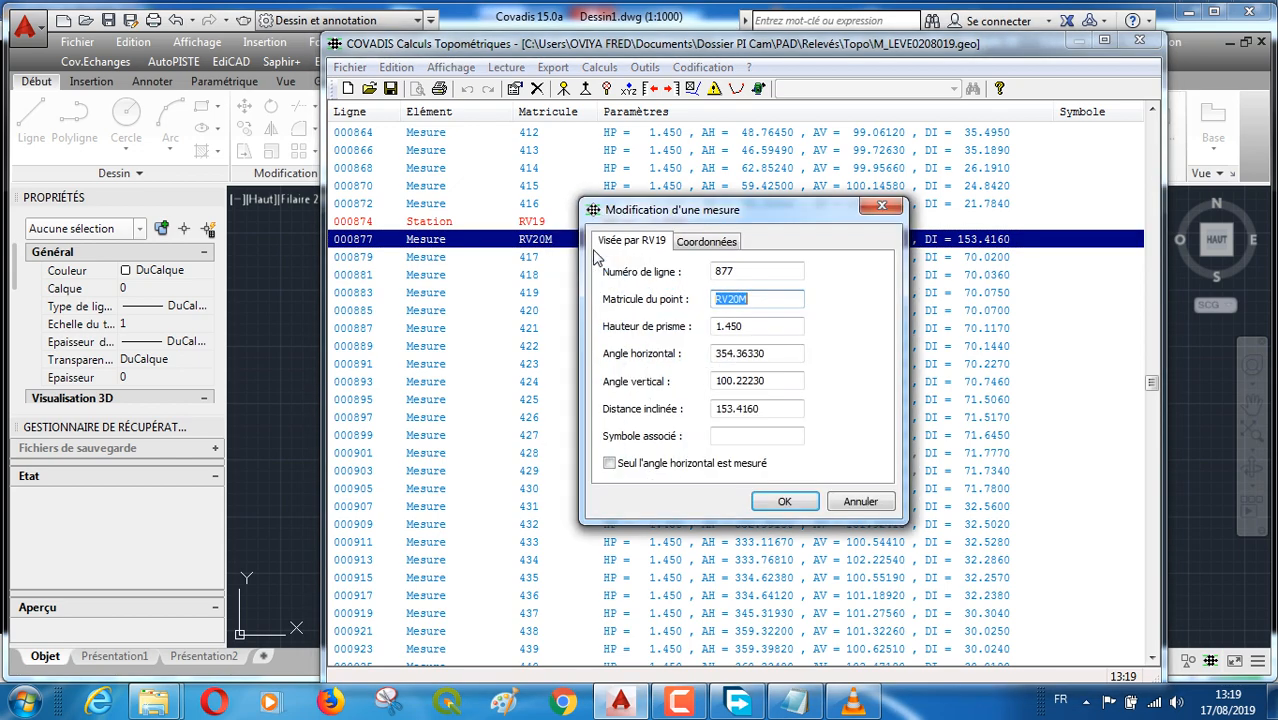
left_click(756, 298)
left_click(786, 502)
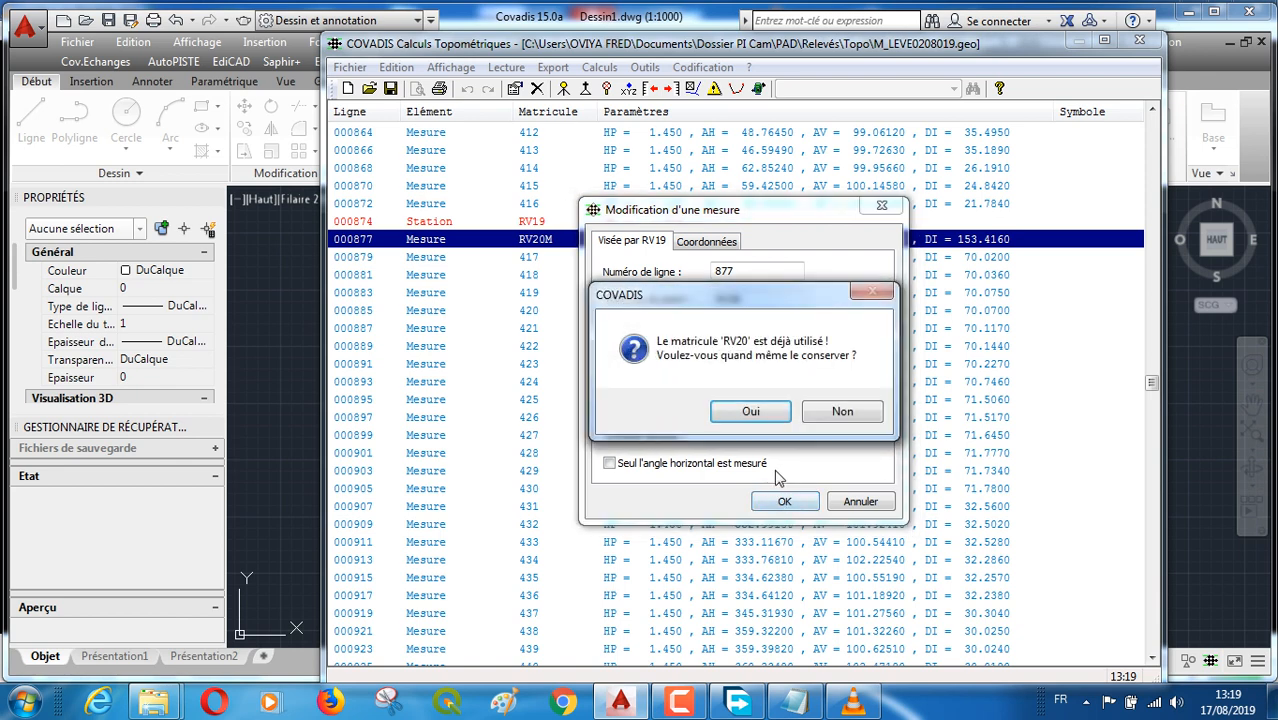
left_click(752, 411)
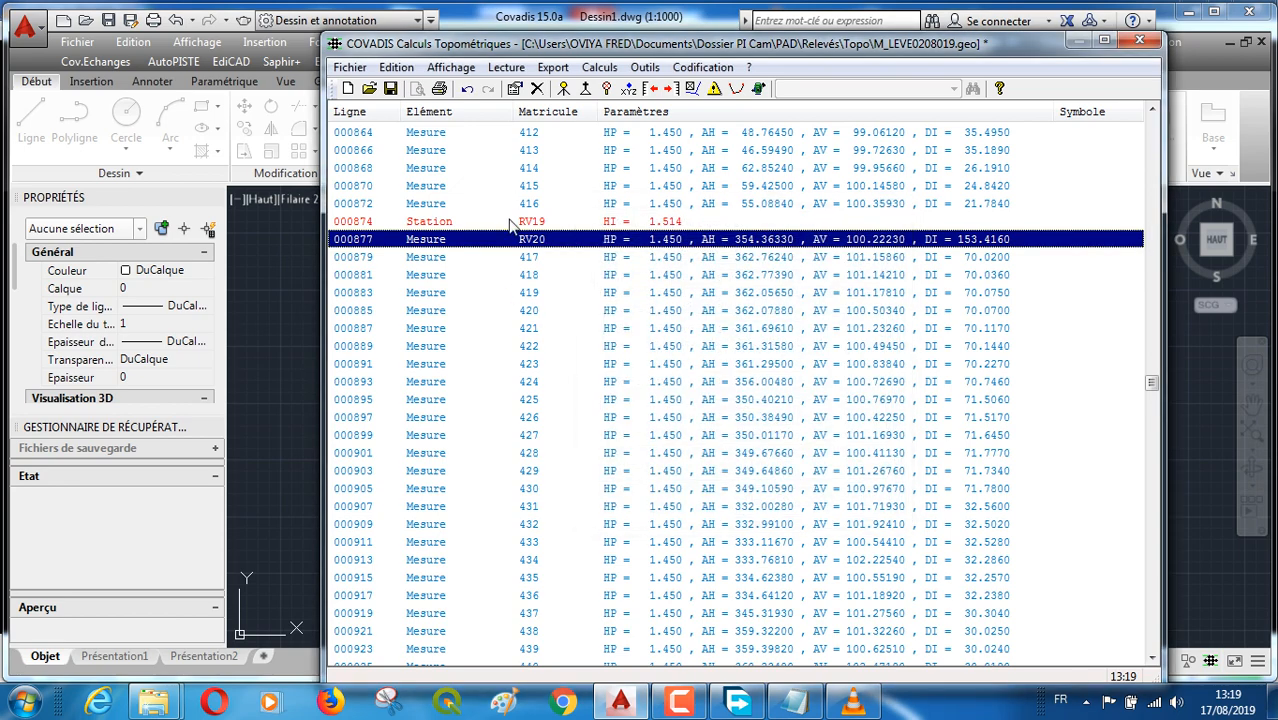
left_click(563, 295)
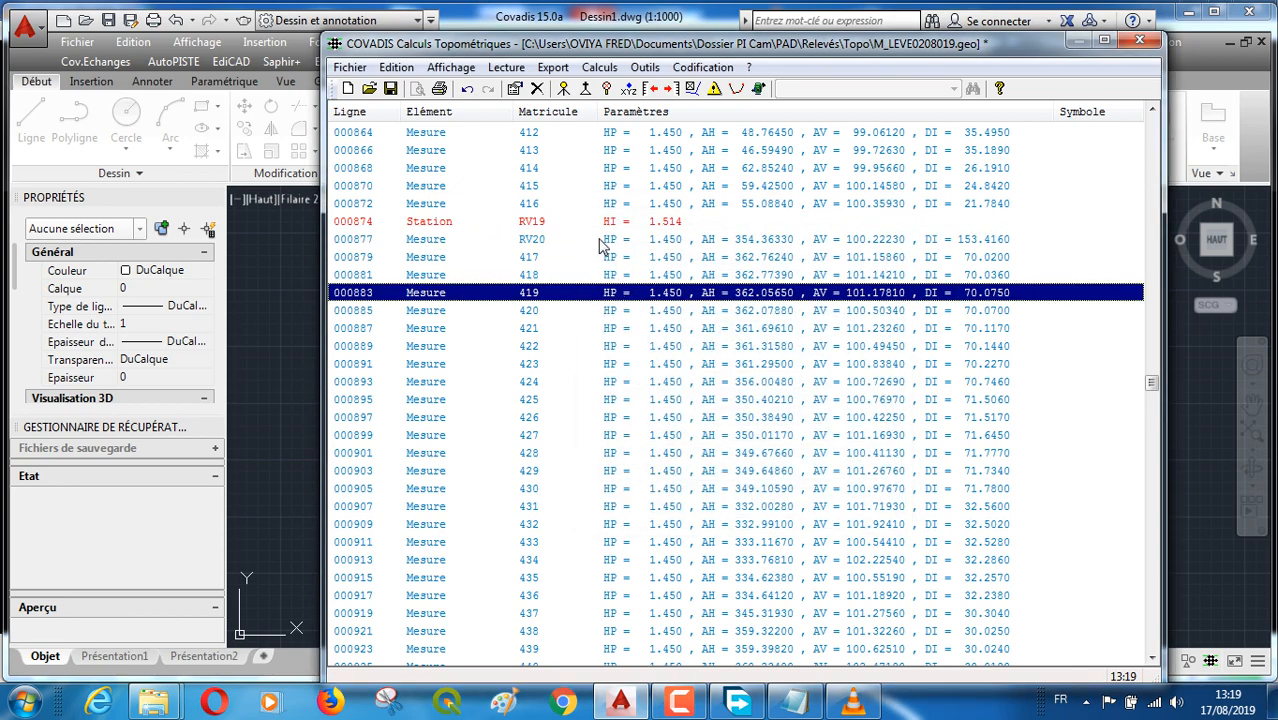
scroll(603, 245, "down", 1)
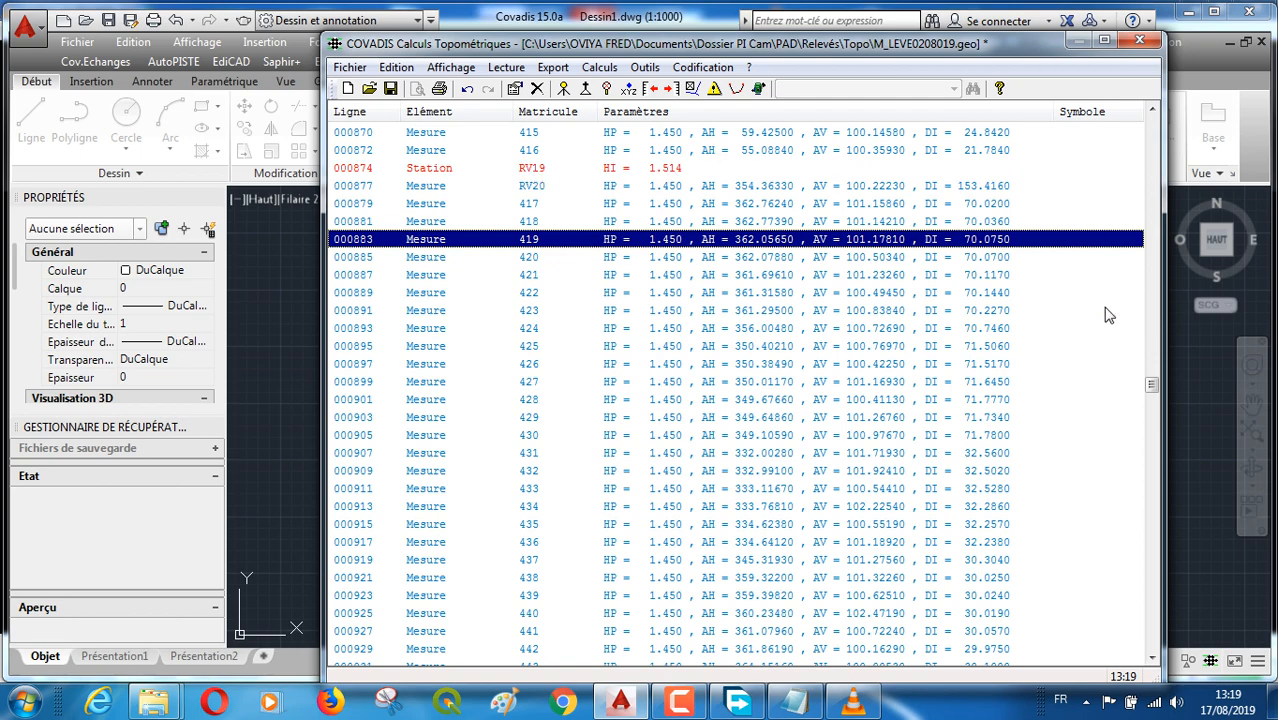
Delete the rows from the first station RV11 on line 000001 through measurement 46 on line 000096
left_click_drag(1151, 386, 1153, 124)
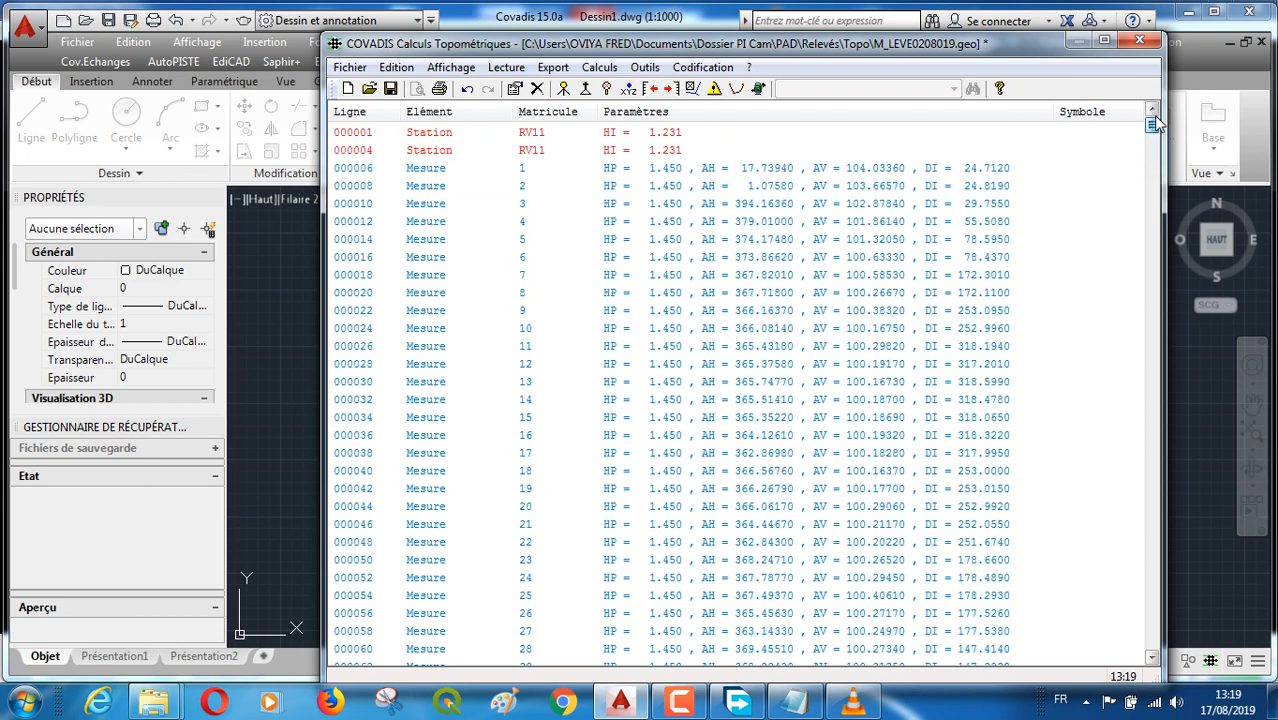
left_click(337, 137)
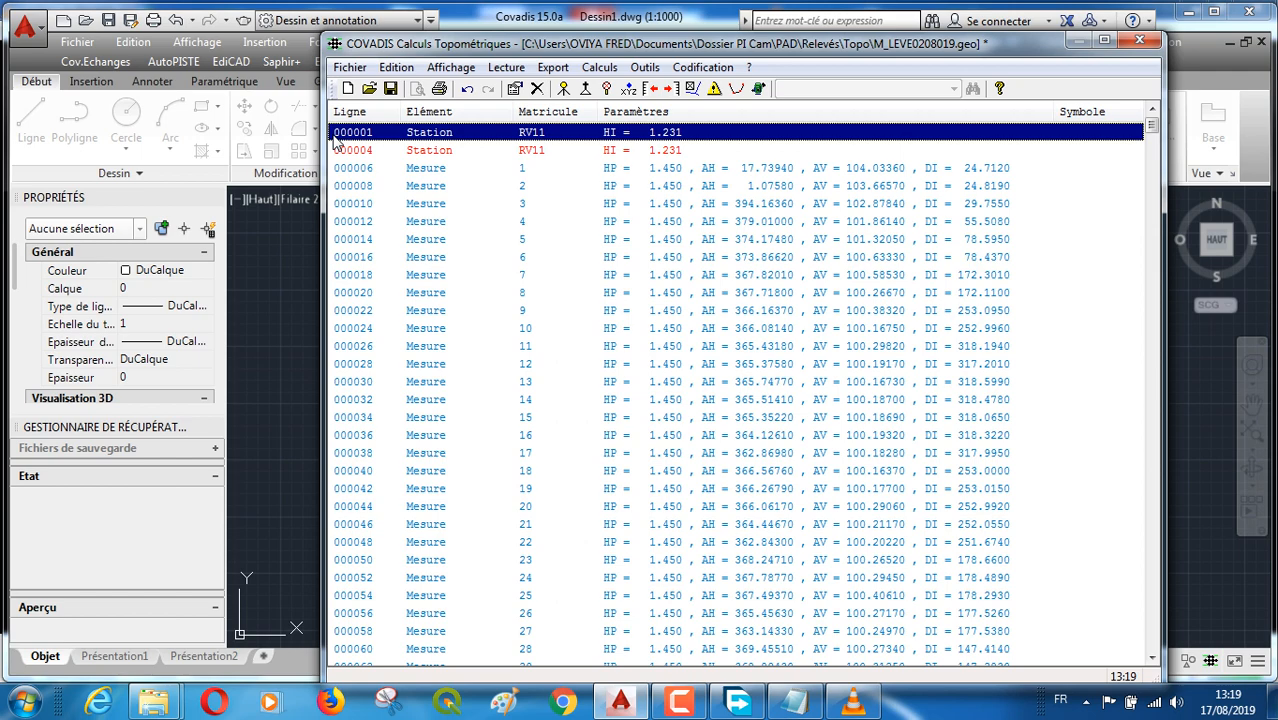
left_click(1152, 660)
left_click(1152, 660)
left_click(1152, 660)
left_click(1152, 660)
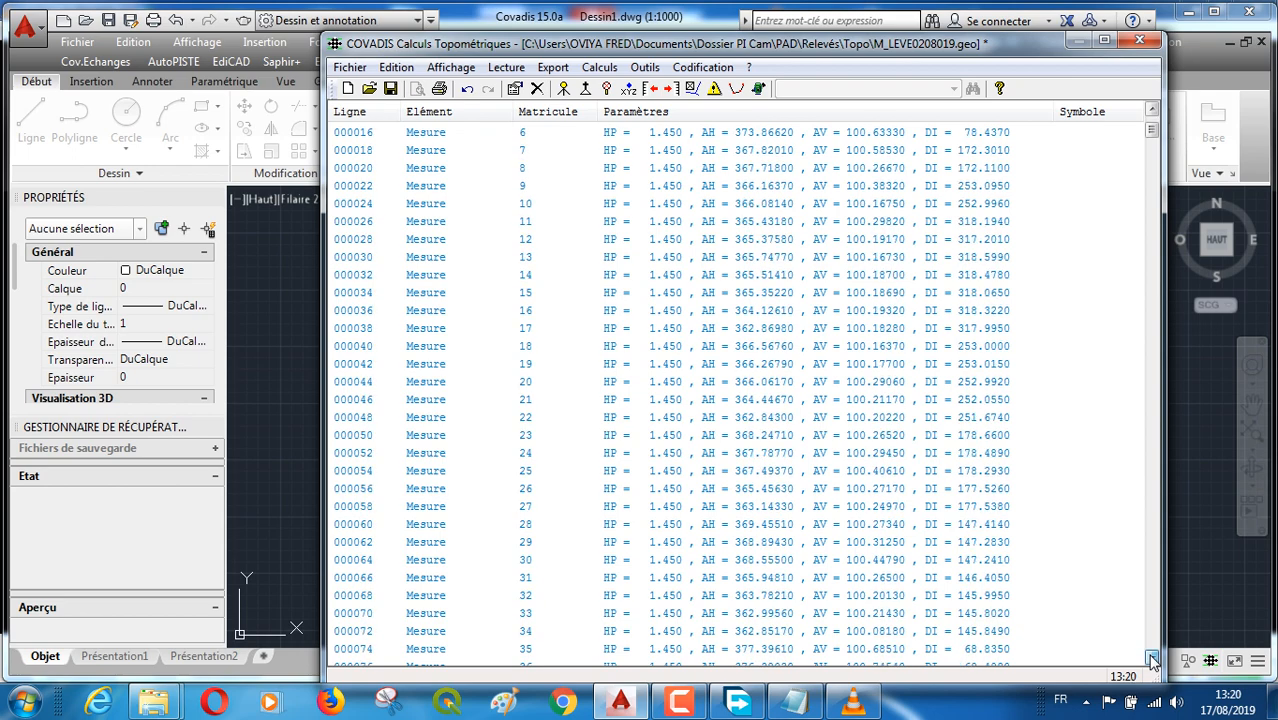
left_click_drag(1152, 660, 1152, 660)
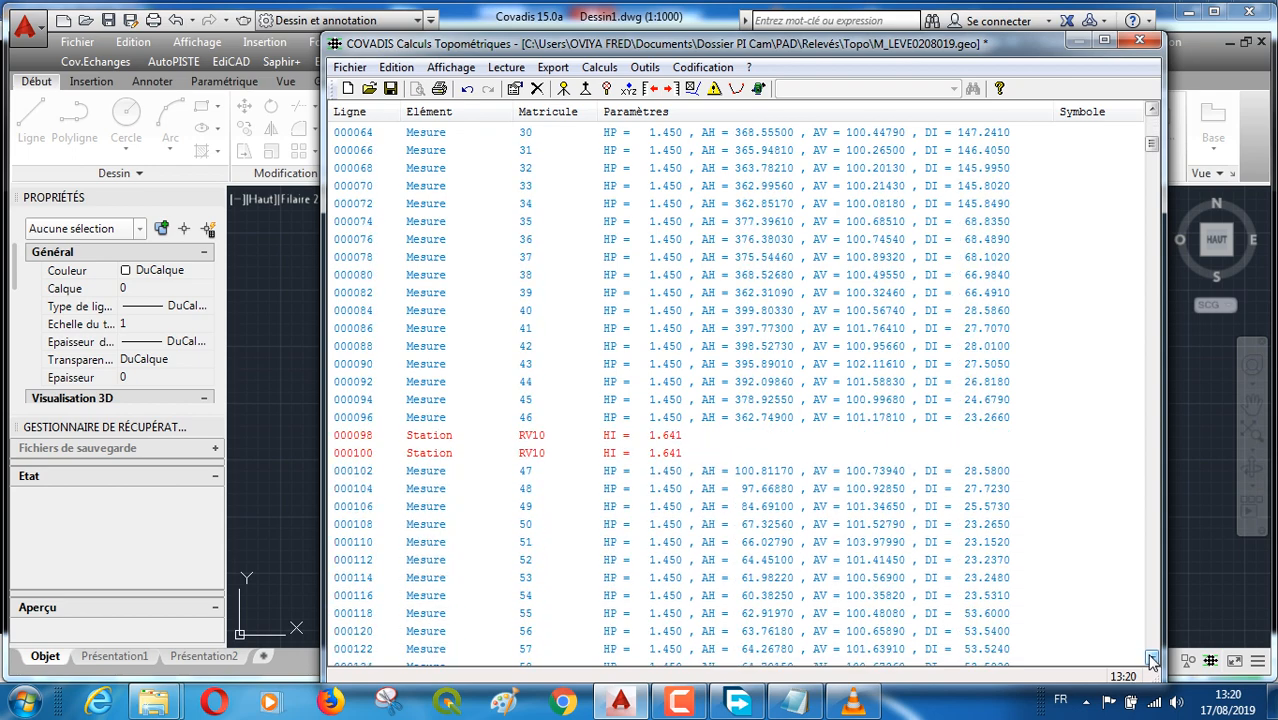
left_click(362, 417, "shift")
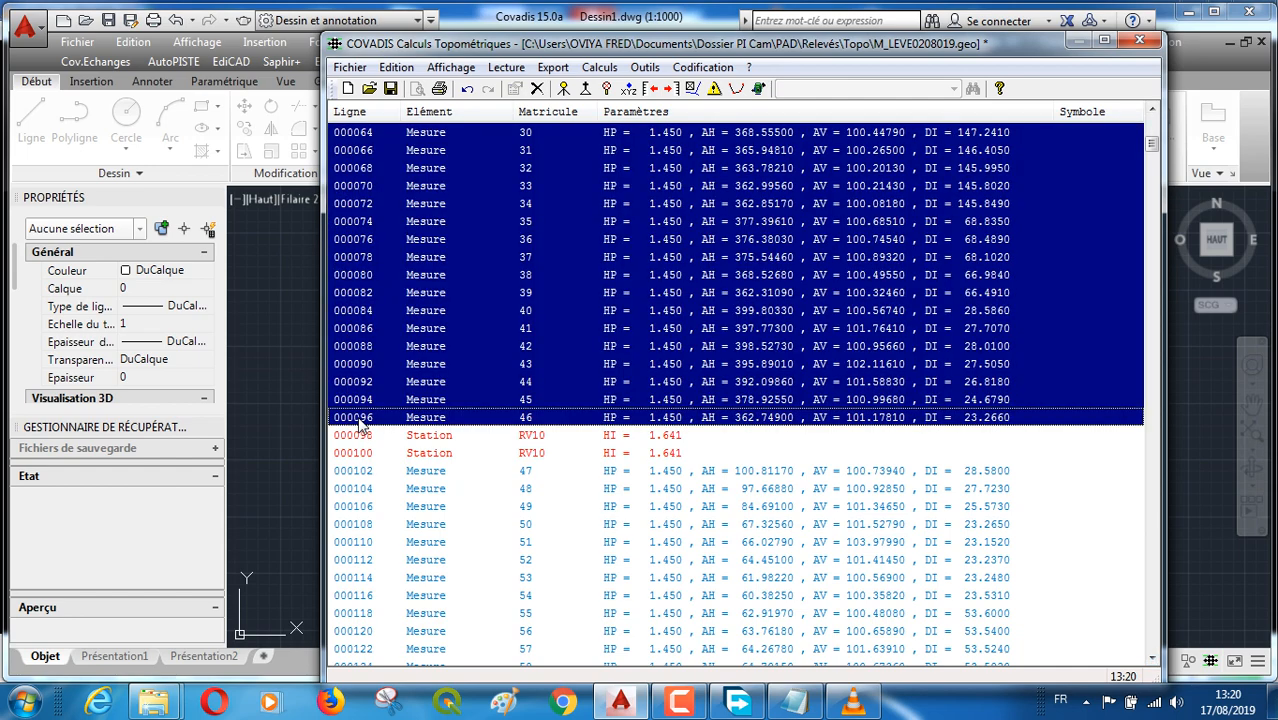
key("Delete")
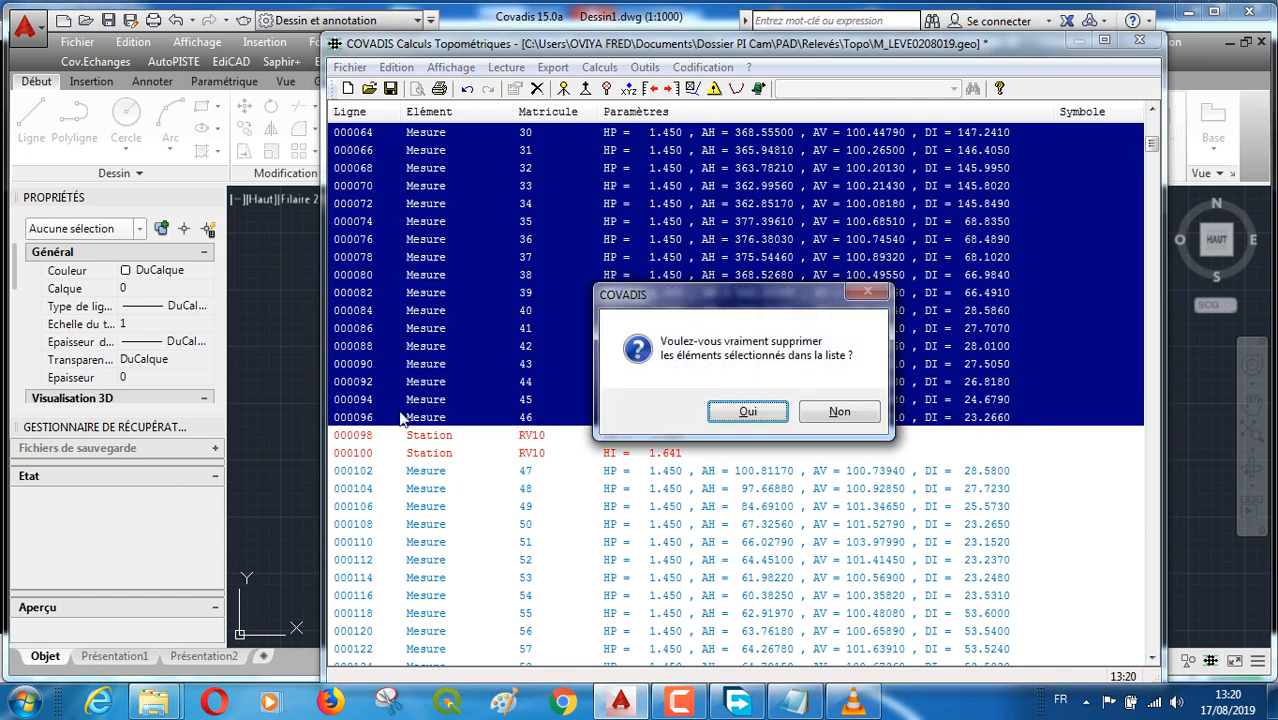
left_click(750, 412)
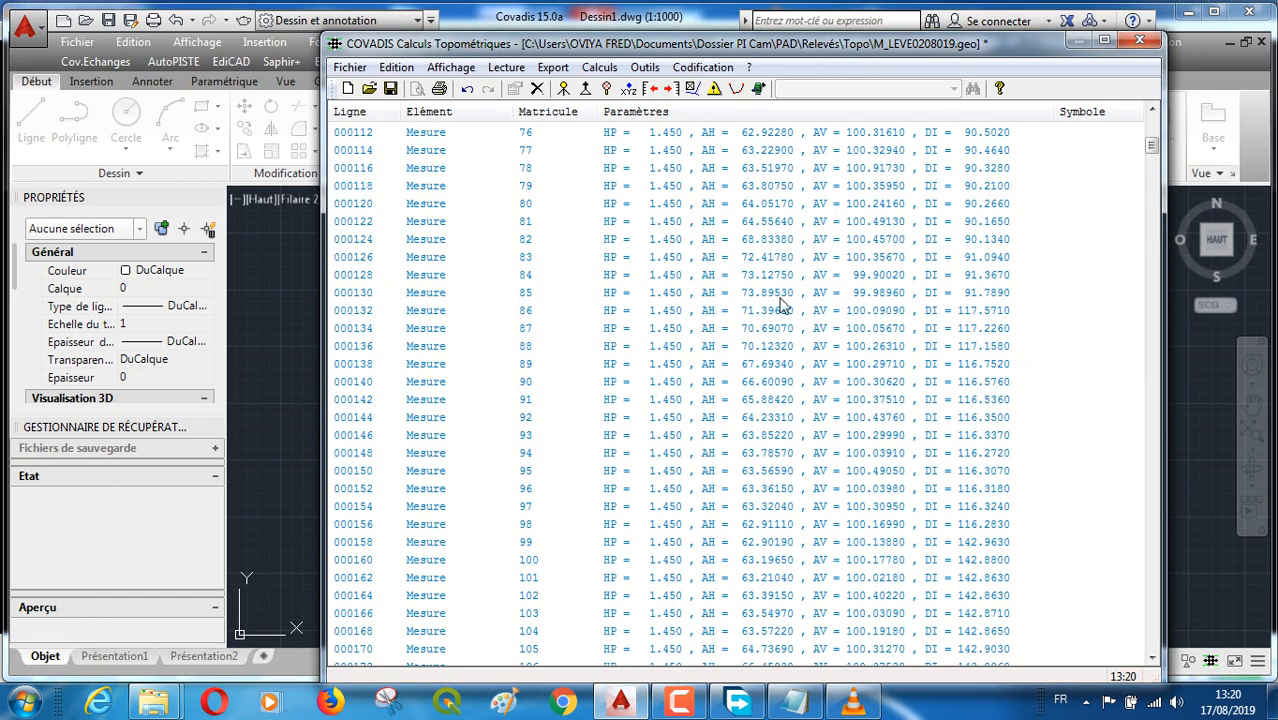
Delete the rows from the first station RV10 on line 000050 through measurement RV17 on line 000306
left_click(1153, 112)
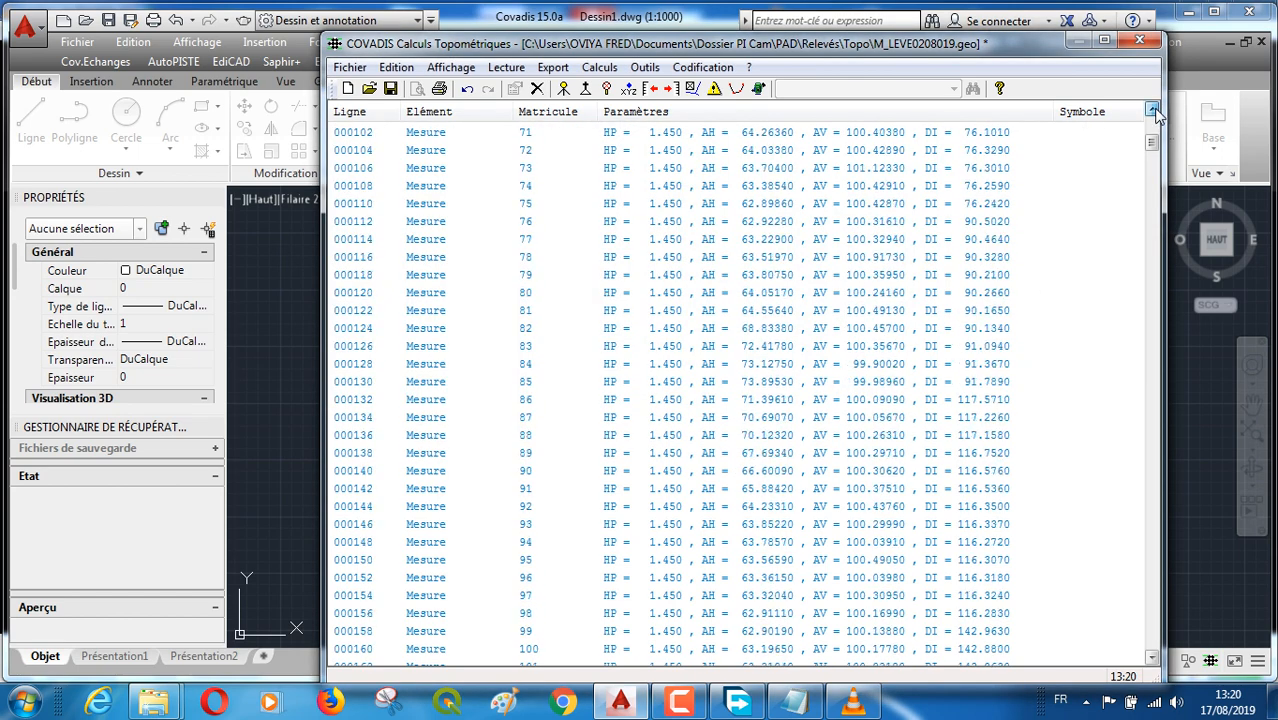
left_click(1153, 112)
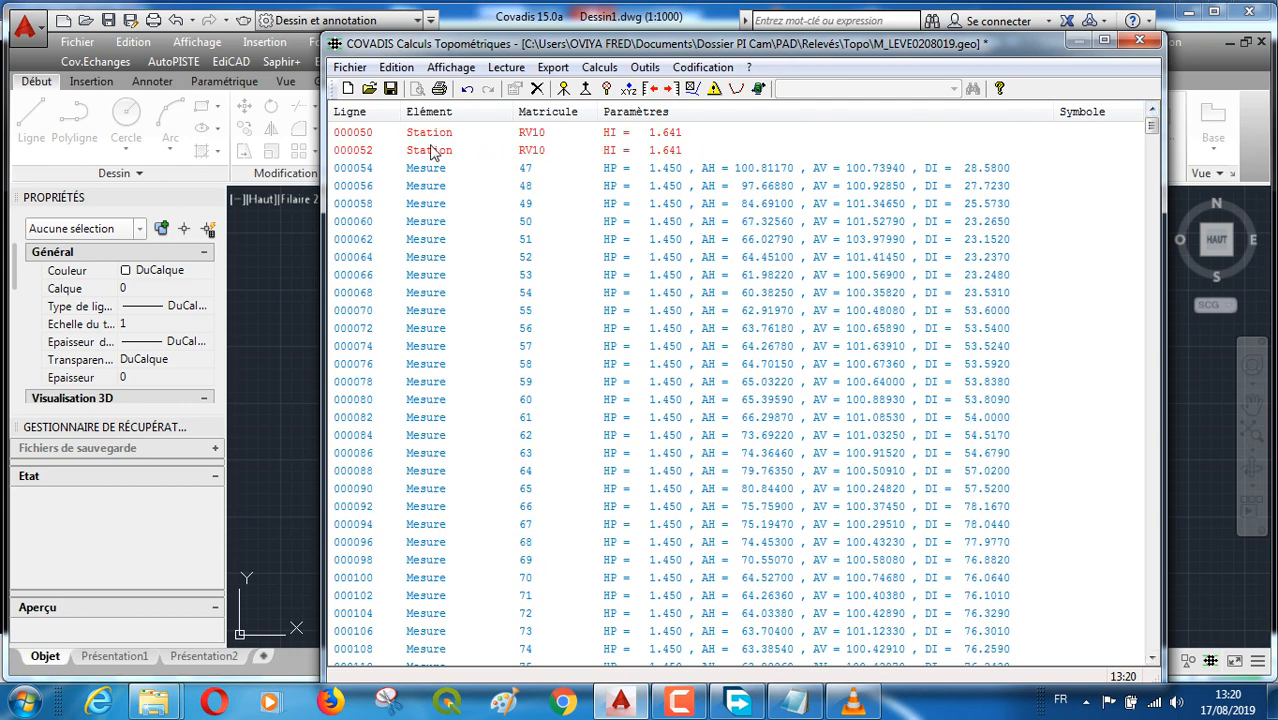
left_click(354, 136)
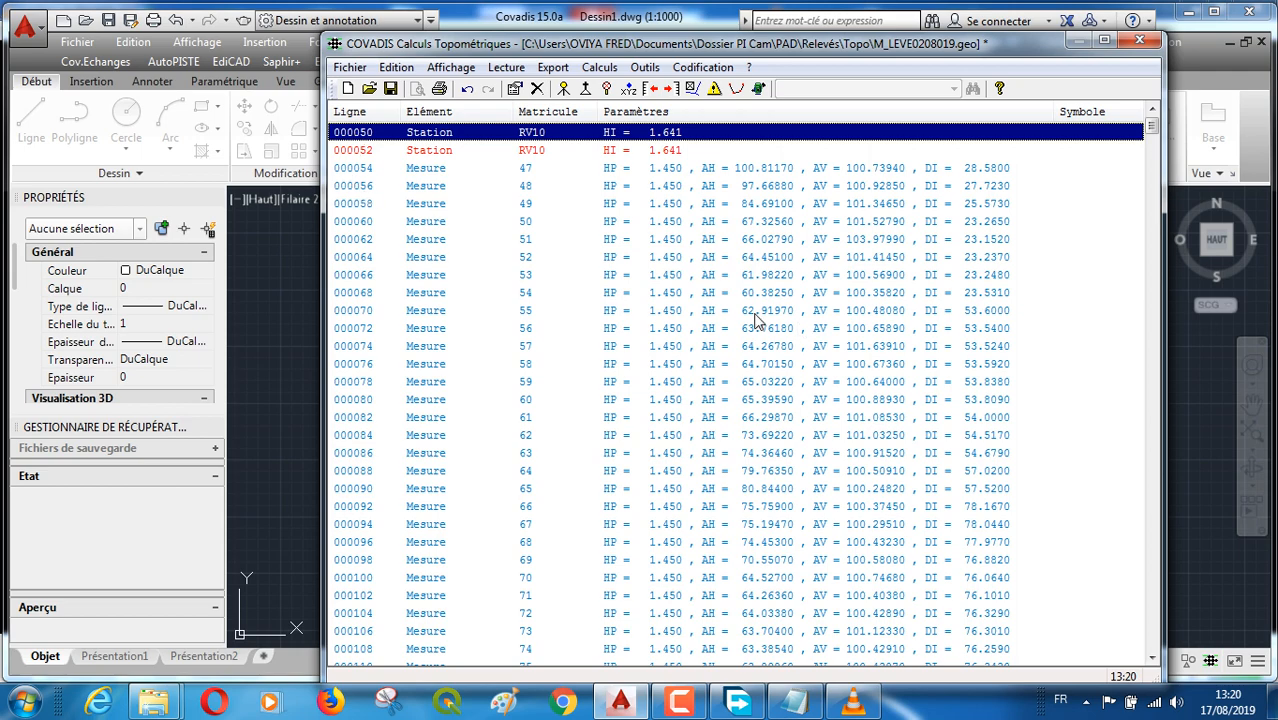
left_click(1153, 657)
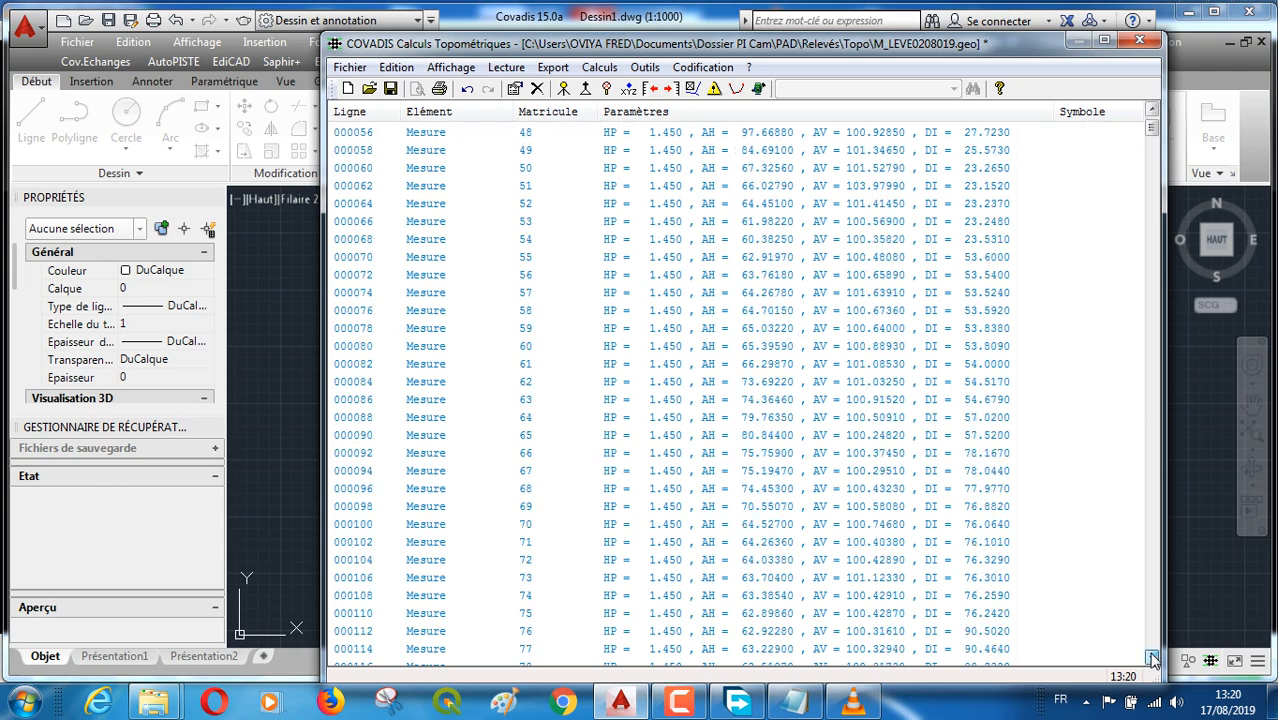
left_click(1153, 657)
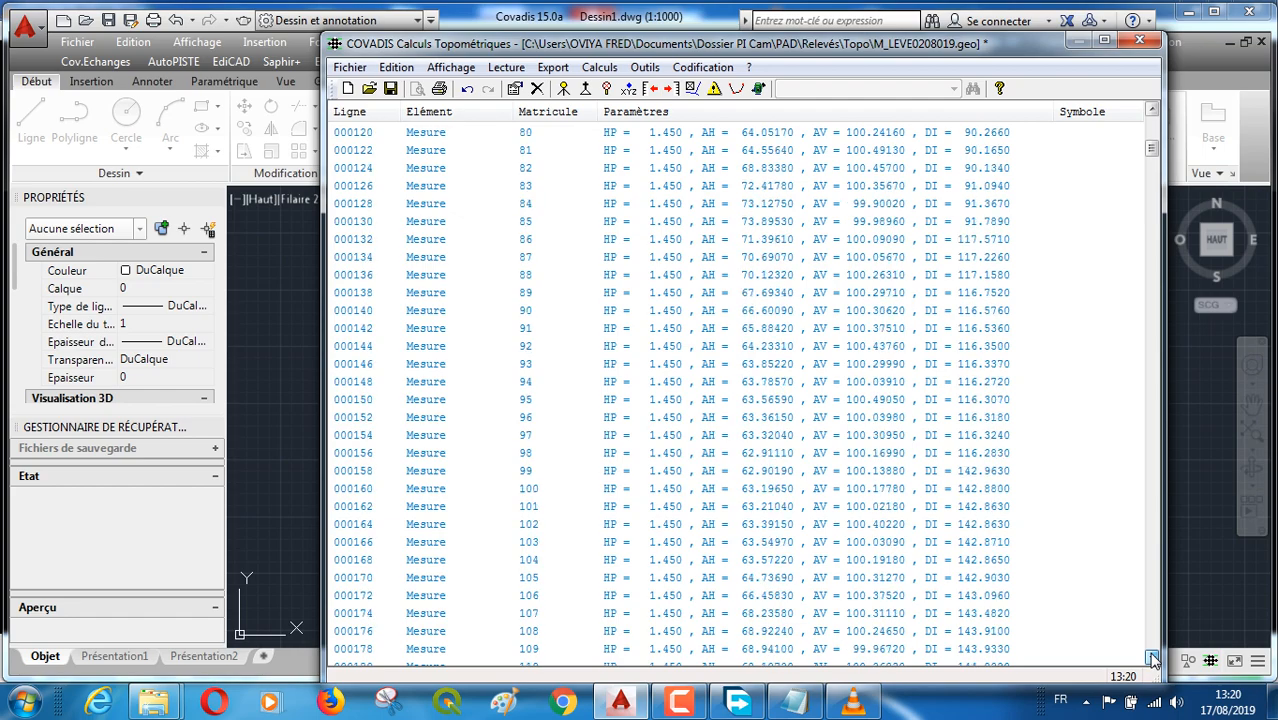
left_click(1153, 657)
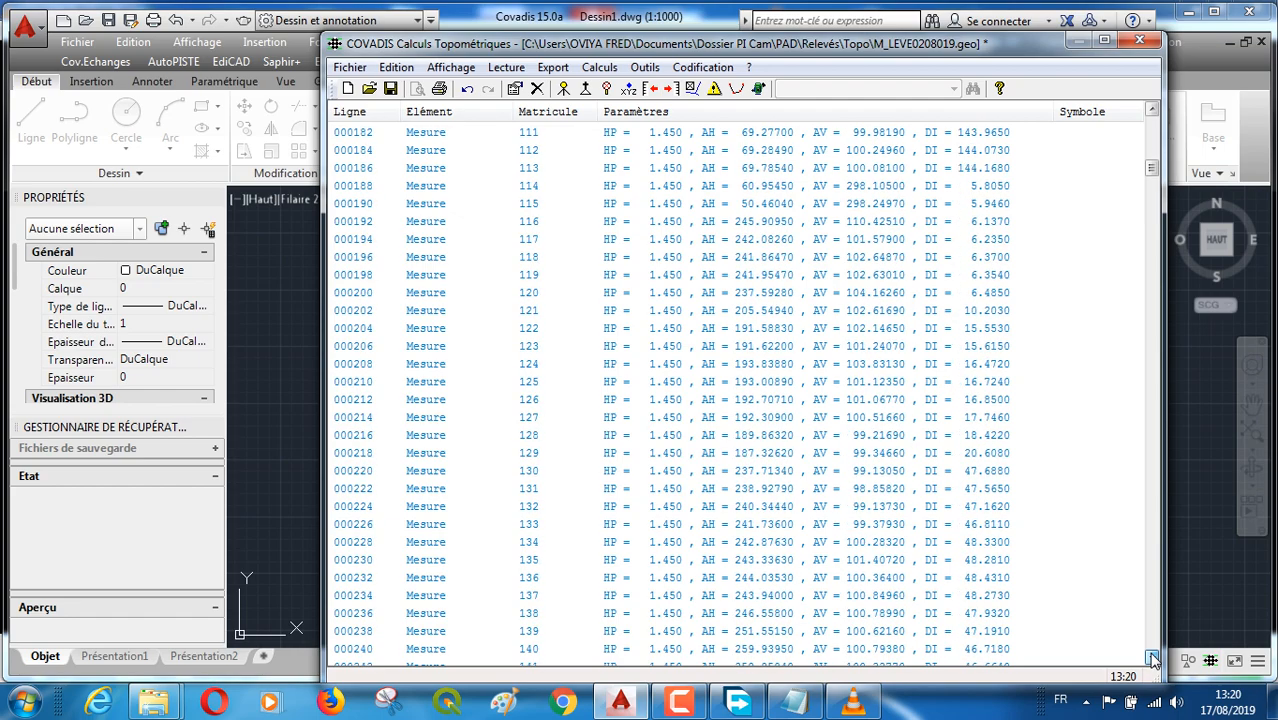
left_click(1153, 657)
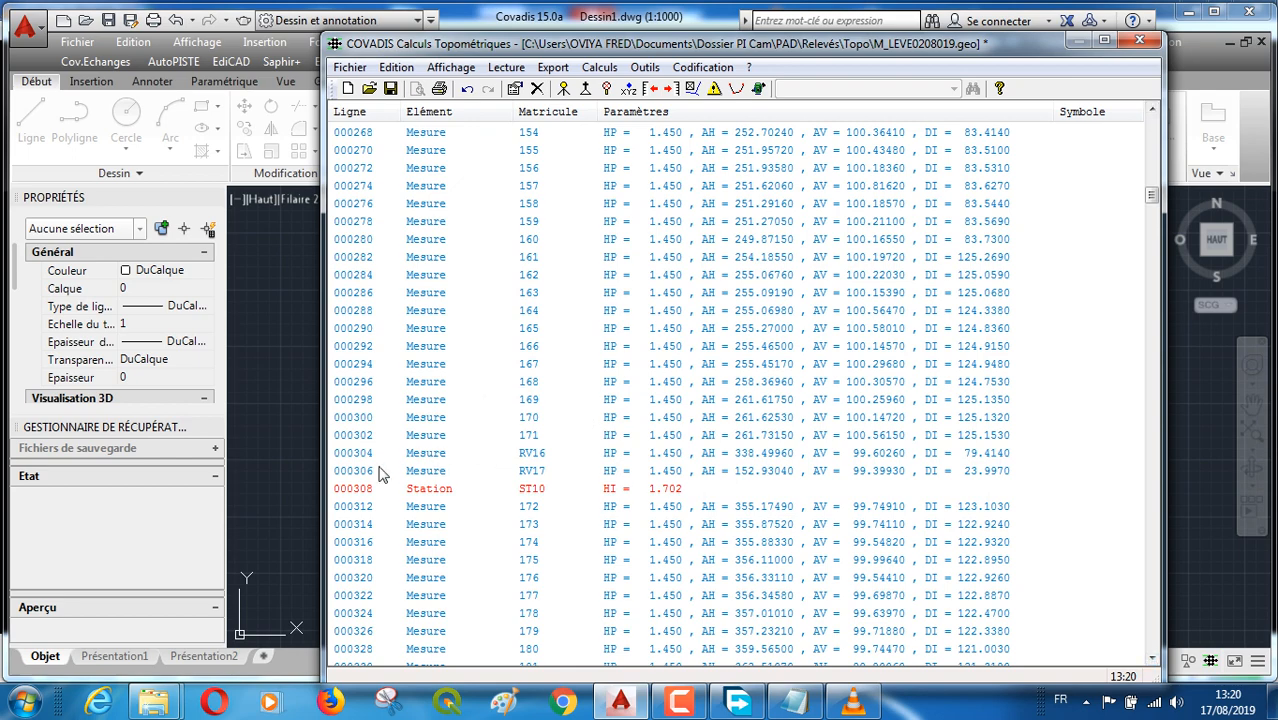
left_click(352, 479, "shift")
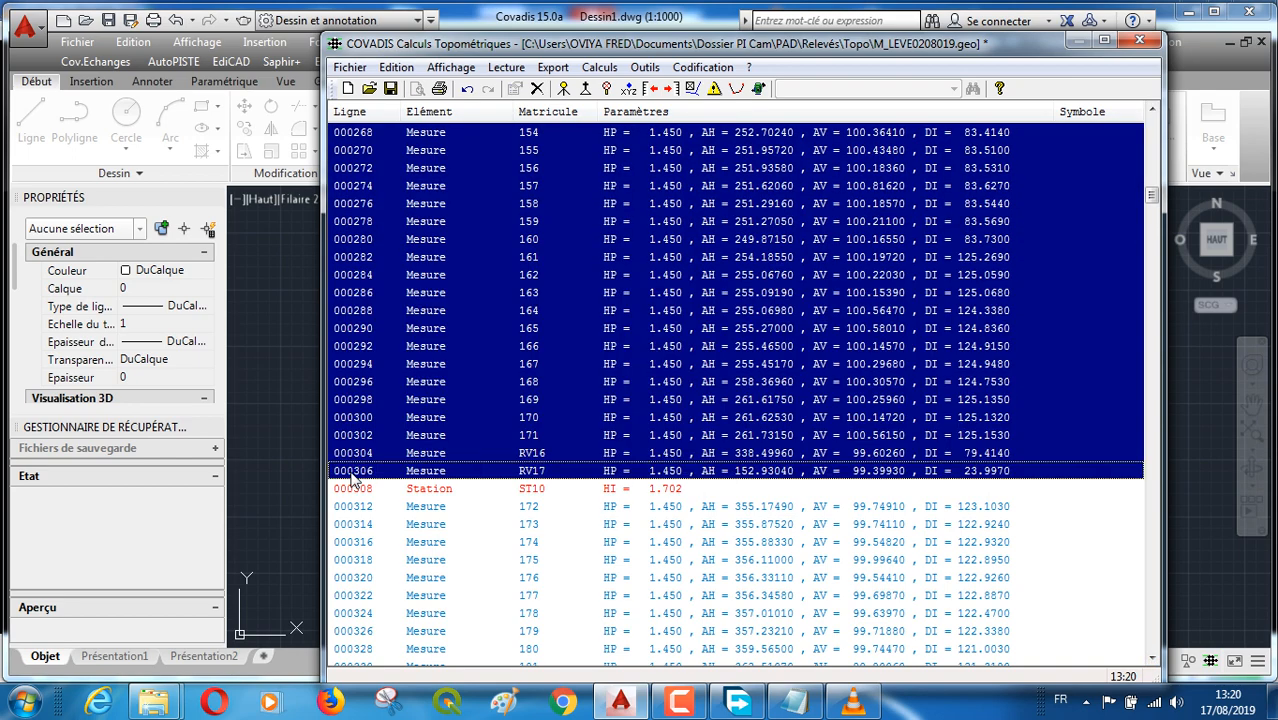
key("Delete")
left_click(762, 410)
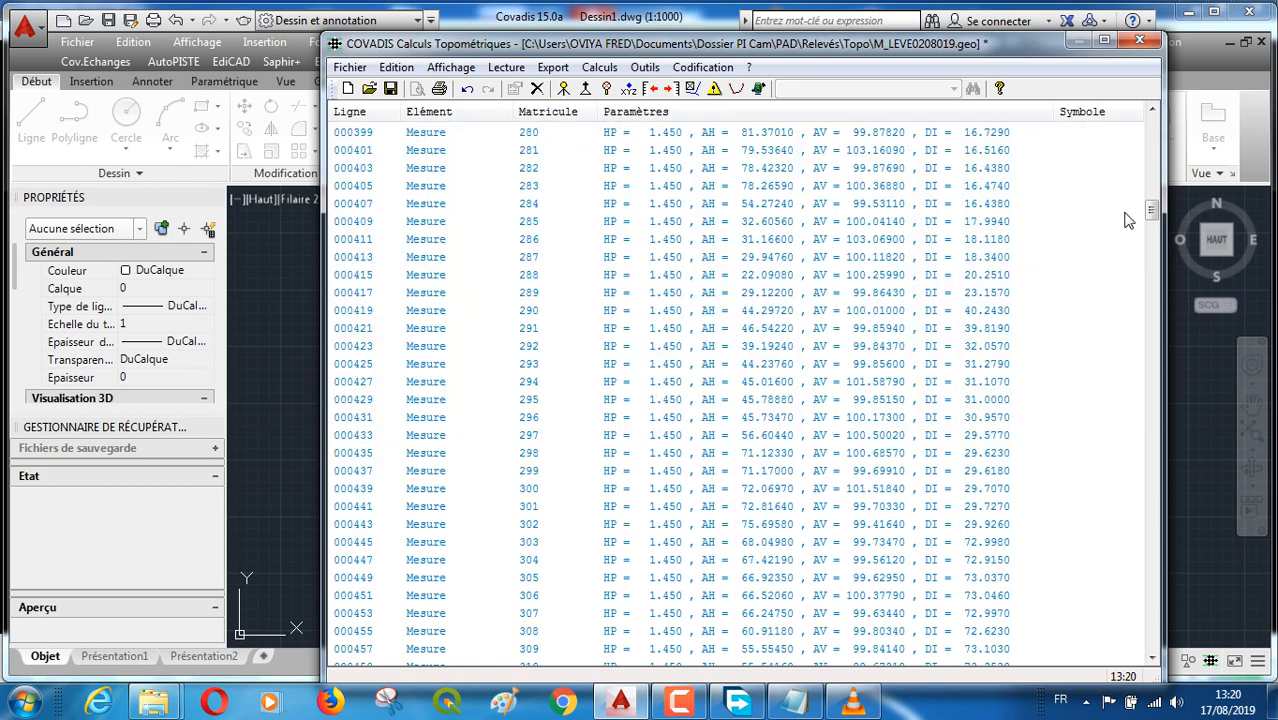
Delete the rows from station ST10 on line 000179 through measurement 416 on line 000695, just before station RV19
left_click_drag(1152, 212, 1154, 127)
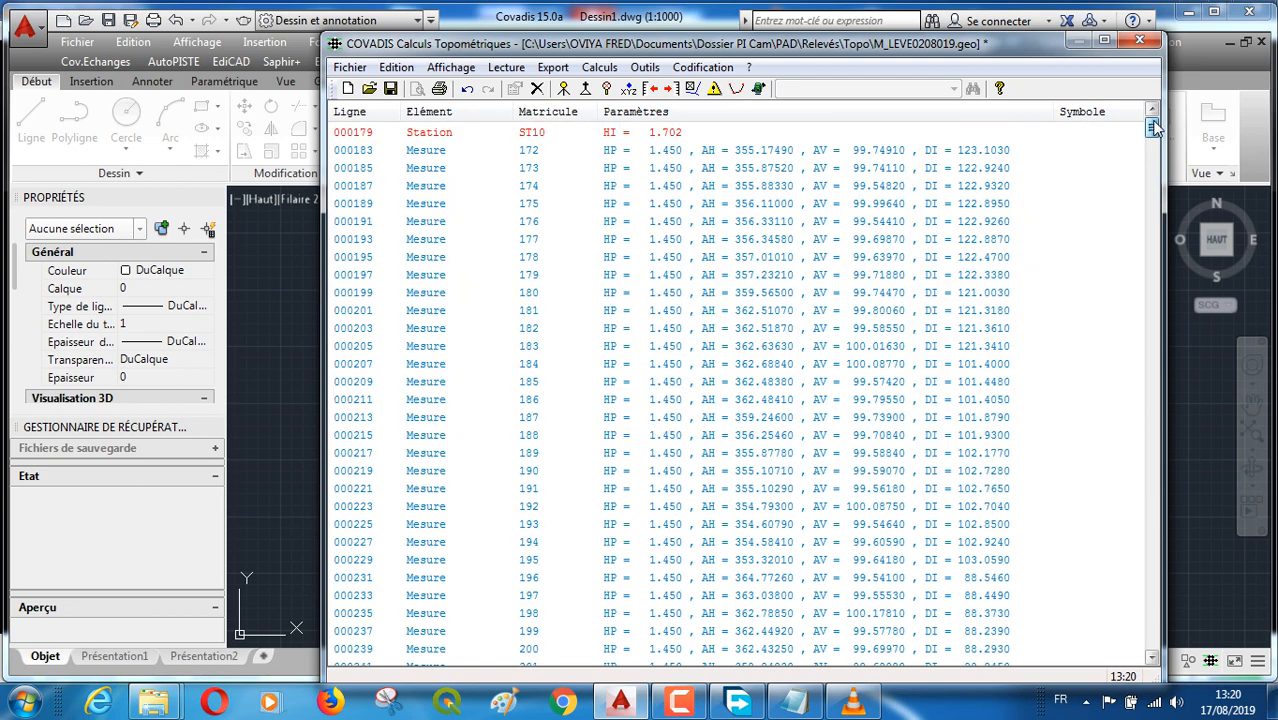
left_click(362, 134)
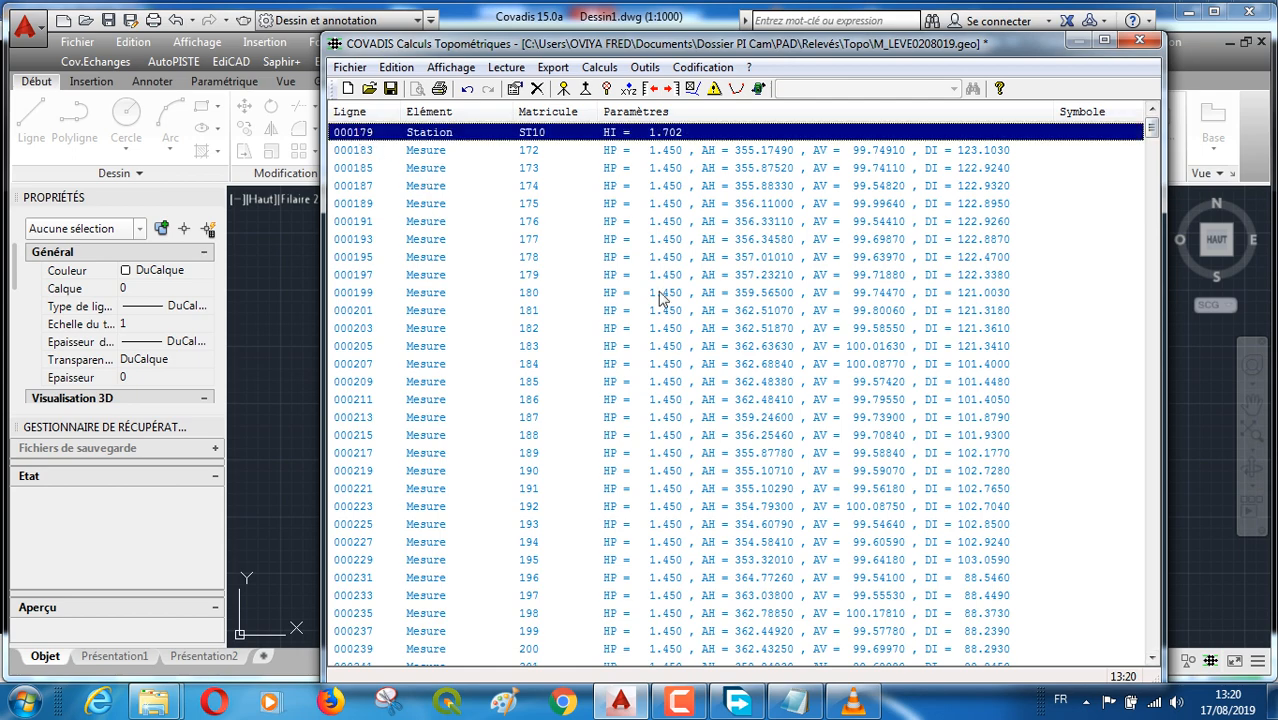
left_click(1153, 658)
left_click(1153, 658)
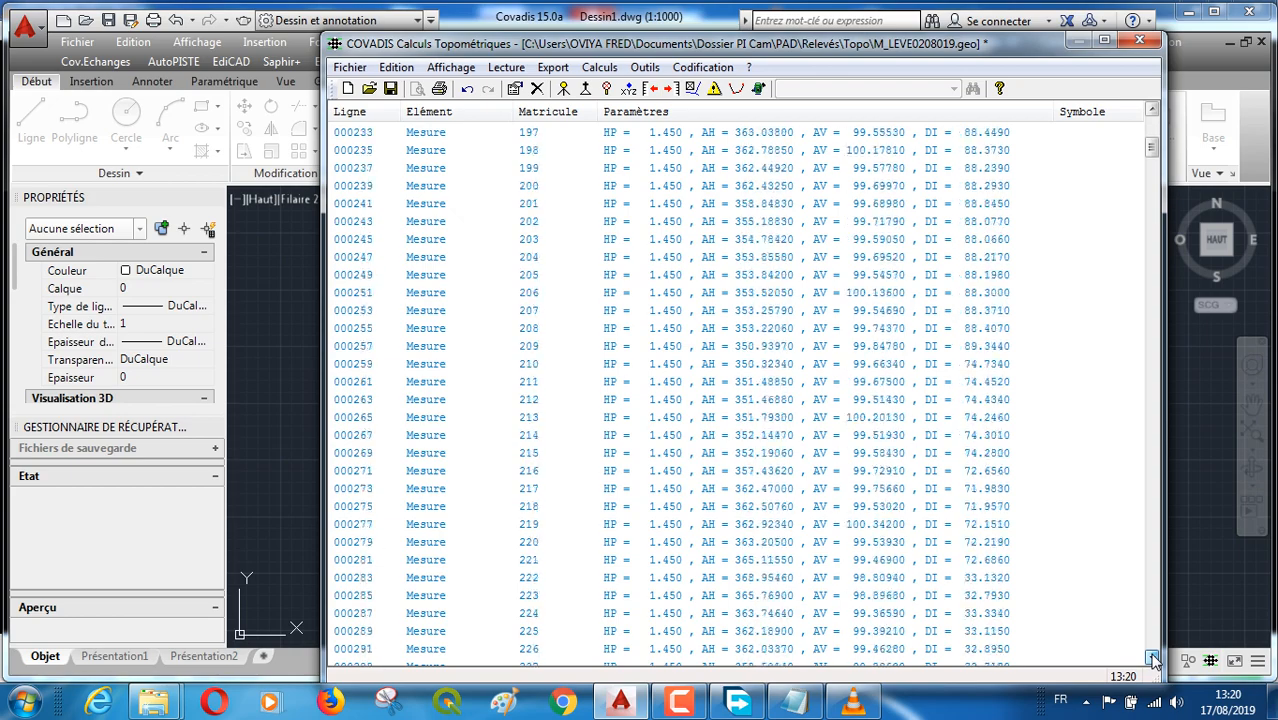
left_click(1153, 658)
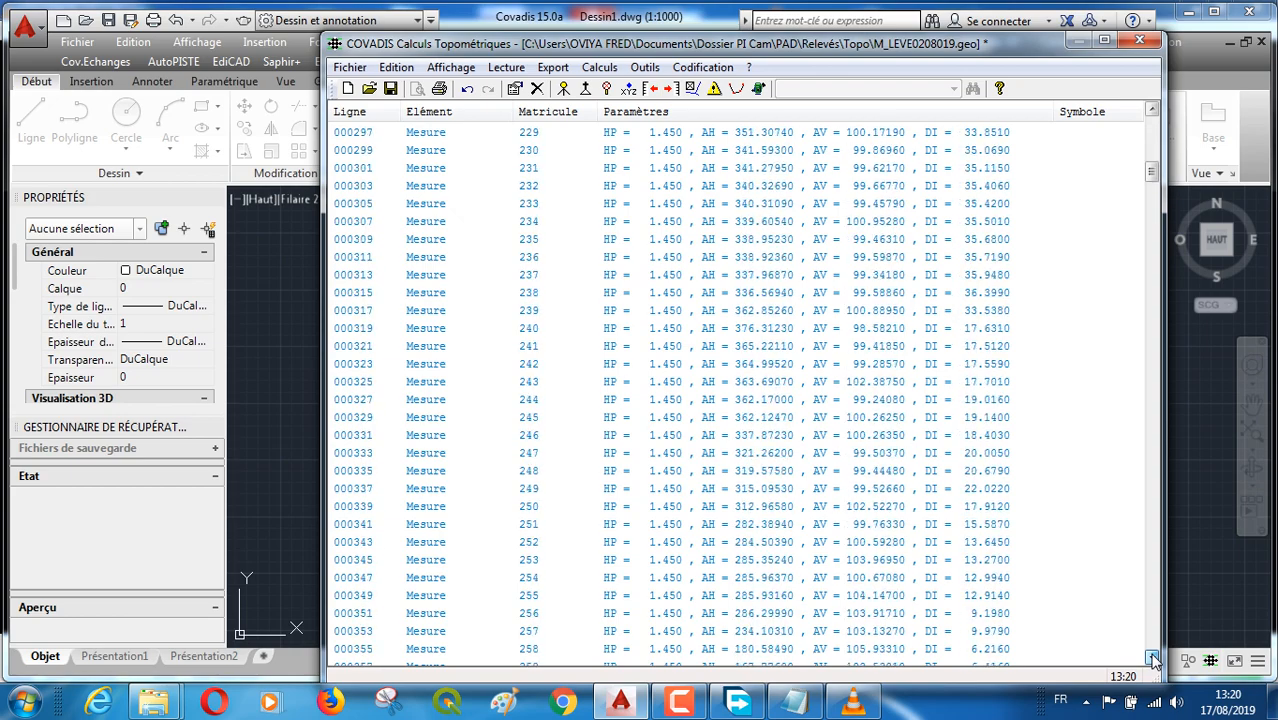
left_click(1153, 658)
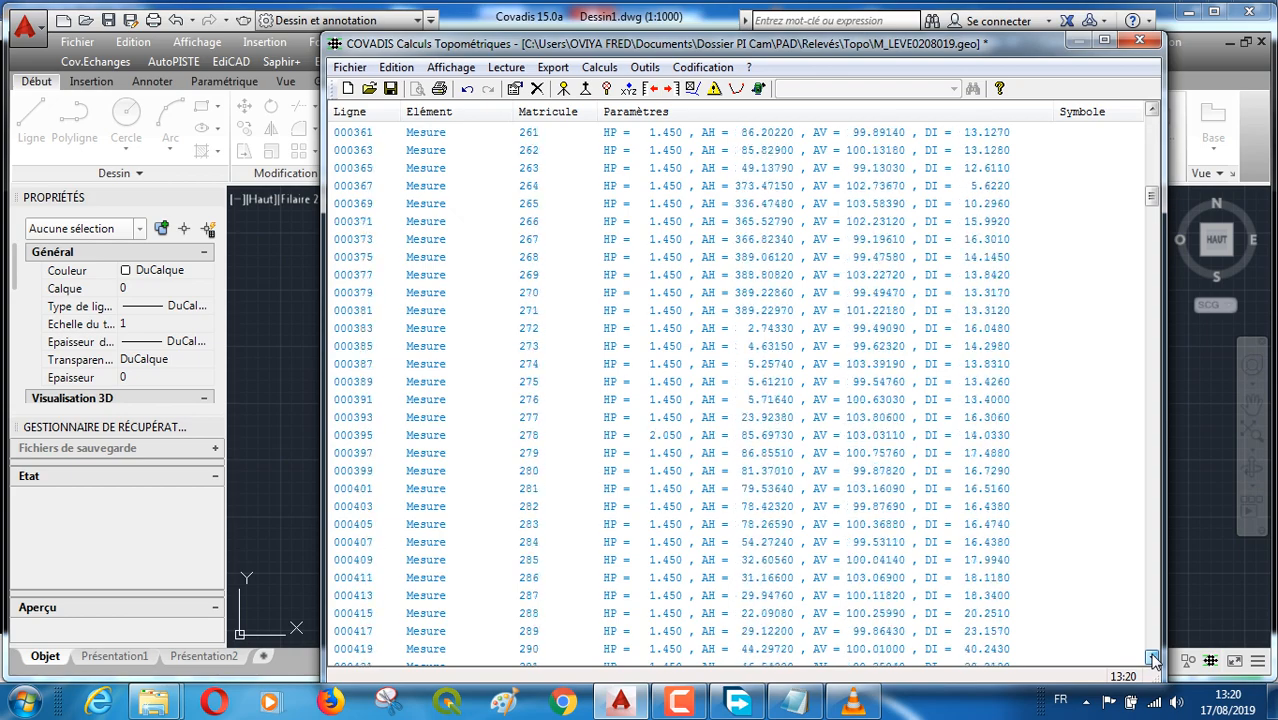
left_click(1153, 658)
left_click(1153, 658)
left_click(1153, 658)
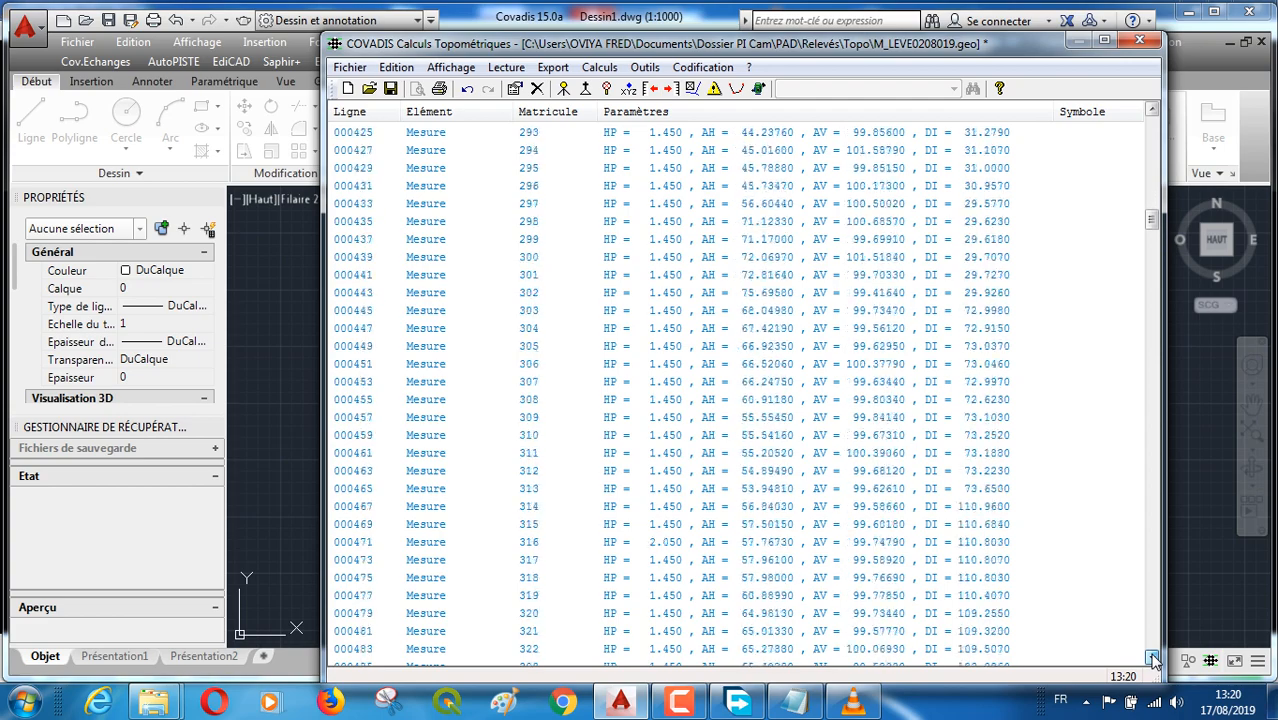
left_click(1153, 658)
left_click(1153, 658)
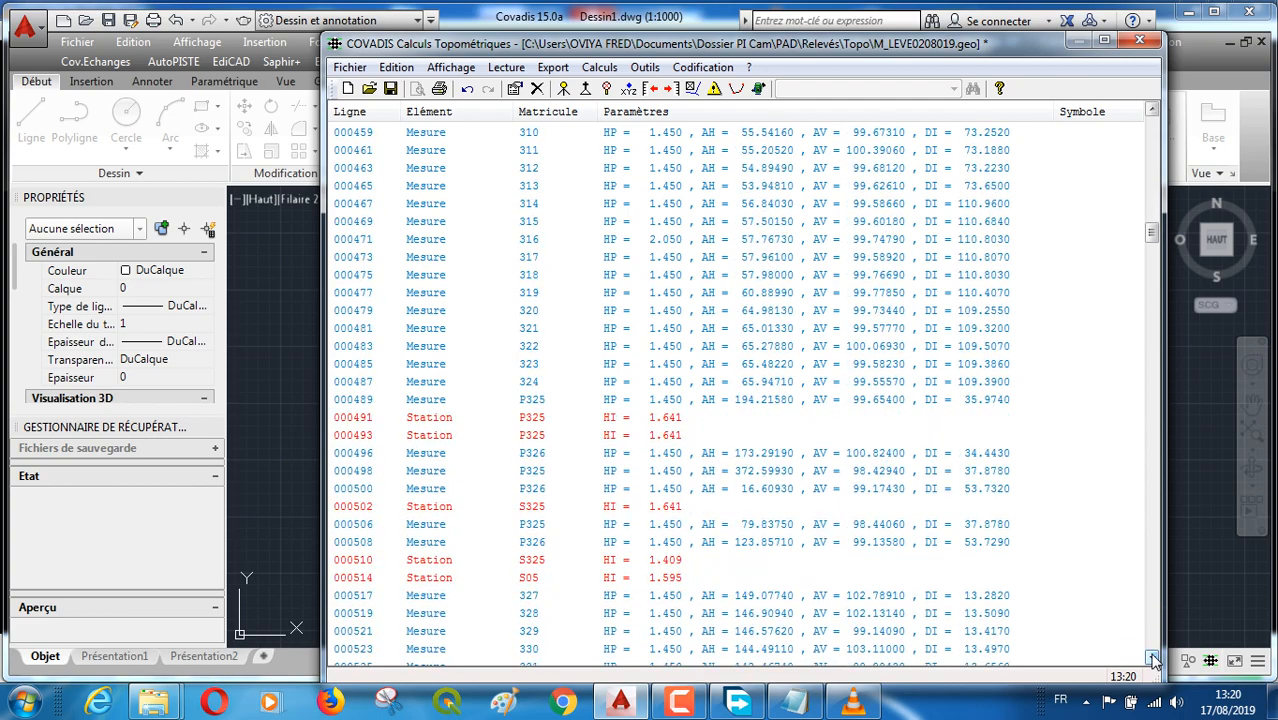
left_click(1153, 658)
left_click(1153, 658)
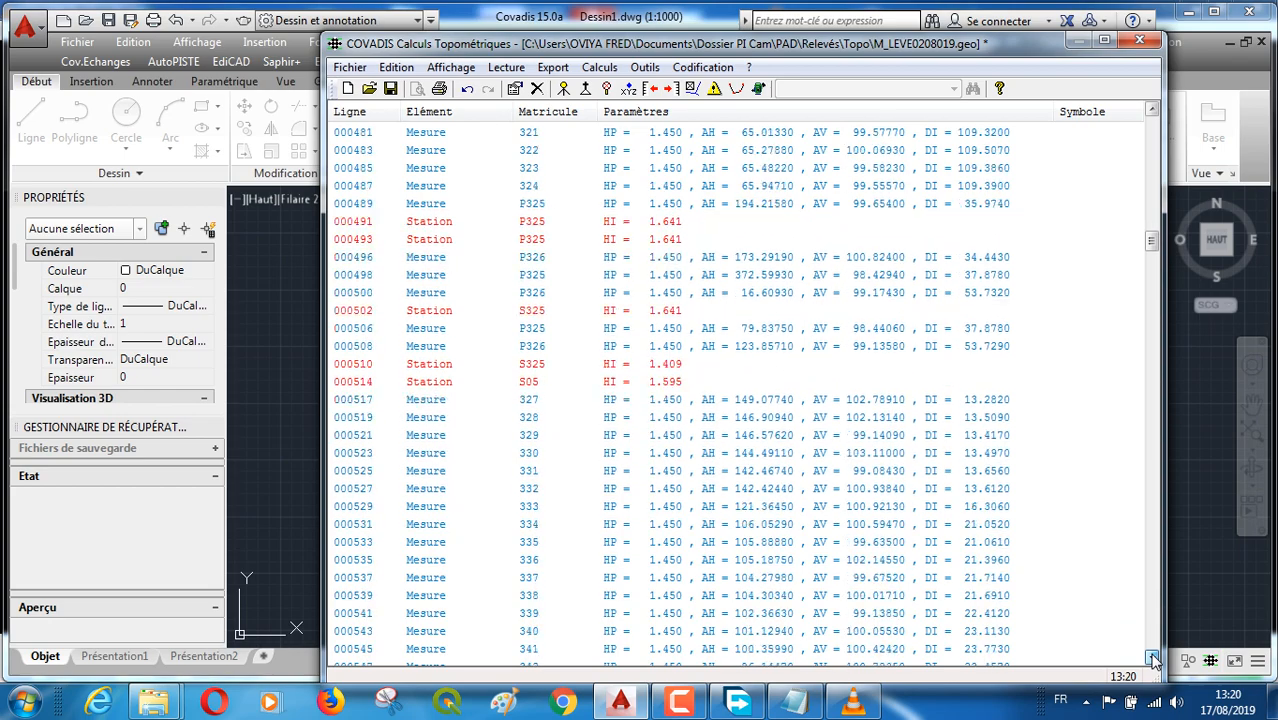
left_click(1153, 658)
left_click(1153, 658)
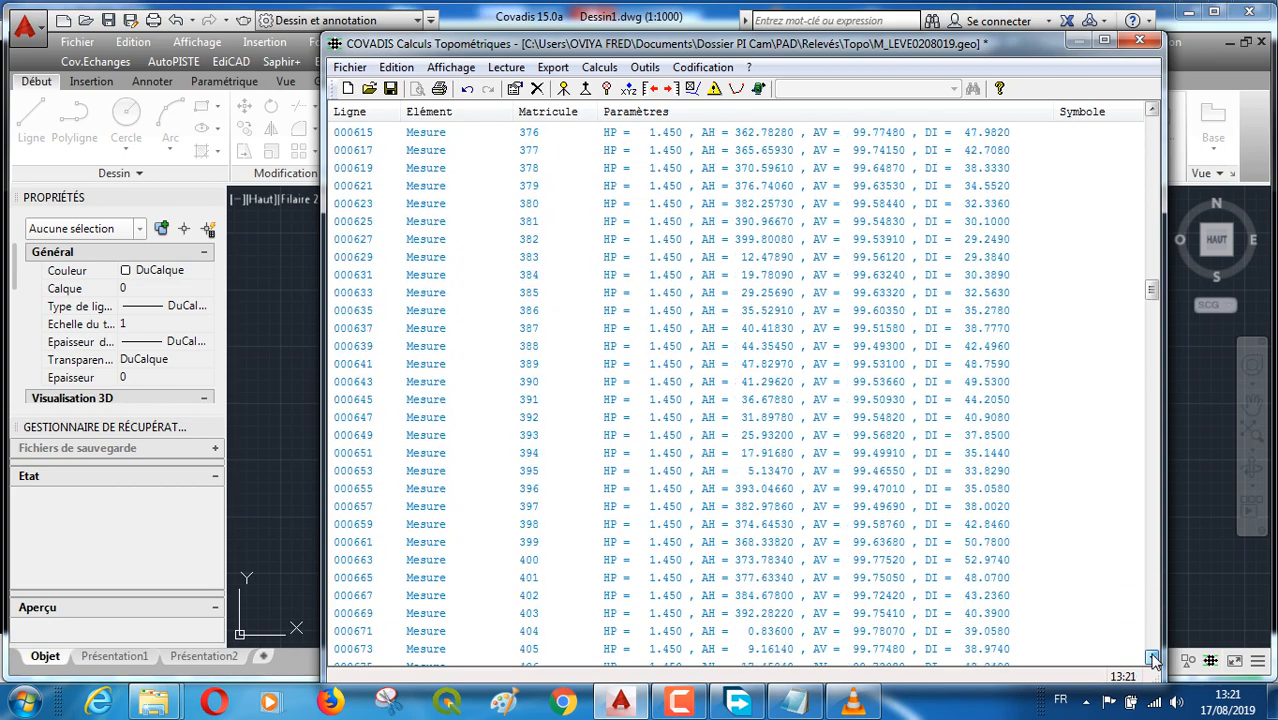
left_click(1153, 658)
left_click(1153, 658)
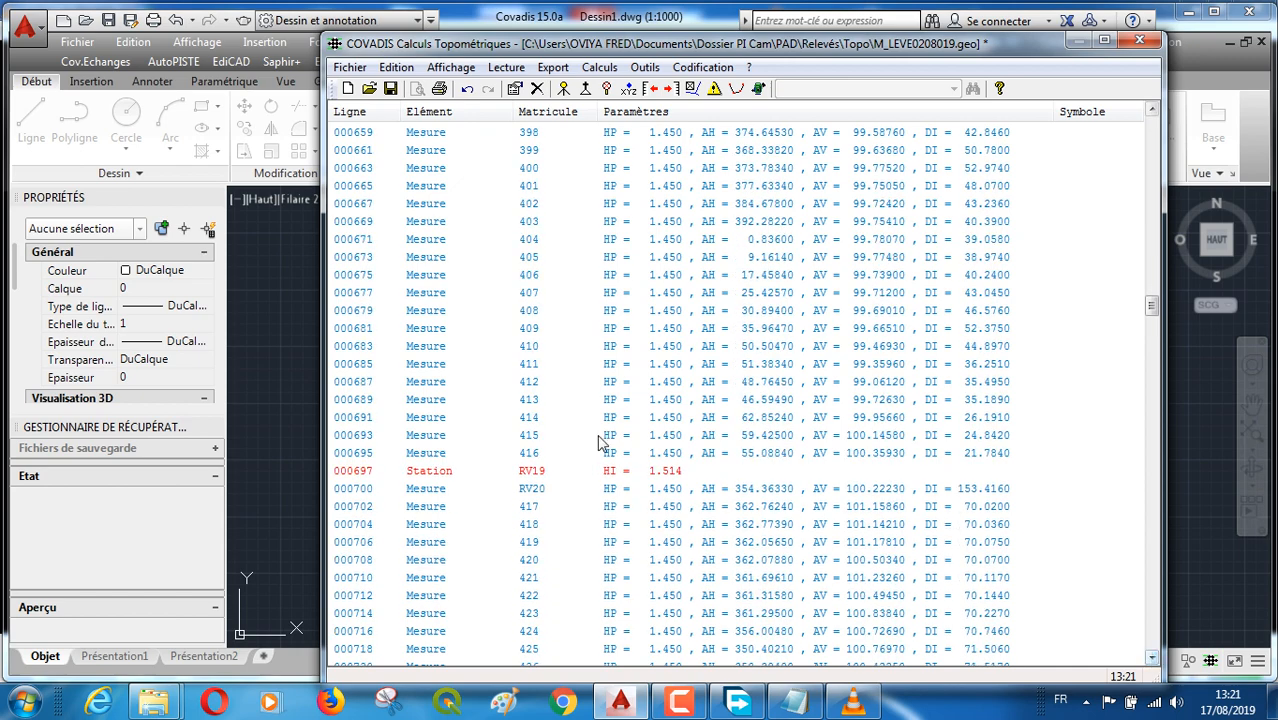
left_click(353, 455, "shift")
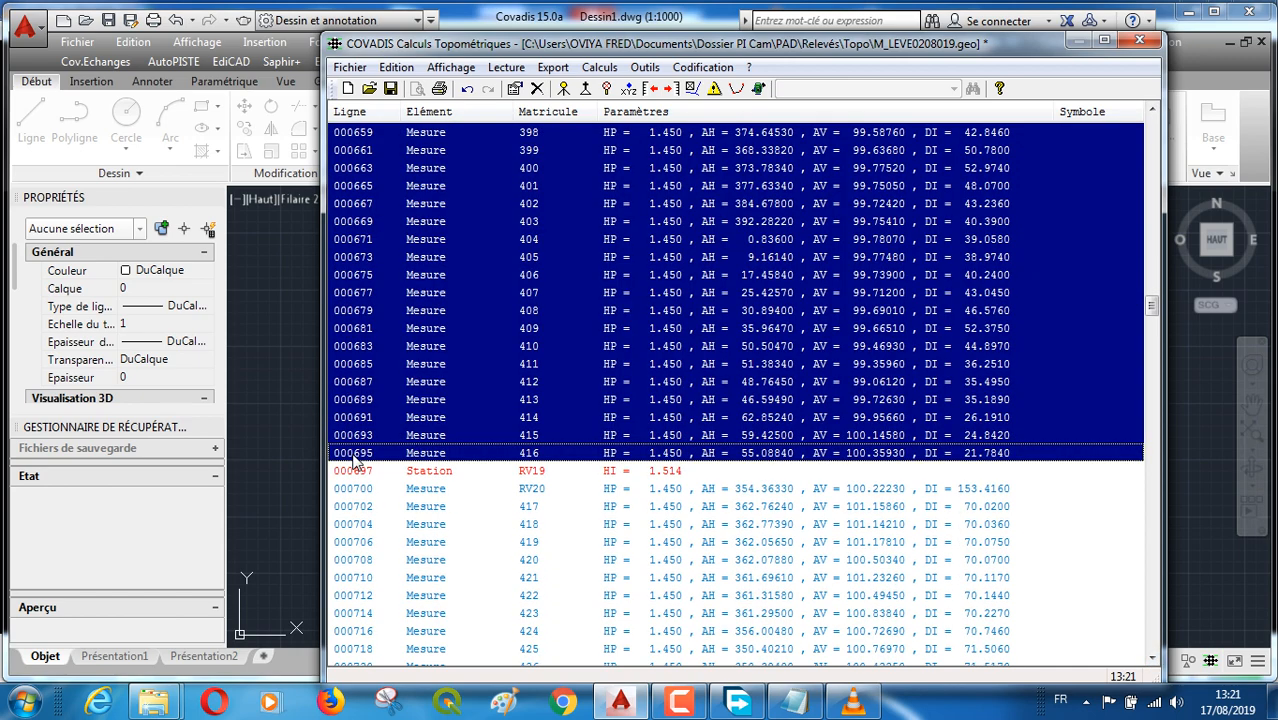
key("Delete")
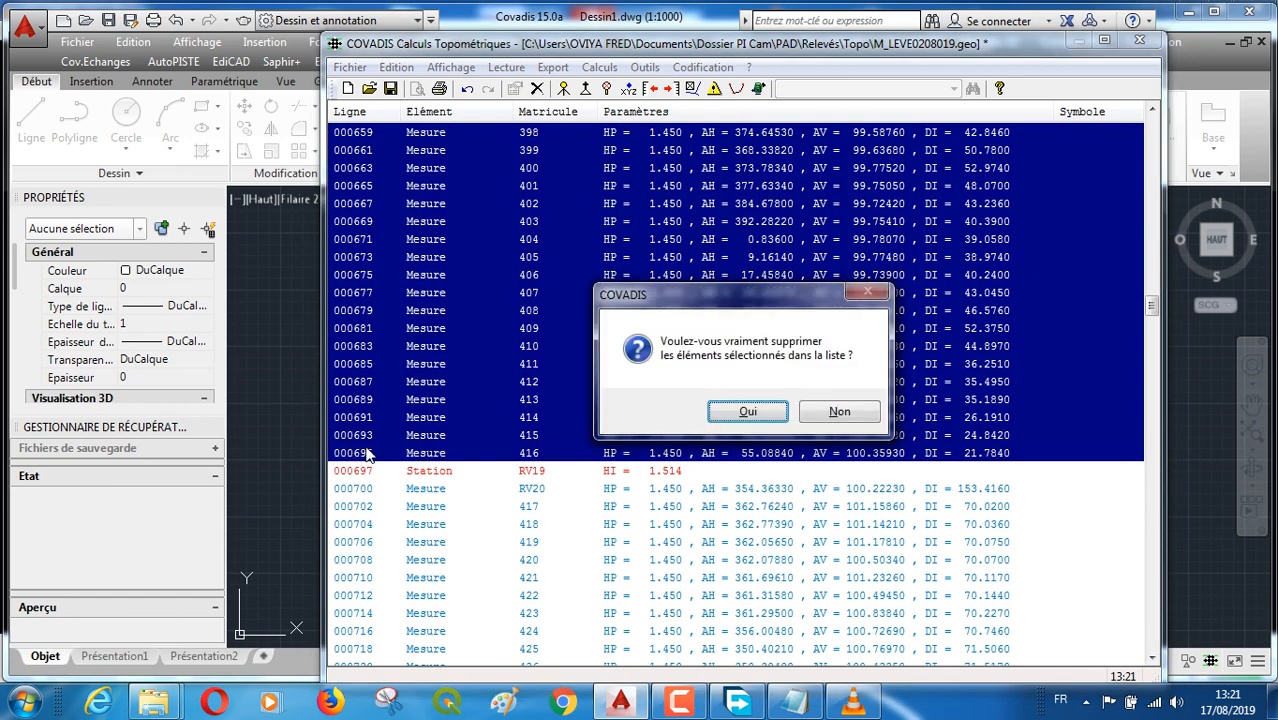
left_click(750, 411)
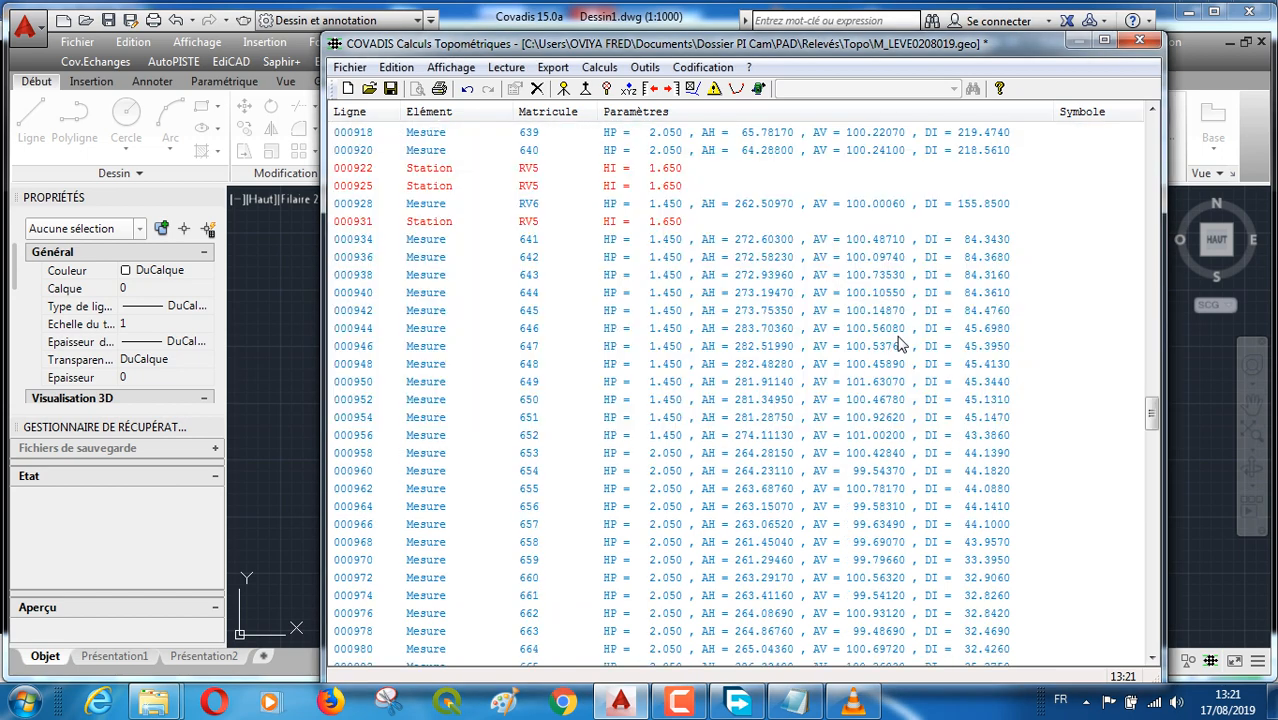
Delete the rows from station ST5 on line 000559 through the last measurement, 847, on line 001352
left_click_drag(1151, 413, 1166, 100)
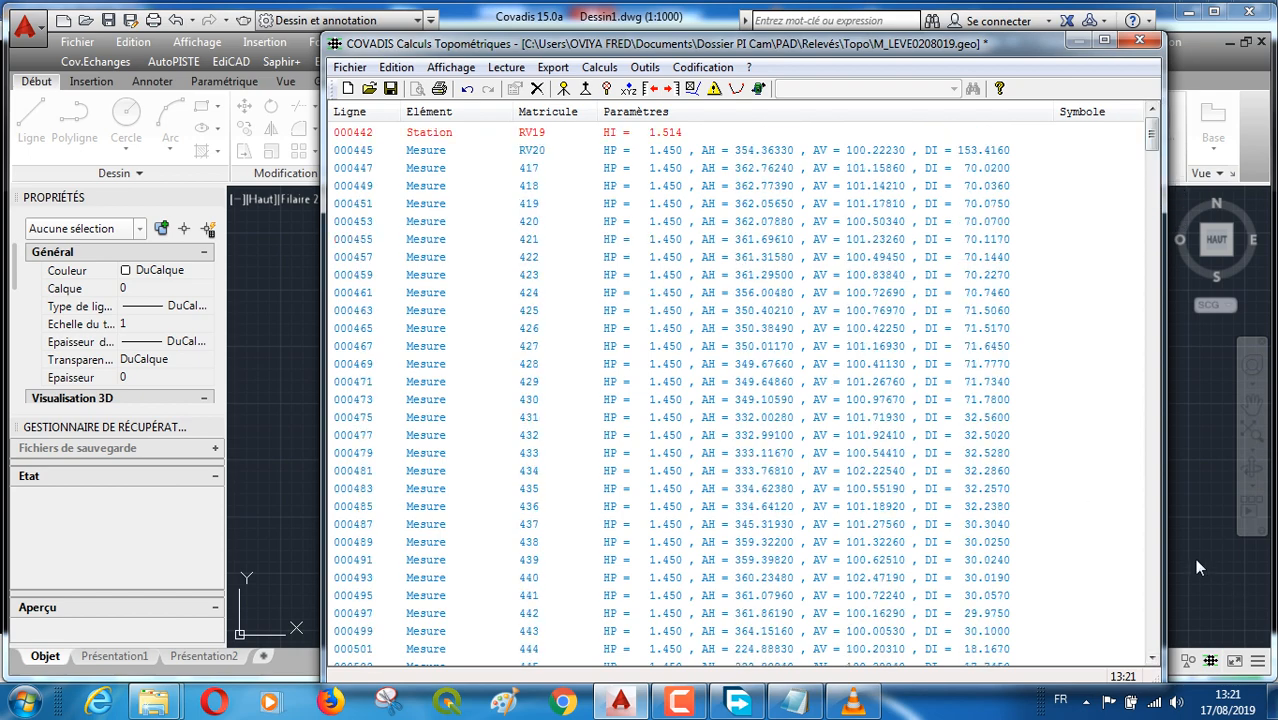
left_click(1153, 659)
left_click(1153, 659)
left_click_drag(1153, 659, 1153, 659)
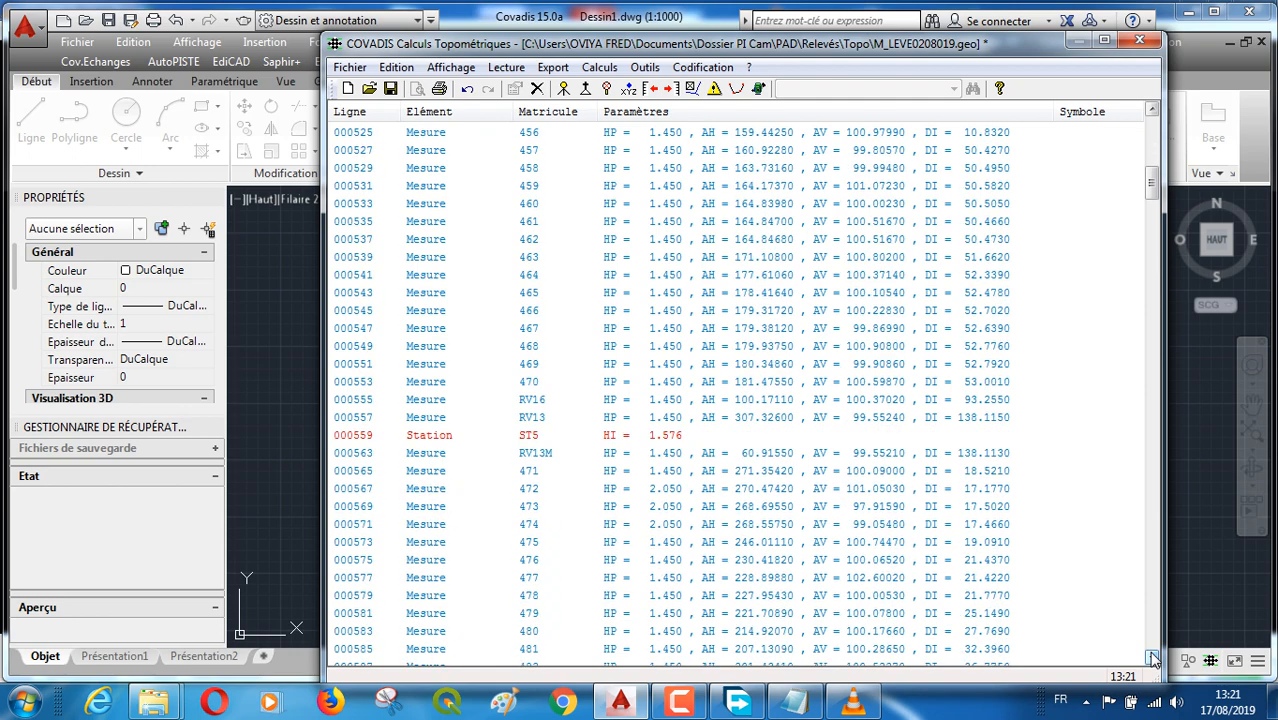
left_click(364, 443)
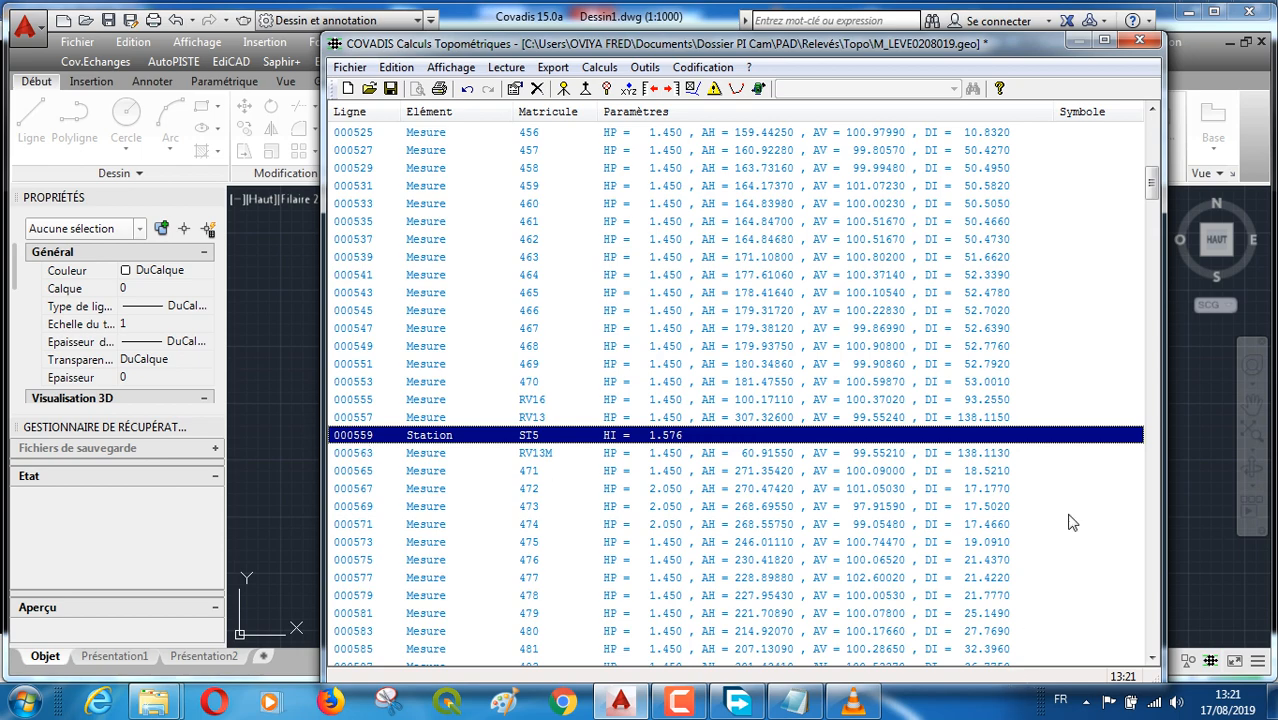
left_click_drag(1157, 660, 1152, 660)
left_click(1152, 660)
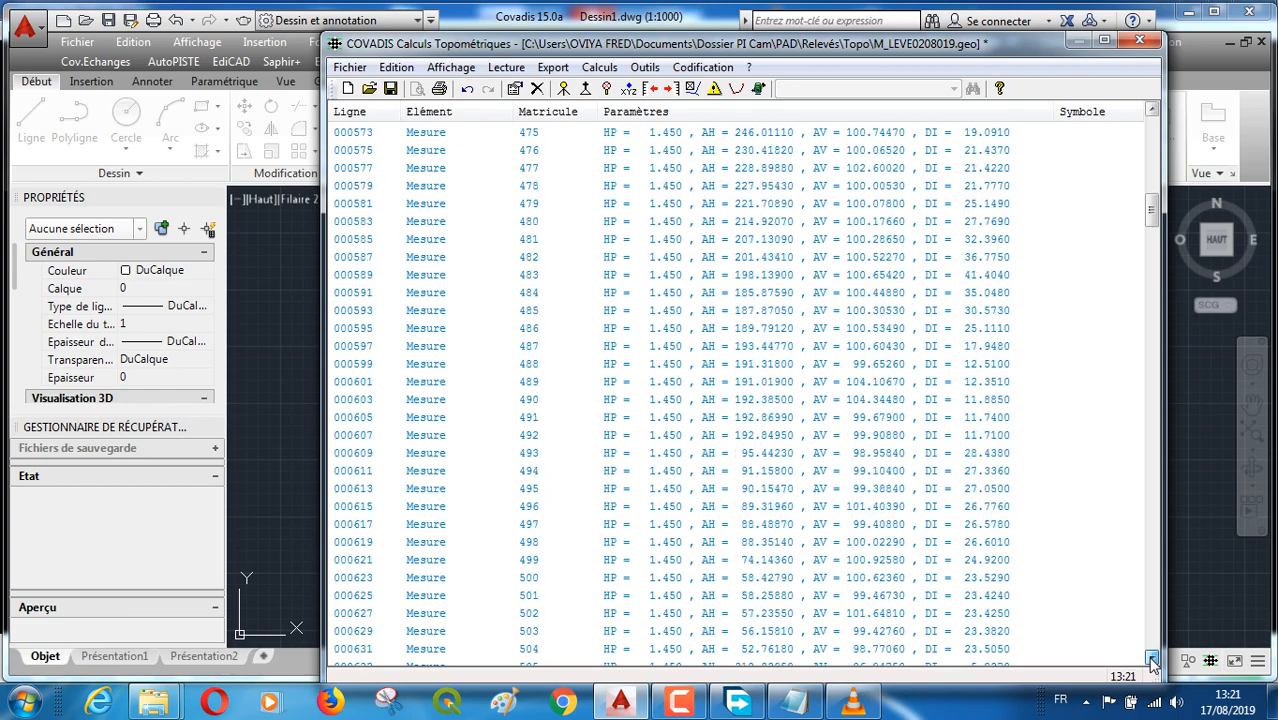
left_click(1152, 660)
left_click_drag(1152, 660, 1152, 662)
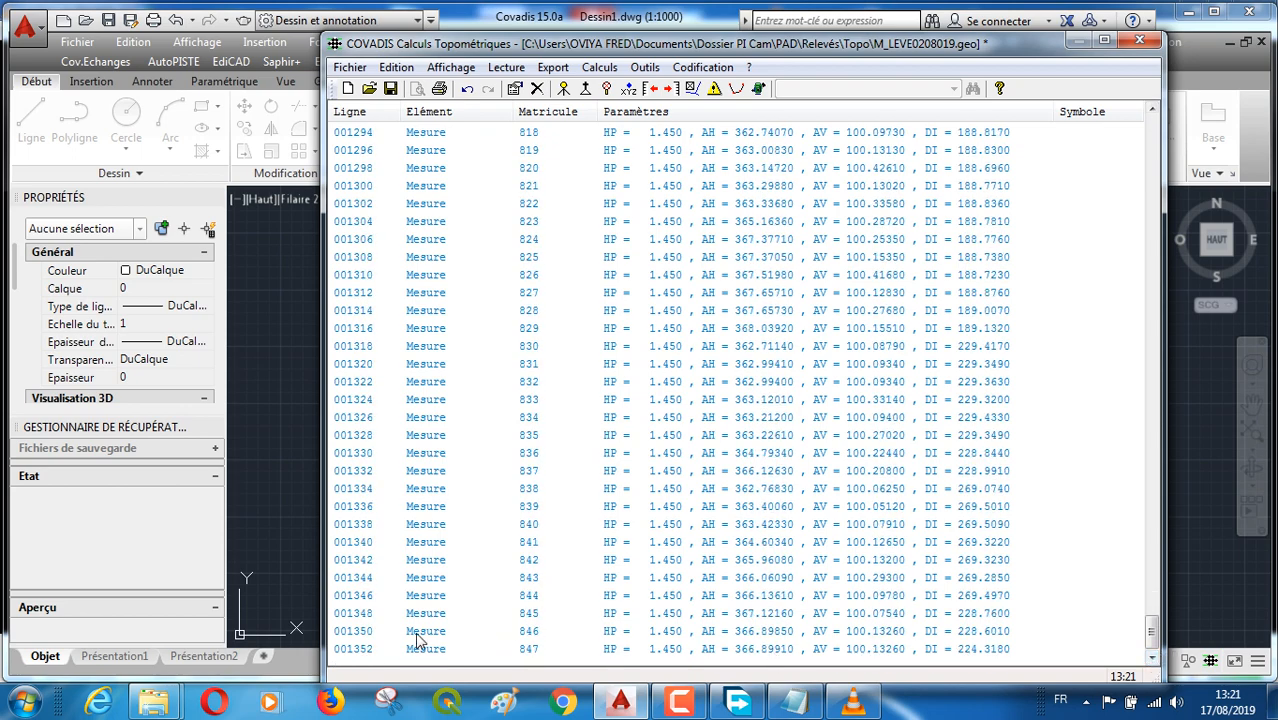
key("ctrl+a")
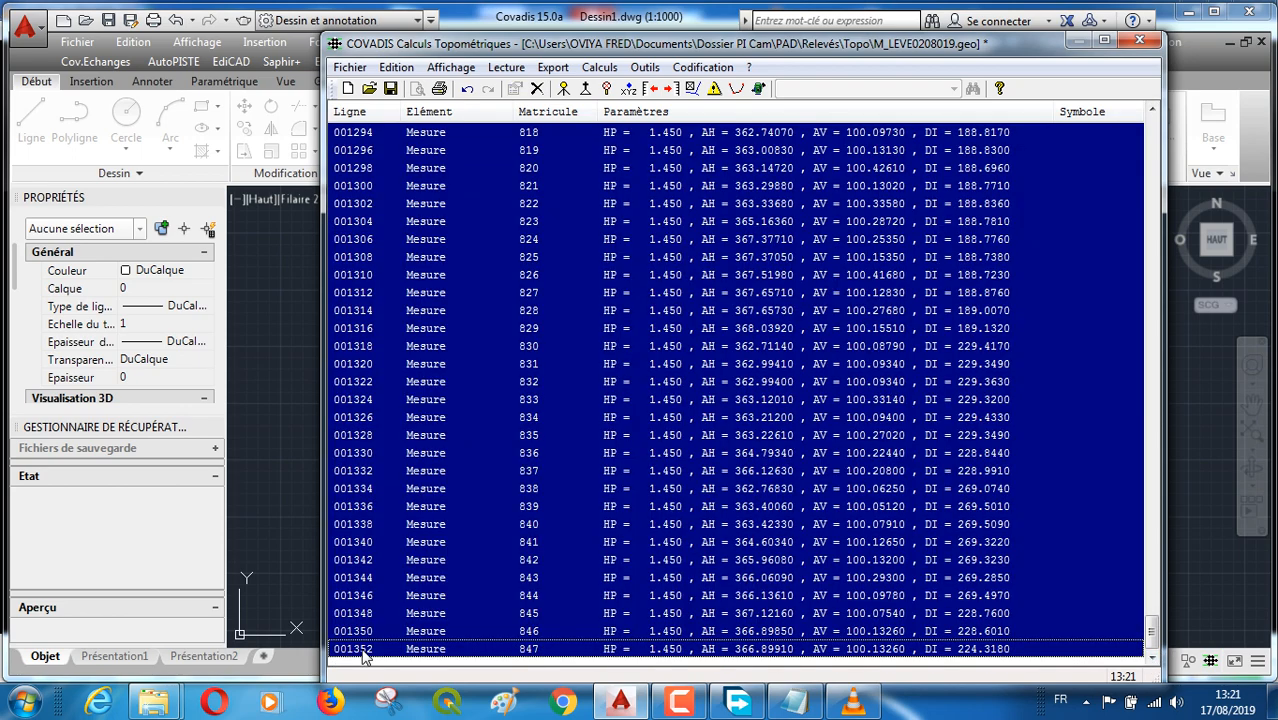
key("Delete")
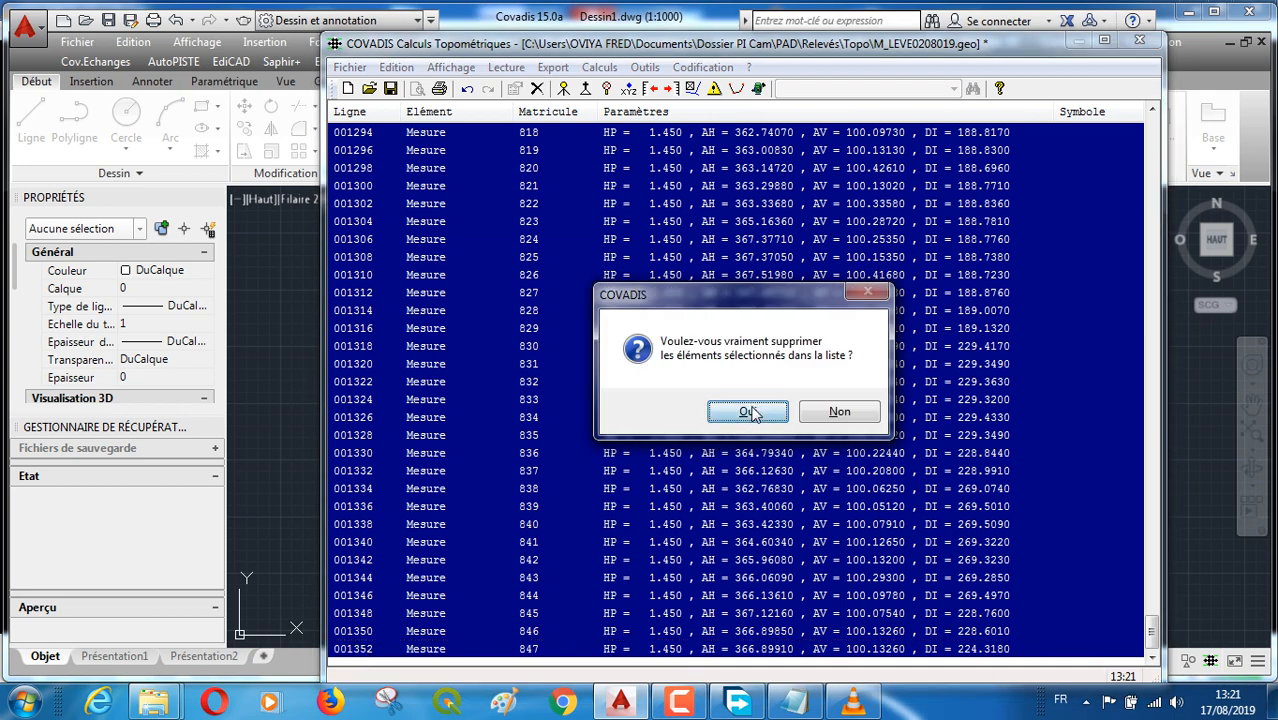
left_click(748, 412)
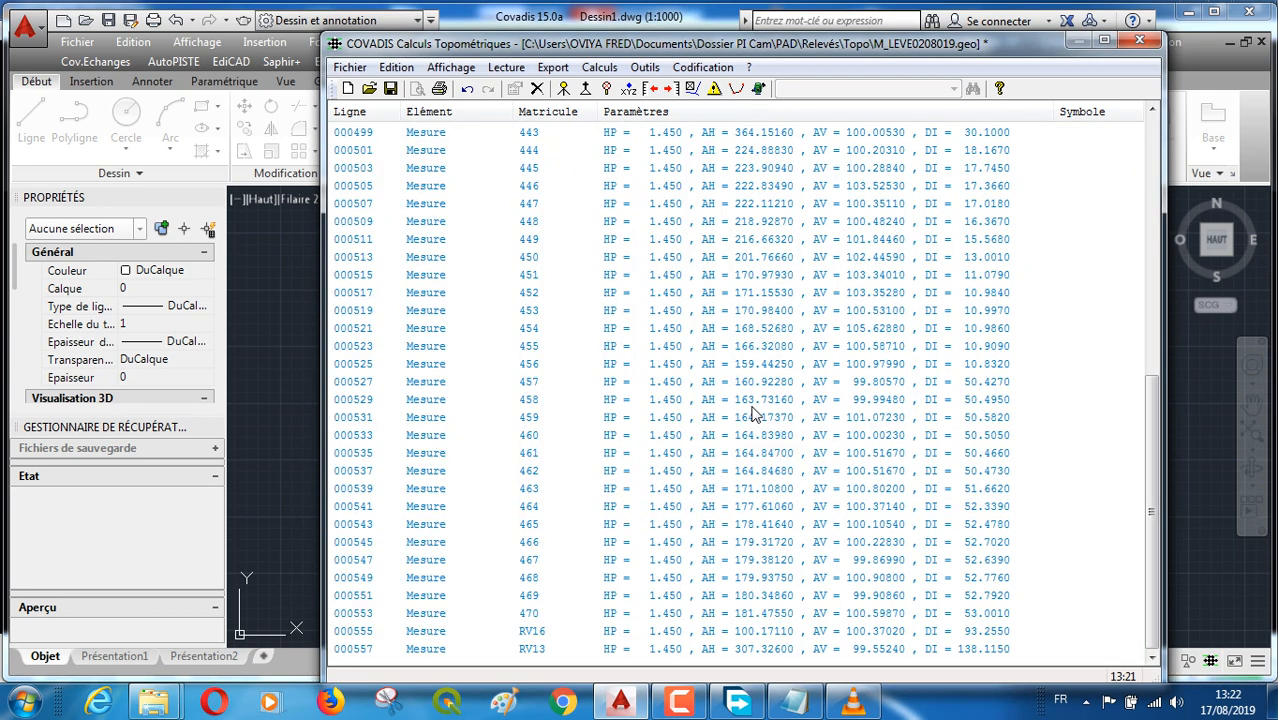
Delete the last two measurements of station RV19, RV16 on line 000555 and RV13 on line 000557
scroll(822, 404, "up", 8)
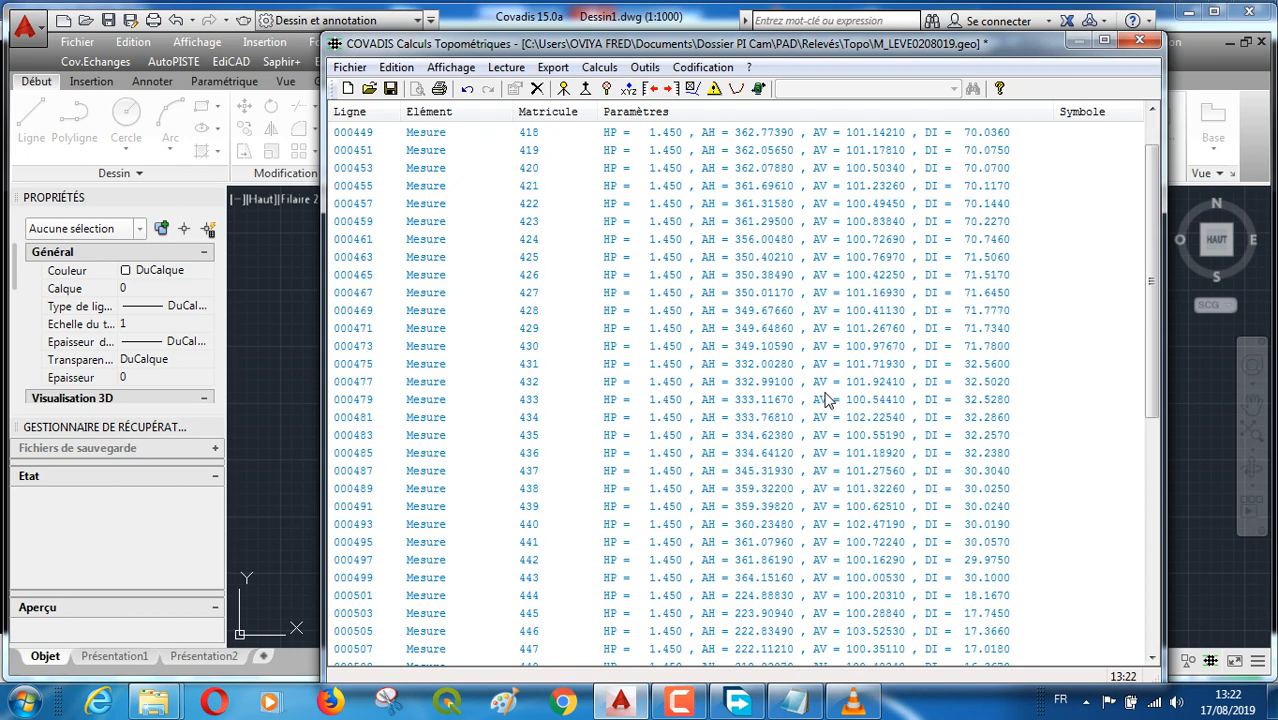
scroll(826, 400, "up", 1)
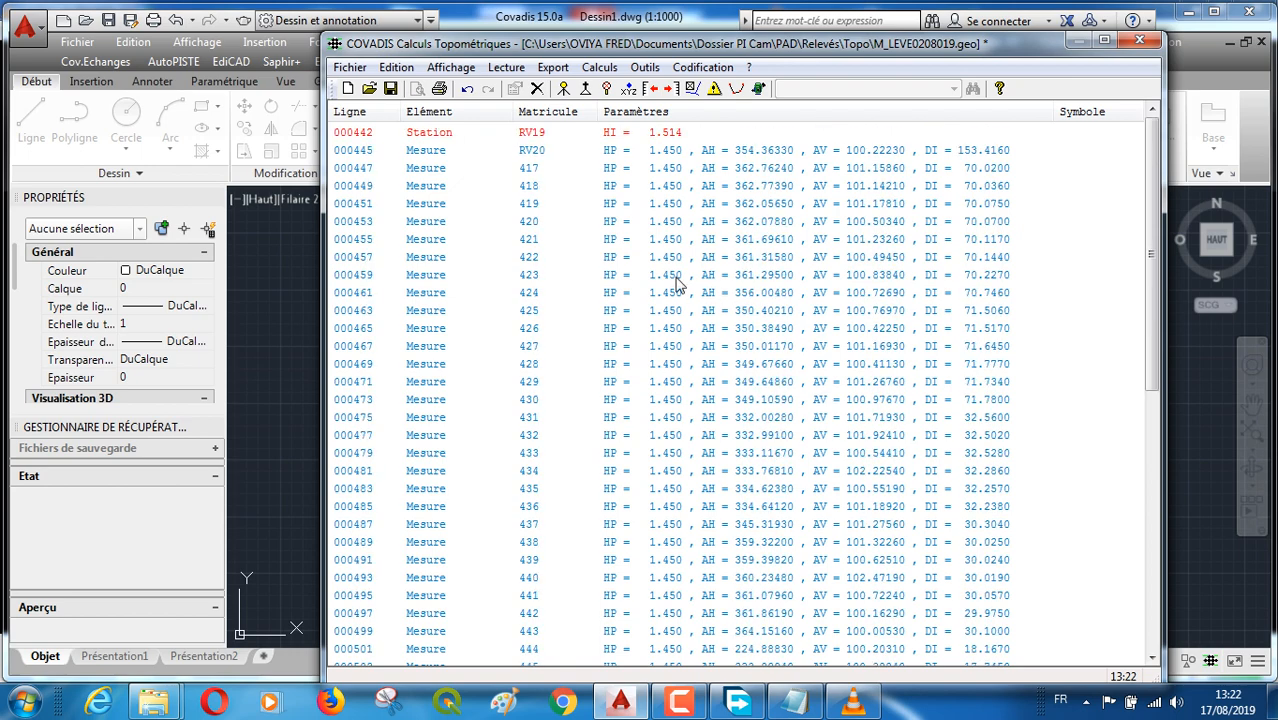
scroll(686, 298, "down", 1)
scroll(686, 298, "down", 8)
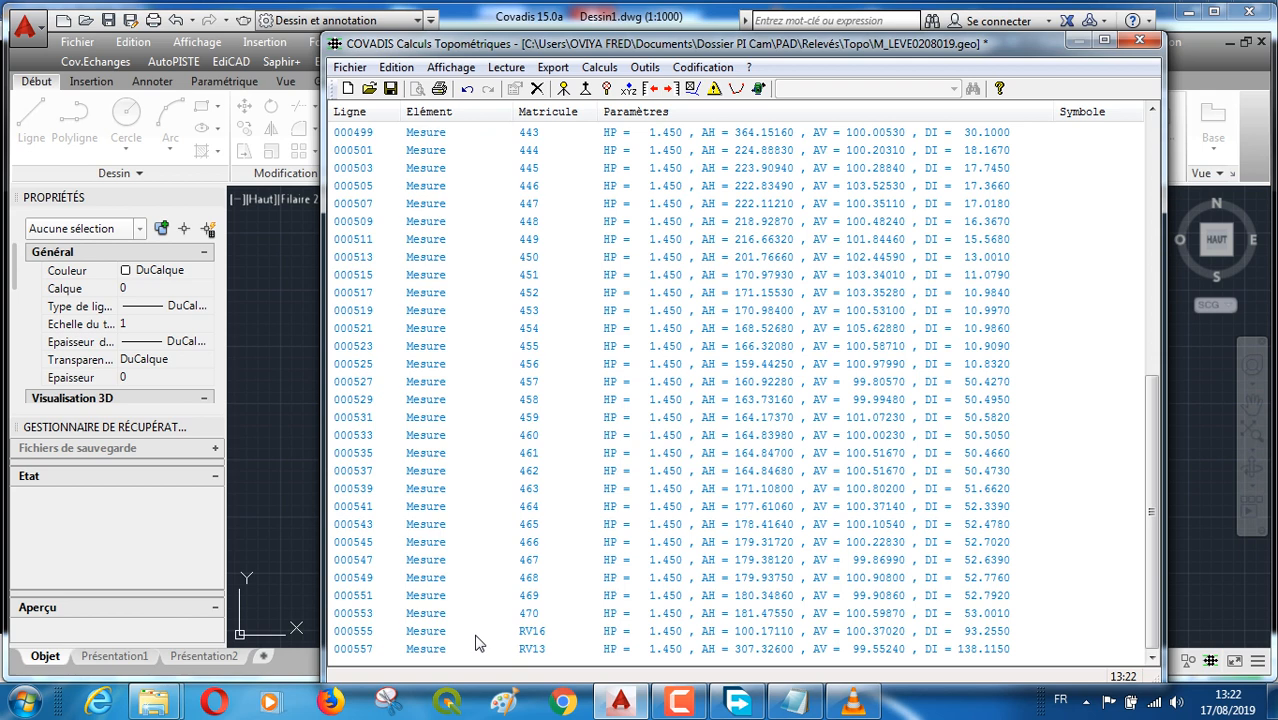
left_click(365, 632)
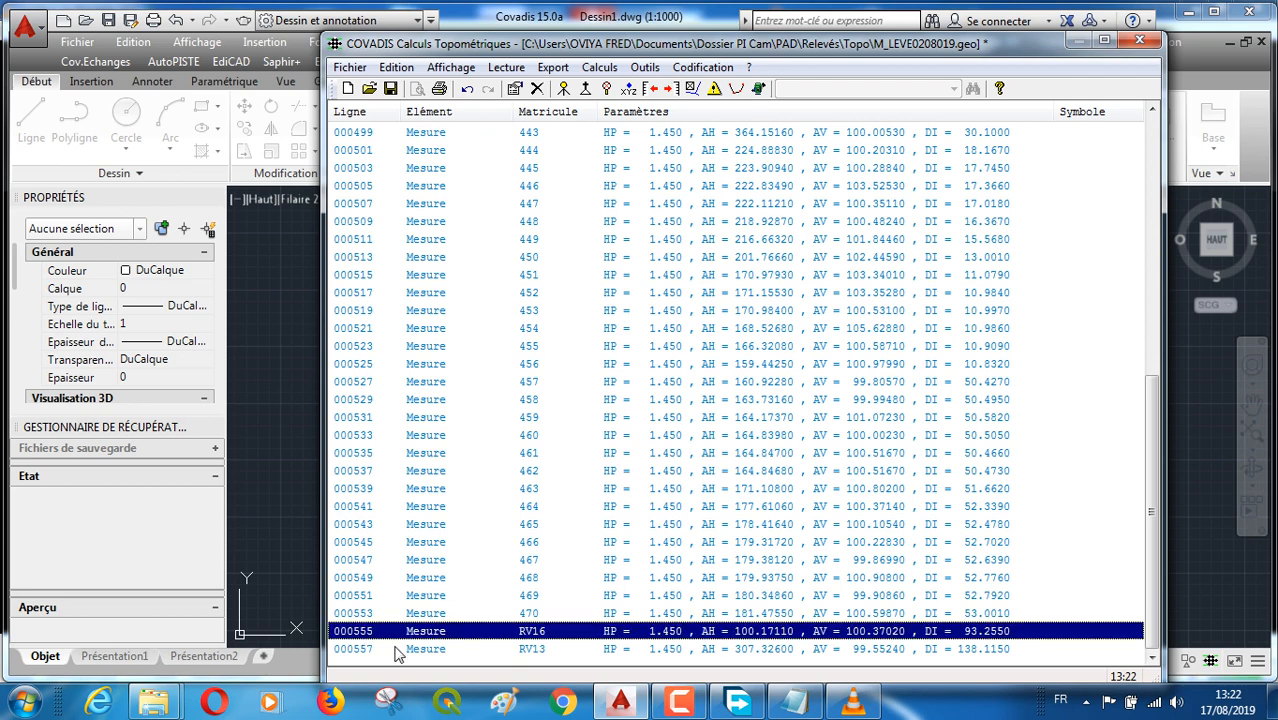
left_click(366, 650, "shift")
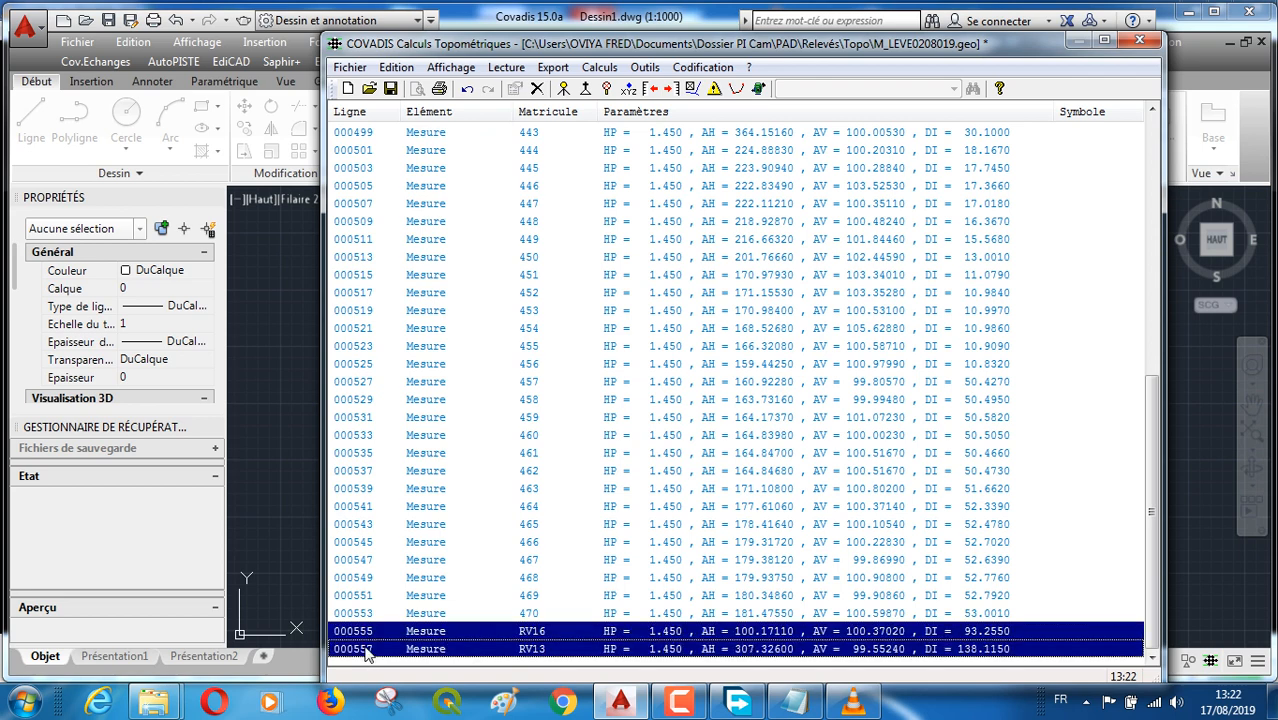
key("Delete")
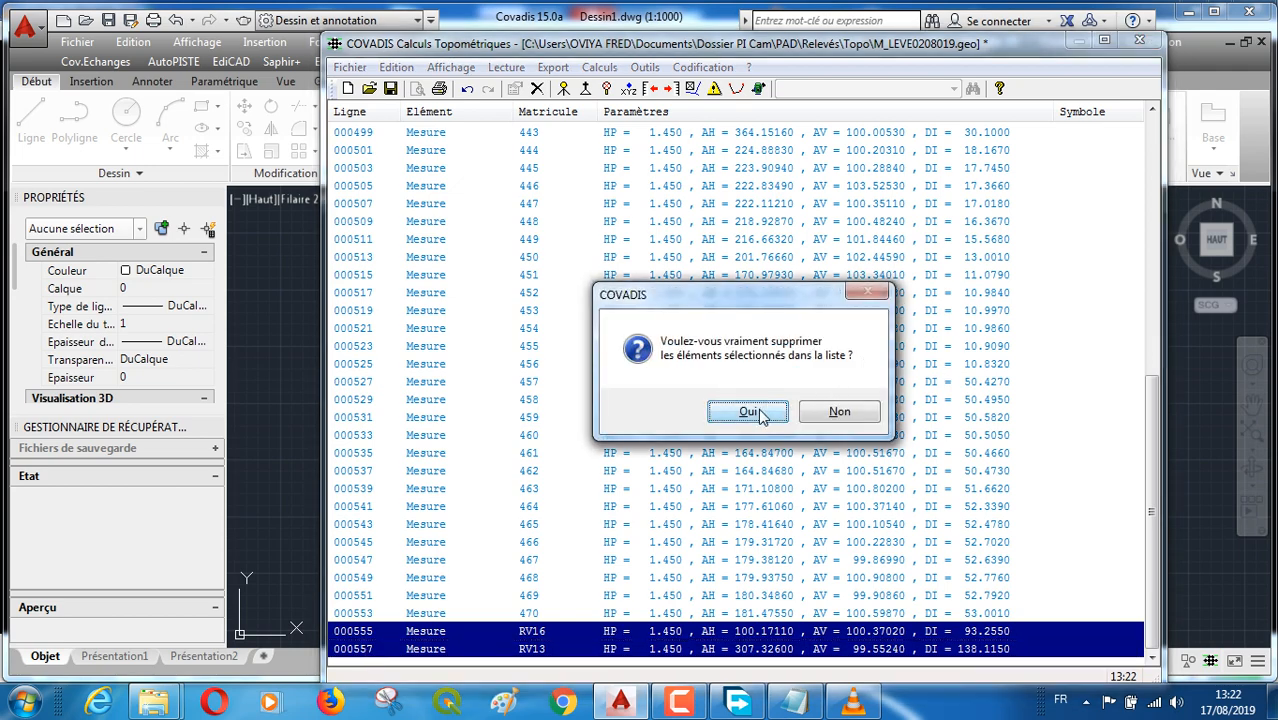
left_click(748, 412)
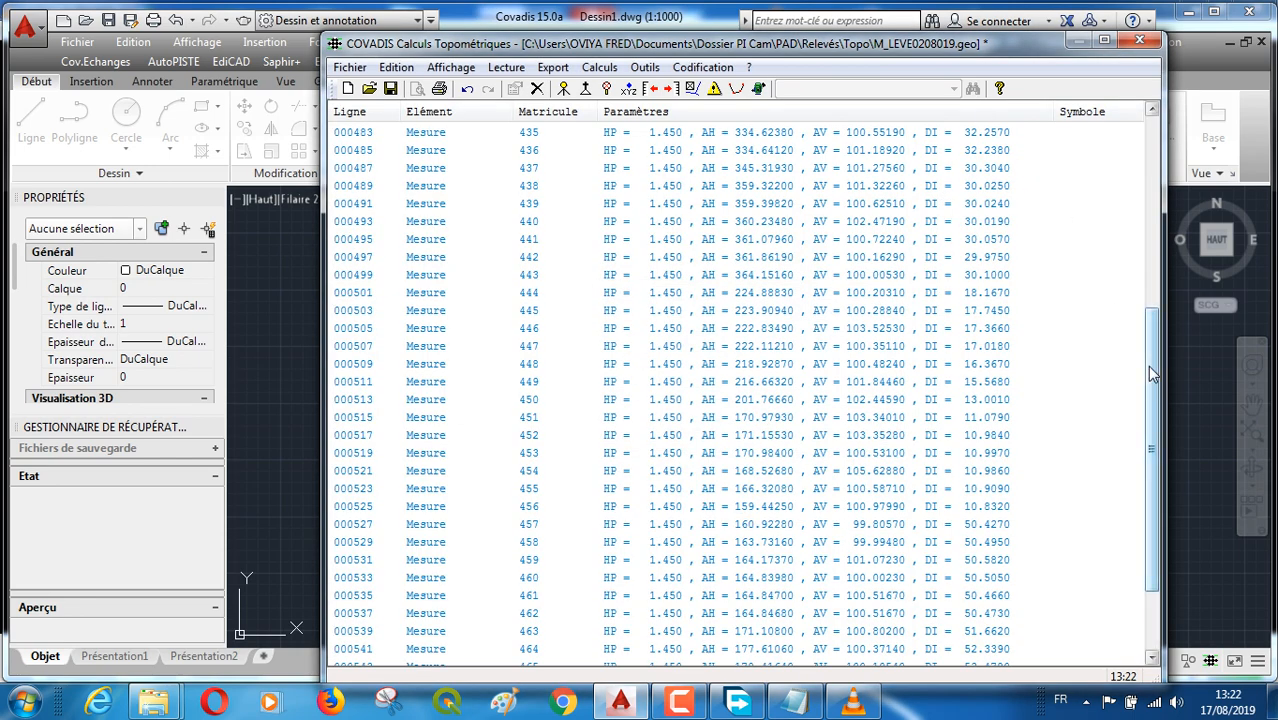
Examine the graphical view of the polygonation with the measurements drawn in addition to matricules and arrows, and close it
scroll(1088, 195, "up", 7)
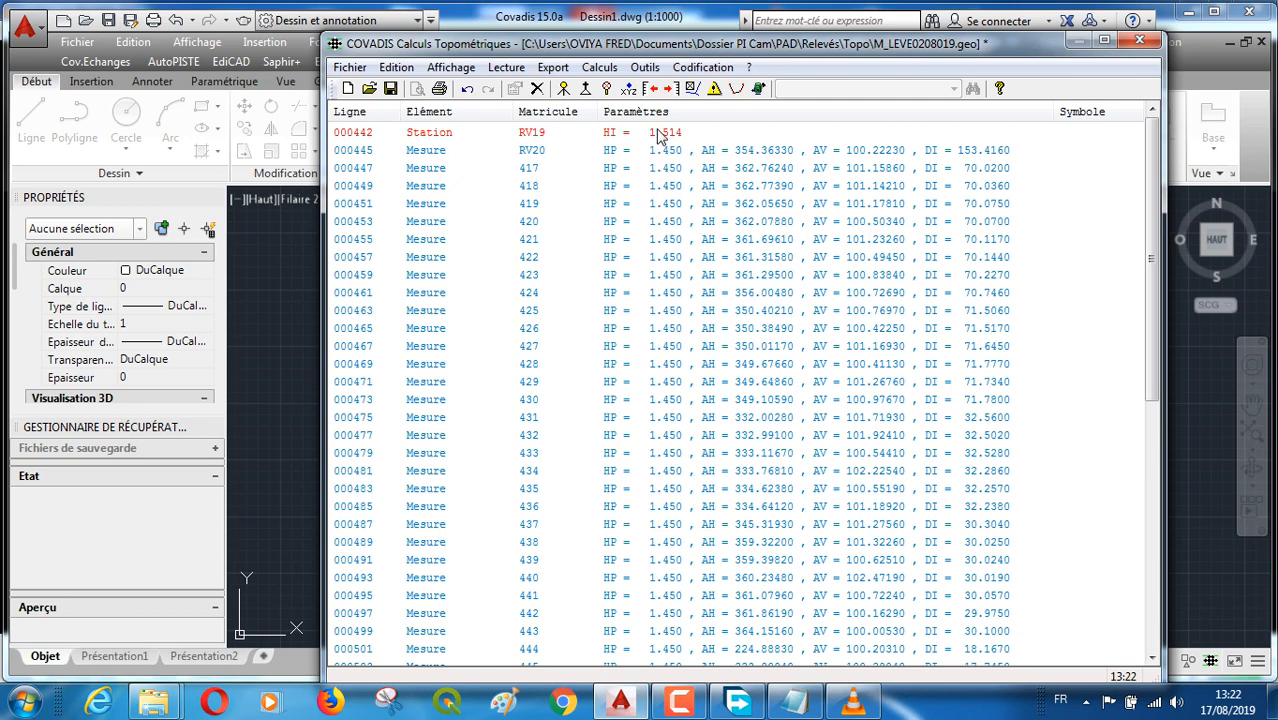
left_click(737, 90)
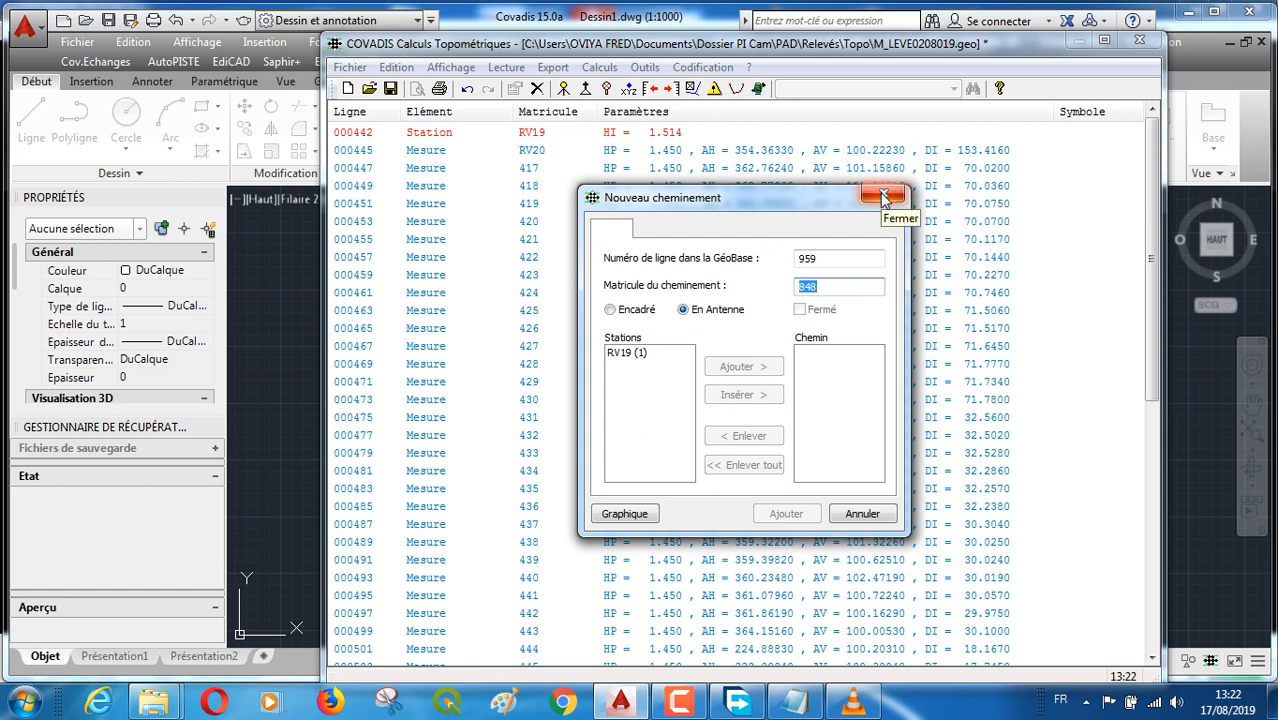
left_click(882, 196)
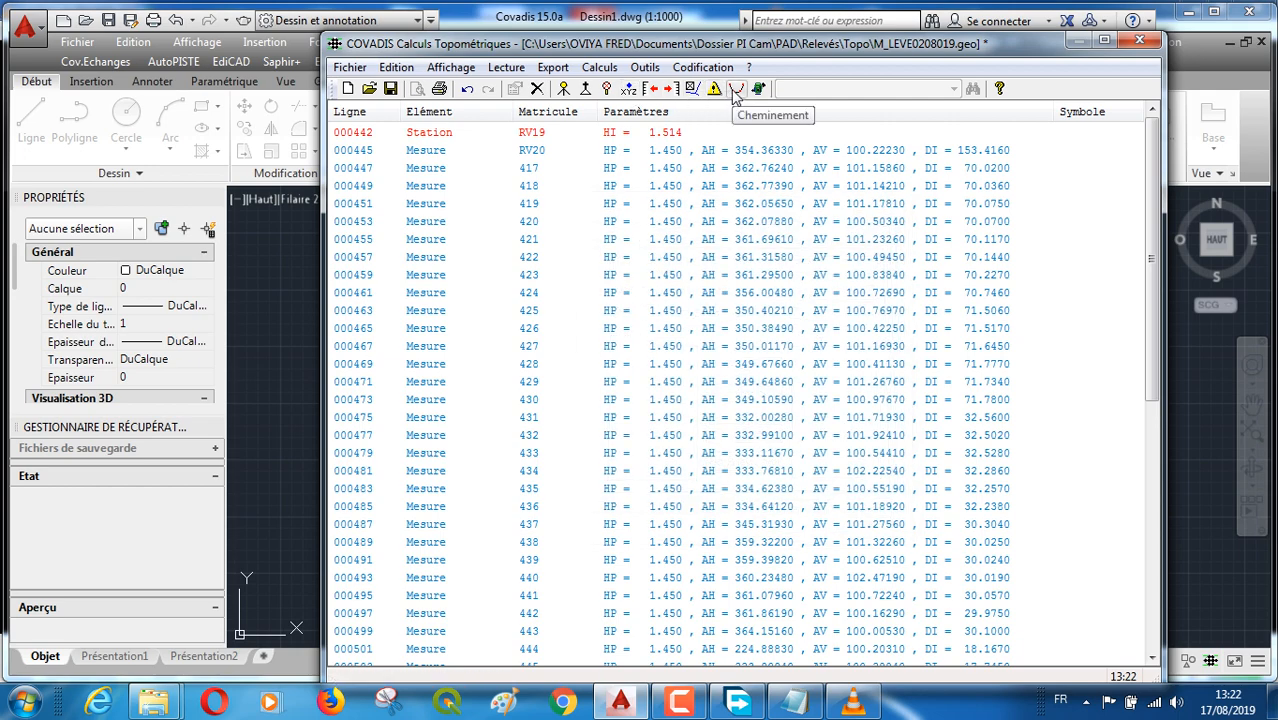
left_click(645, 68)
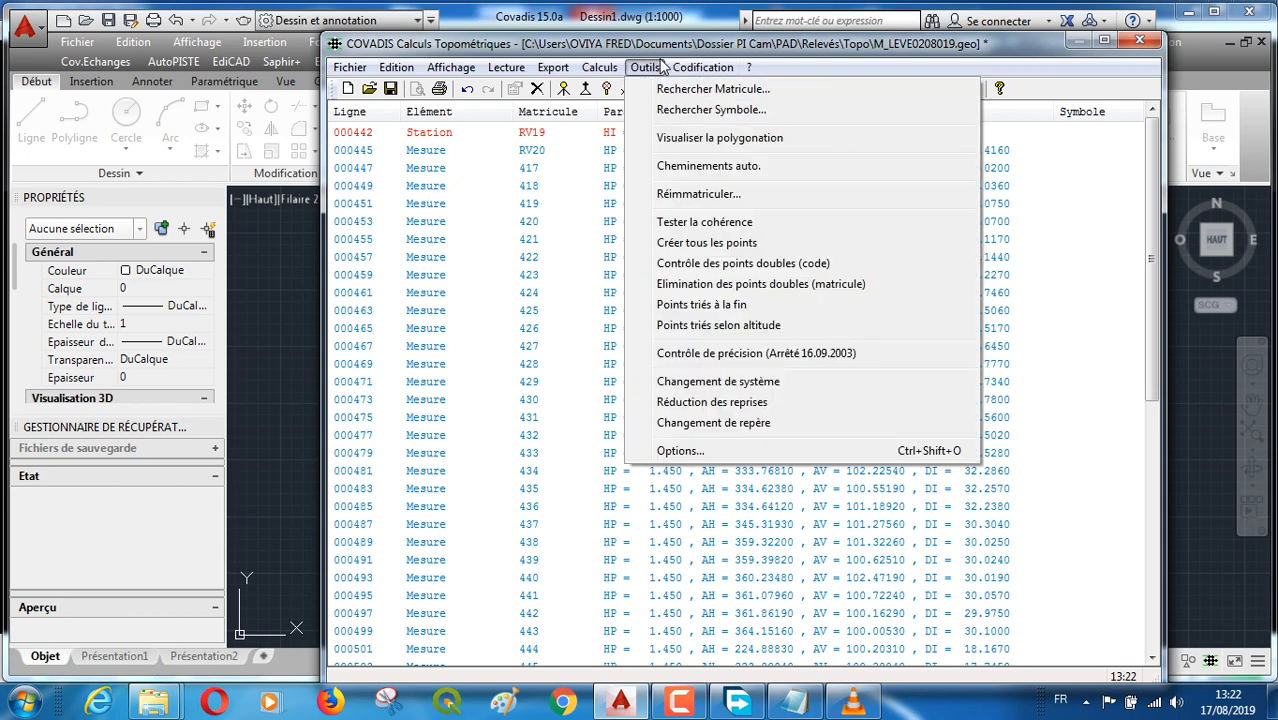
left_click(707, 140)
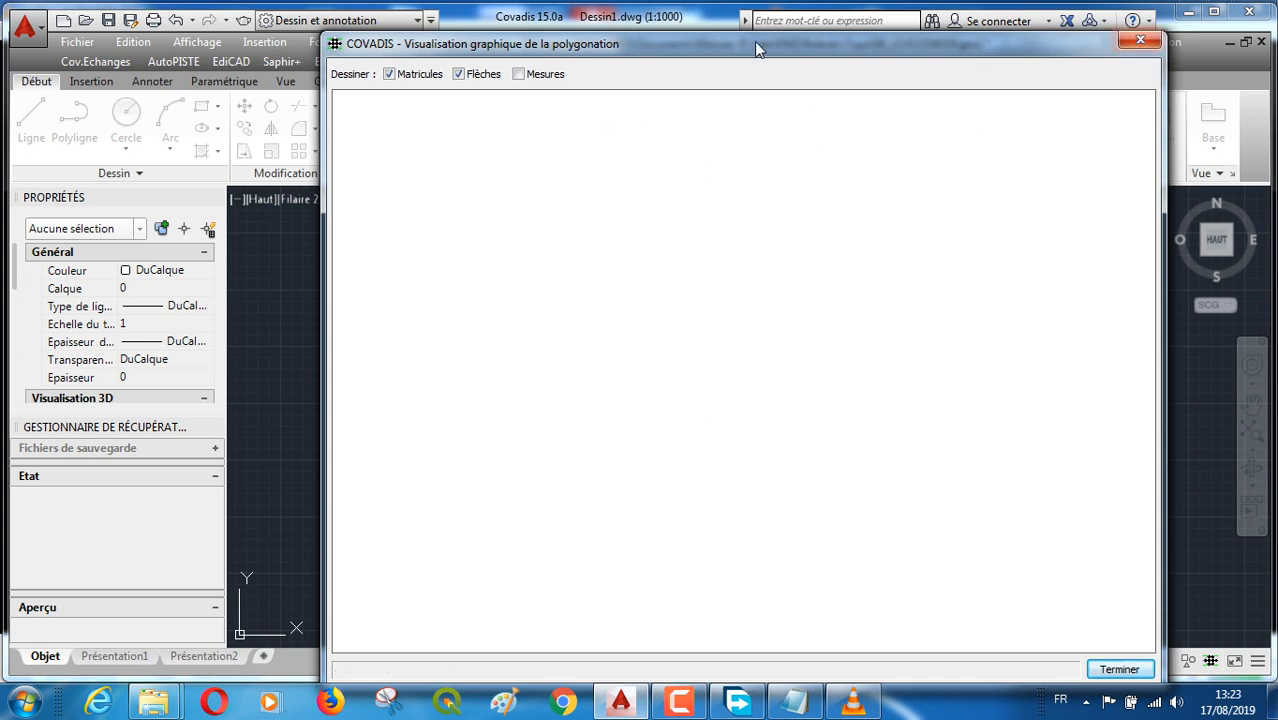
left_click(519, 74)
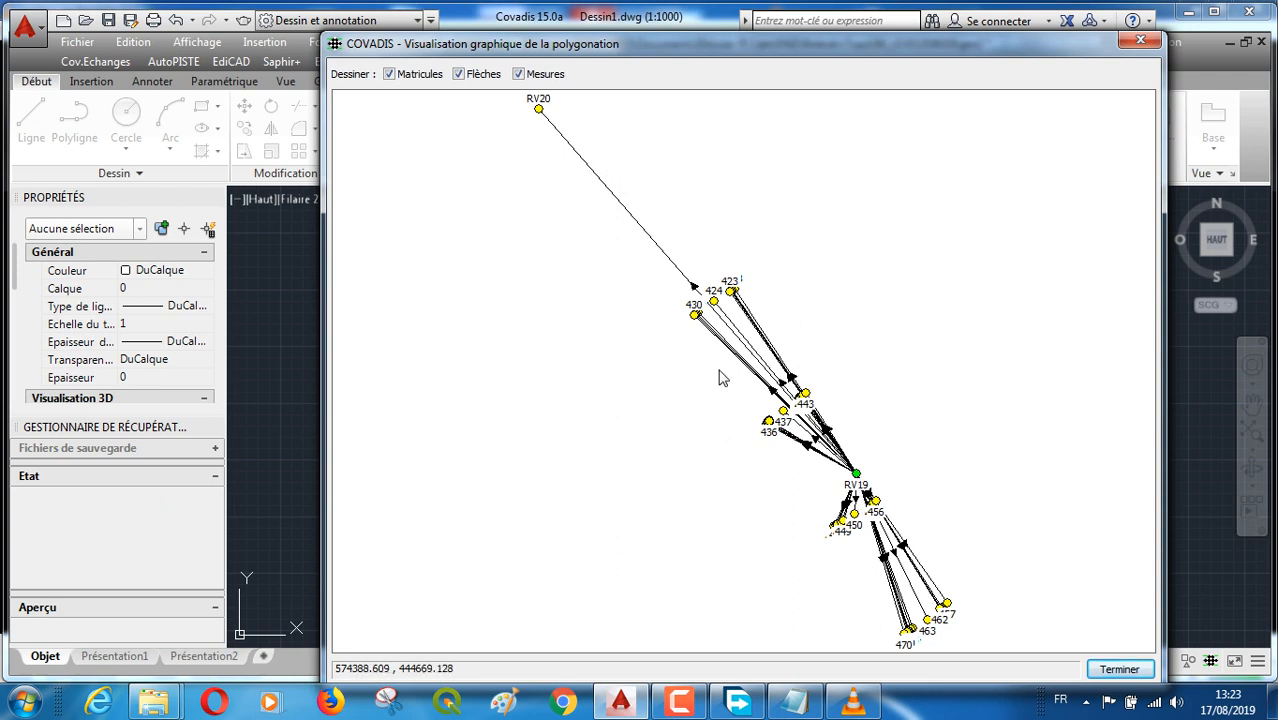
scroll(846, 397, "down", 2)
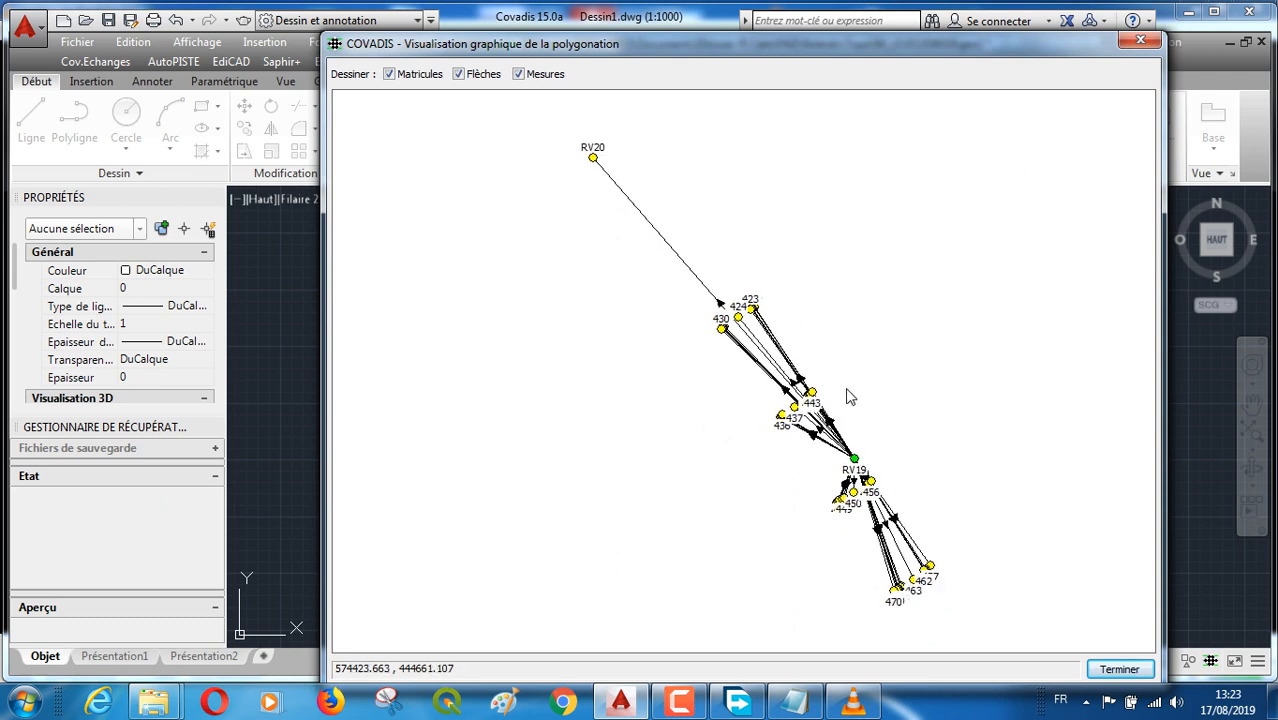
left_click(1140, 39)
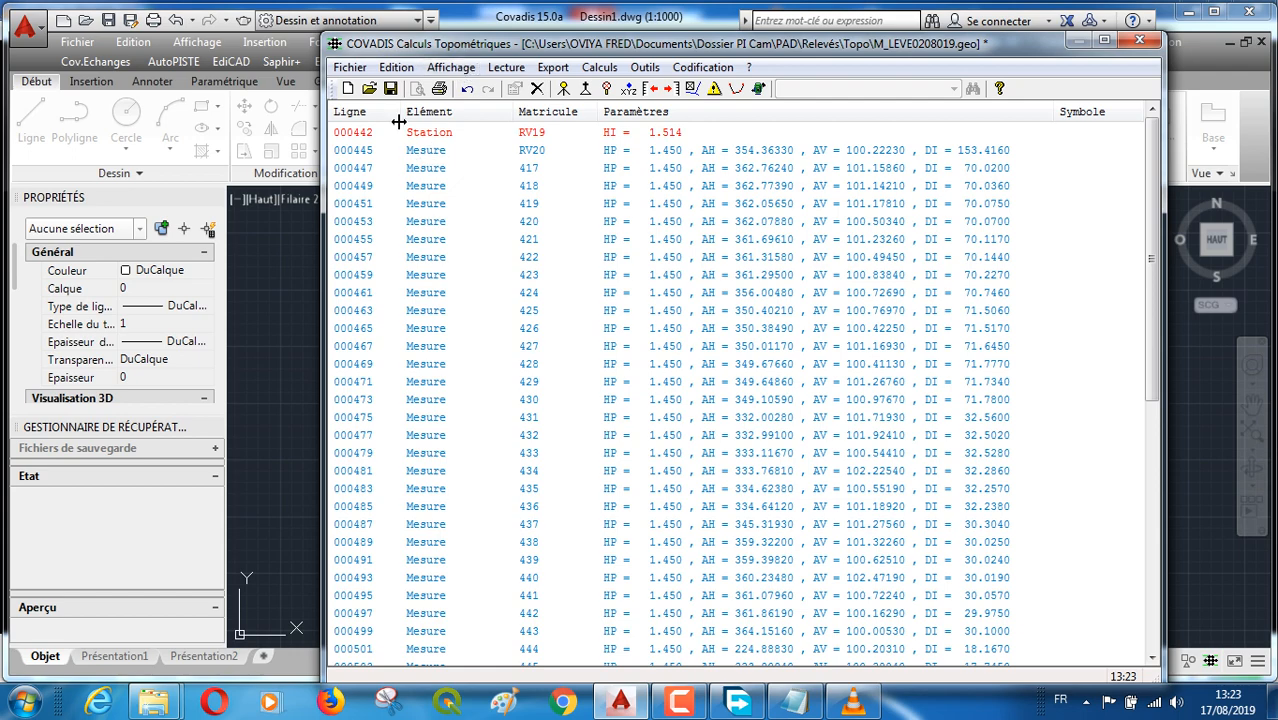
Limit the listed elements to Mesures by hiding Références, Stations, Commandes and Définitions de calculs
left_click(462, 68)
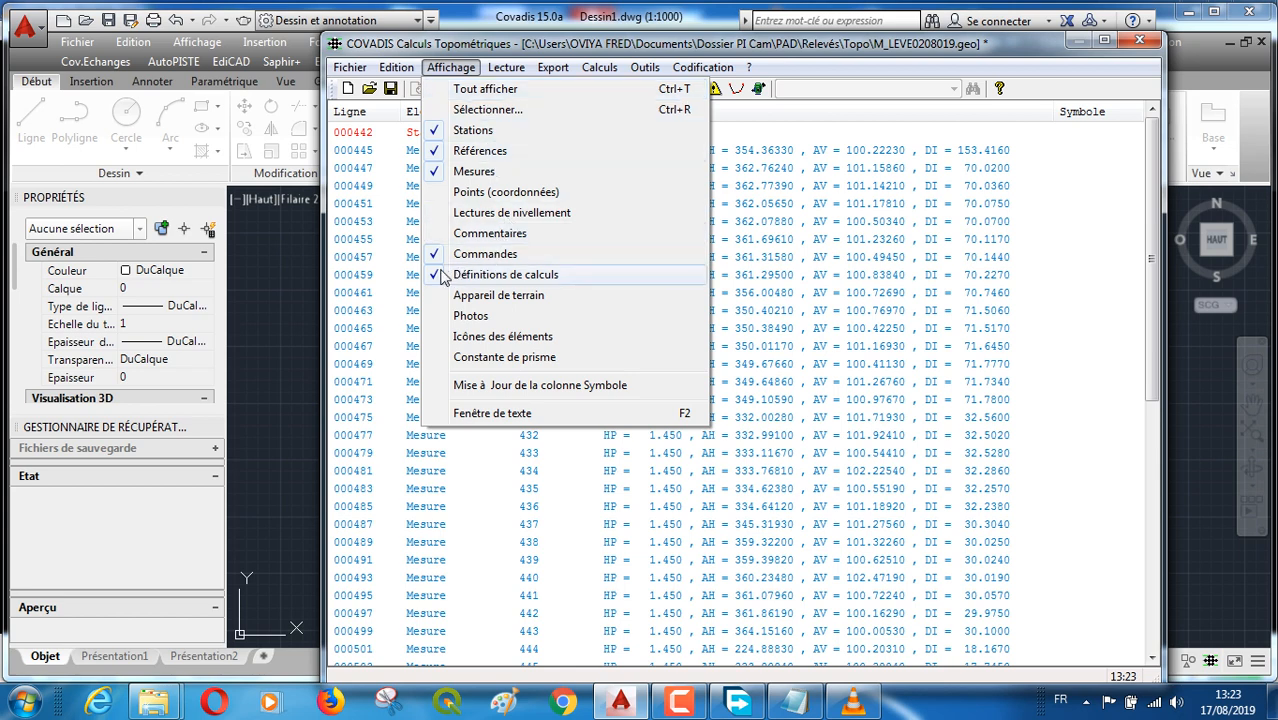
left_click(437, 153)
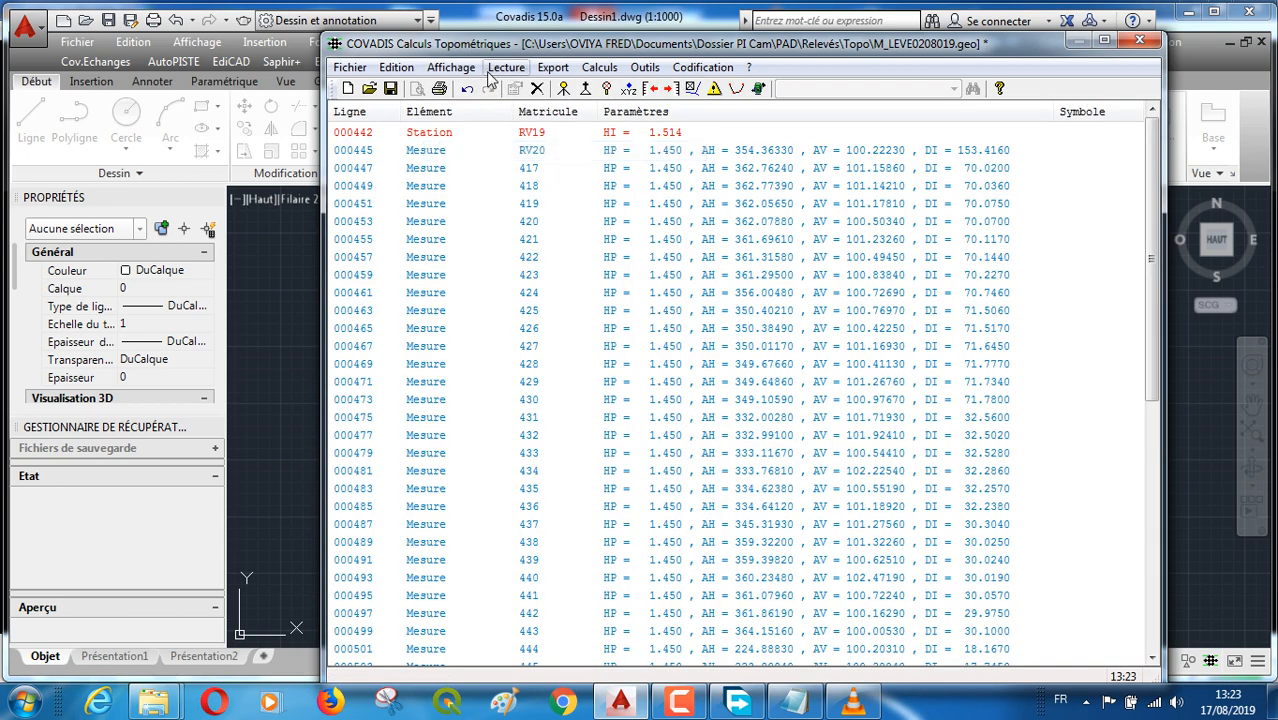
left_click(452, 68)
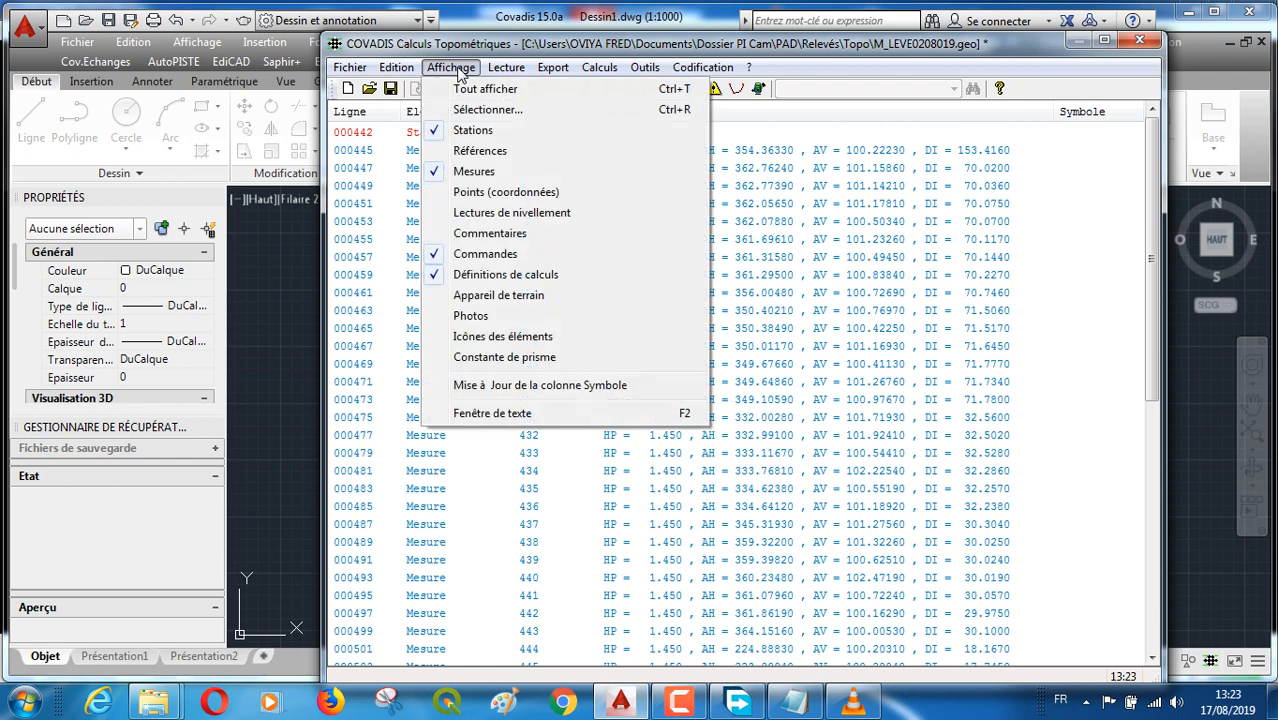
left_click(522, 111)
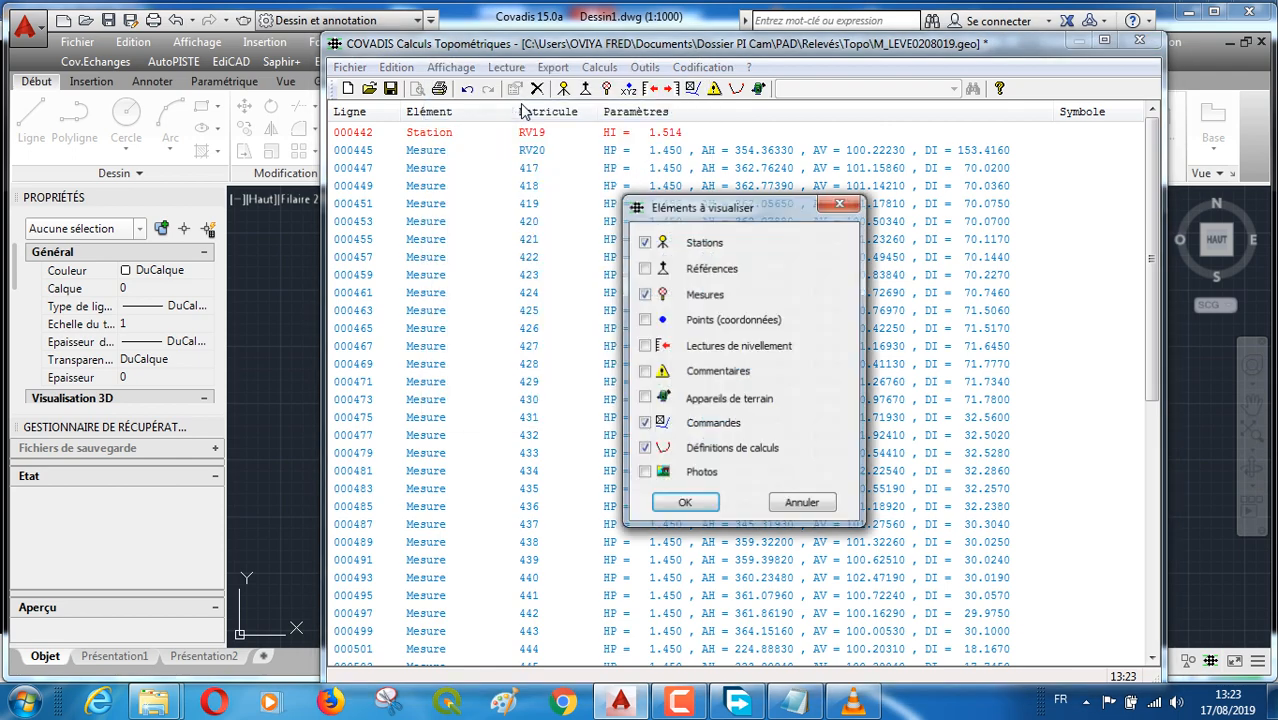
left_click(644, 242)
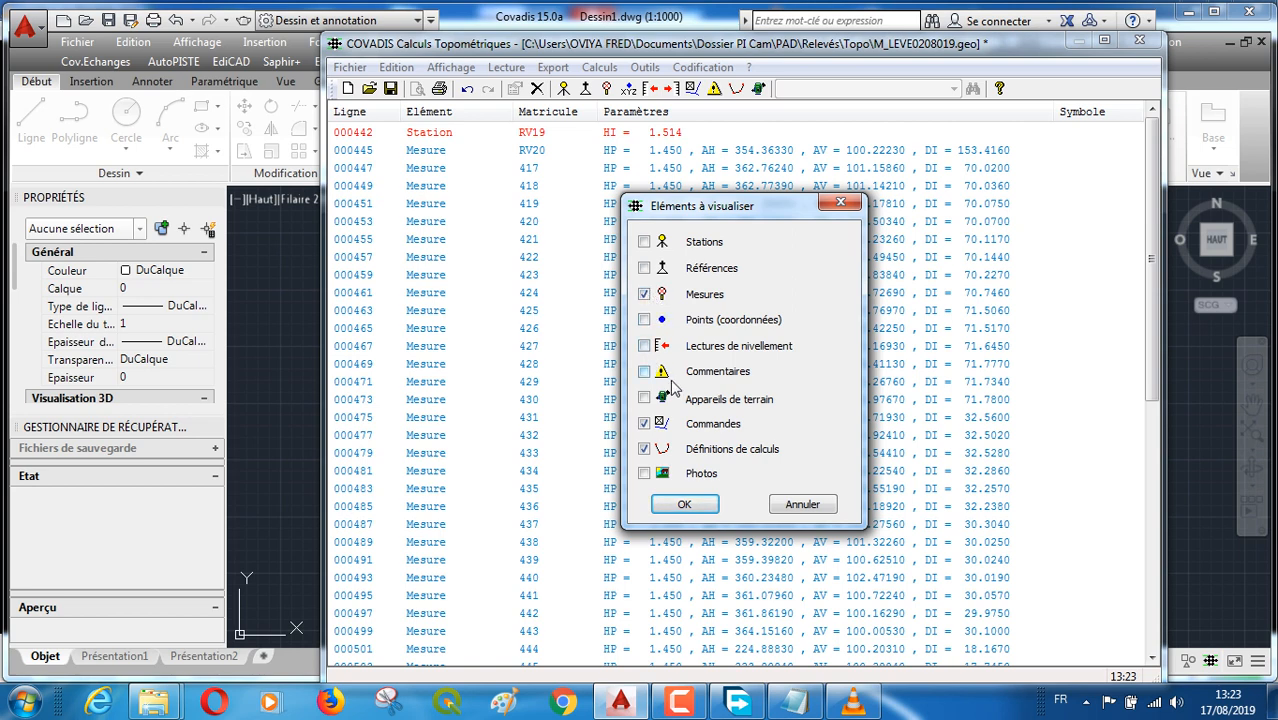
left_click(645, 424)
left_click(644, 448)
left_click(688, 508)
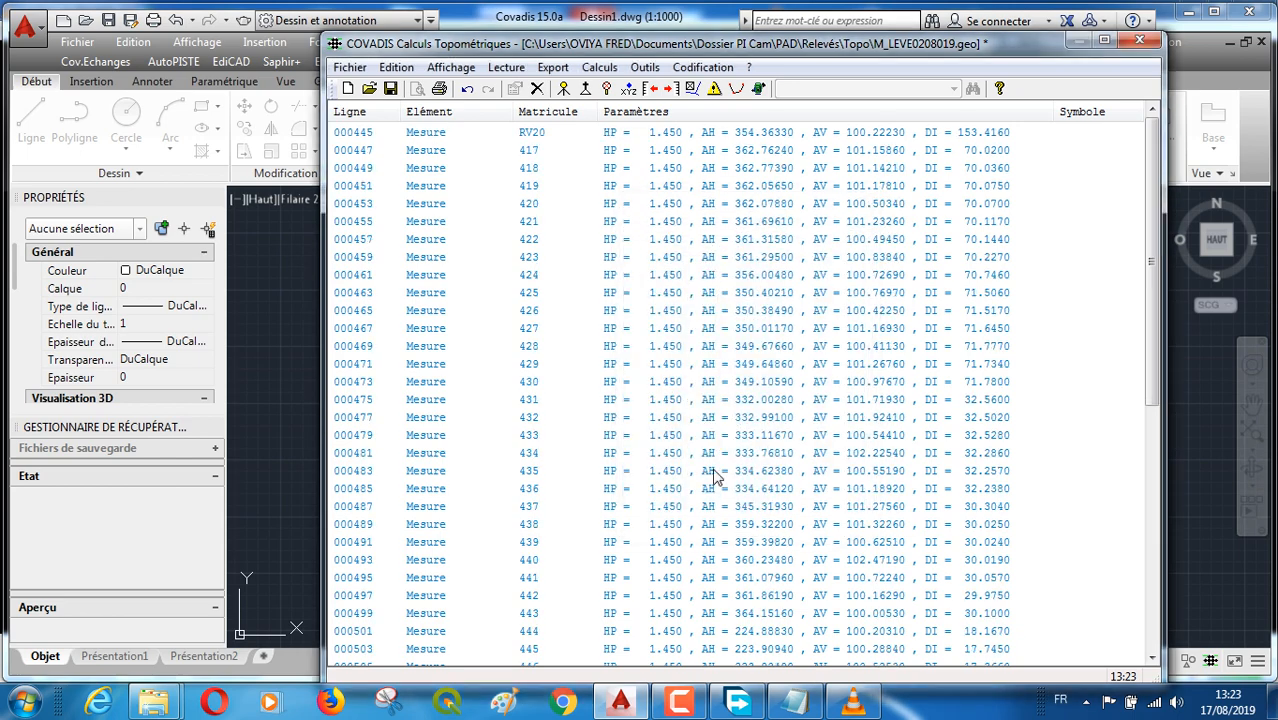
Convert all listed measurements, from RV20 on line 000445 through 470 on line 000553, to references
left_click(423, 135)
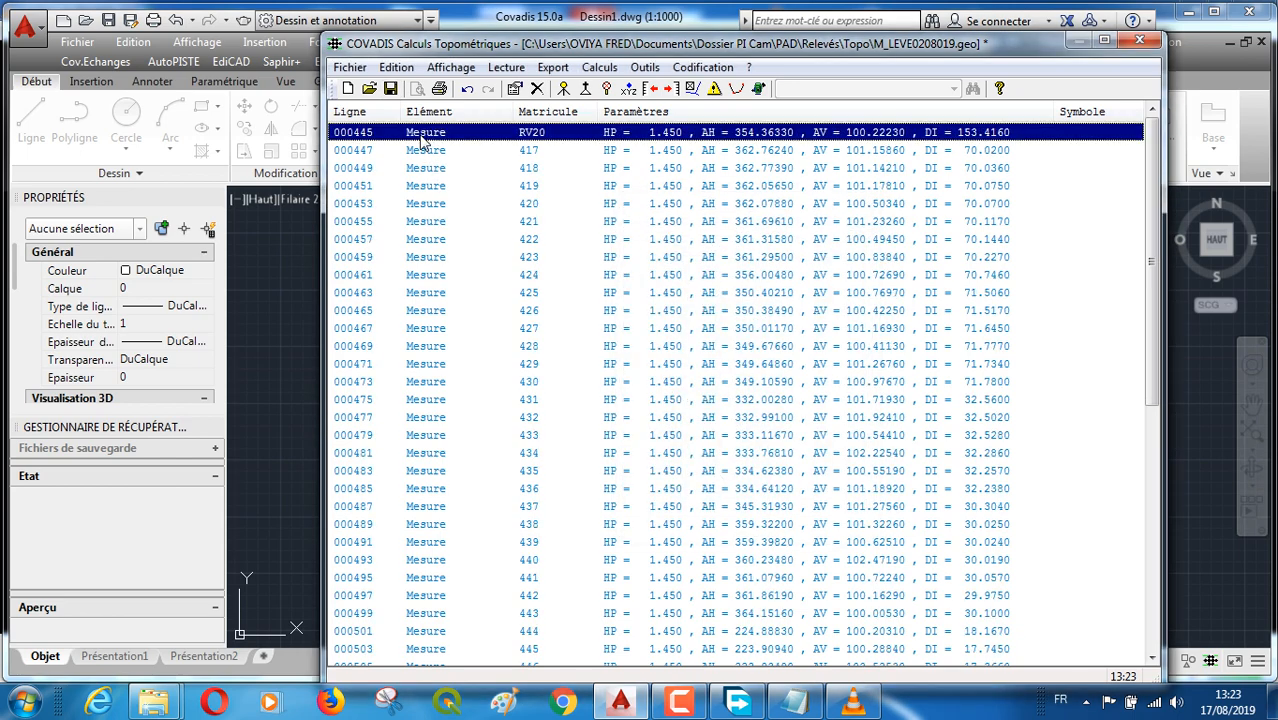
left_click_drag(1152, 281, 1155, 525)
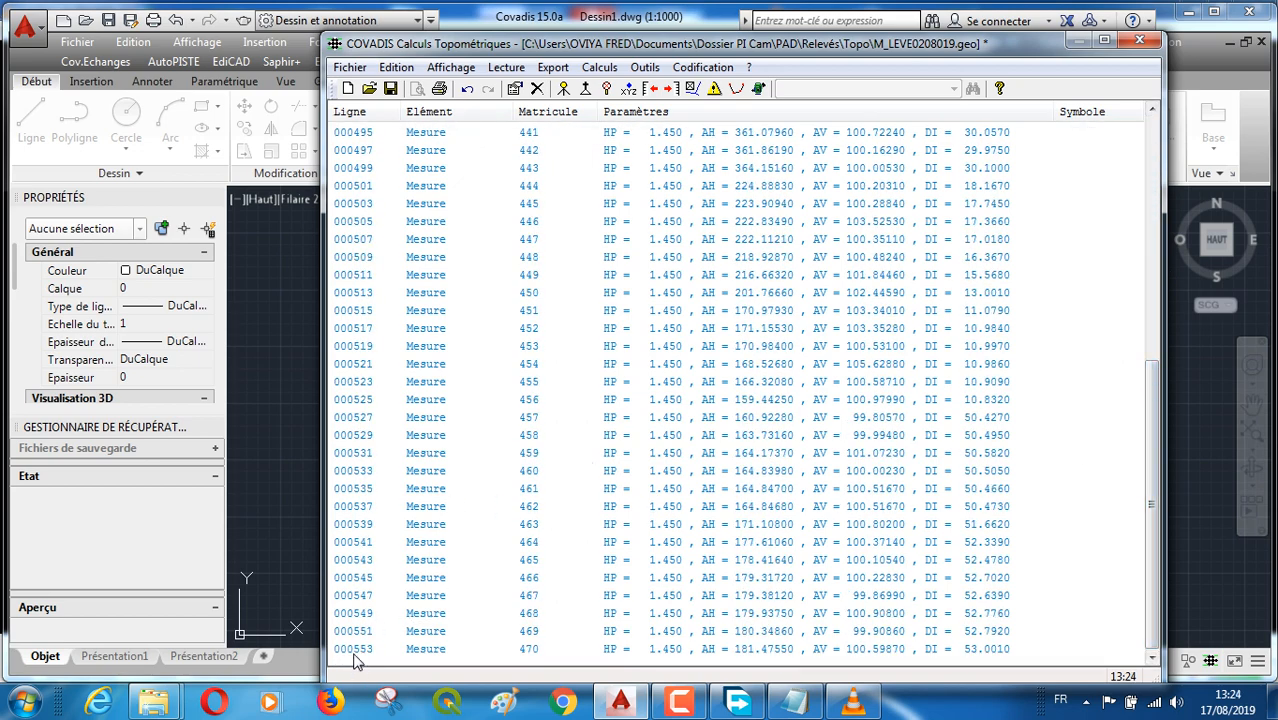
key("ctrl+a")
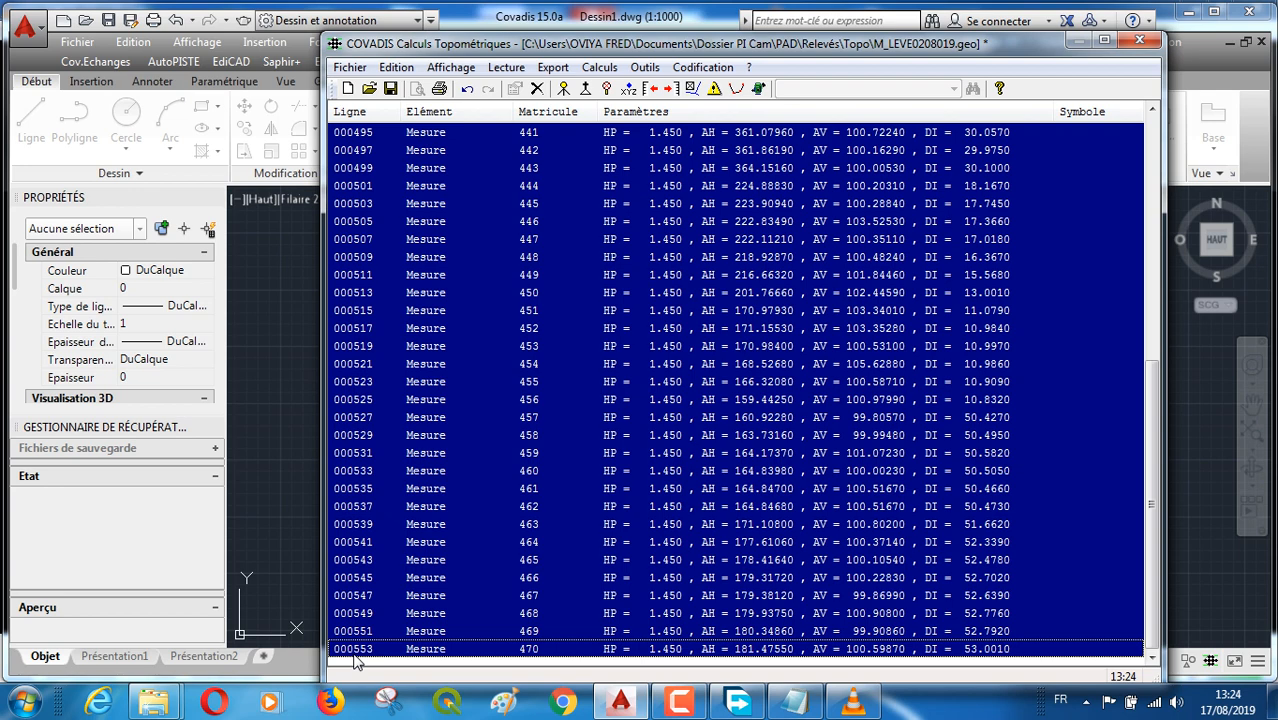
right_click(434, 398)
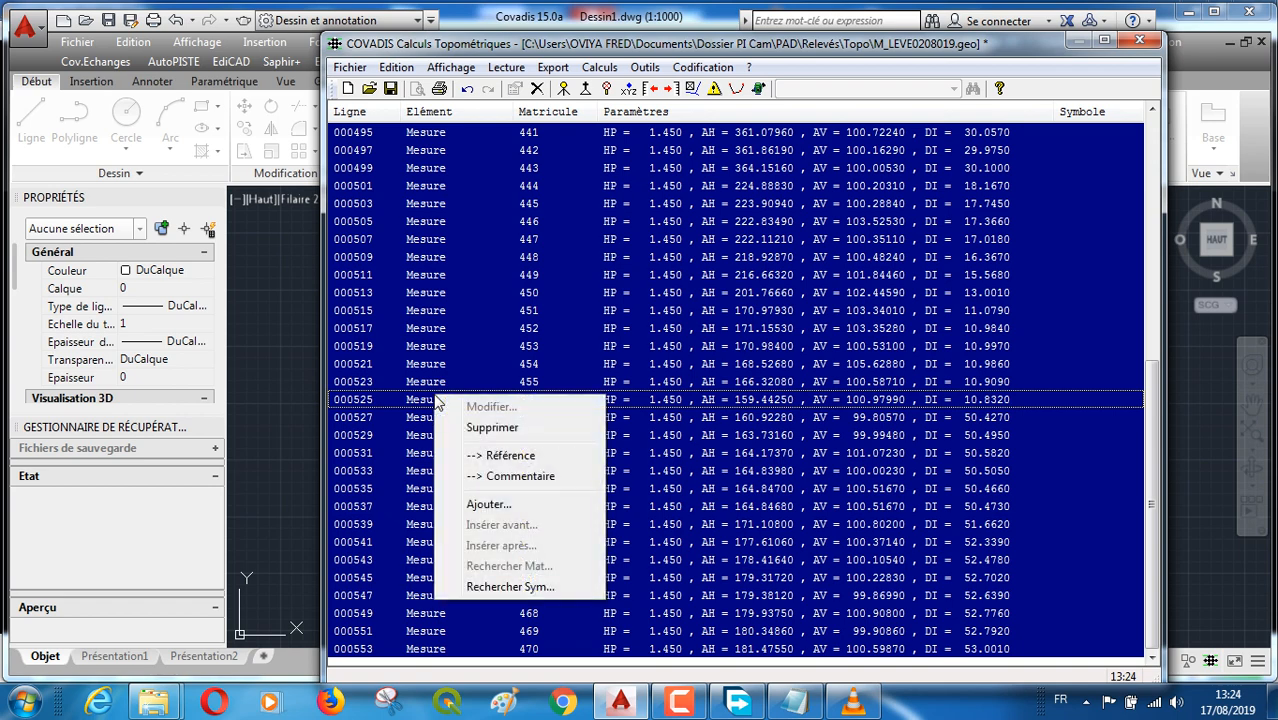
left_click(535, 458)
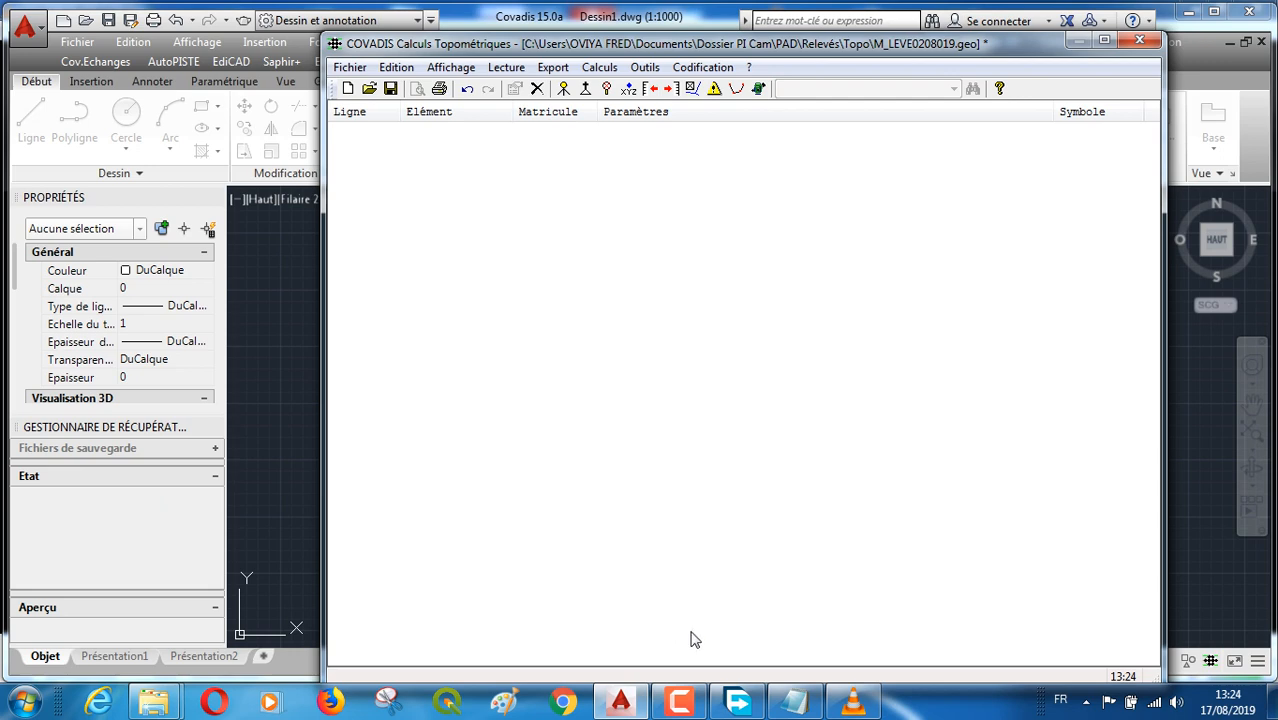
Set the elements to visualise to Stations and Références, with Mesures hidden
left_click(463, 68)
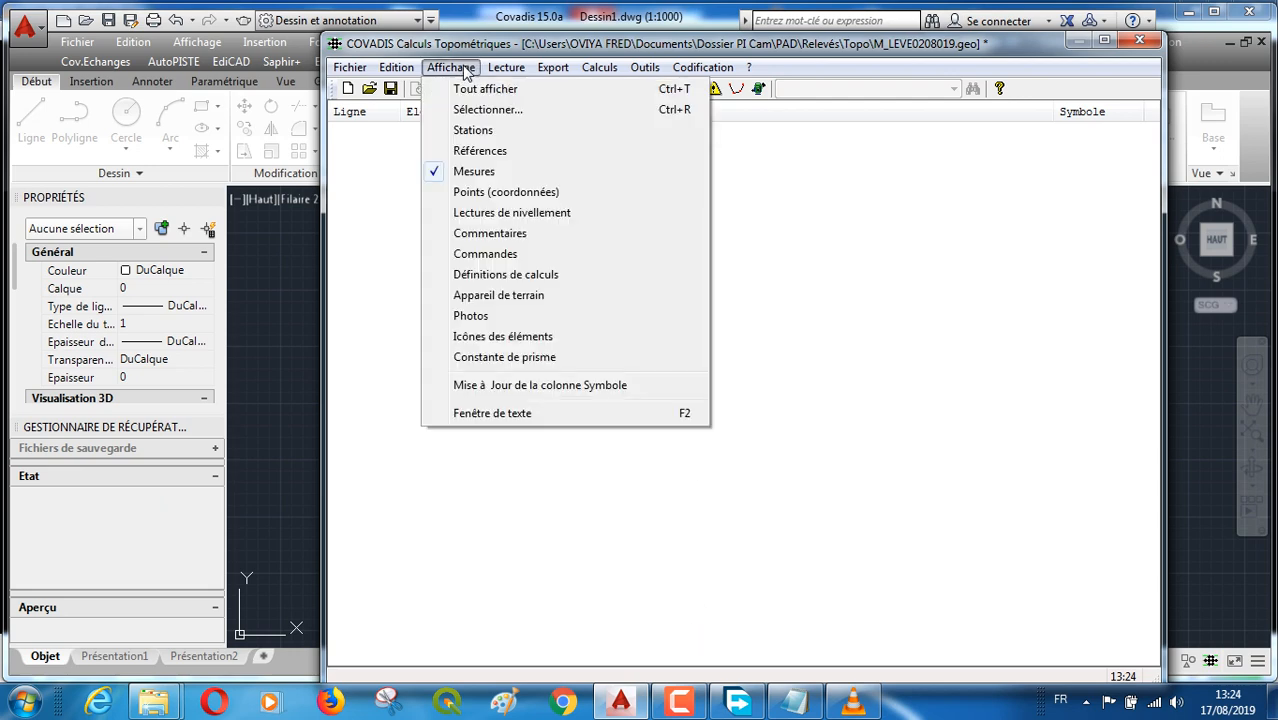
left_click(505, 110)
left_click(644, 294)
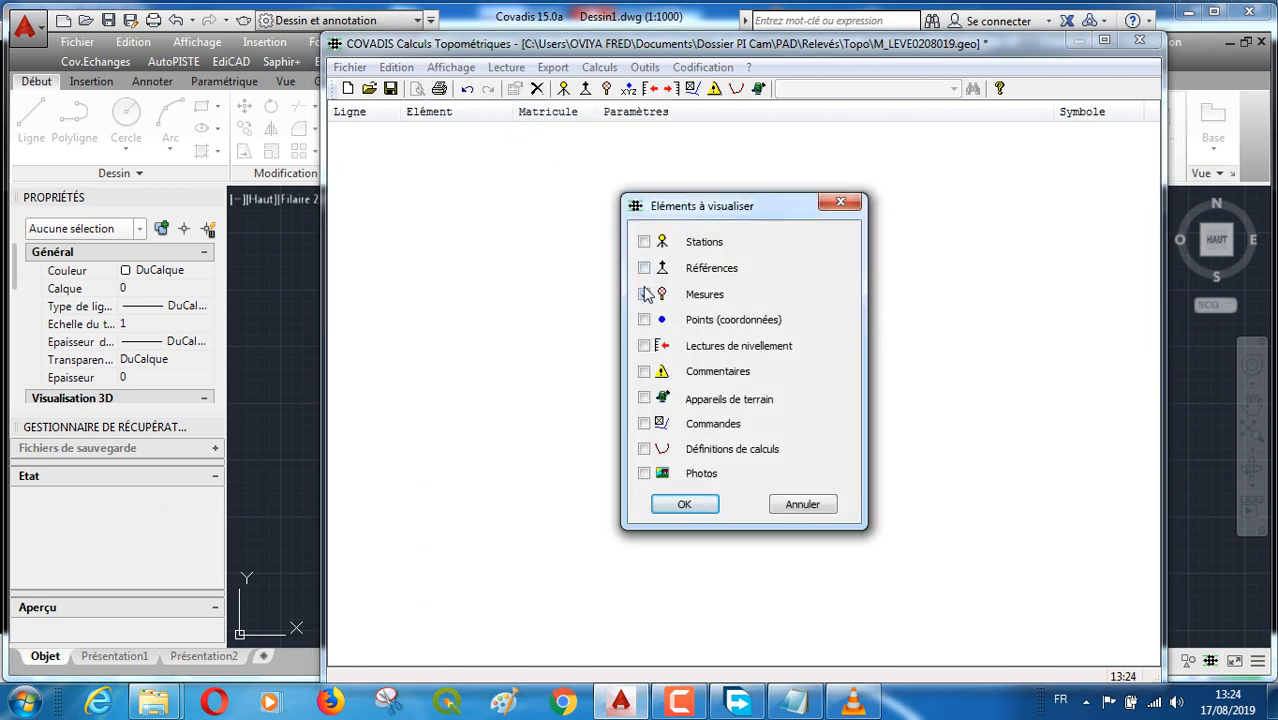
left_click(644, 294)
left_click(644, 294)
left_click(644, 242)
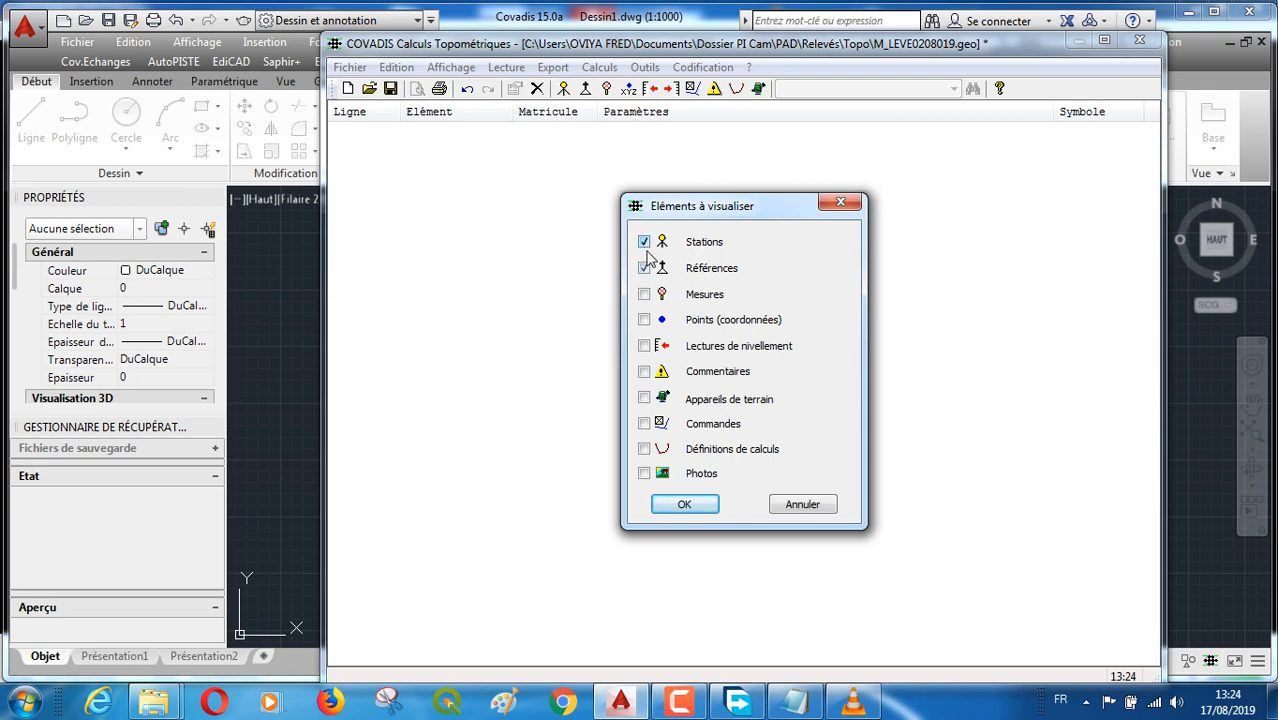
left_click(685, 505)
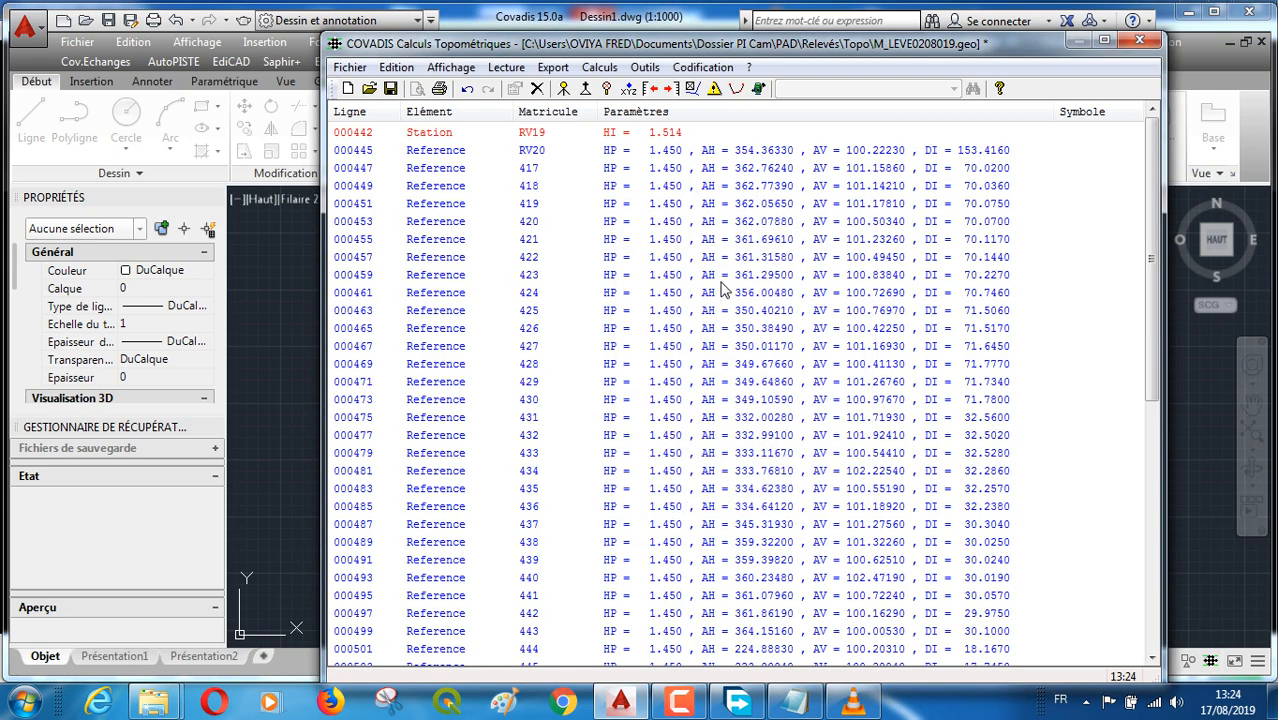
Add Définitions de calculs to the visualised elements, leaving Commandes off, and check the list through its last row
left_click(468, 72)
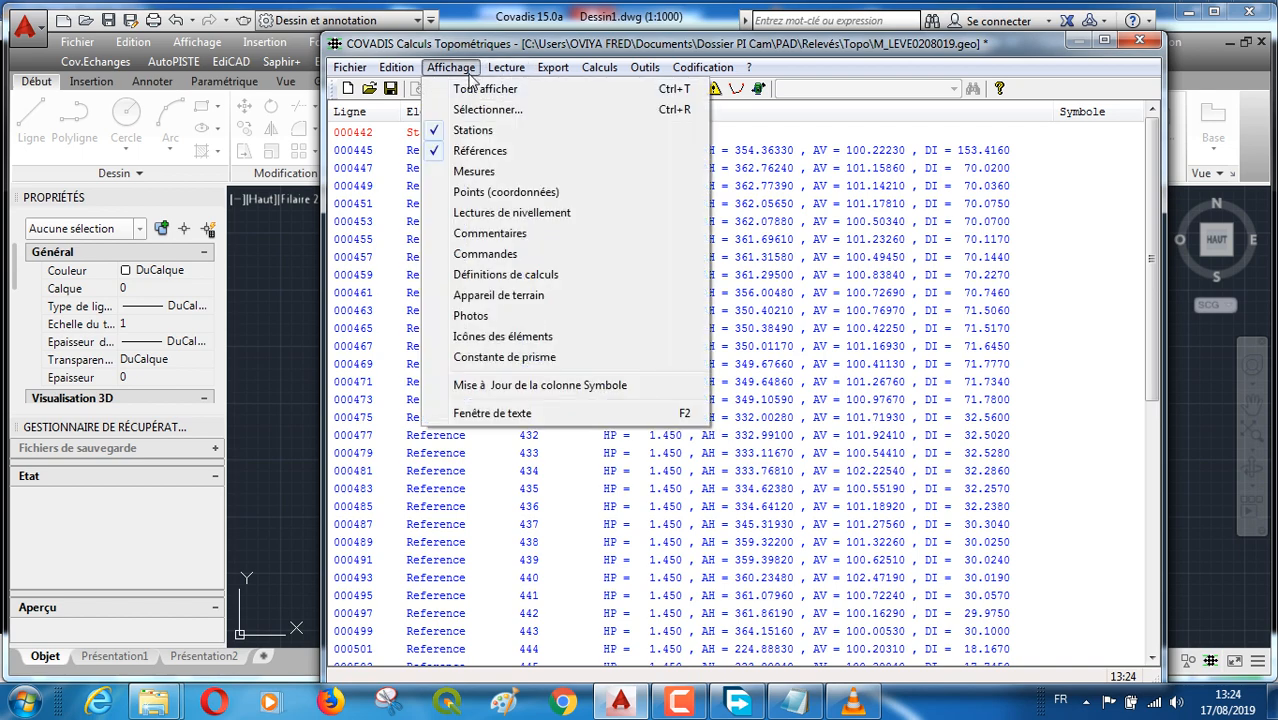
left_click(527, 111)
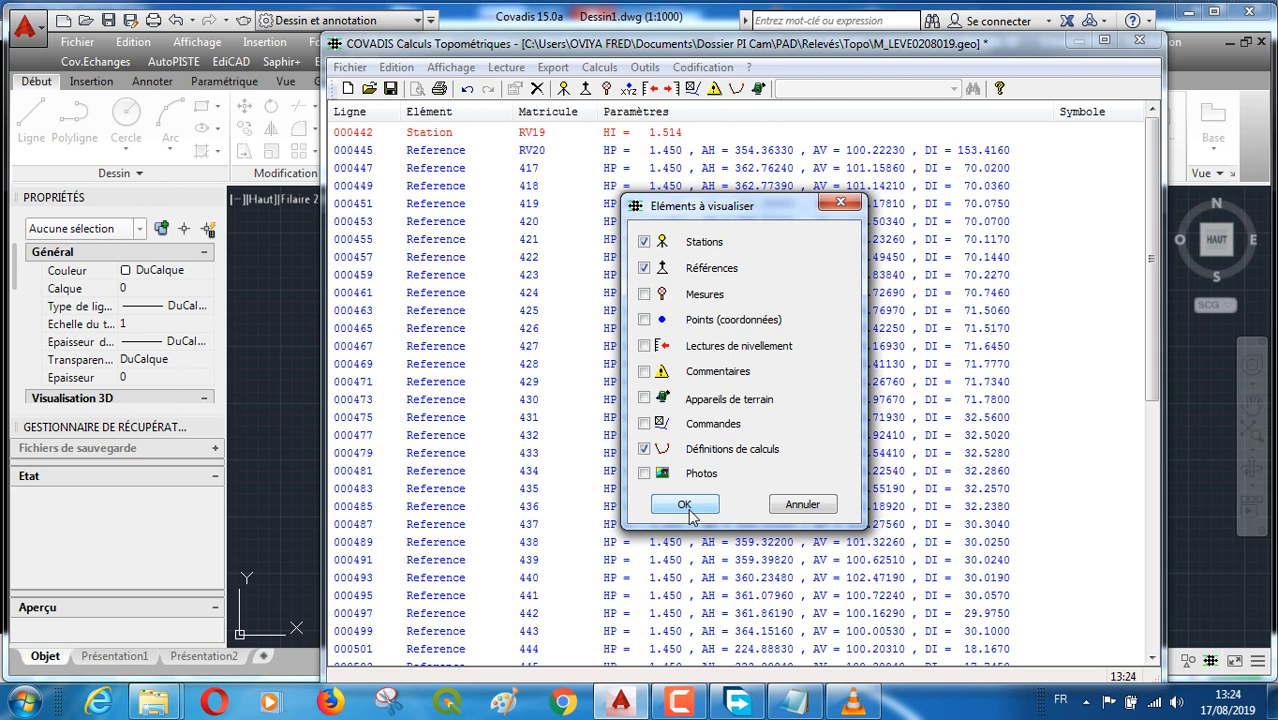
left_click(644, 424)
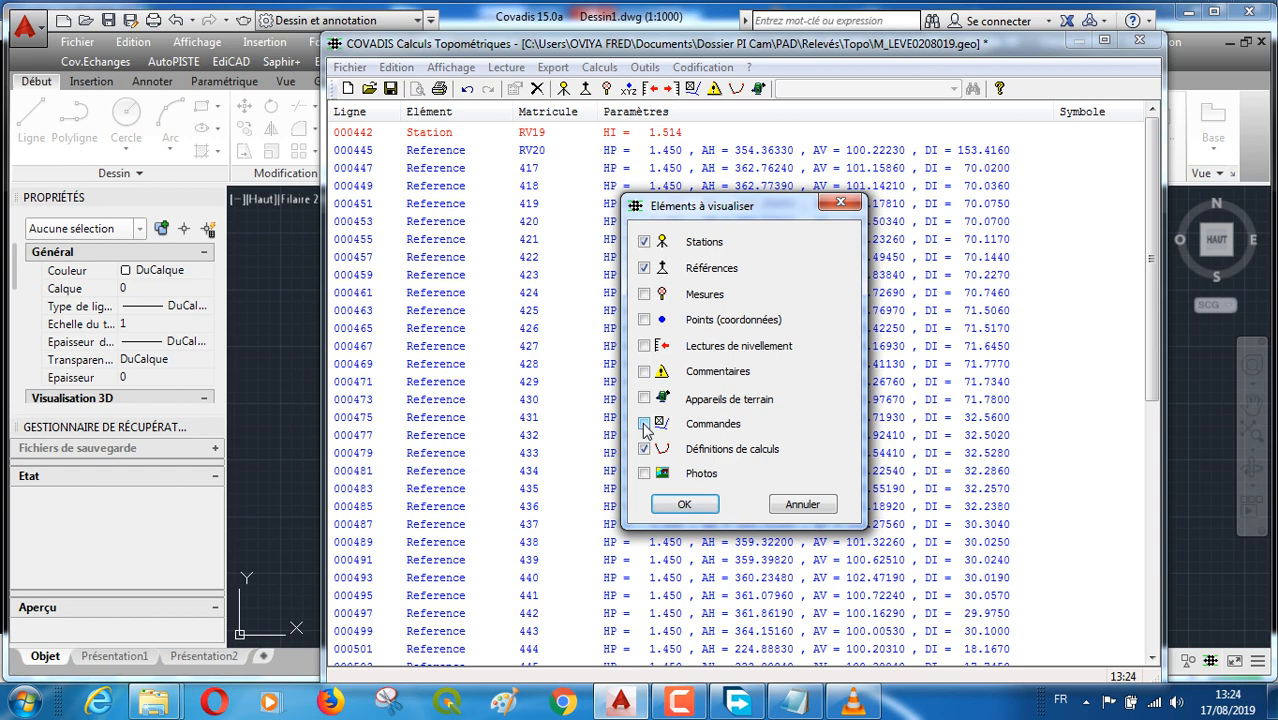
left_click(686, 505)
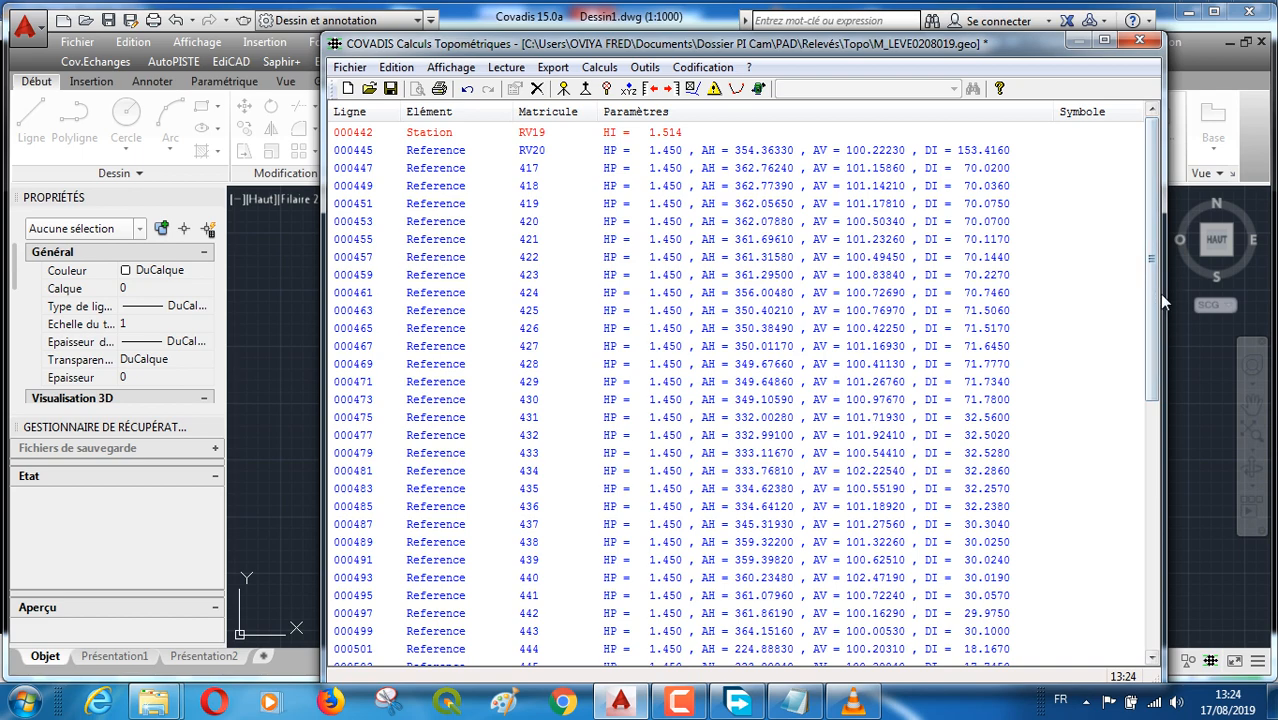
left_click_drag(1150, 310, 1131, 590)
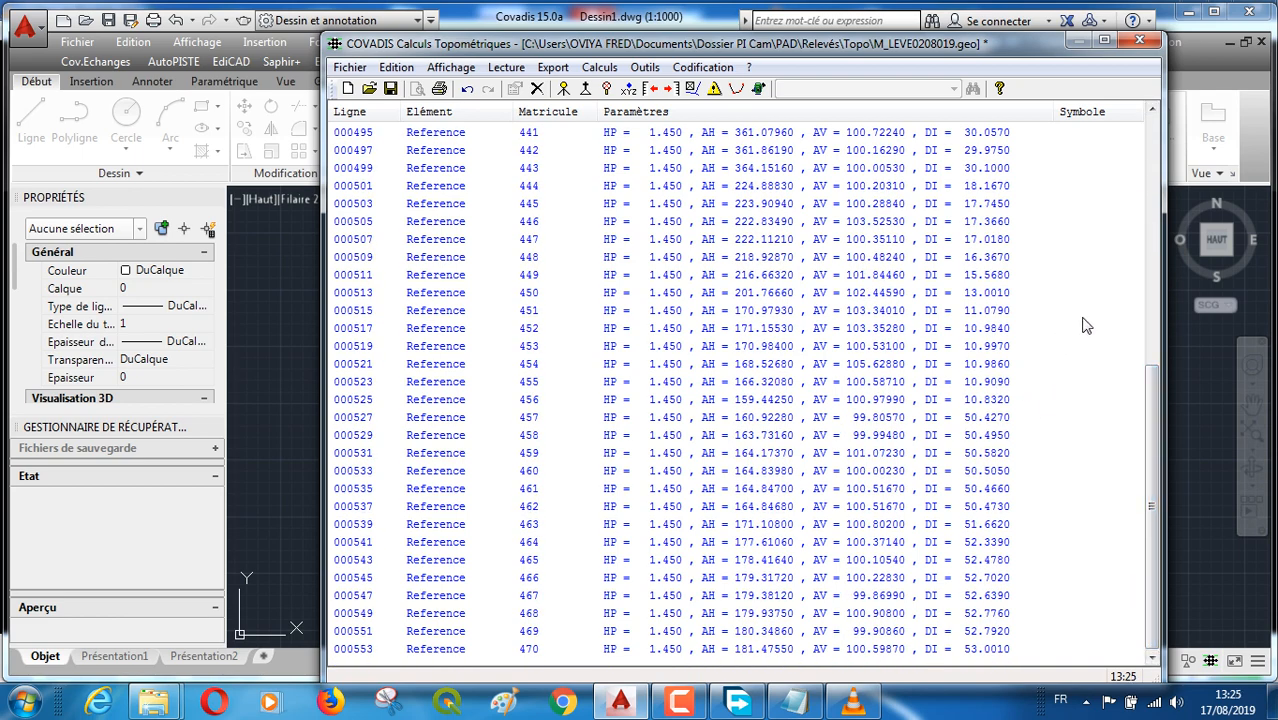
left_click(1124, 291)
scroll(1038, 283, "up", 9)
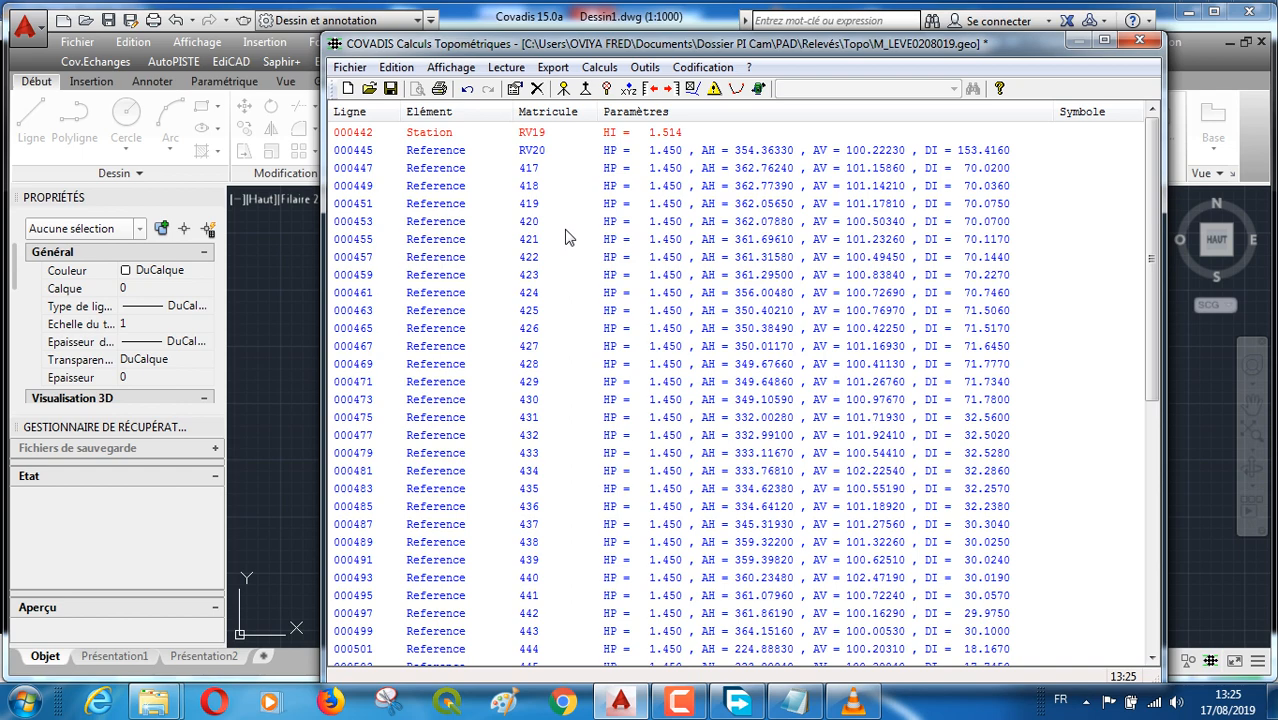
mouse_move(679, 705)
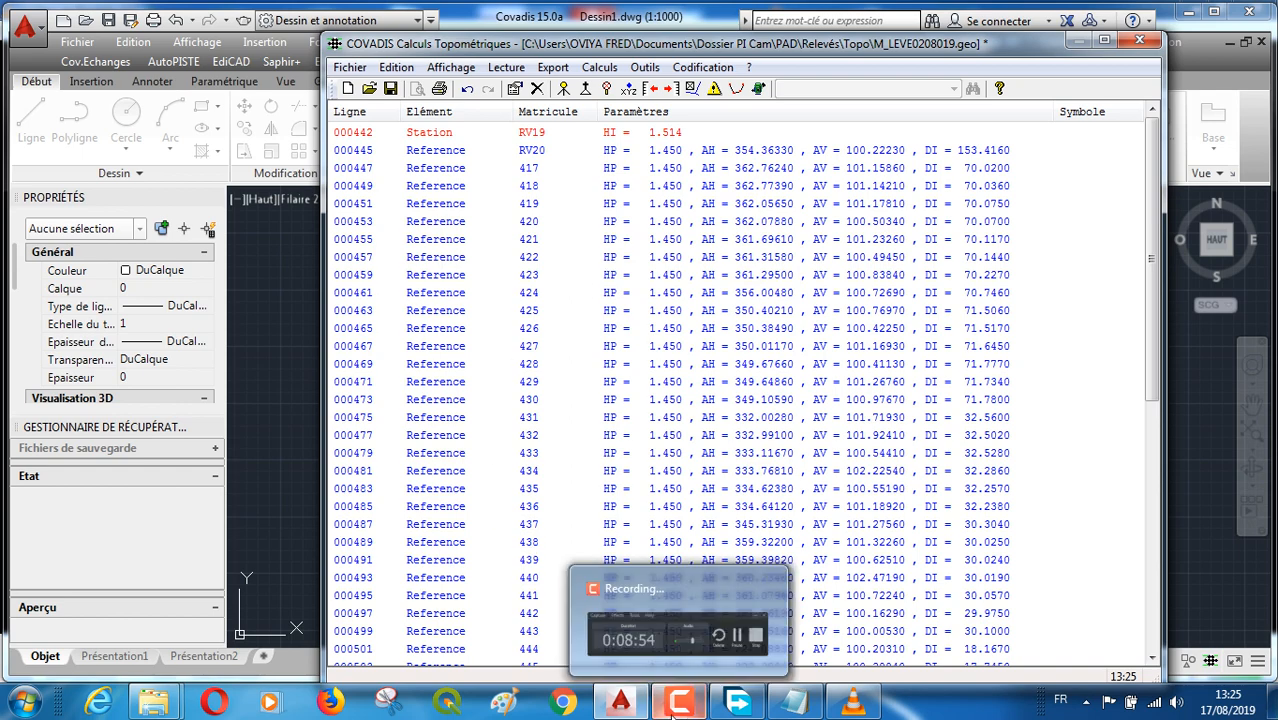
left_click(680, 615)
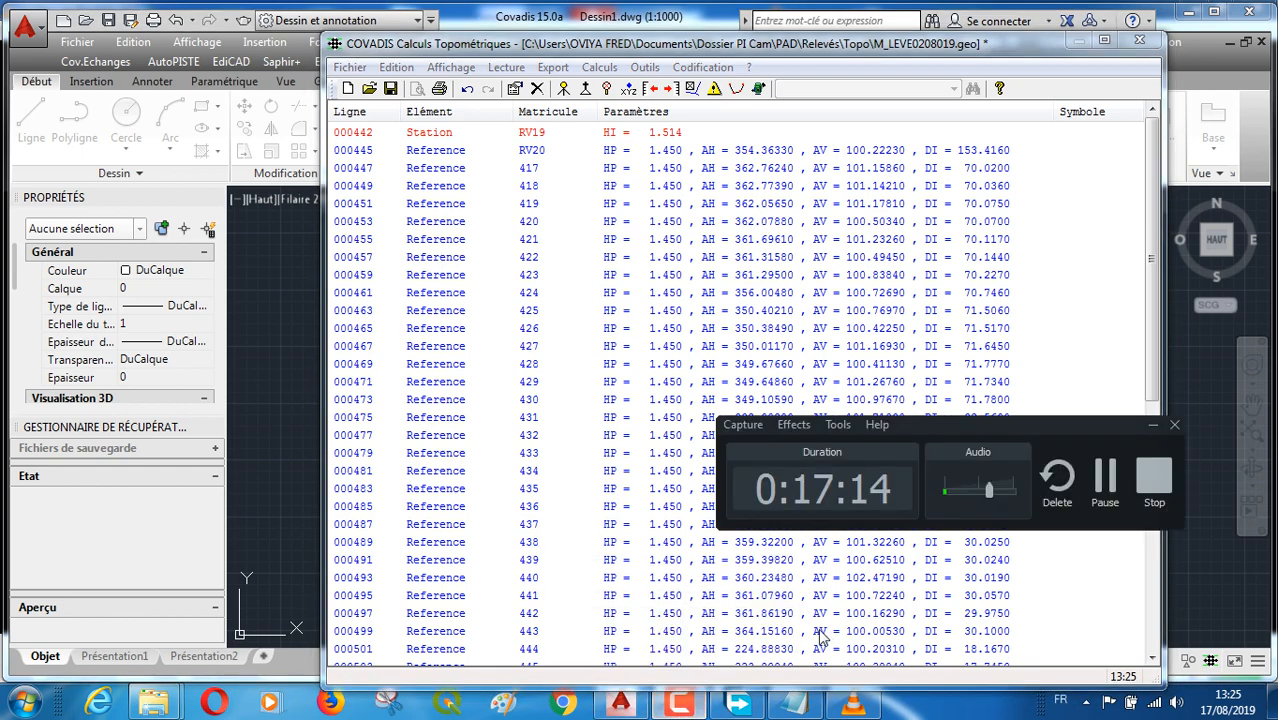
left_click(1106, 480)
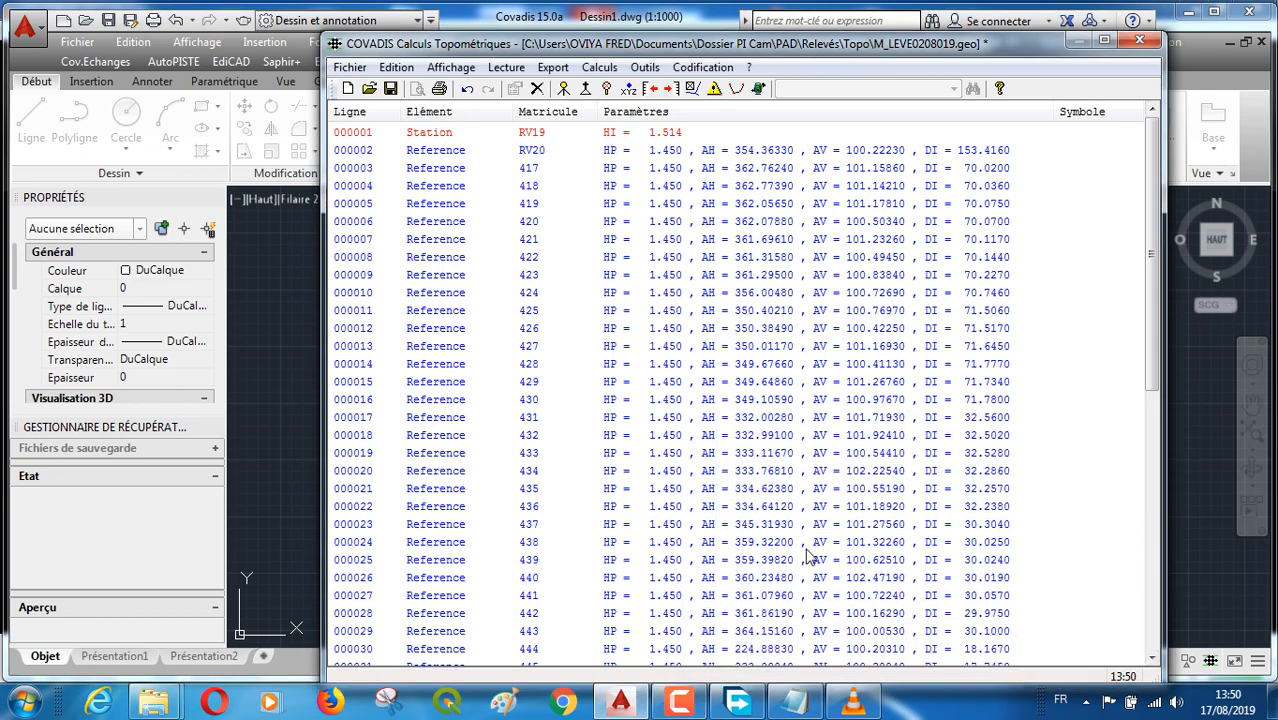
left_click(682, 703)
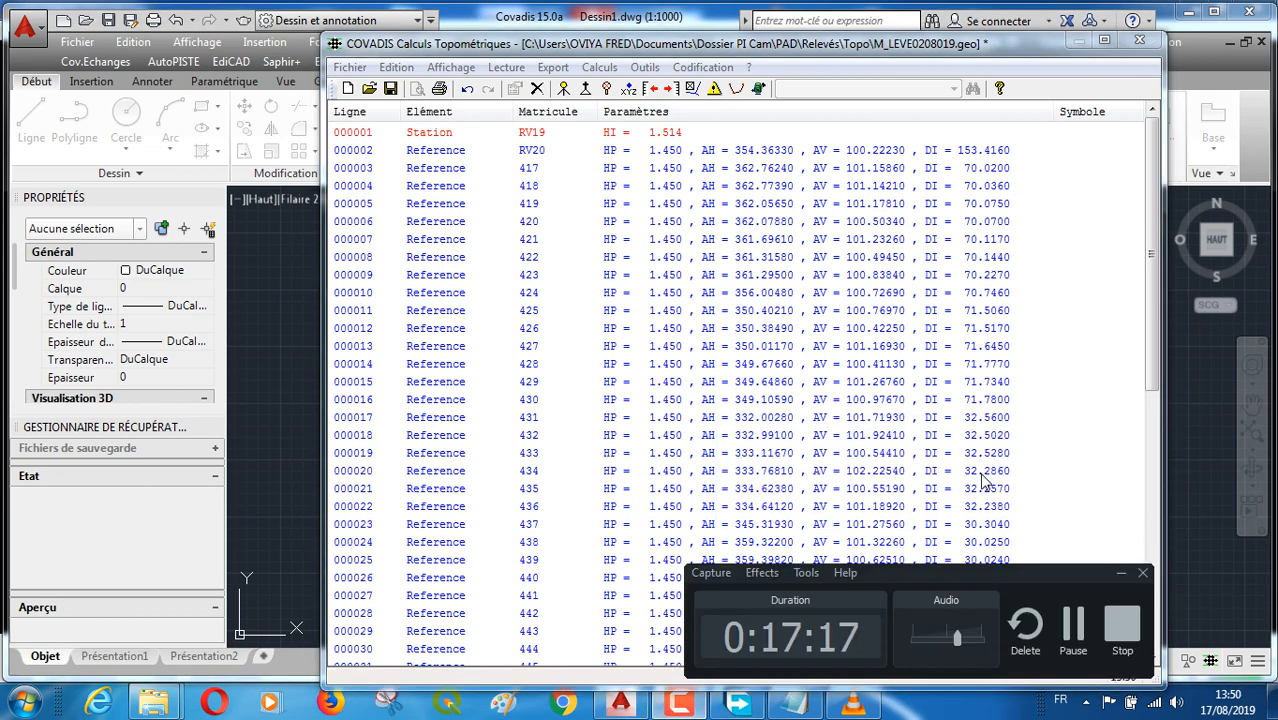
left_click(1035, 472)
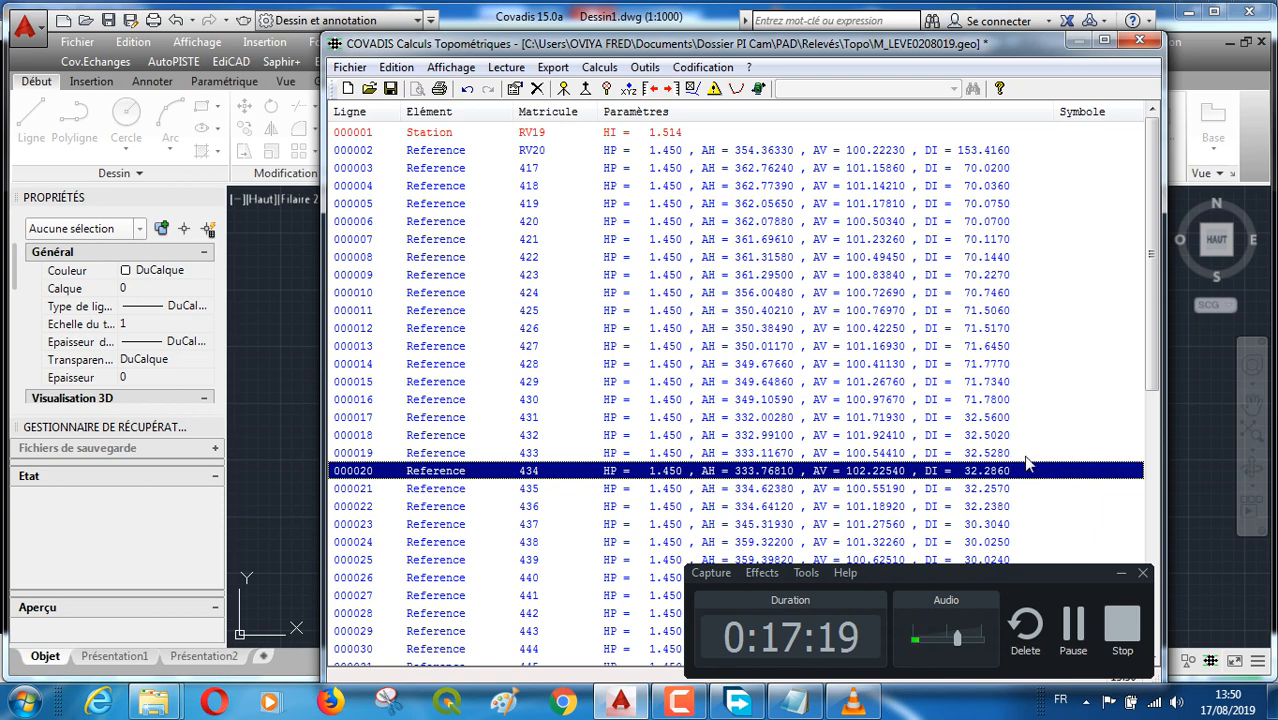
left_click(1120, 574)
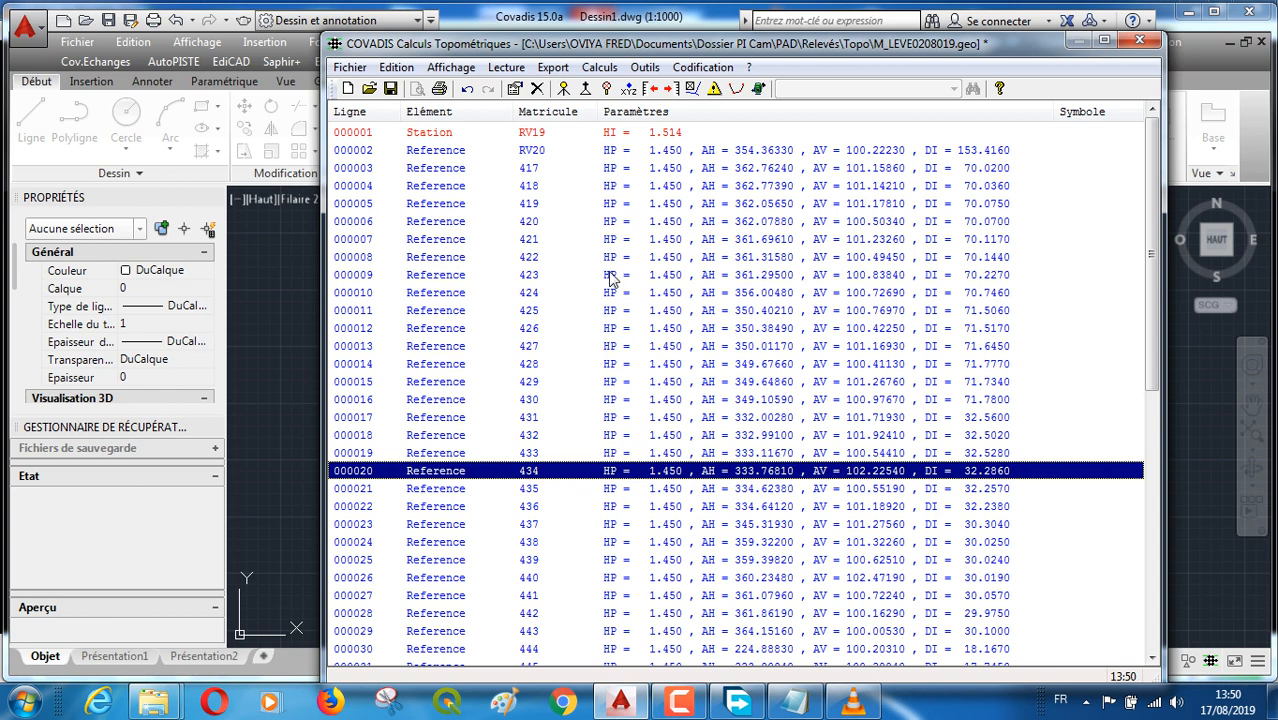
Add Mesures to the visualised elements, keeping Stations, Références, Points (coordonnées), Commandes and Définitions de calculs
left_click(432, 170)
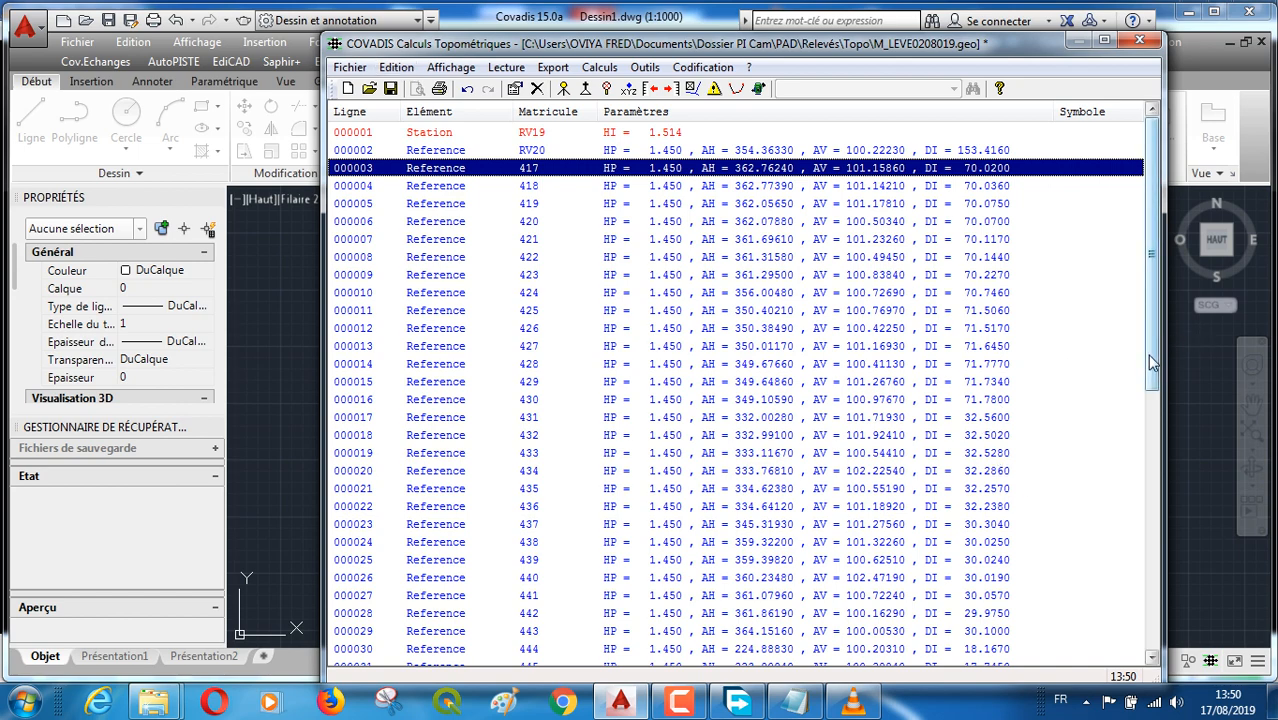
left_click_drag(1150, 363, 1150, 620)
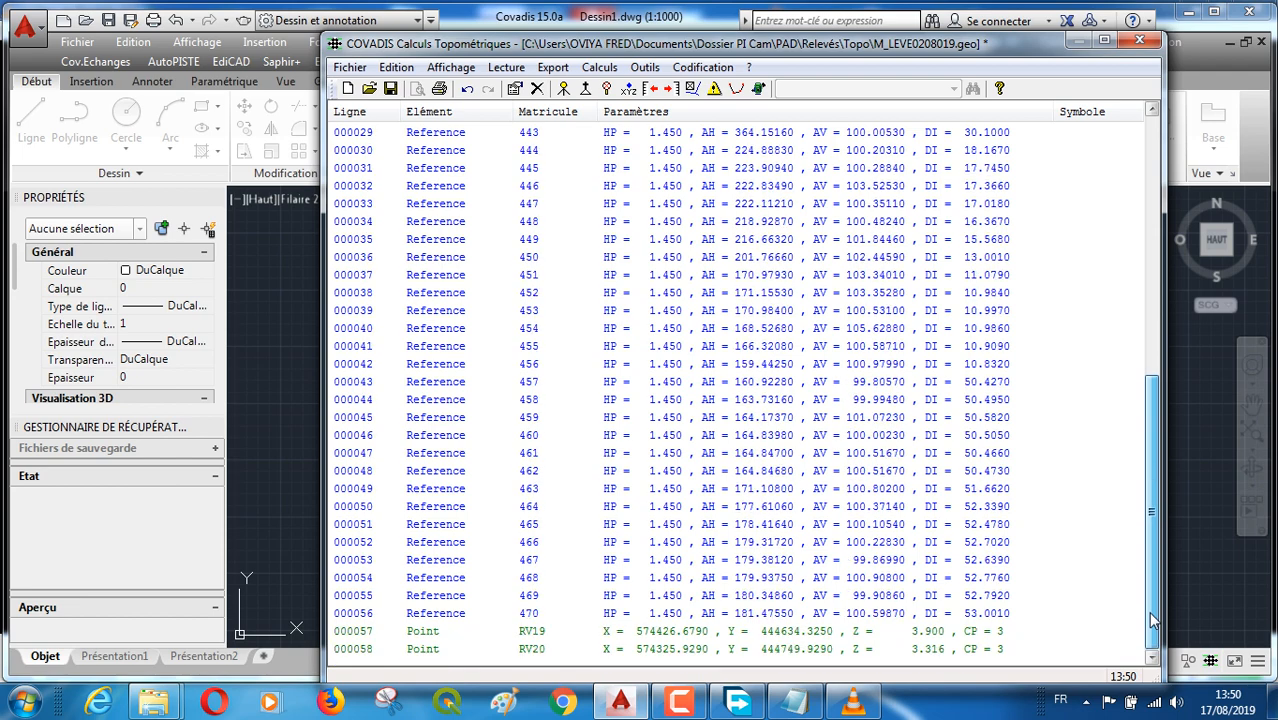
left_click(437, 616, "shift")
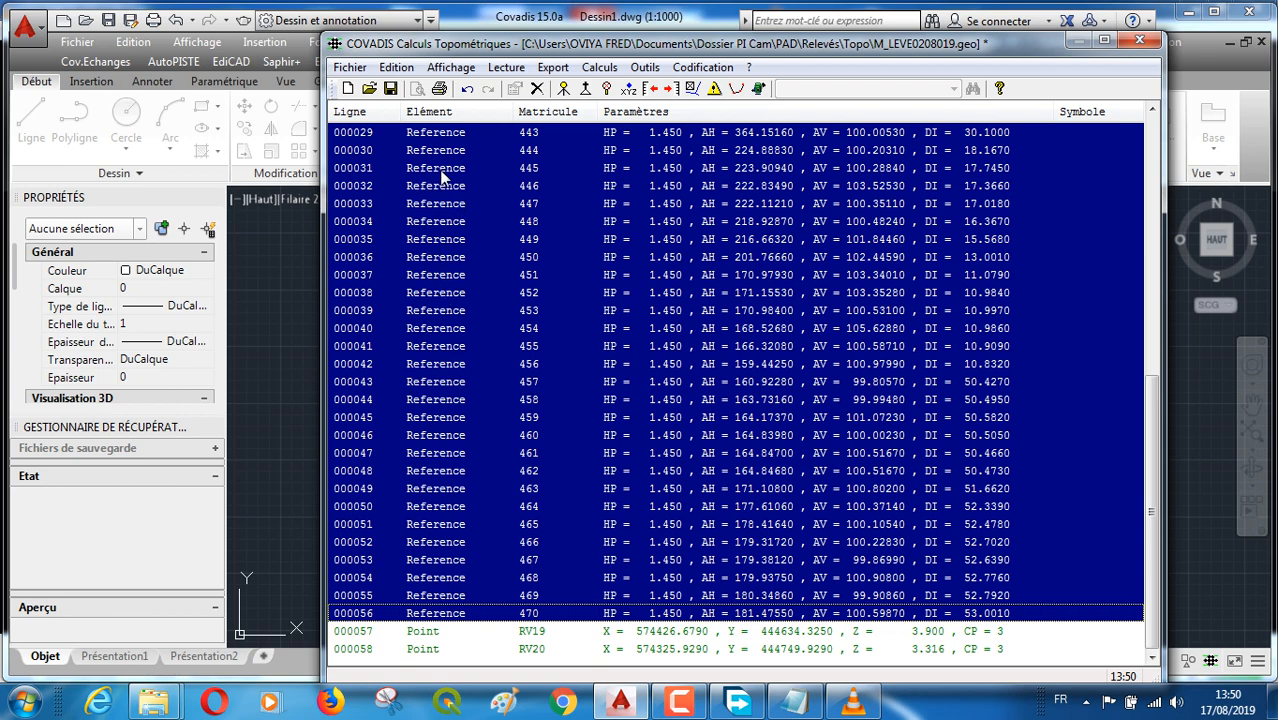
left_click(403, 70)
mouse_move(451, 68)
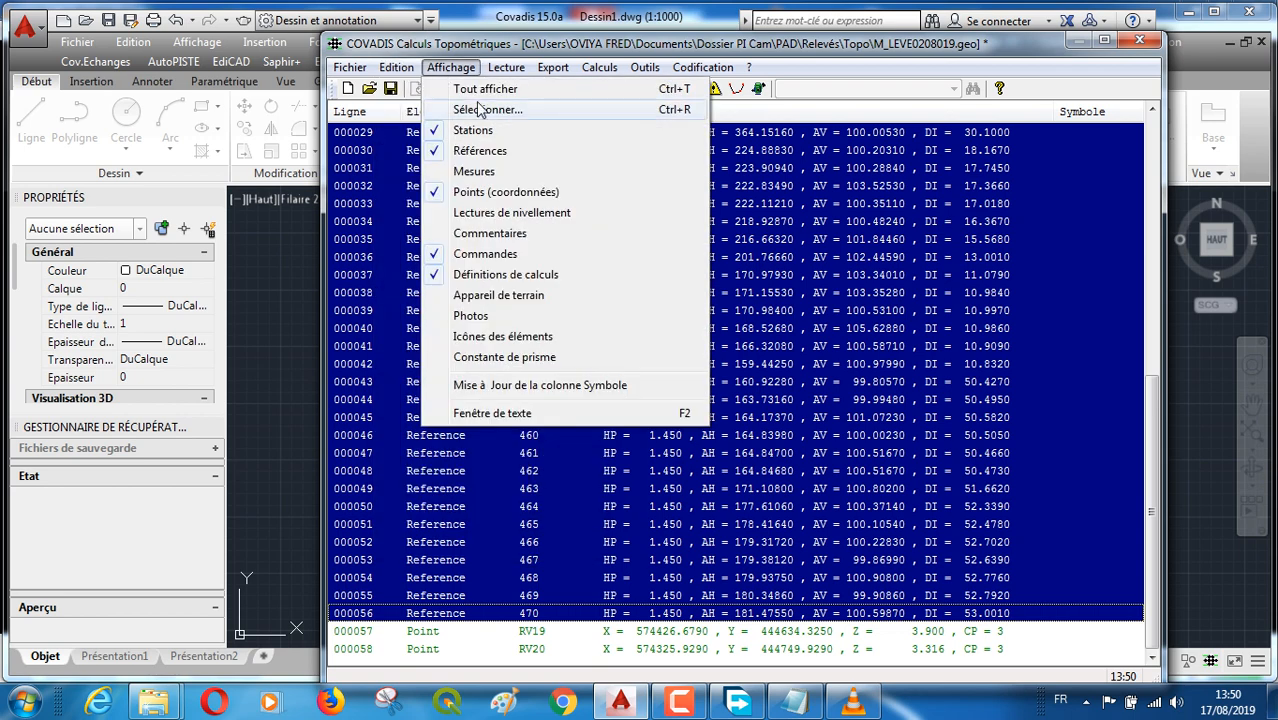
left_click(480, 110)
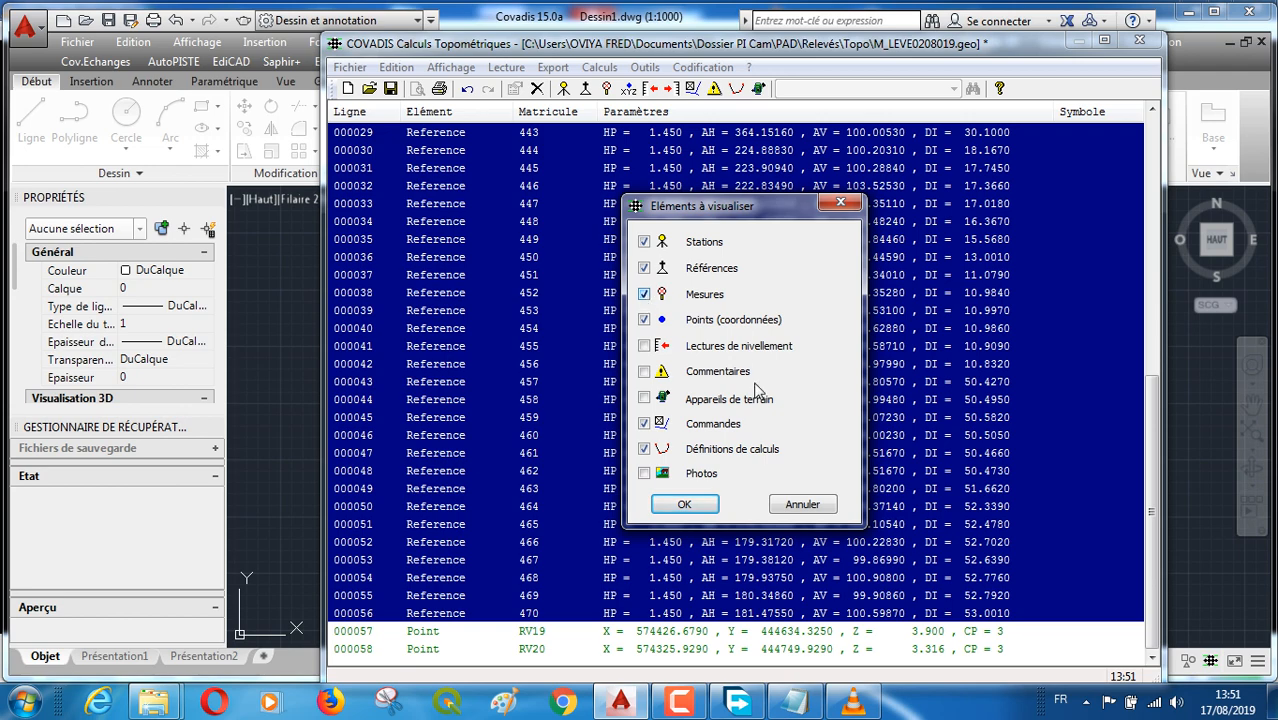
left_click(684, 506)
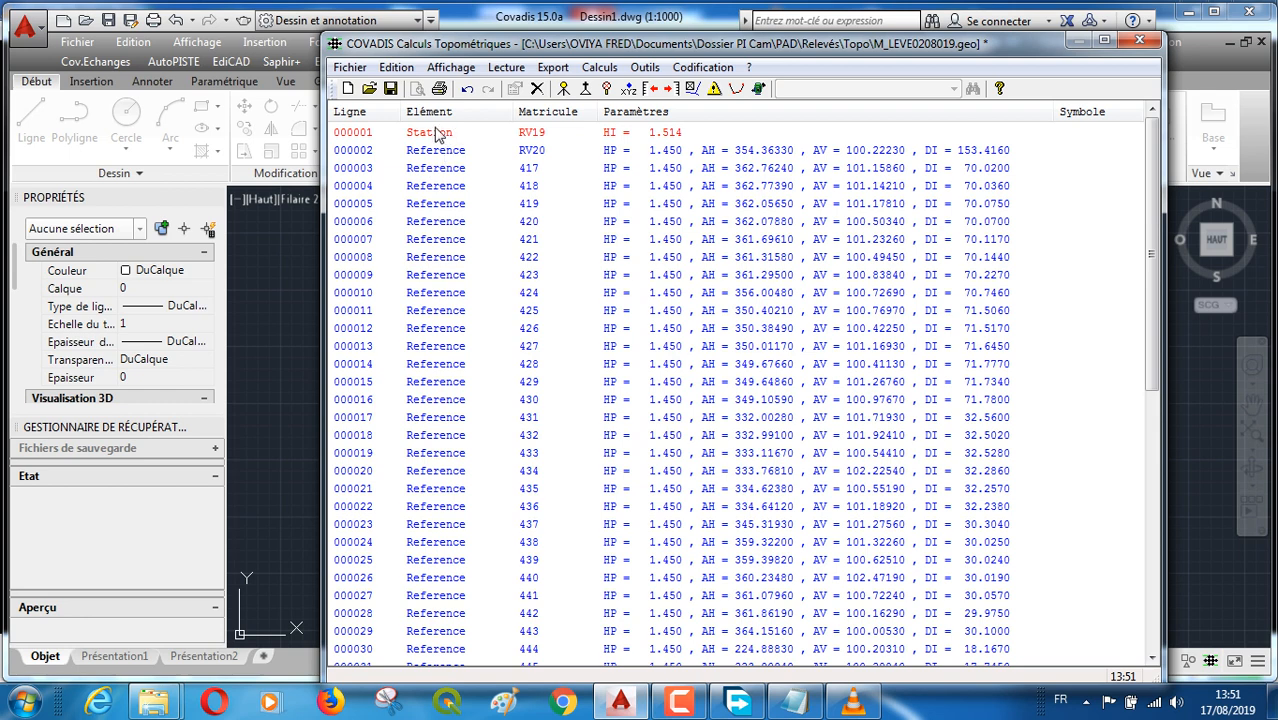
left_click(441, 174)
right_click(441, 174)
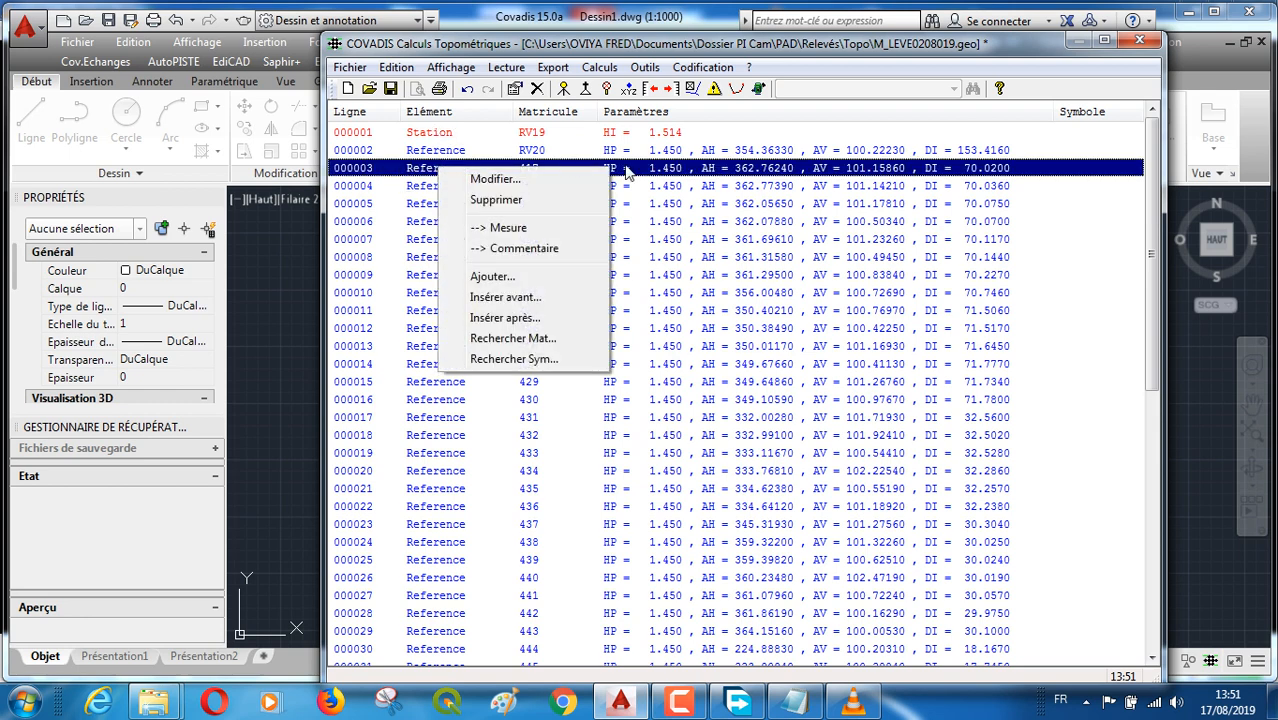
left_click(1080, 284)
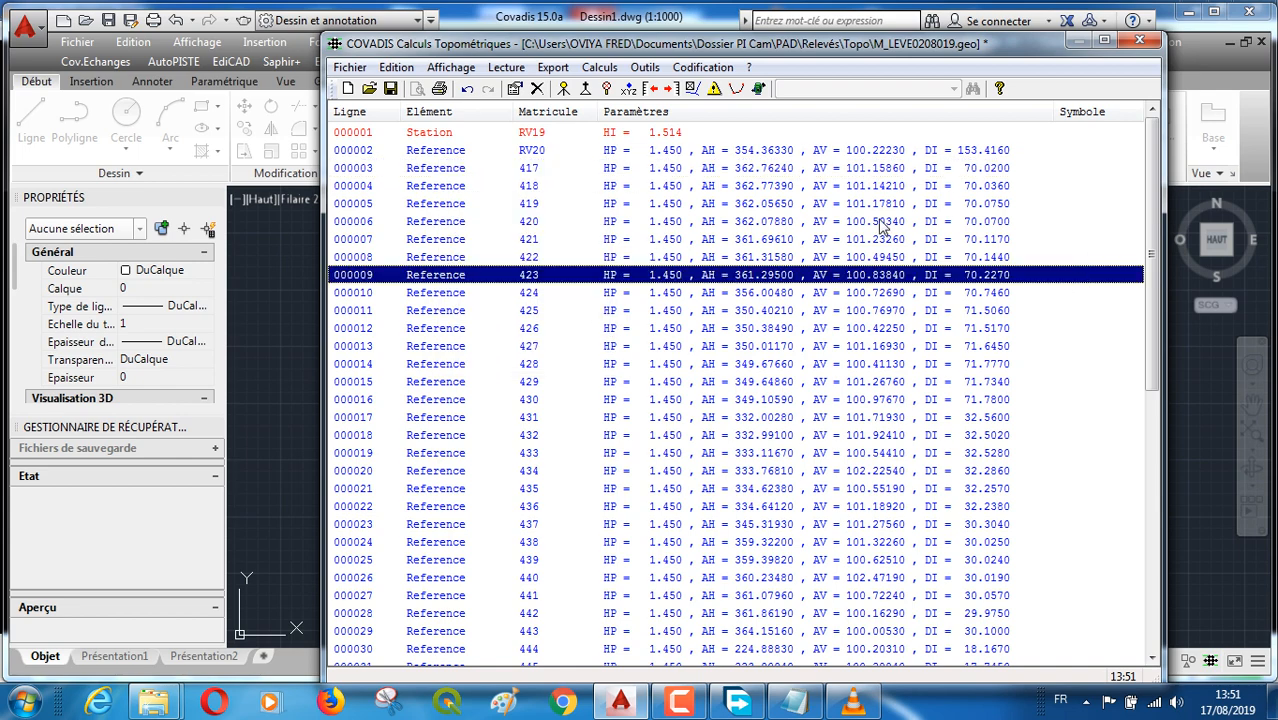
left_click(445, 150)
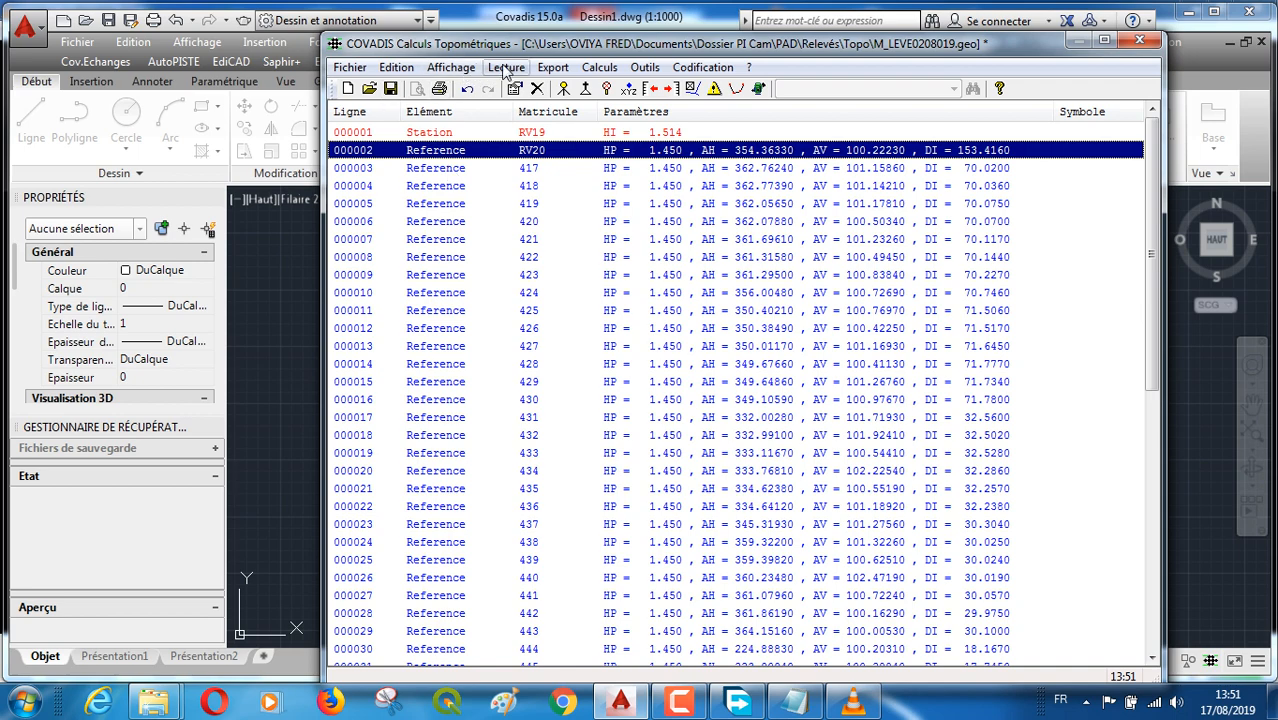
Limit the visualised elements to Références by hiding Stations, Mesures, Points (coordonnées), Commandes and Définitions de calculs
left_click(452, 68)
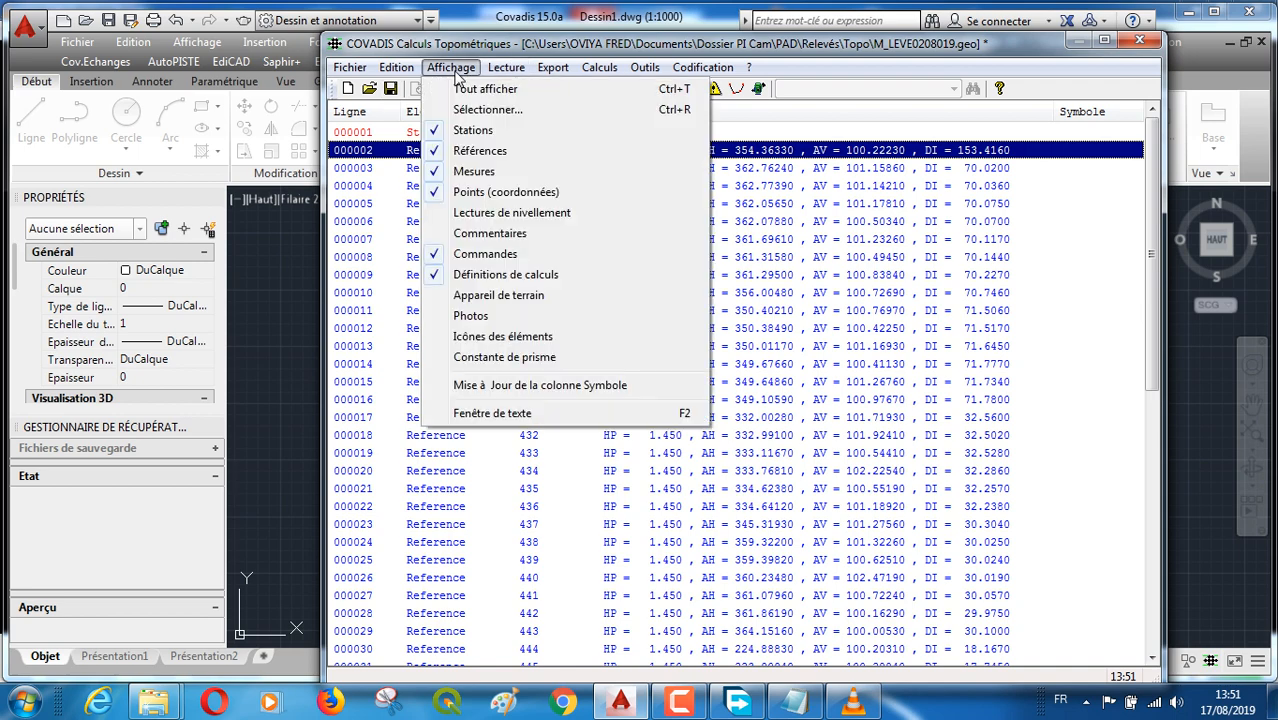
left_click(488, 109)
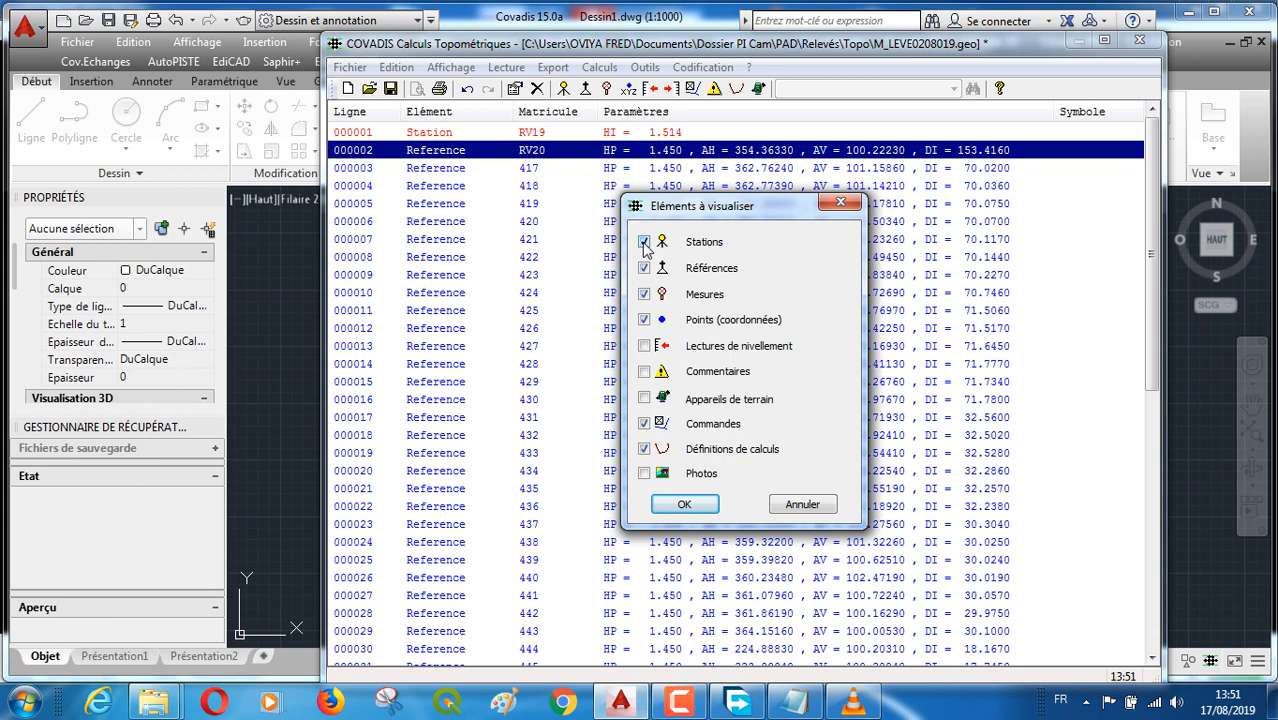
left_click(644, 243)
left_click(645, 295)
left_click(644, 320)
left_click(644, 423)
key("Return")
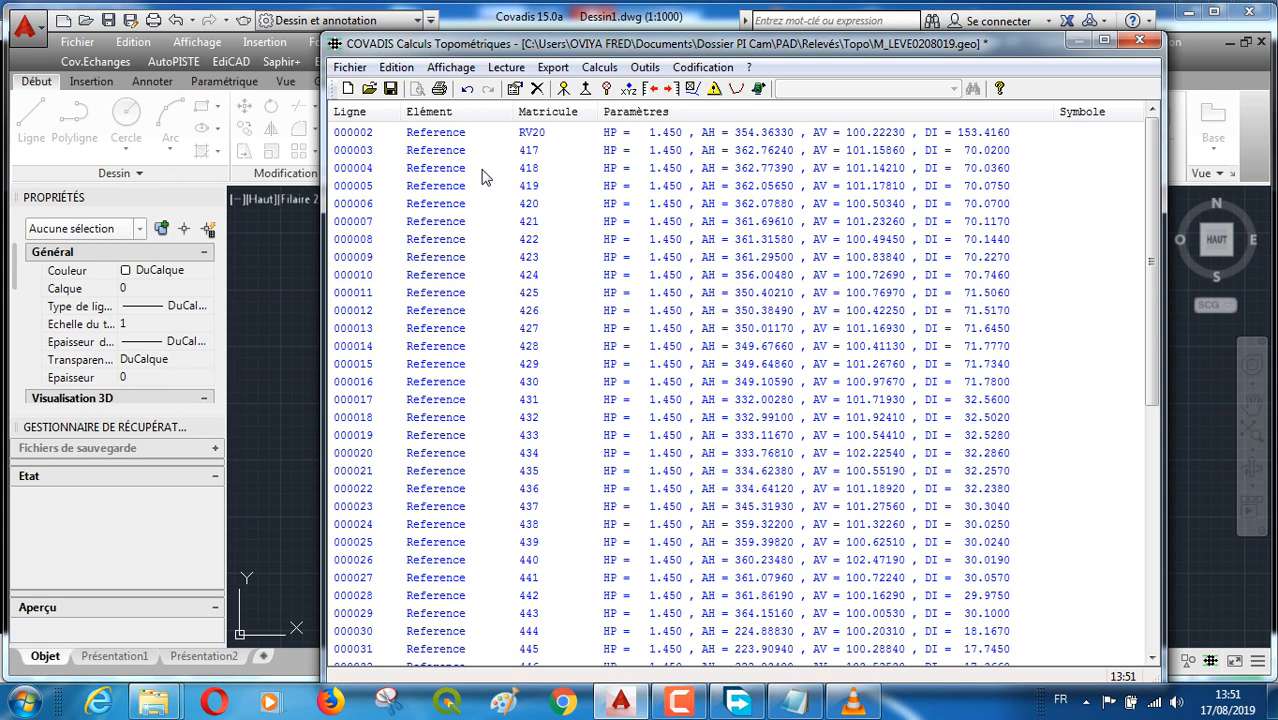
Convert all listed references, from RV20 on line 000002 through 470 on line 000056, to measurements
left_click(449, 136)
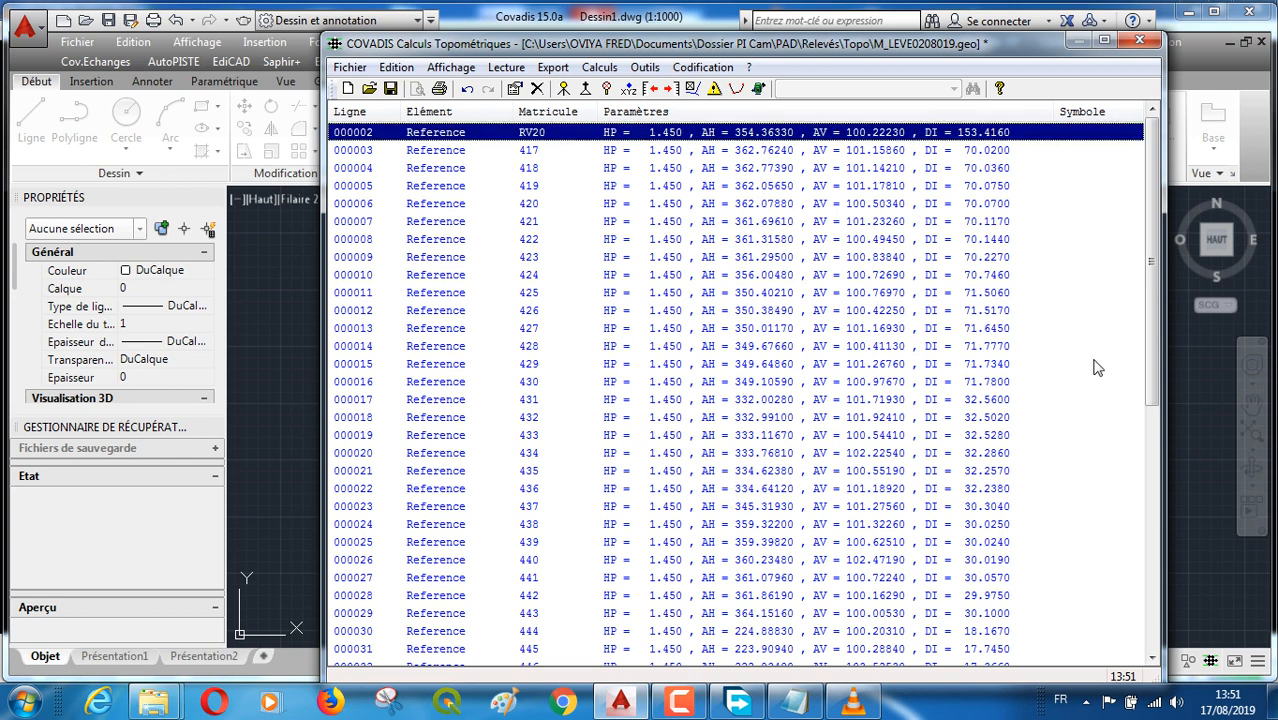
left_click_drag(1156, 317, 1155, 508)
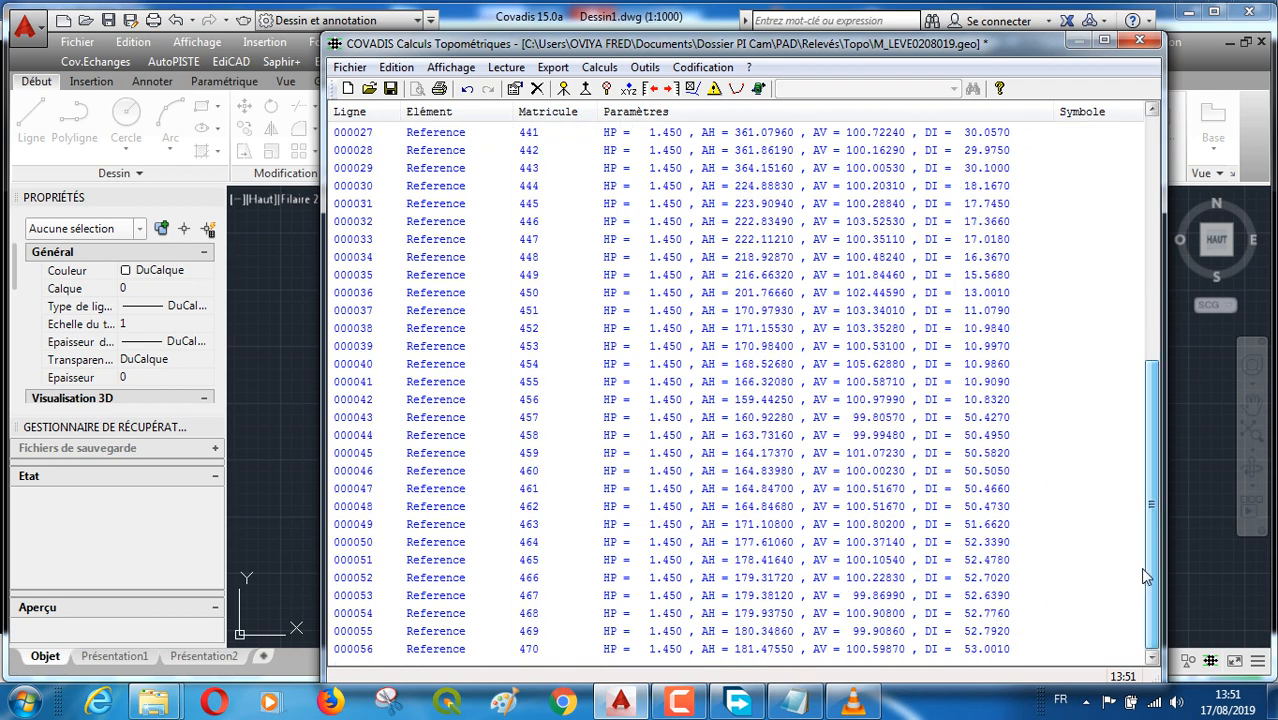
left_click(432, 652, "shift")
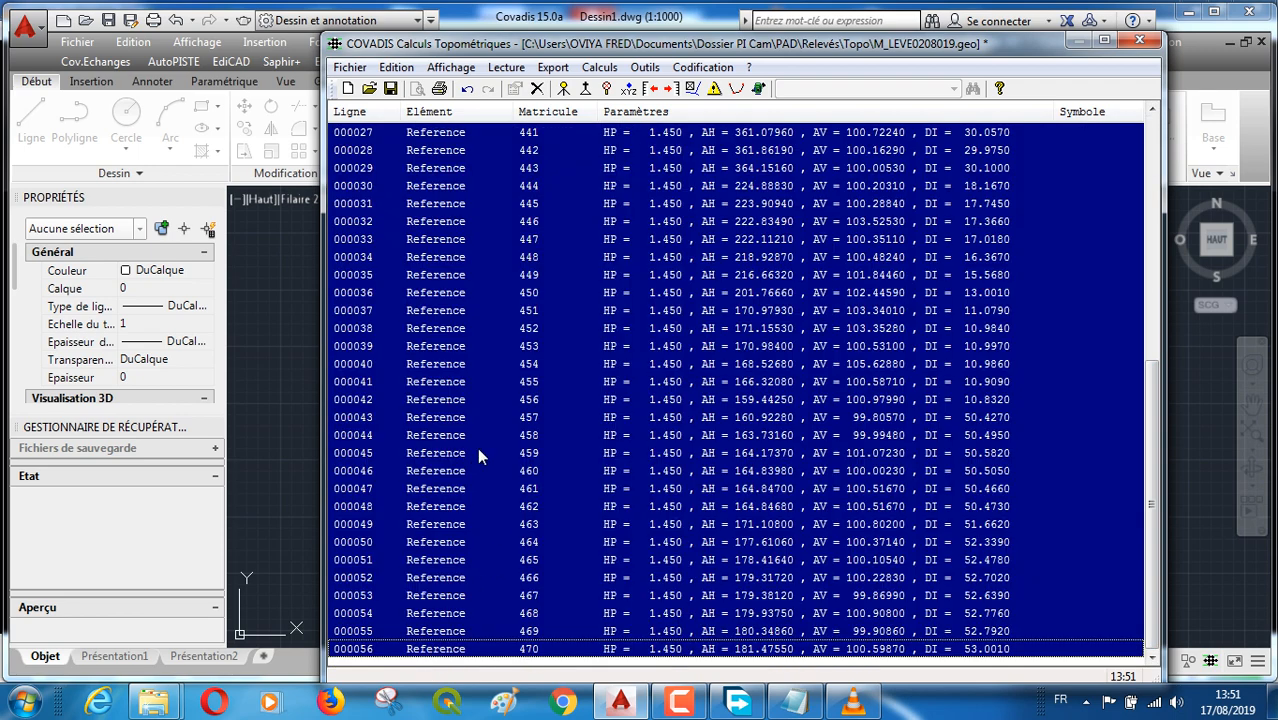
right_click(455, 381)
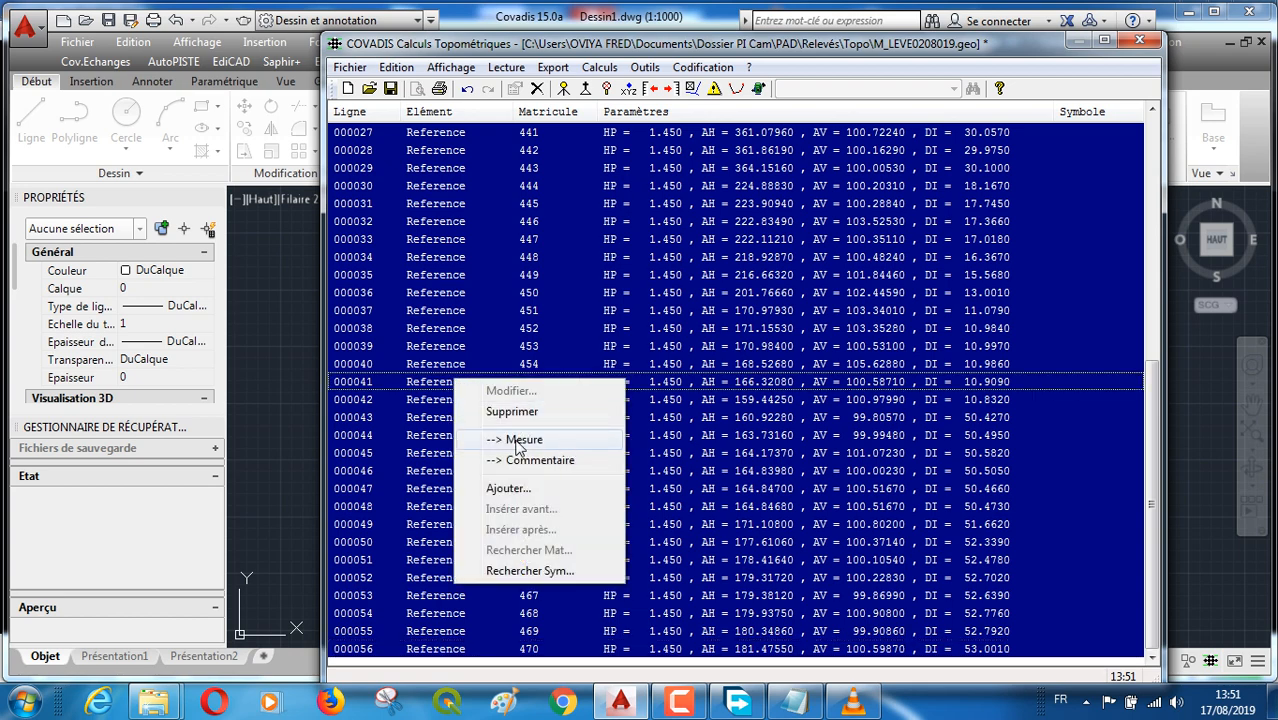
left_click(517, 443)
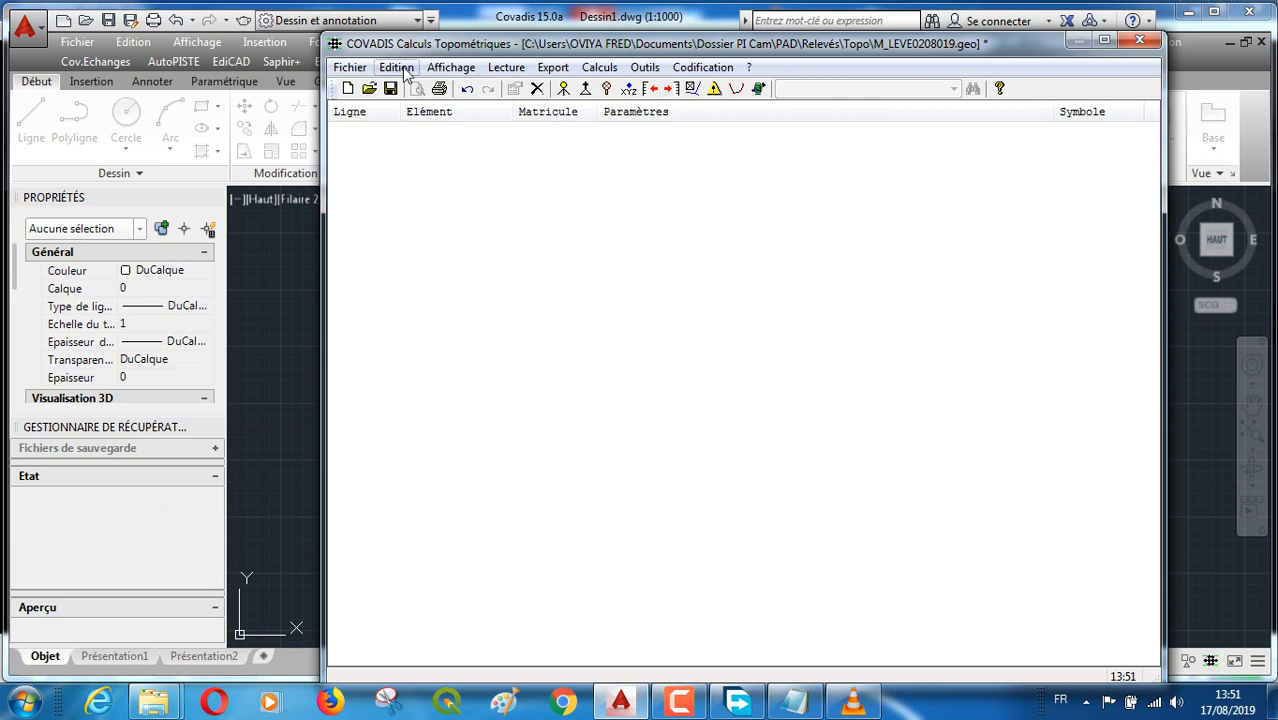
Display Mesures in the list and convert only the RV20 measurement on line 000002 to a reference
left_click(450, 67)
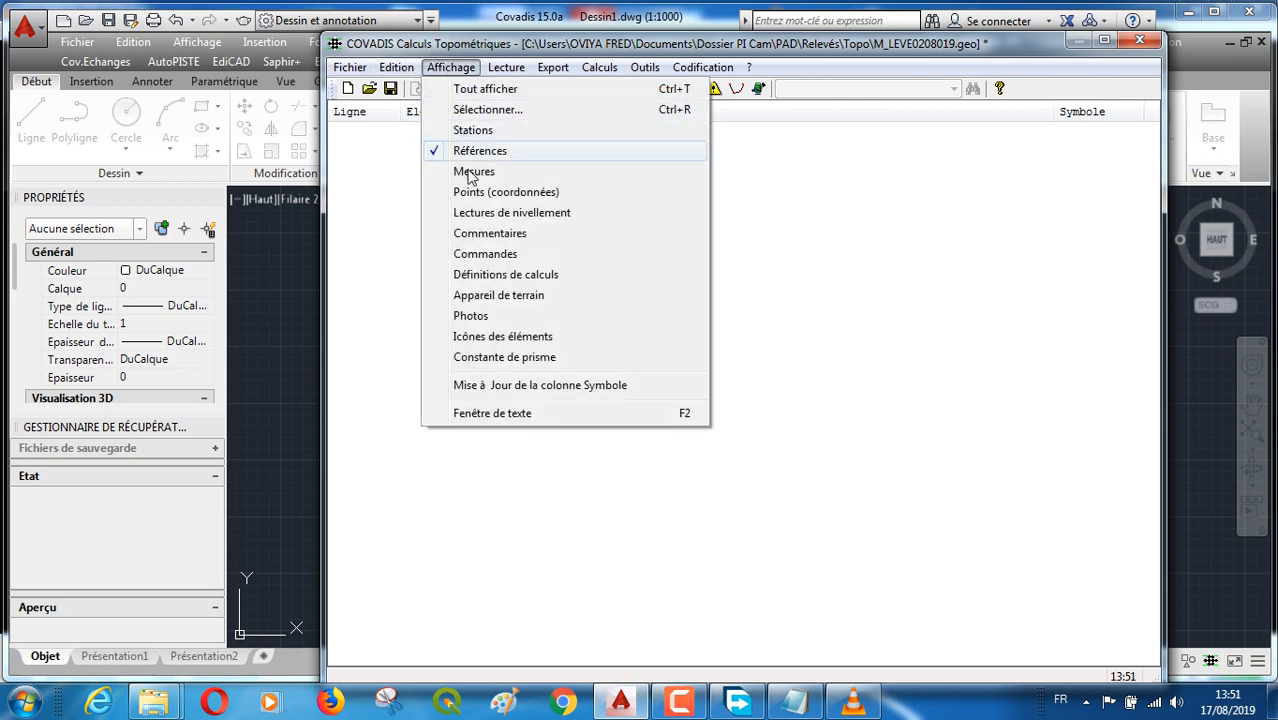
left_click(473, 173)
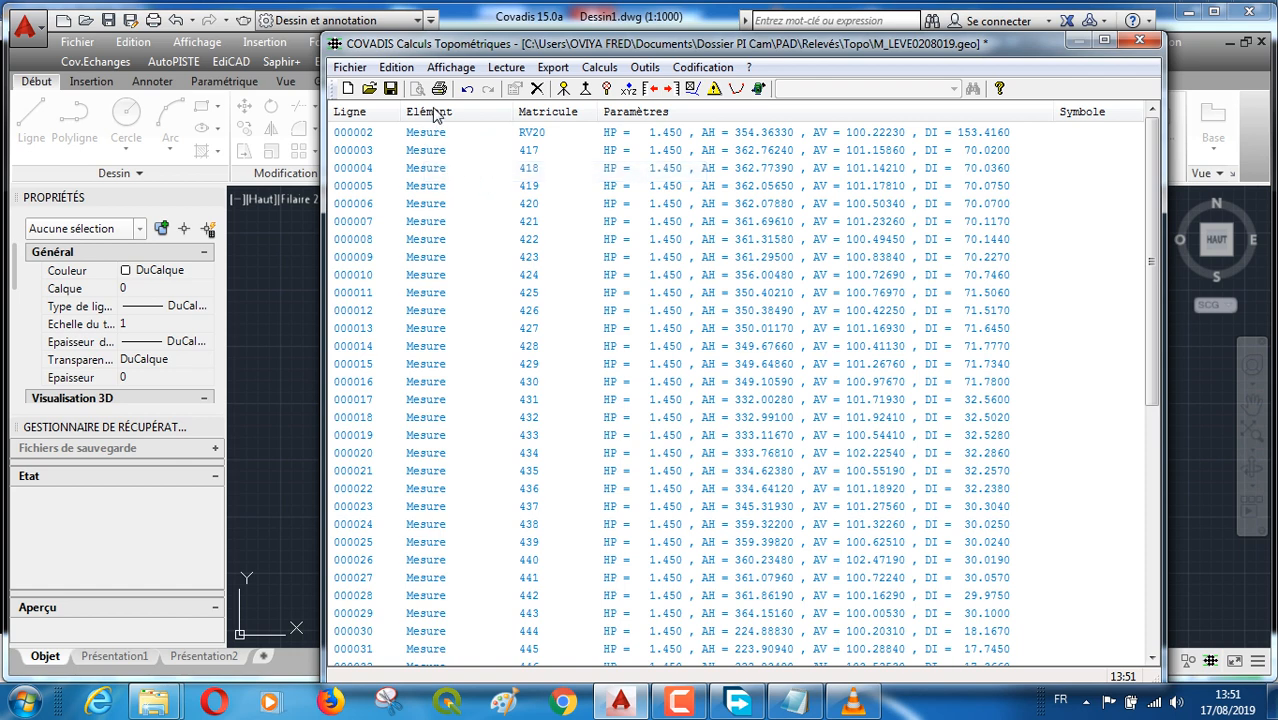
right_click(418, 136)
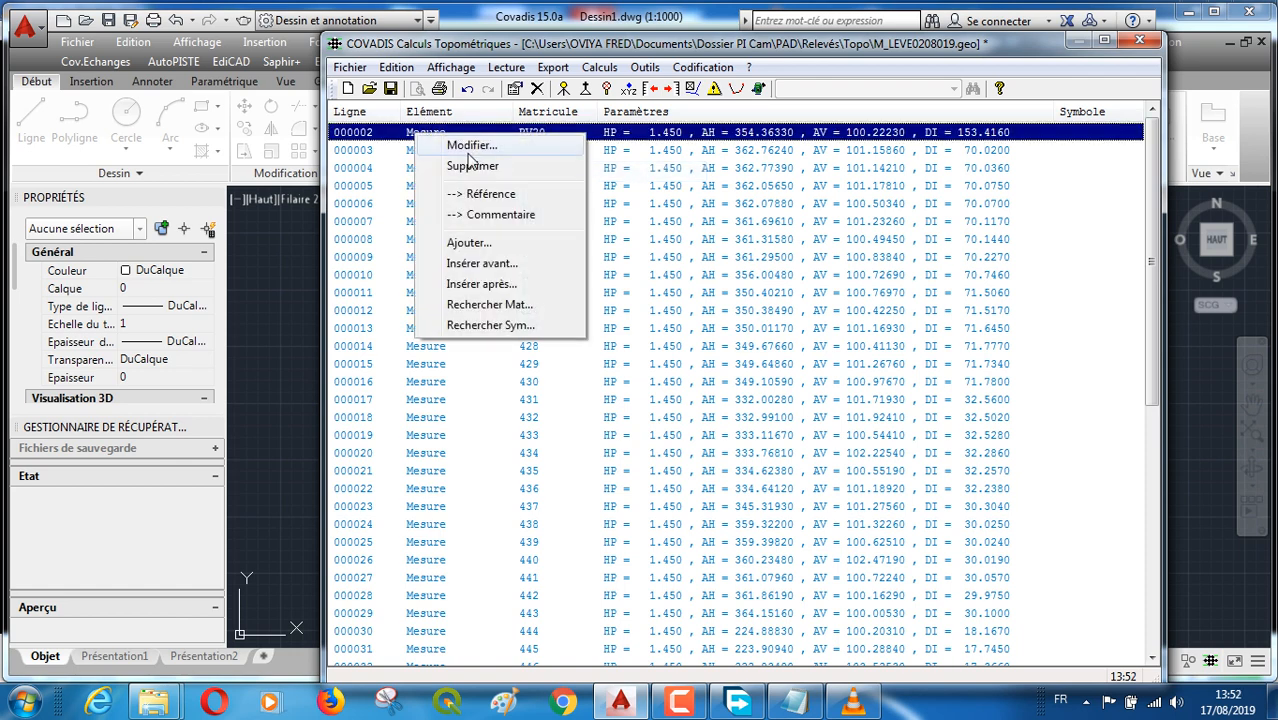
left_click(495, 198)
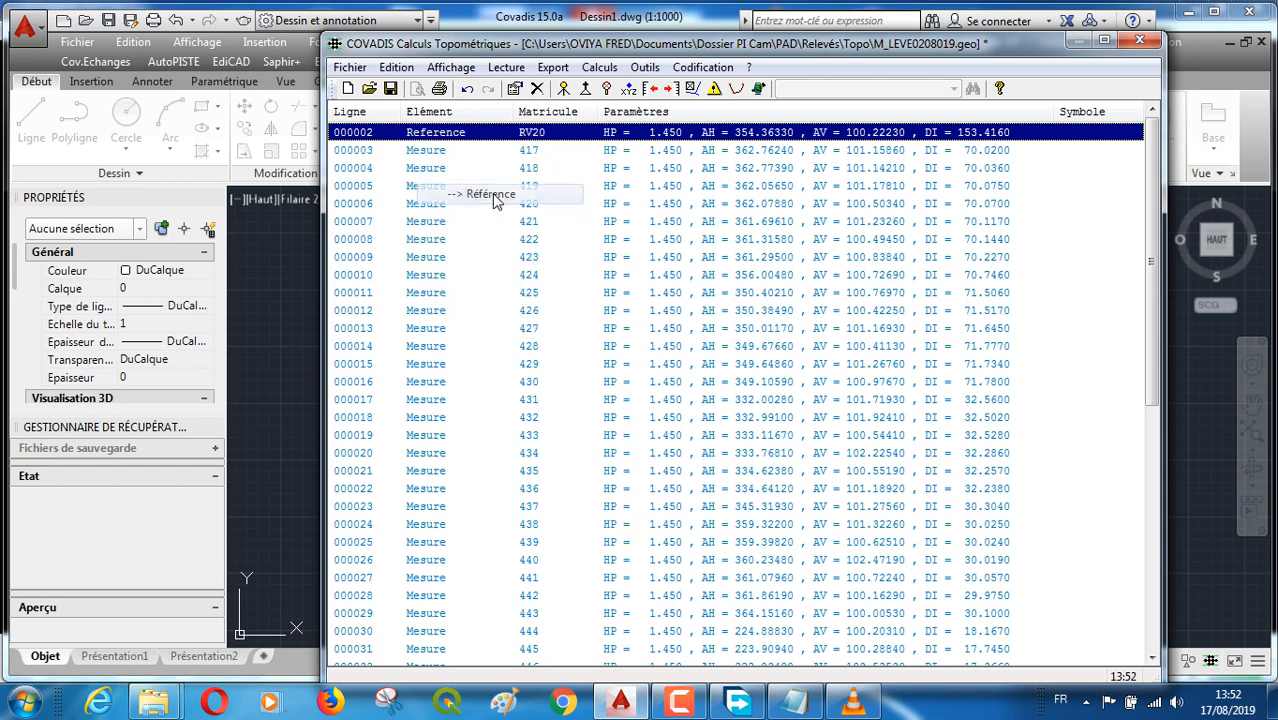
left_click(900, 226)
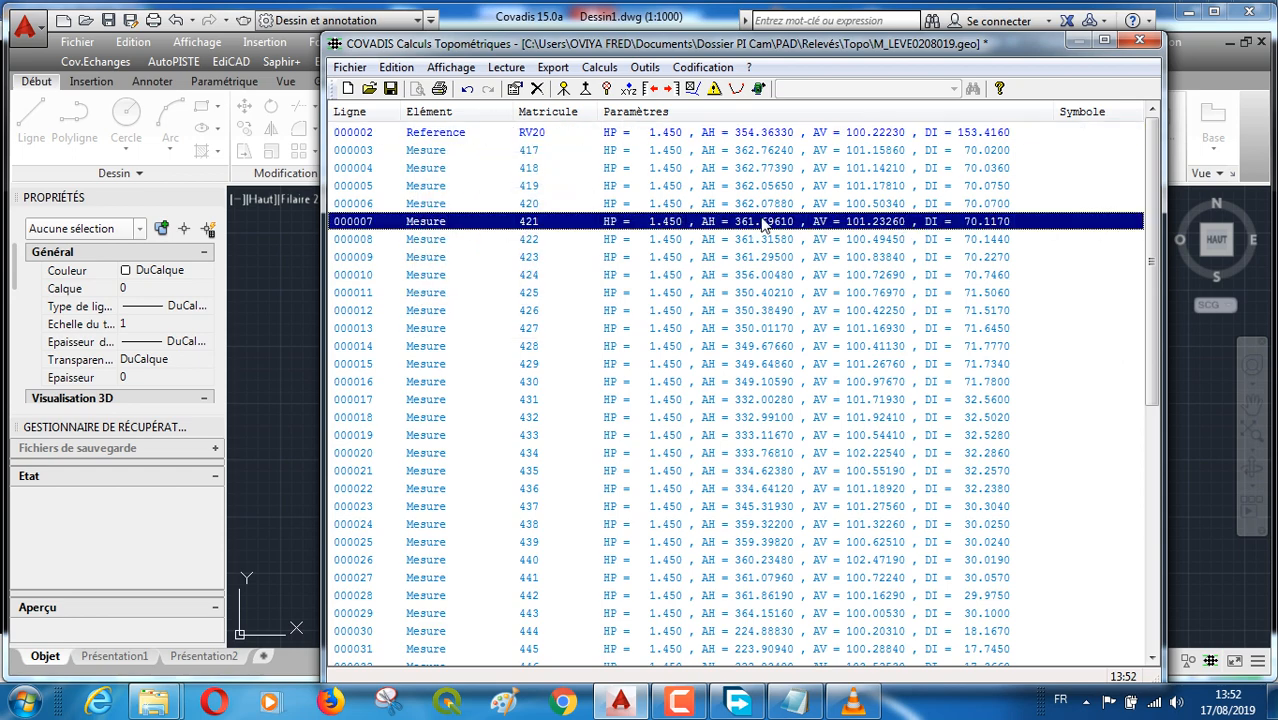
Add Stations, Points (coordonnées), Commandes and Définitions de calculs to the visualised elements alongside Références and Mesures
left_click(452, 66)
left_click(525, 106)
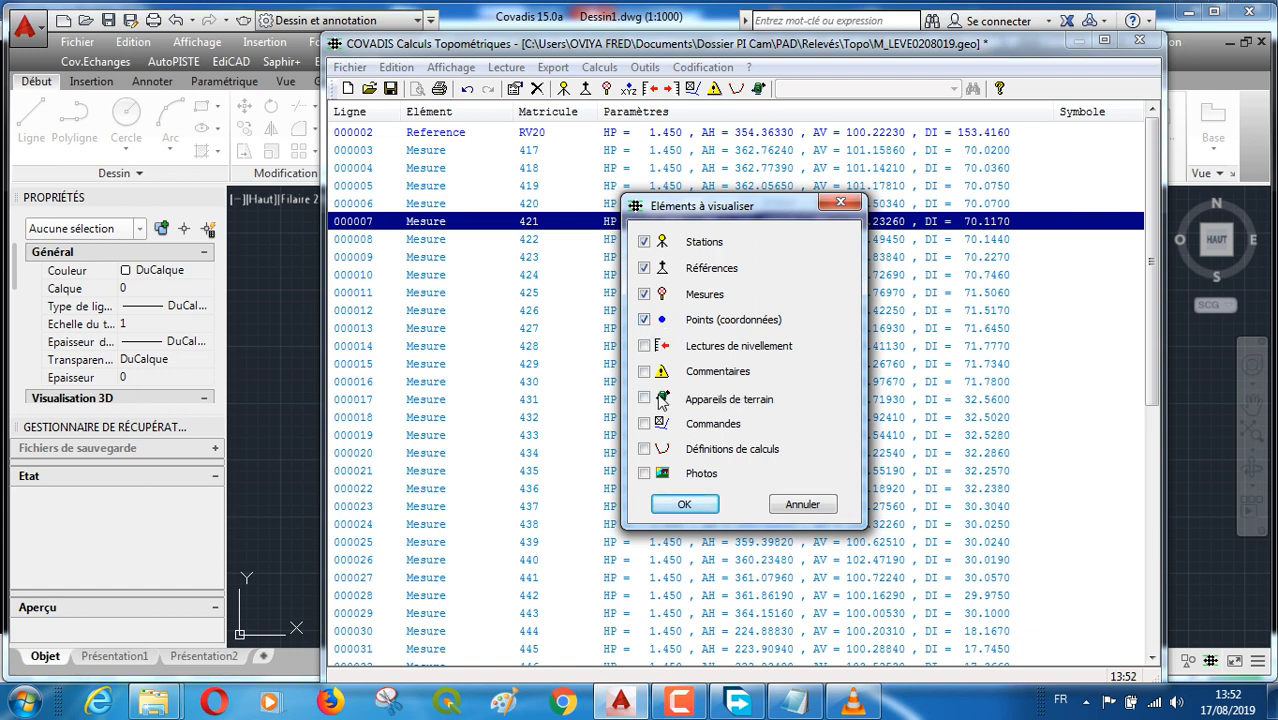
left_click(644, 424)
left_click(644, 449)
left_click(686, 505)
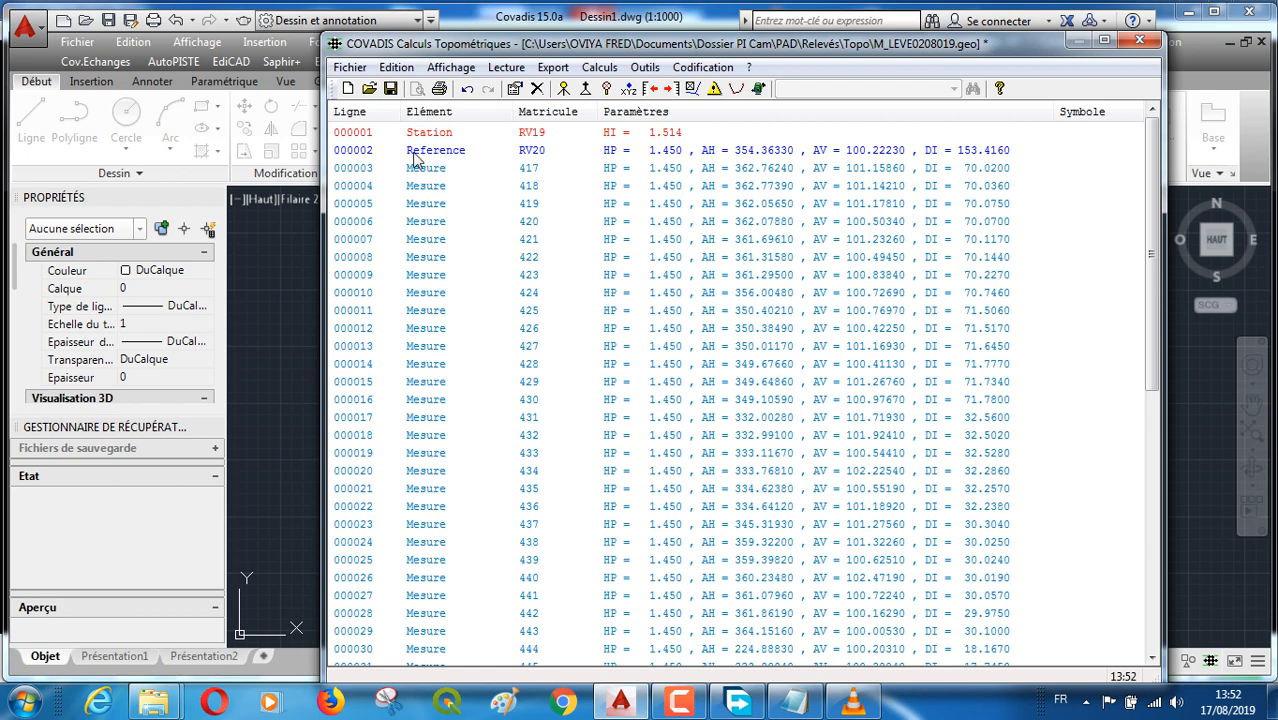
In the calculation options, select Cadastrales de 1988 tolerances for V0 and traverse calculations and Canevas polygonal de précision as the planimetric traverse type
left_click(643, 70)
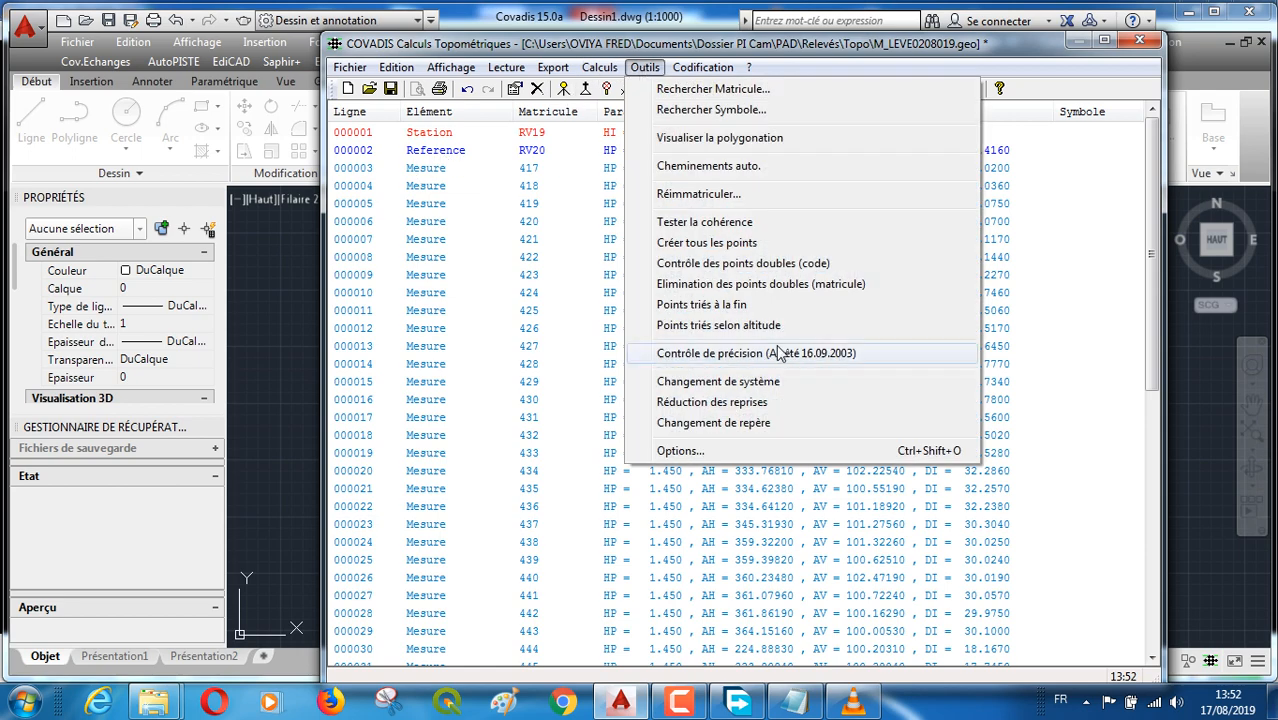
left_click(682, 452)
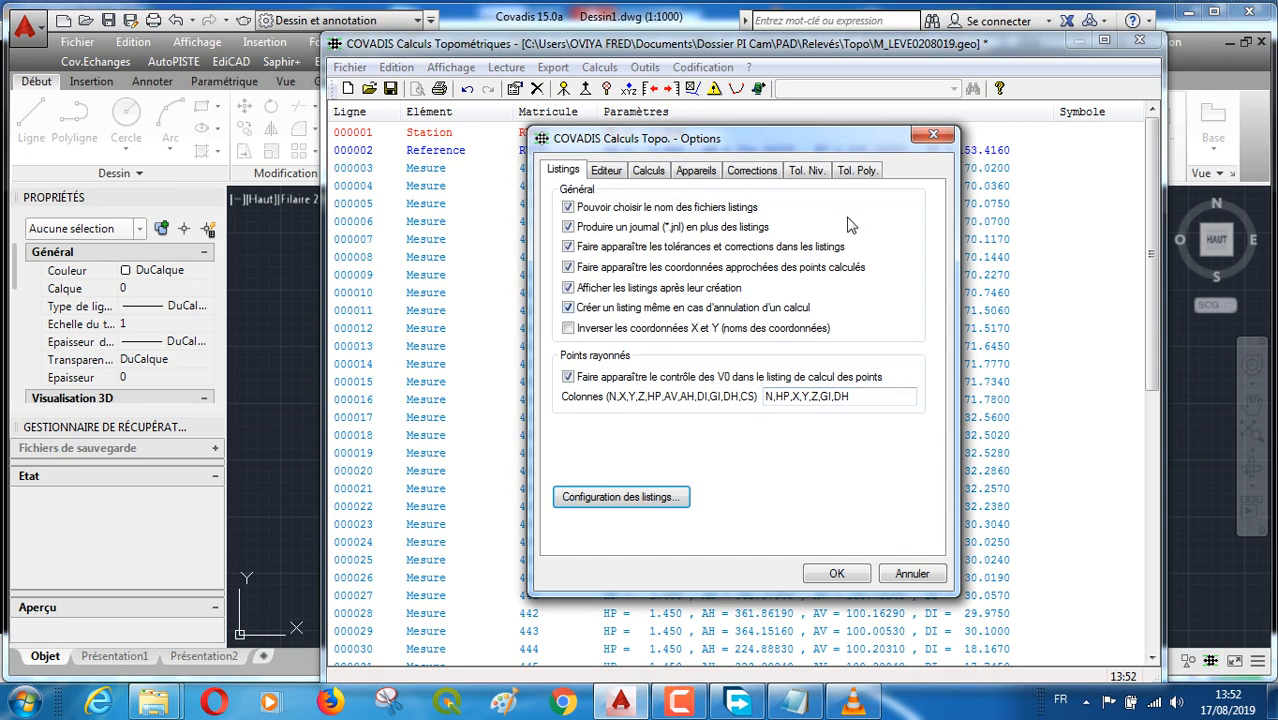
left_click(800, 172)
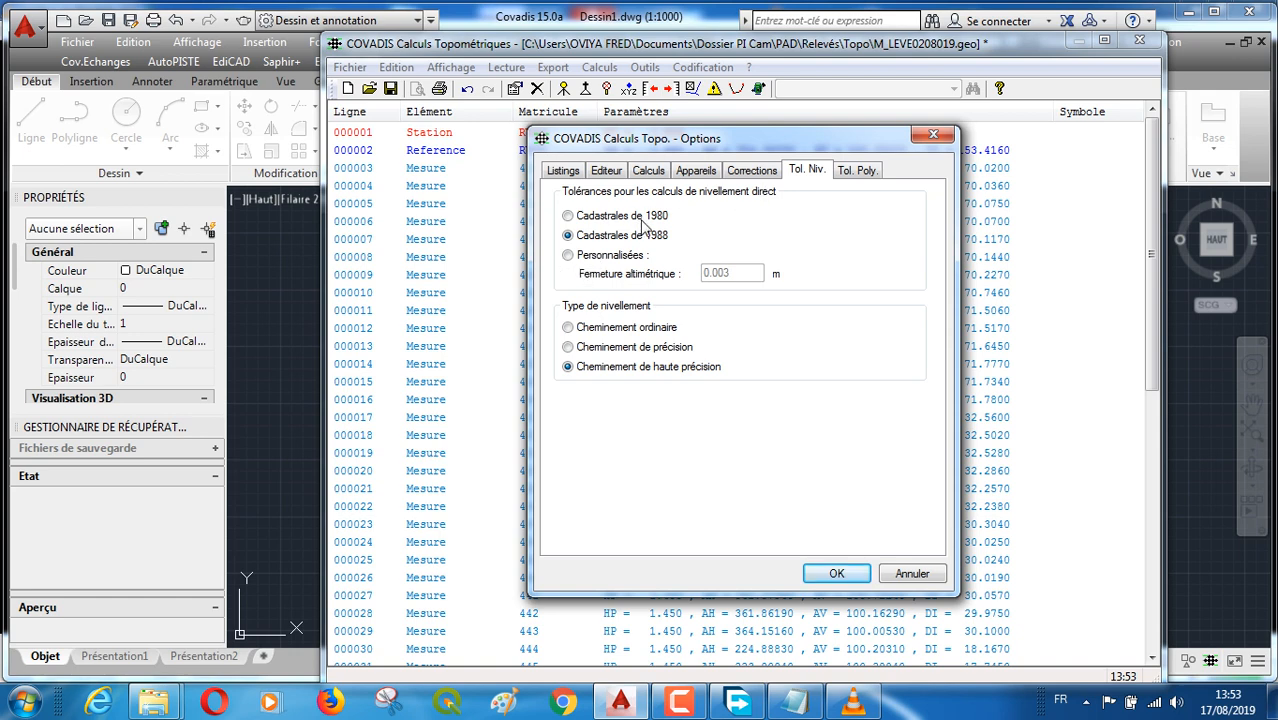
left_click(853, 172)
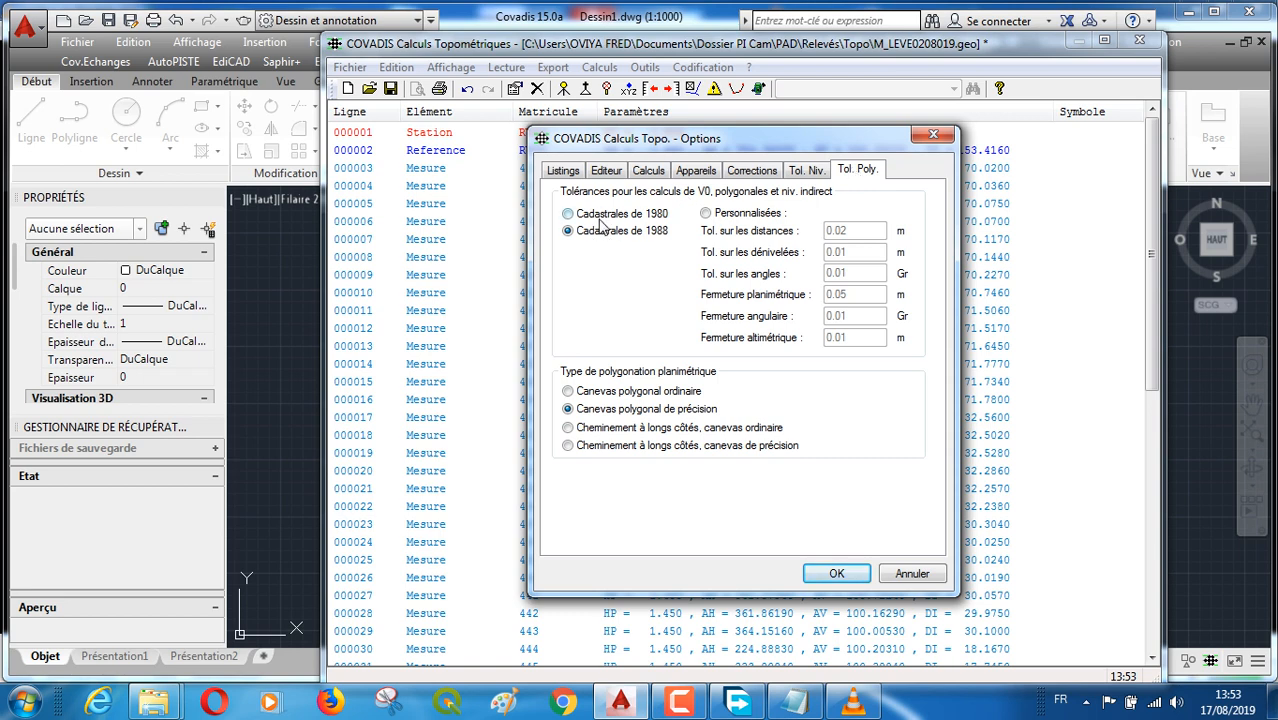
left_click(706, 214)
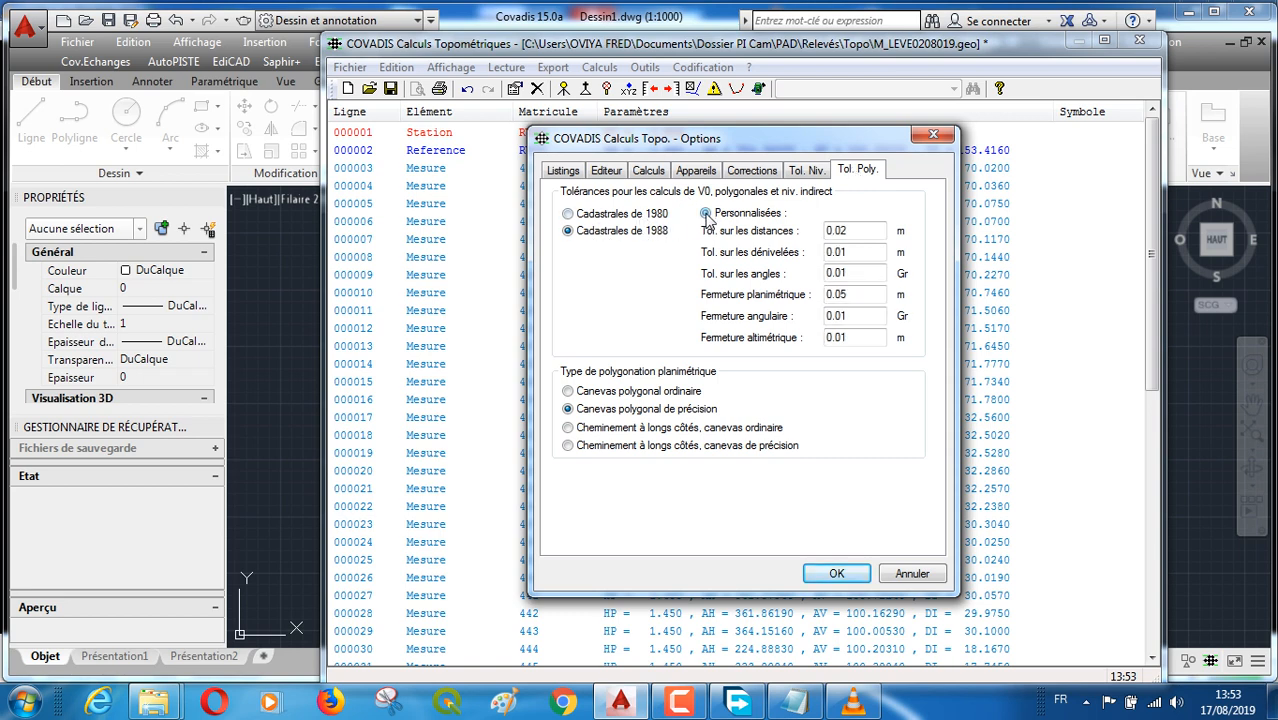
left_click(568, 231)
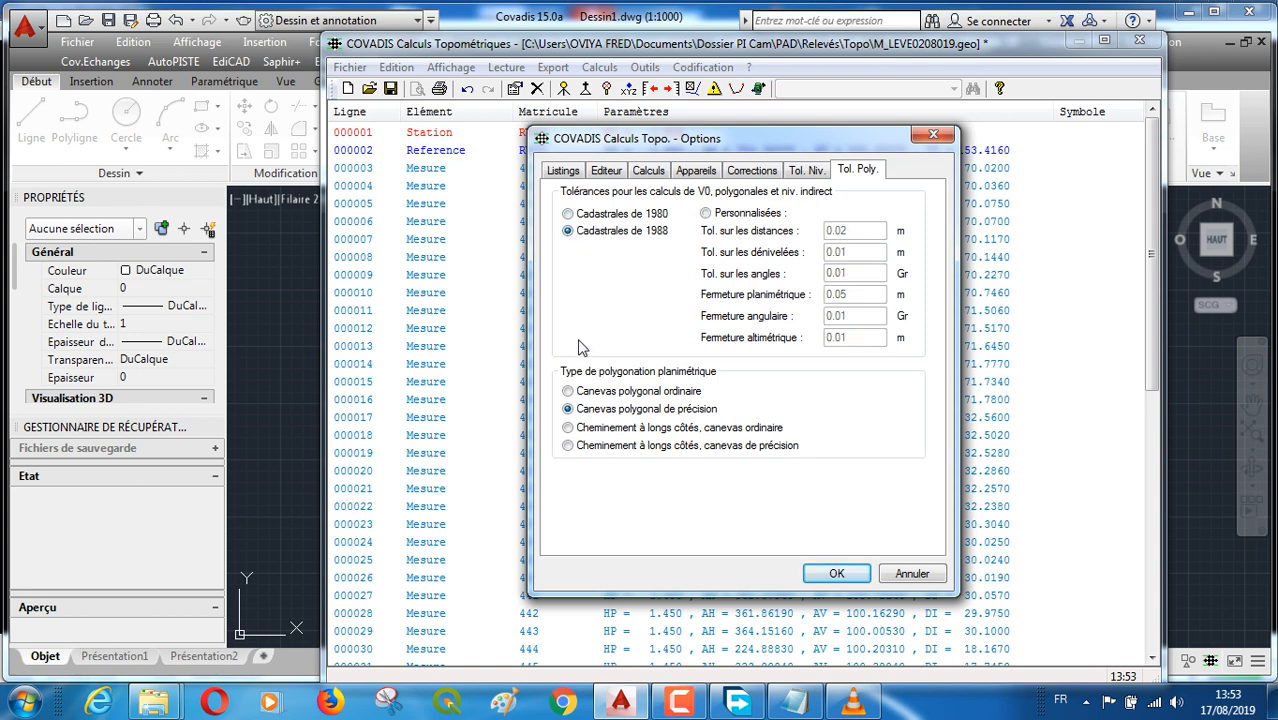
left_click(568, 410)
Set the corrections projection to Projection UTM Nord fuseau 32, leaving the per-sighting correction calculation off
left_click(753, 172)
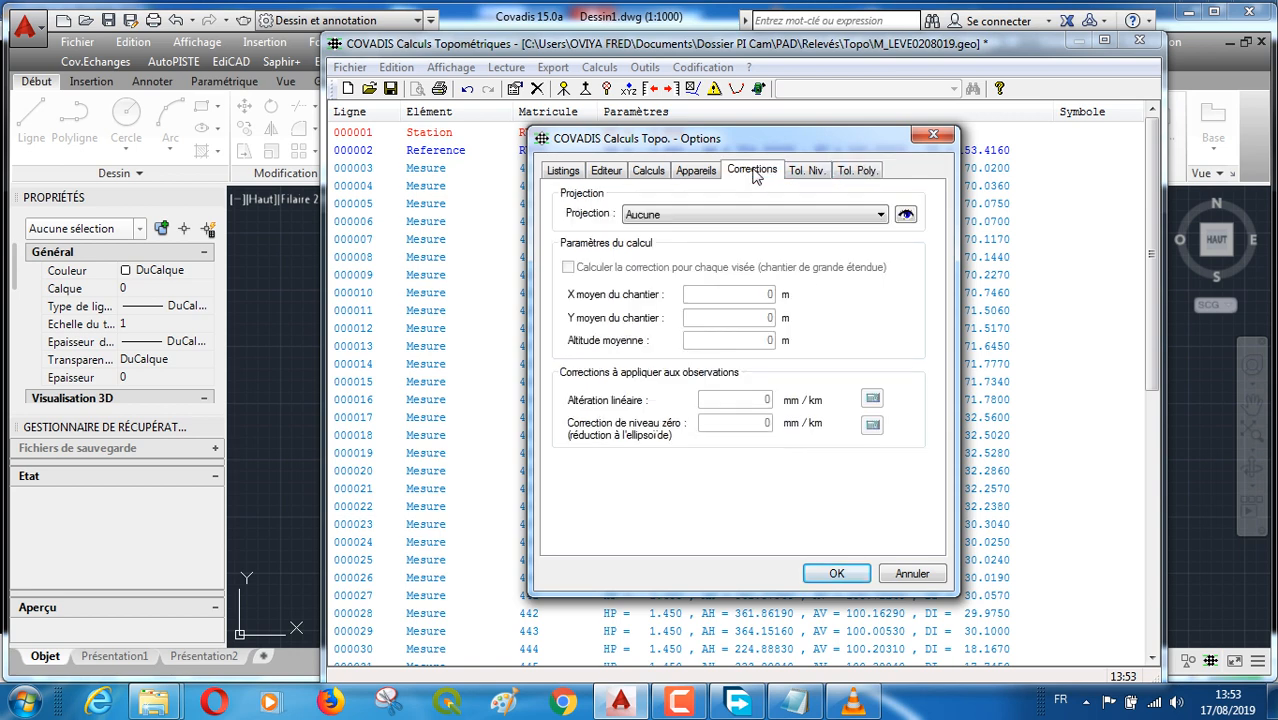
left_click(881, 216)
scroll(787, 400, "down", 3)
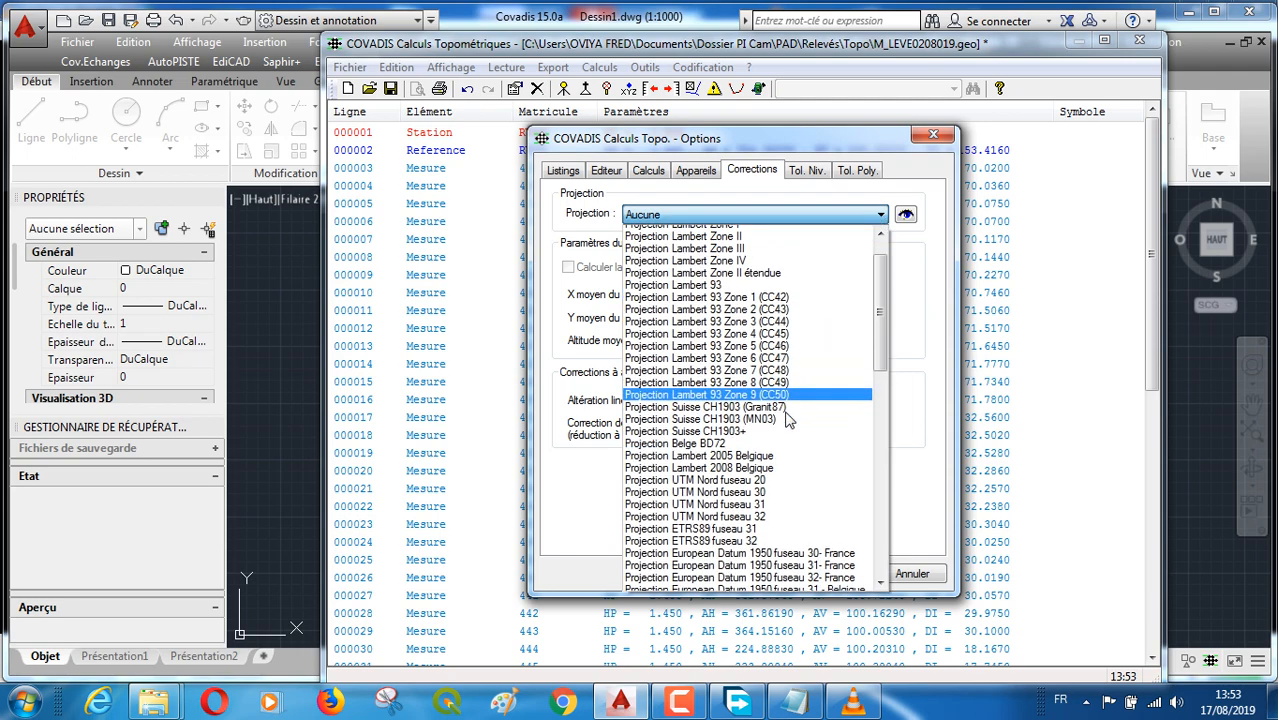
scroll(787, 420, "down", 4)
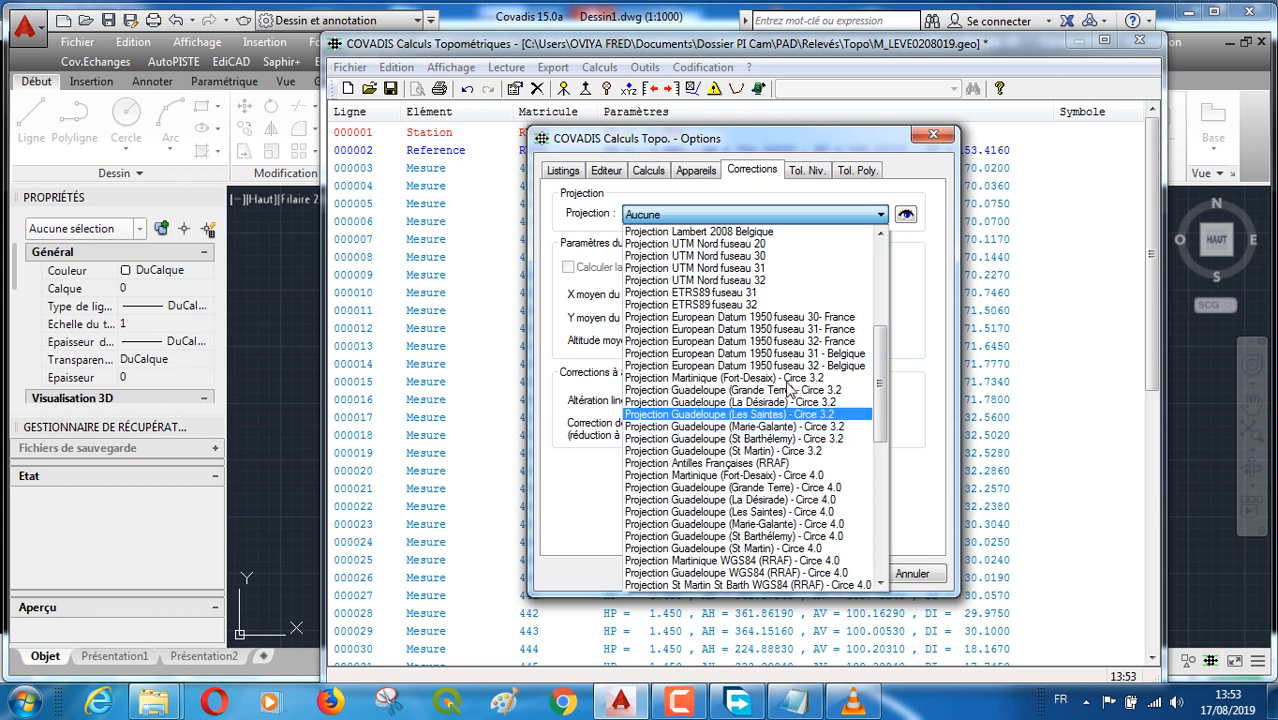
left_click(802, 282)
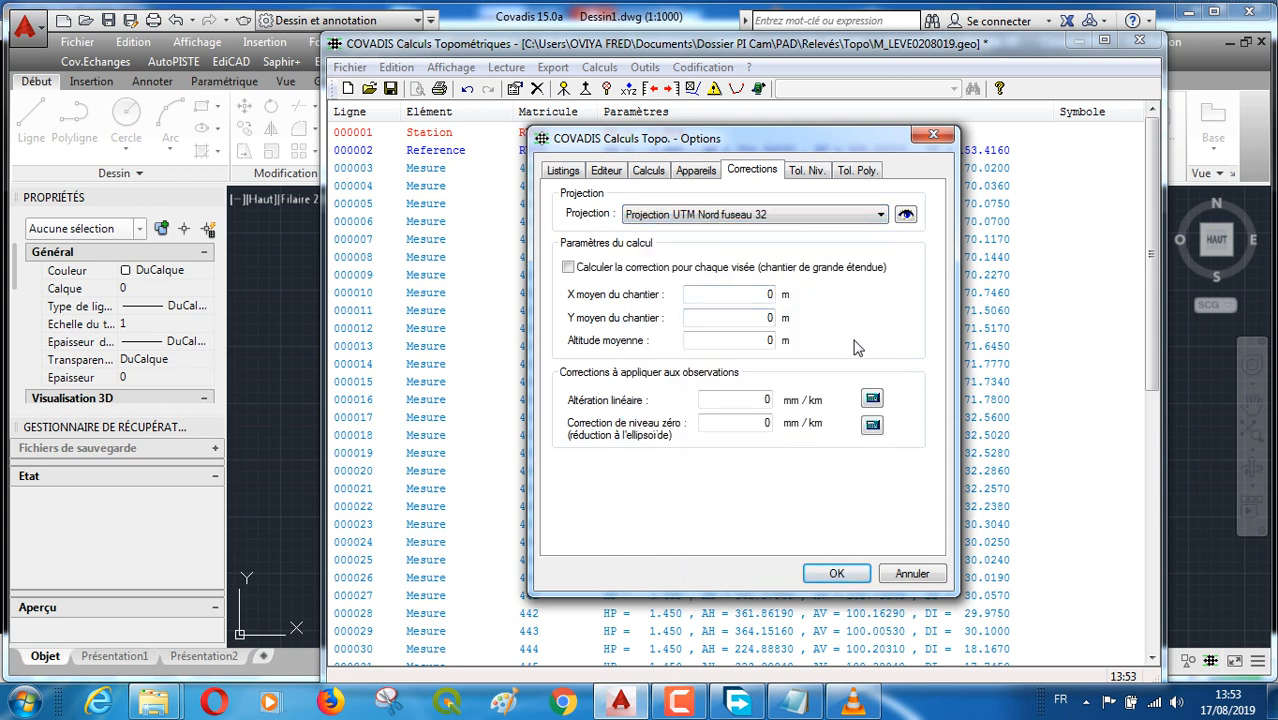
left_click(569, 272)
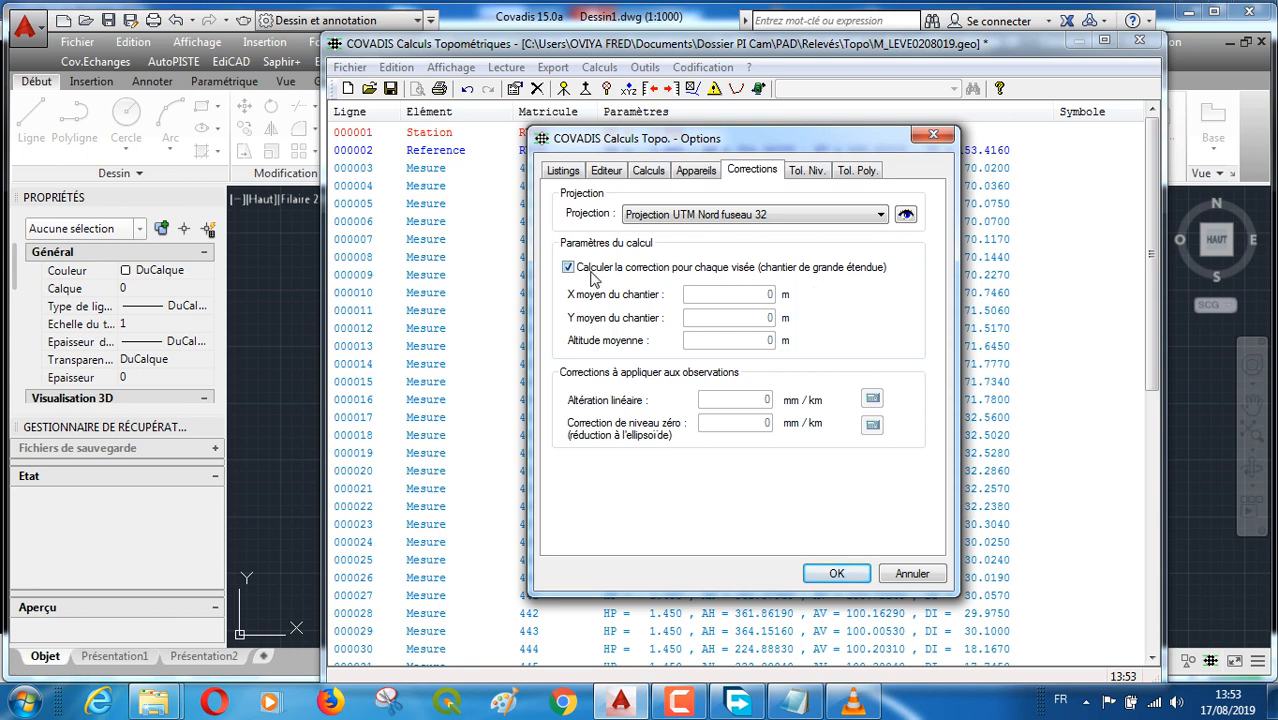
left_click(568, 267)
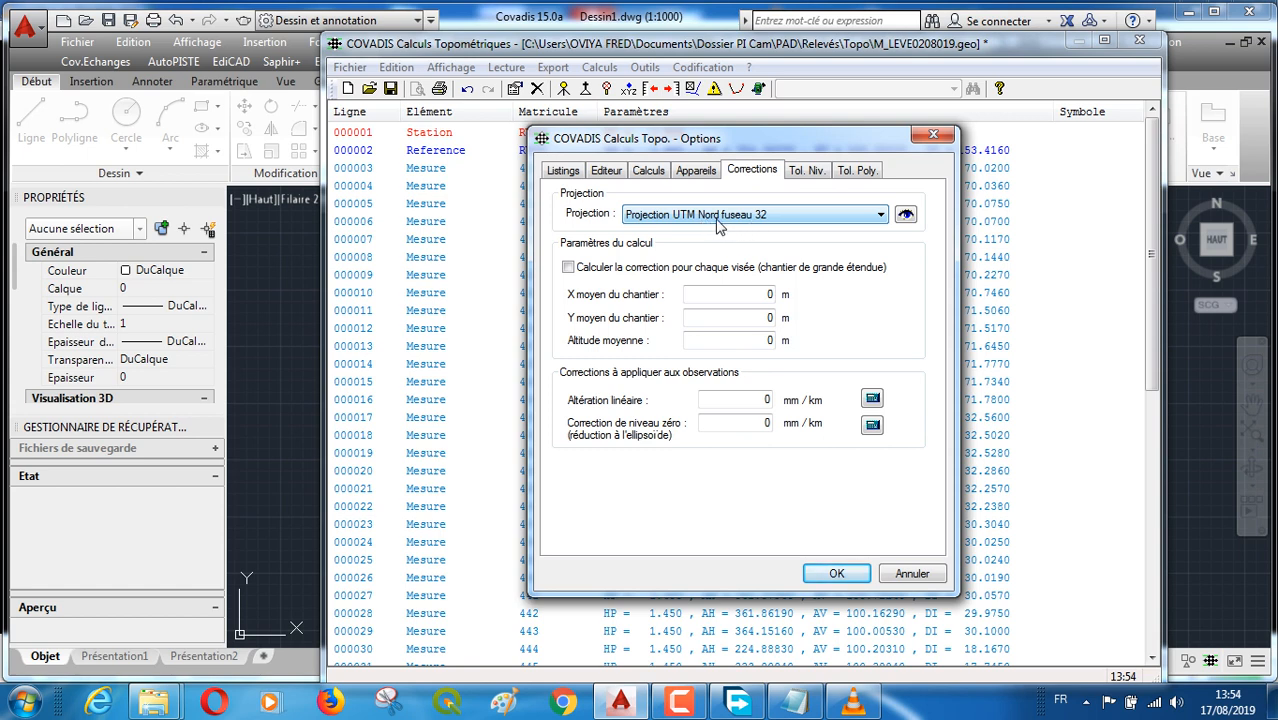
left_click(880, 218)
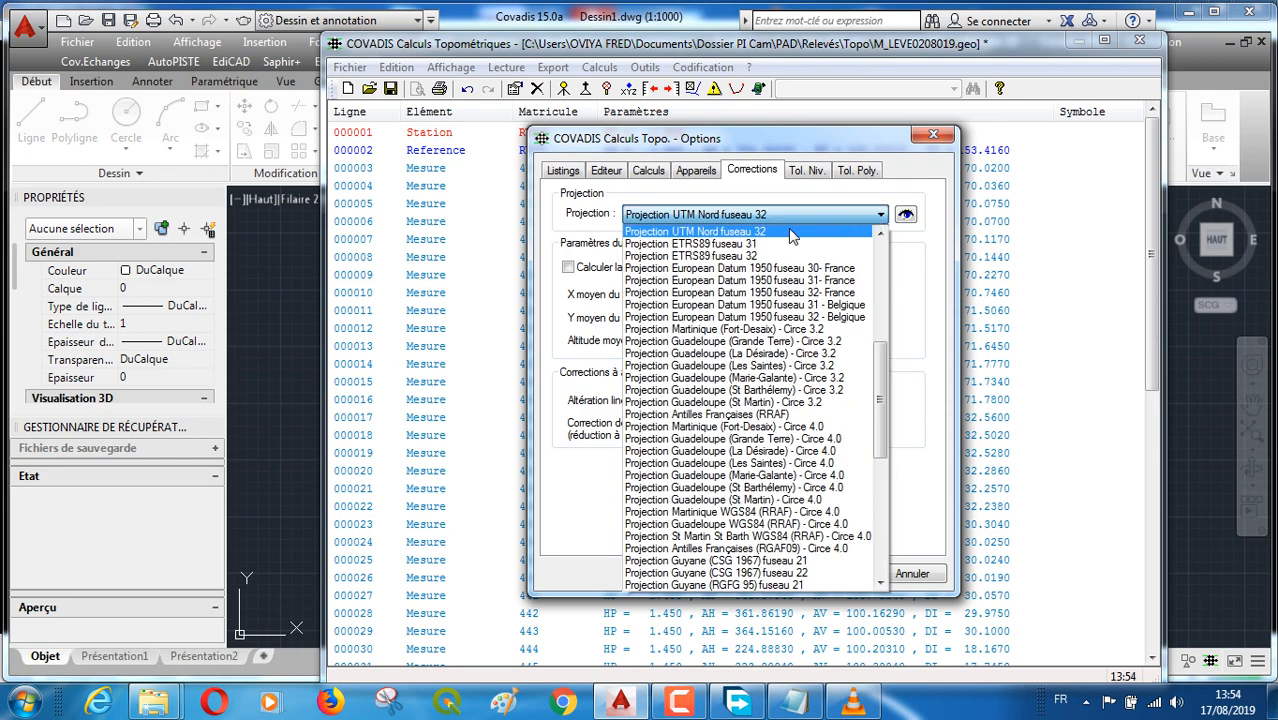
scroll(790, 232, "up", 1)
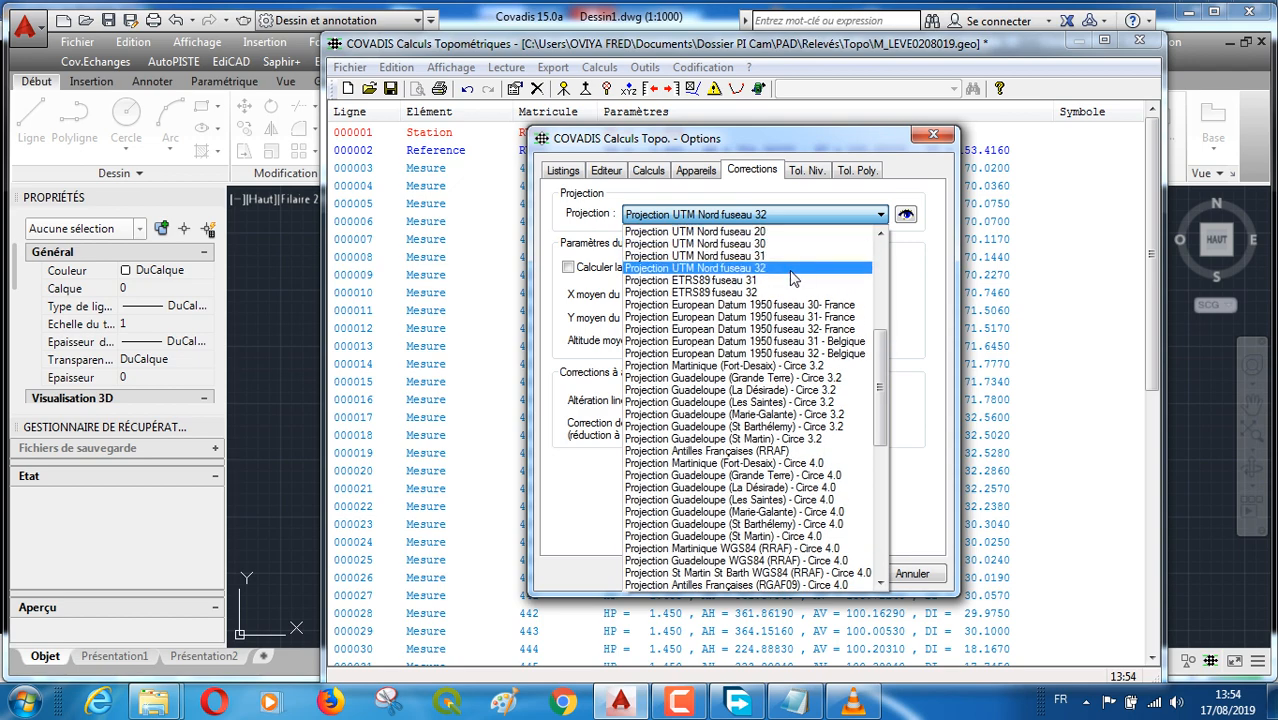
left_click(790, 270)
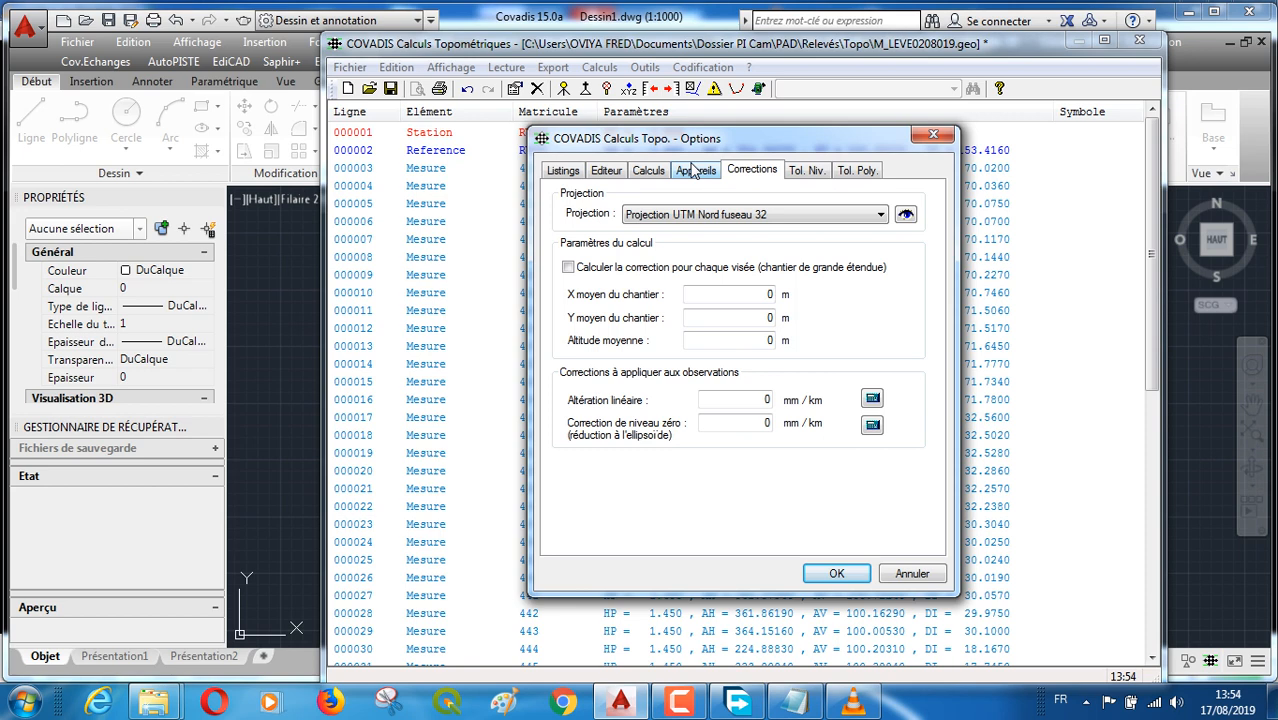
Review the Appareils, Calculs and Editeur settings in the calculation options
left_click(696, 171)
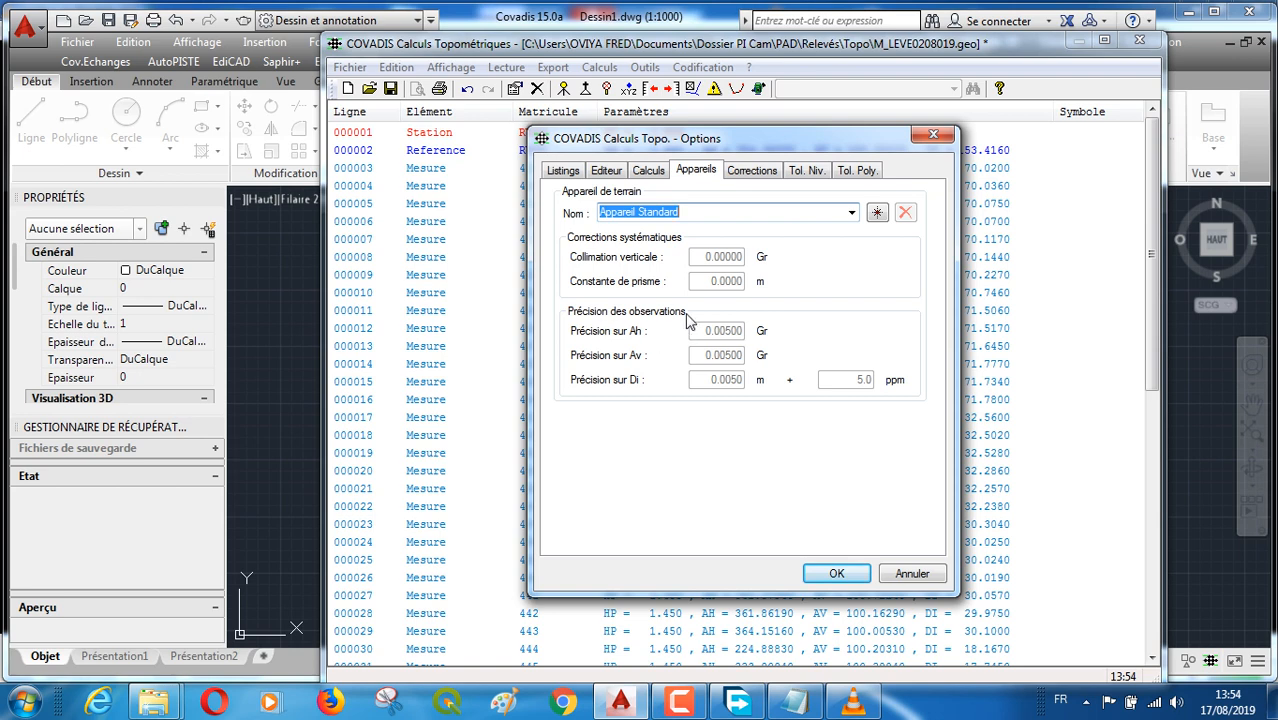
left_click(662, 173)
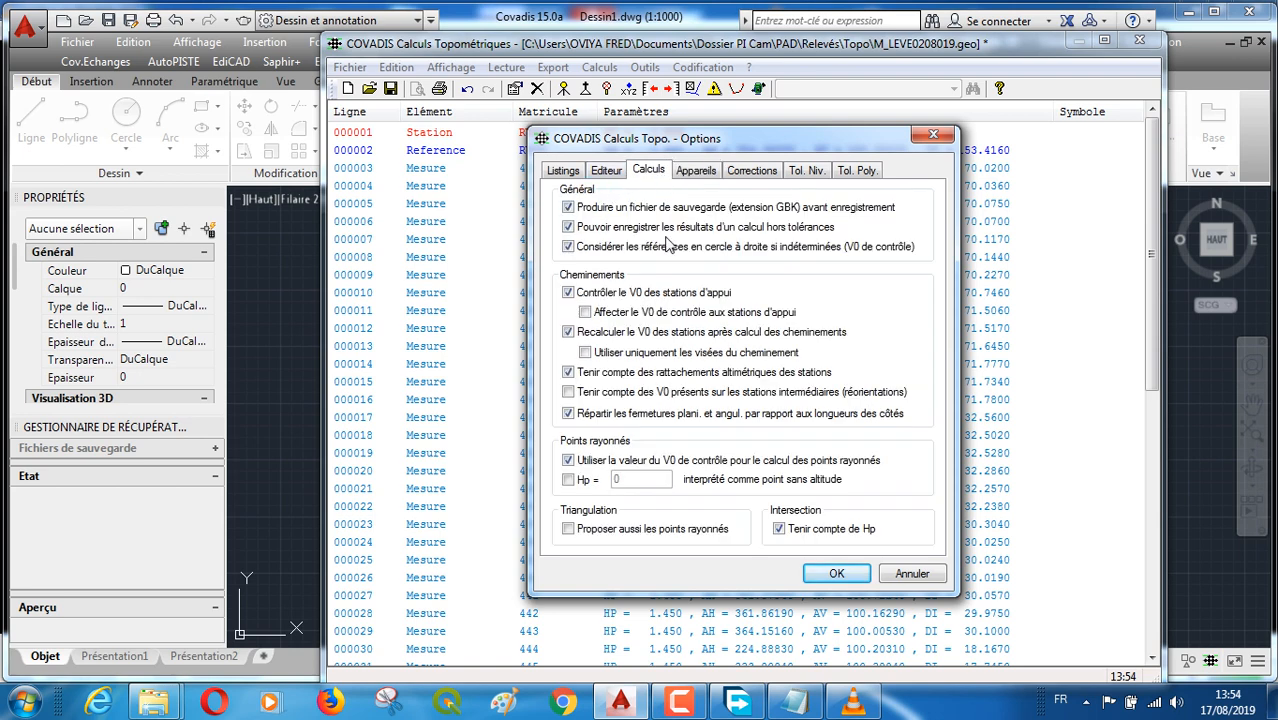
left_click(606, 171)
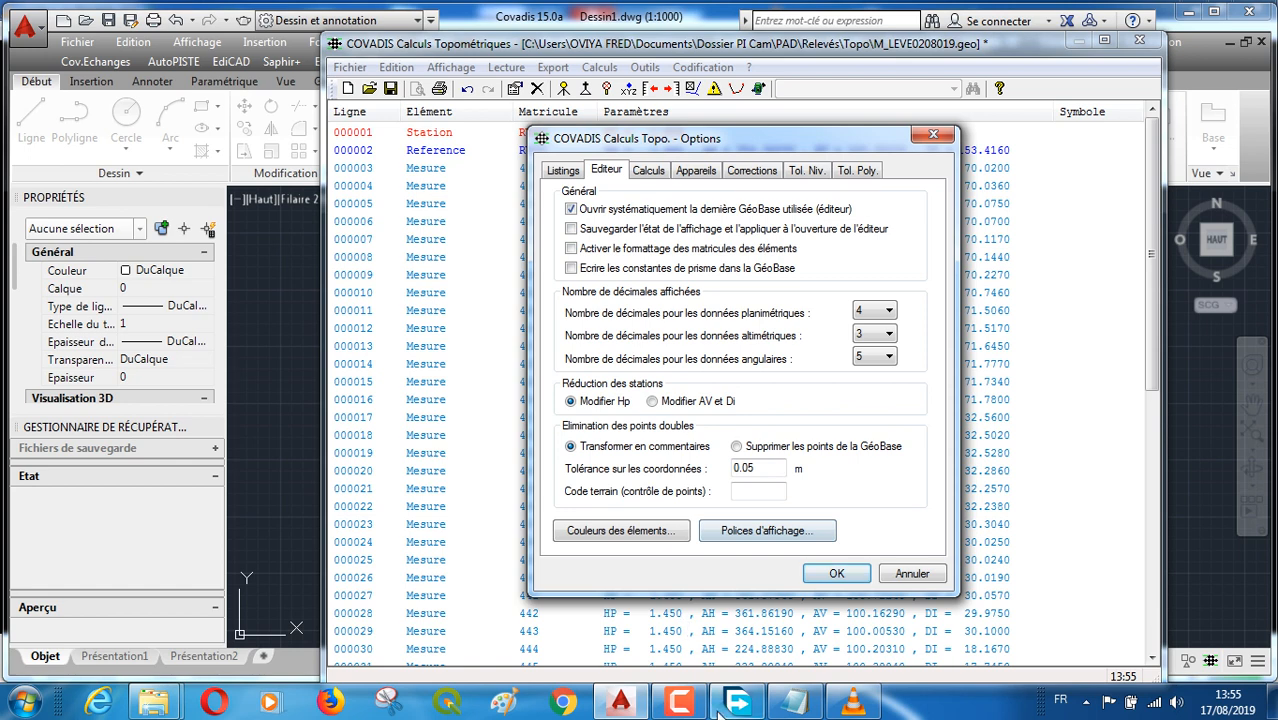
left_click(681, 705)
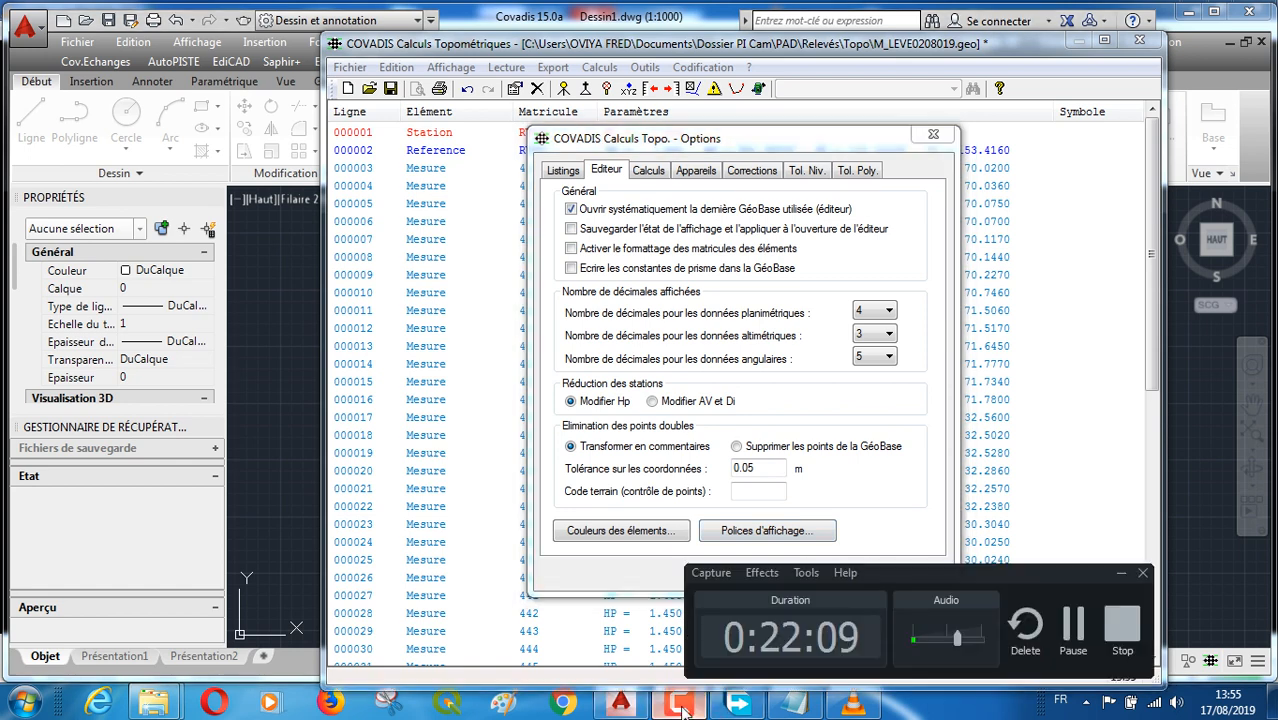
left_click(1079, 636)
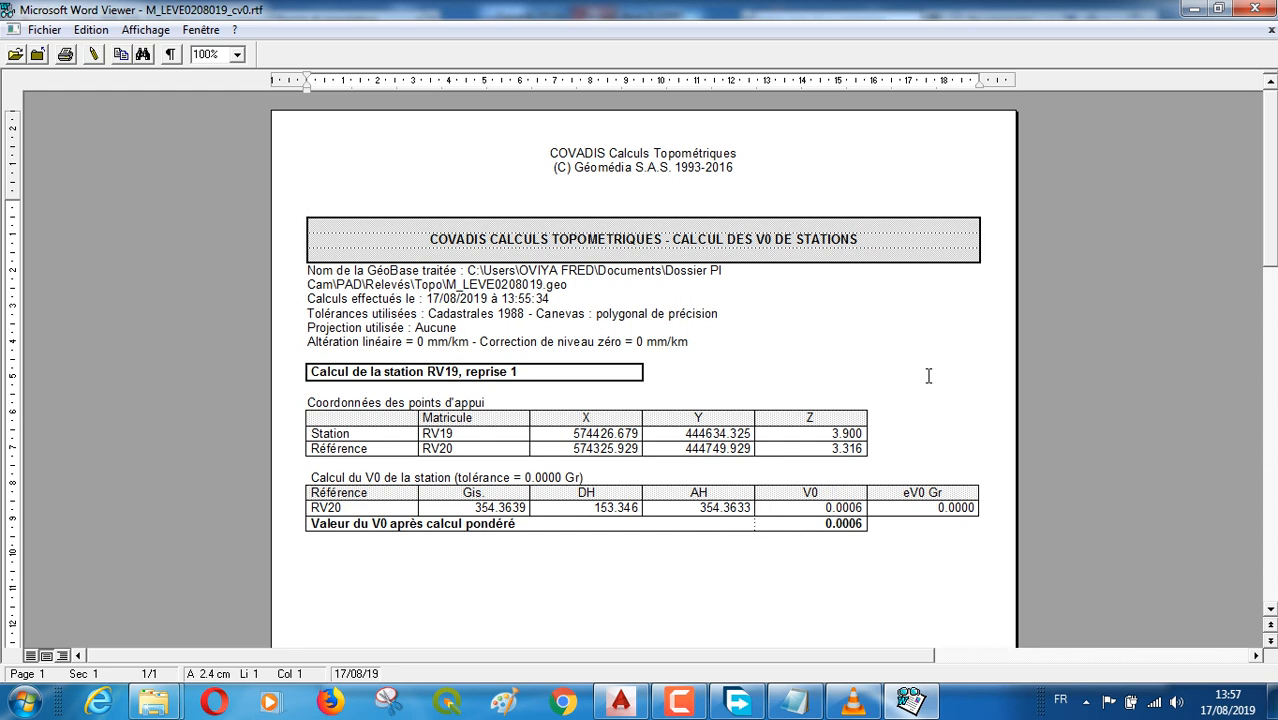
Close the V0 listing and calculate the points rayonnés of station RV19 in XY and Z
left_click(1258, 9)
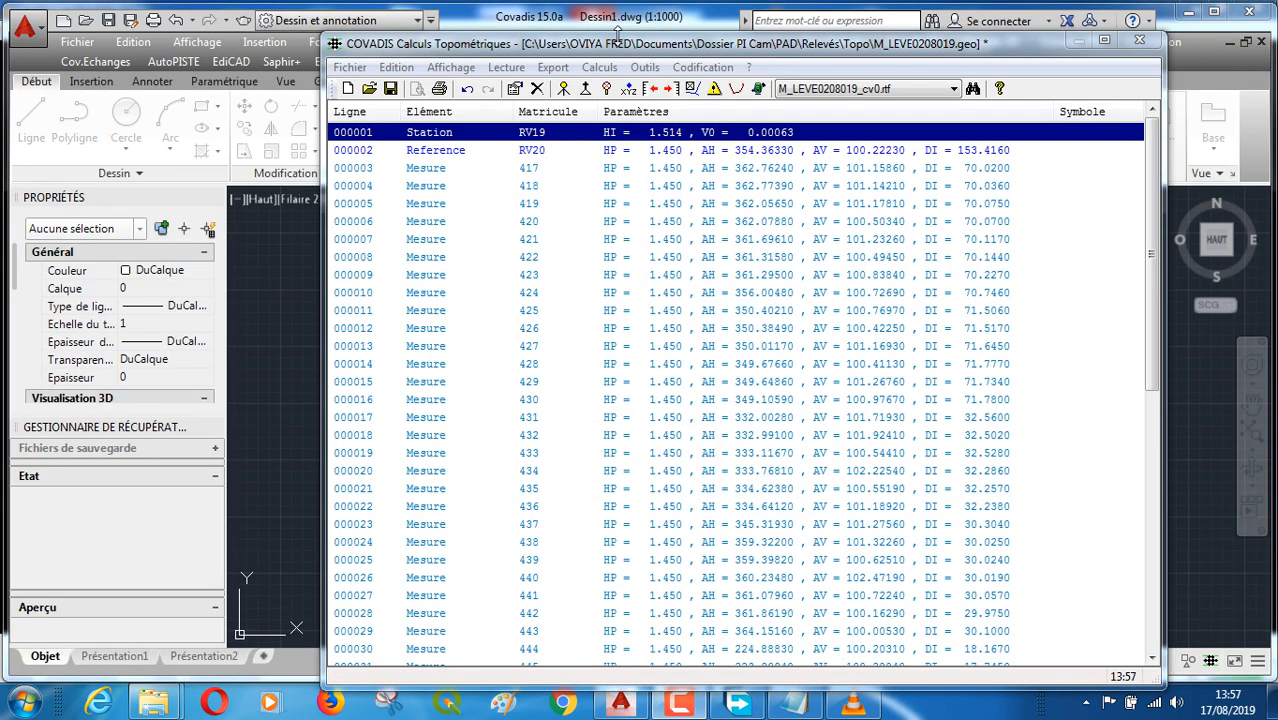
left_click(600, 67)
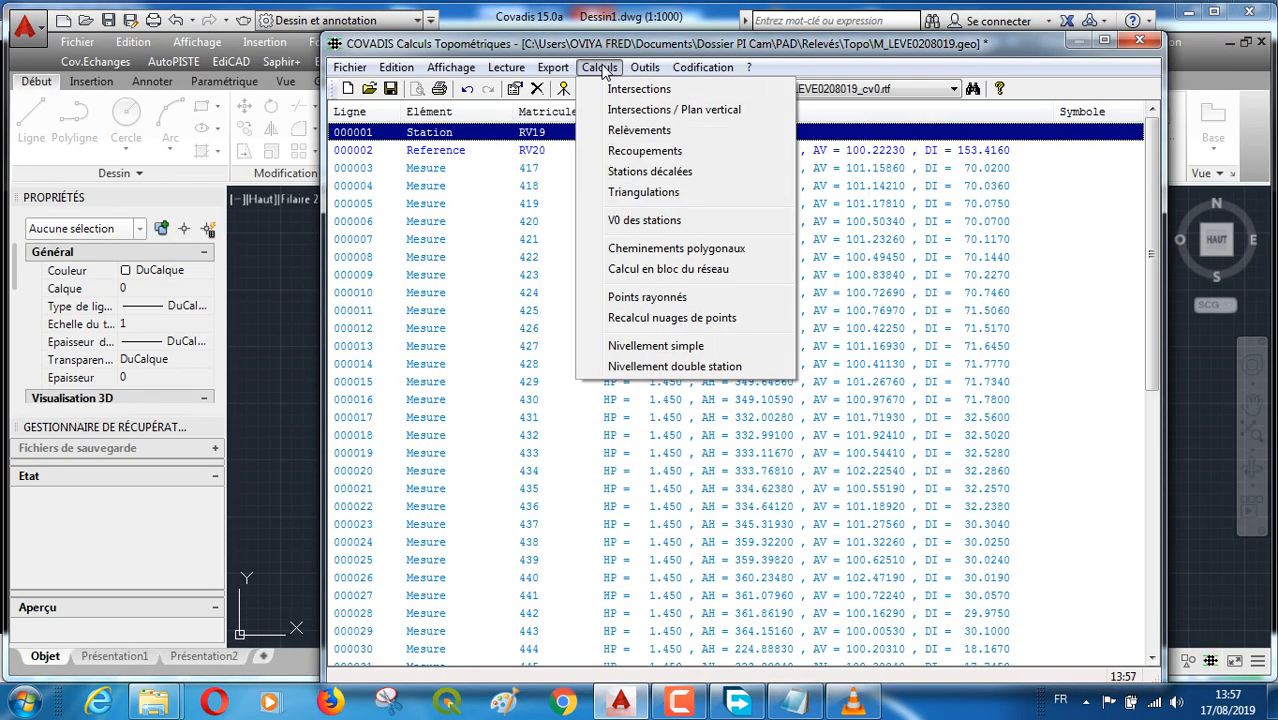
left_click(672, 300)
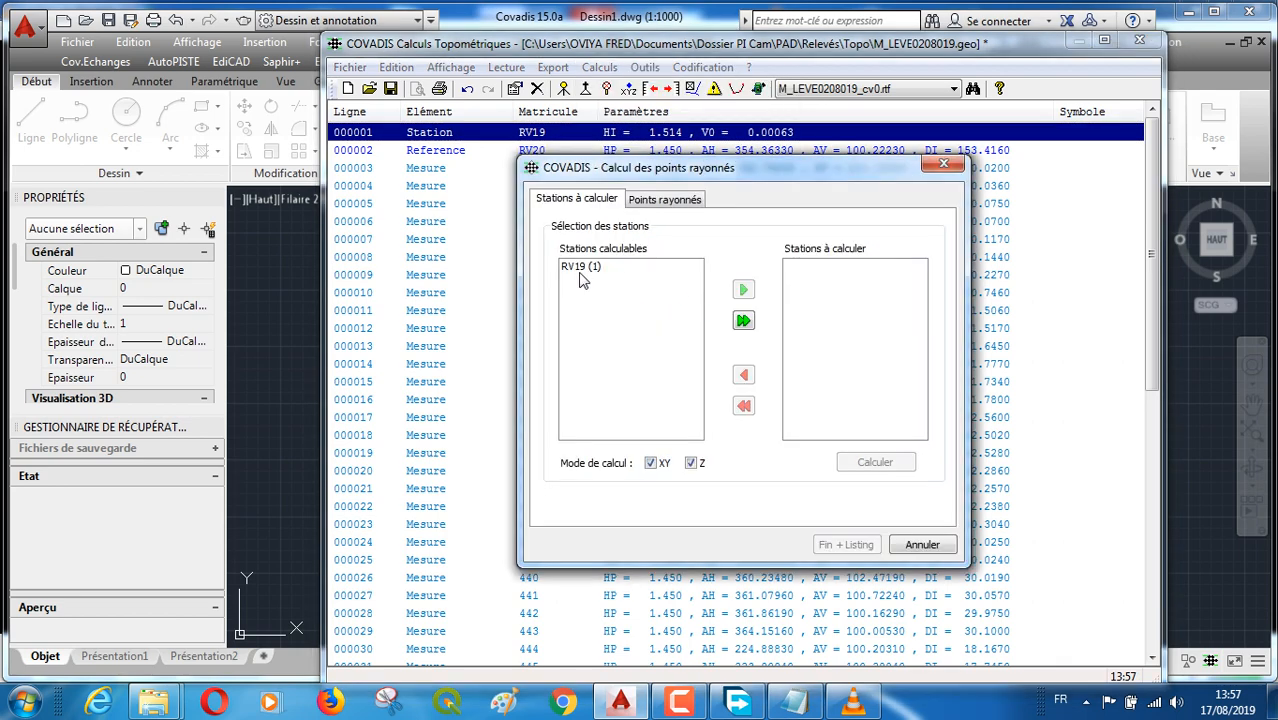
left_click(579, 267)
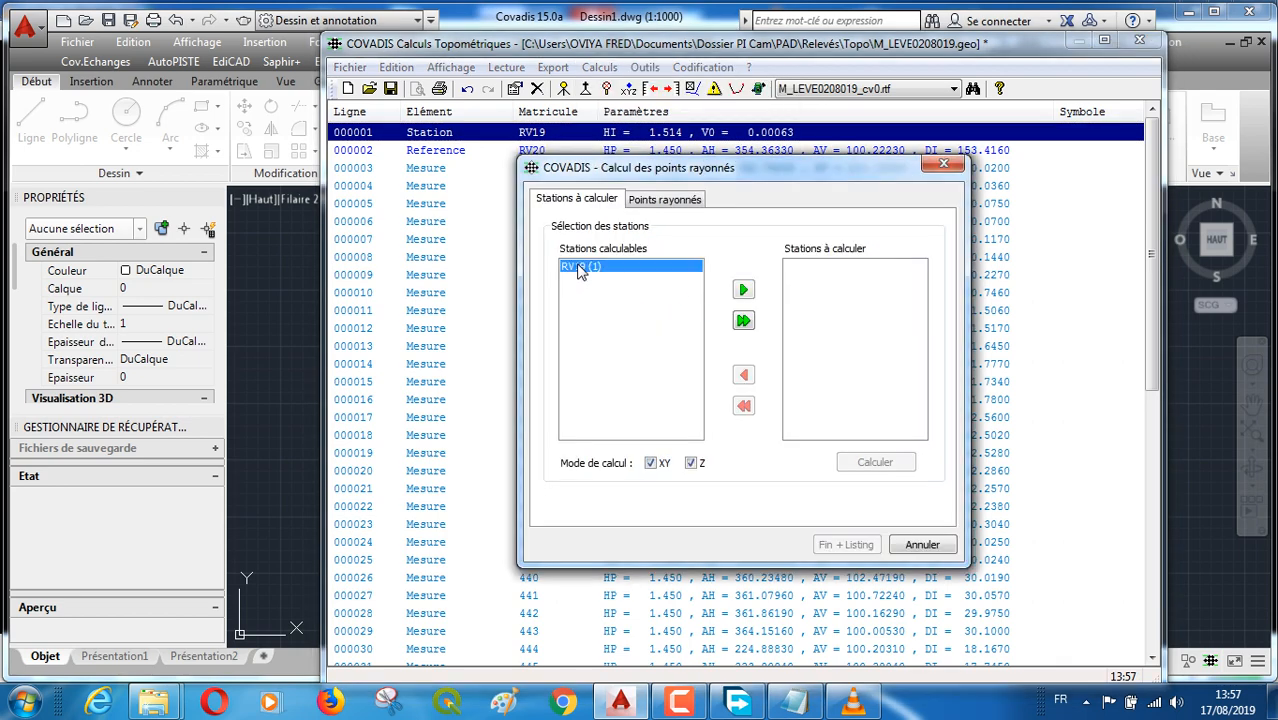
left_click(743, 292)
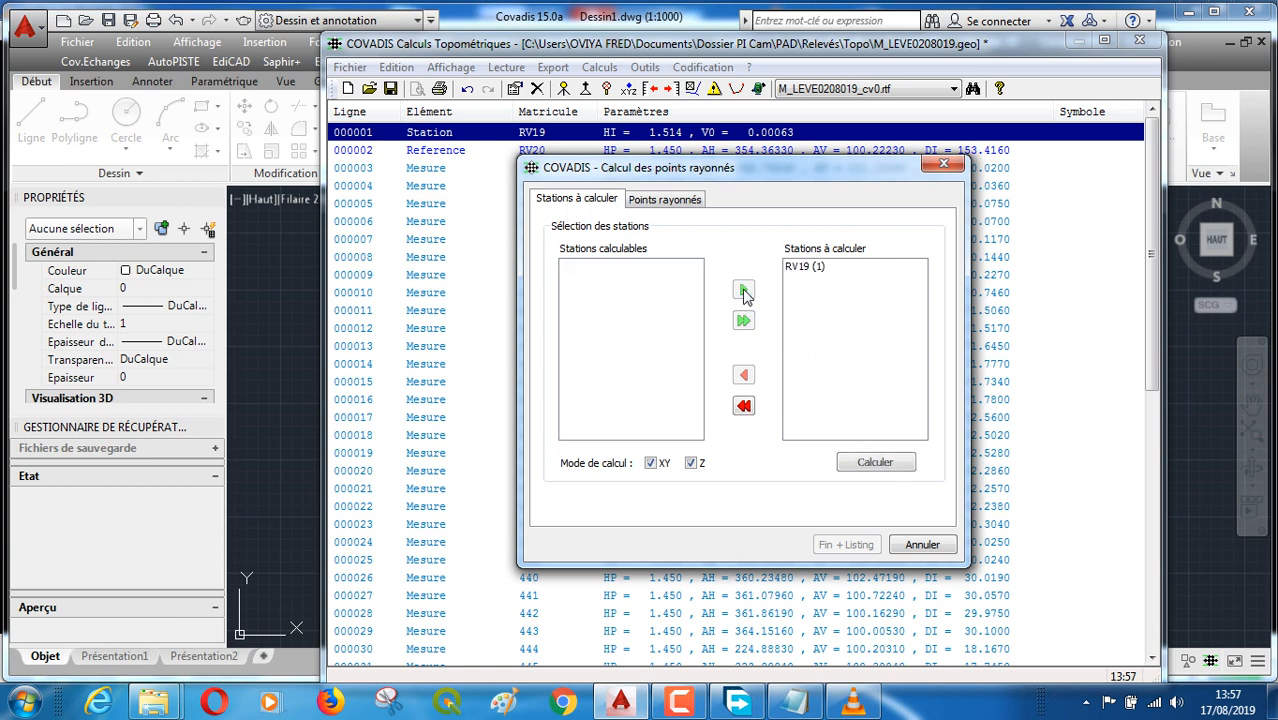
left_click(877, 464)
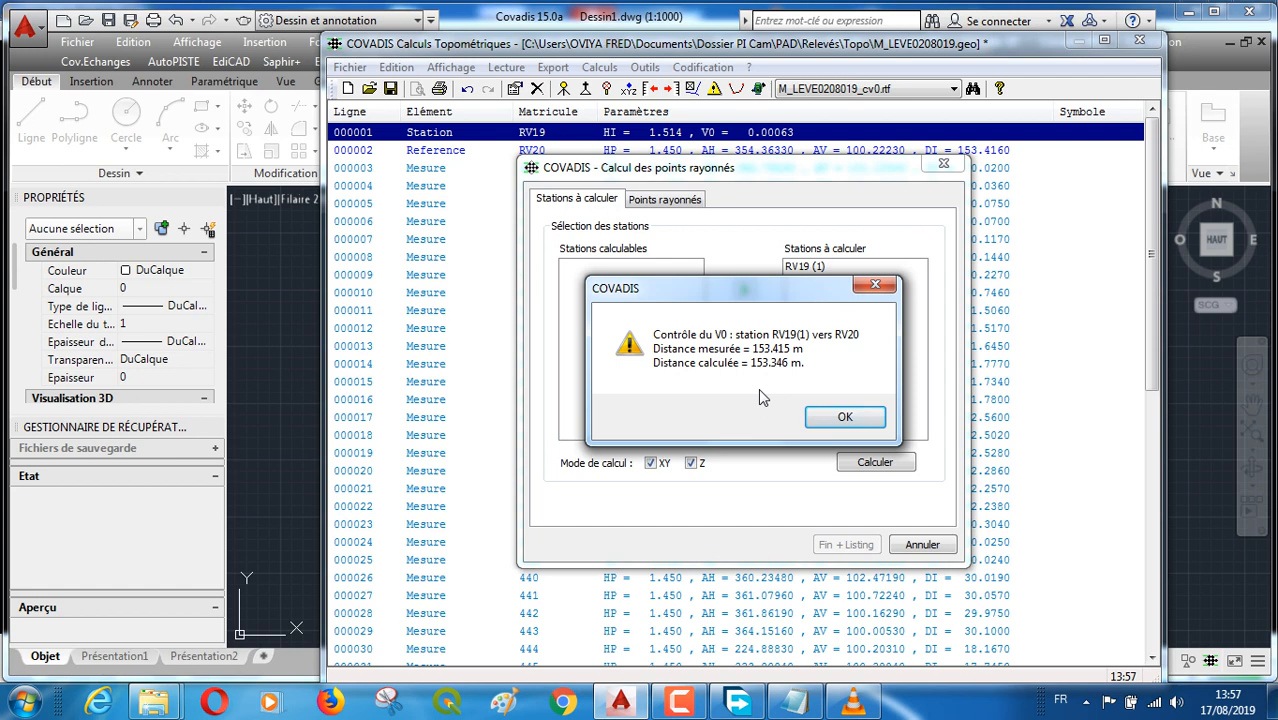
left_click(848, 425)
left_click(846, 421)
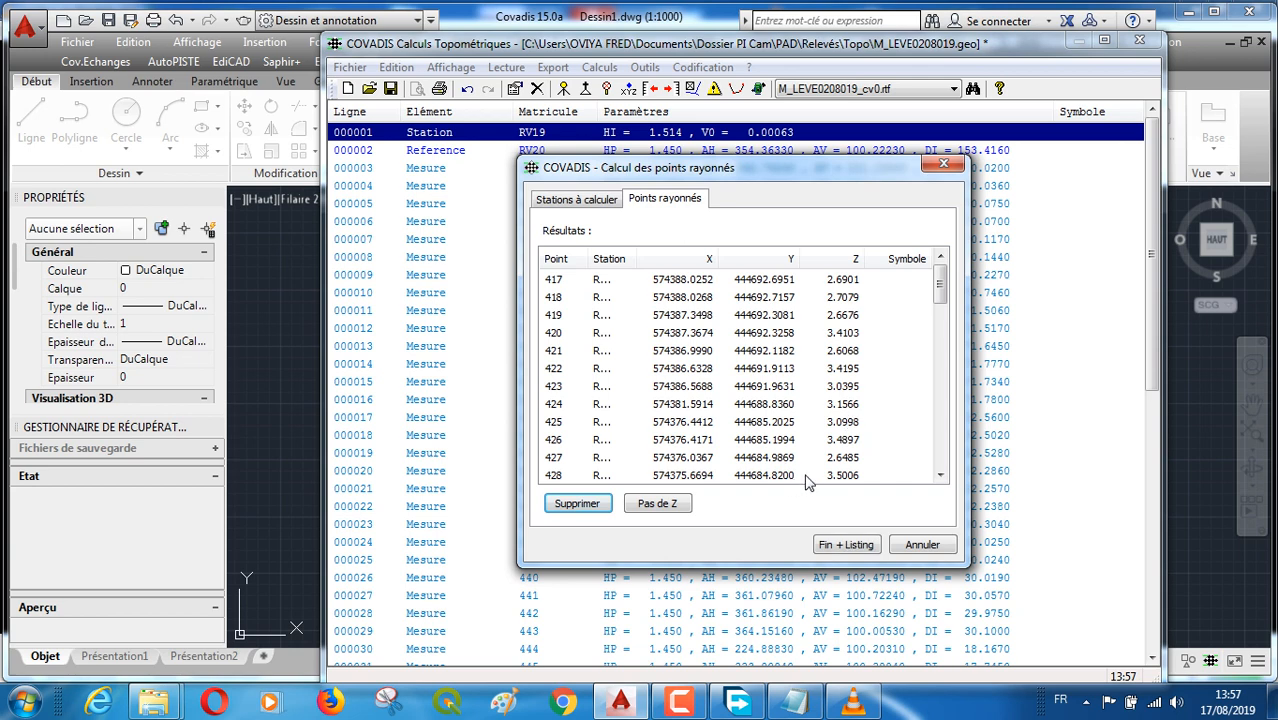
Finish the points rayonnés calculation with a listing and enter the file name "M_LEVE0208019 Calcul point reyonné_cpr.rtf"
left_click(847, 548)
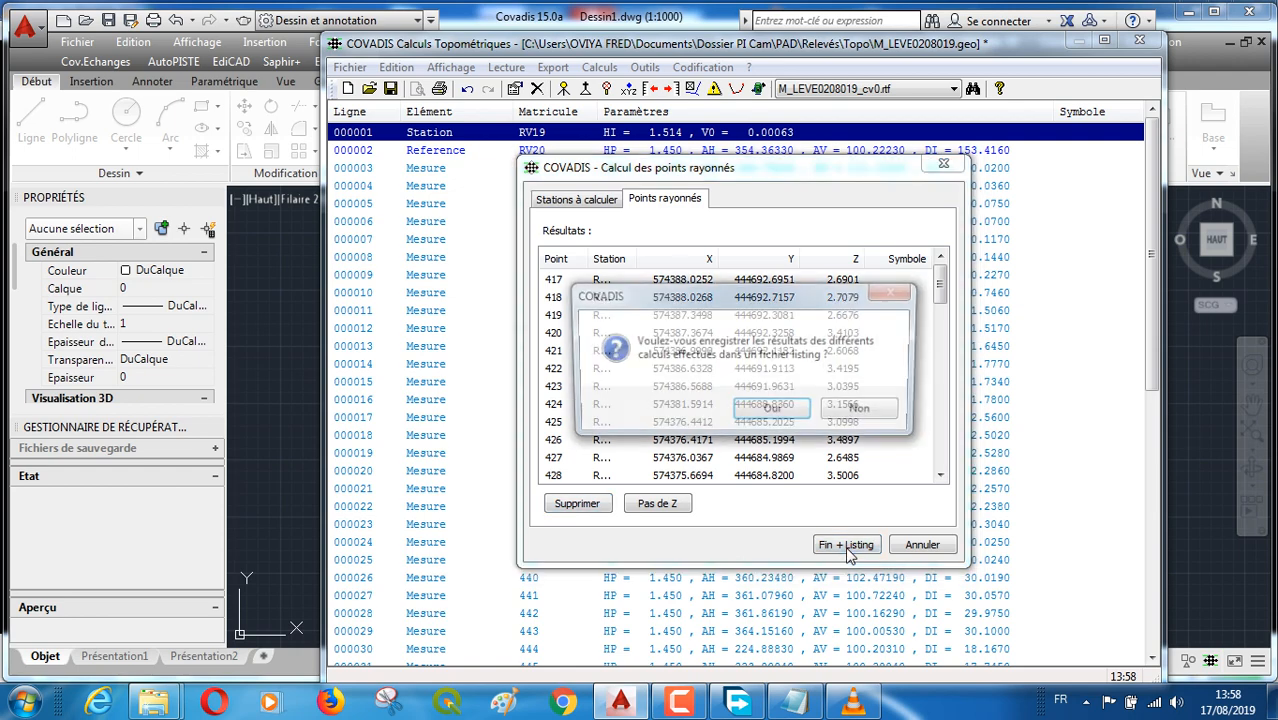
left_click(785, 415)
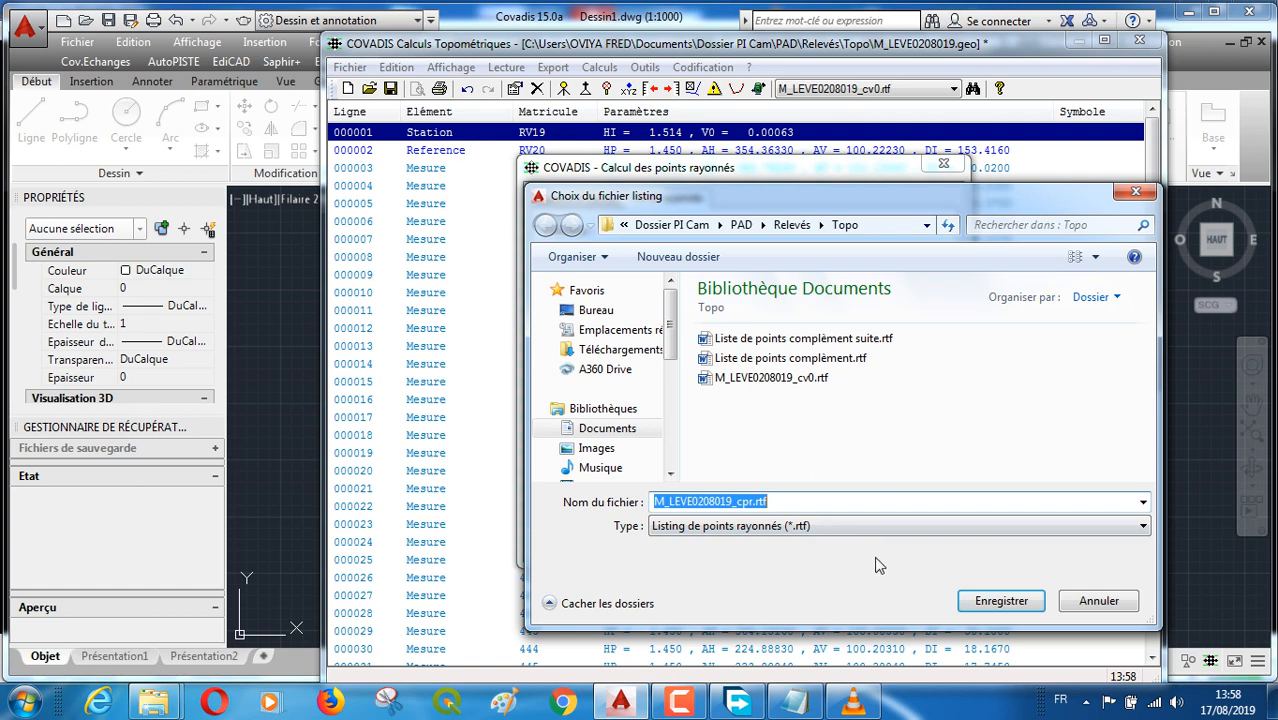
left_click(733, 502)
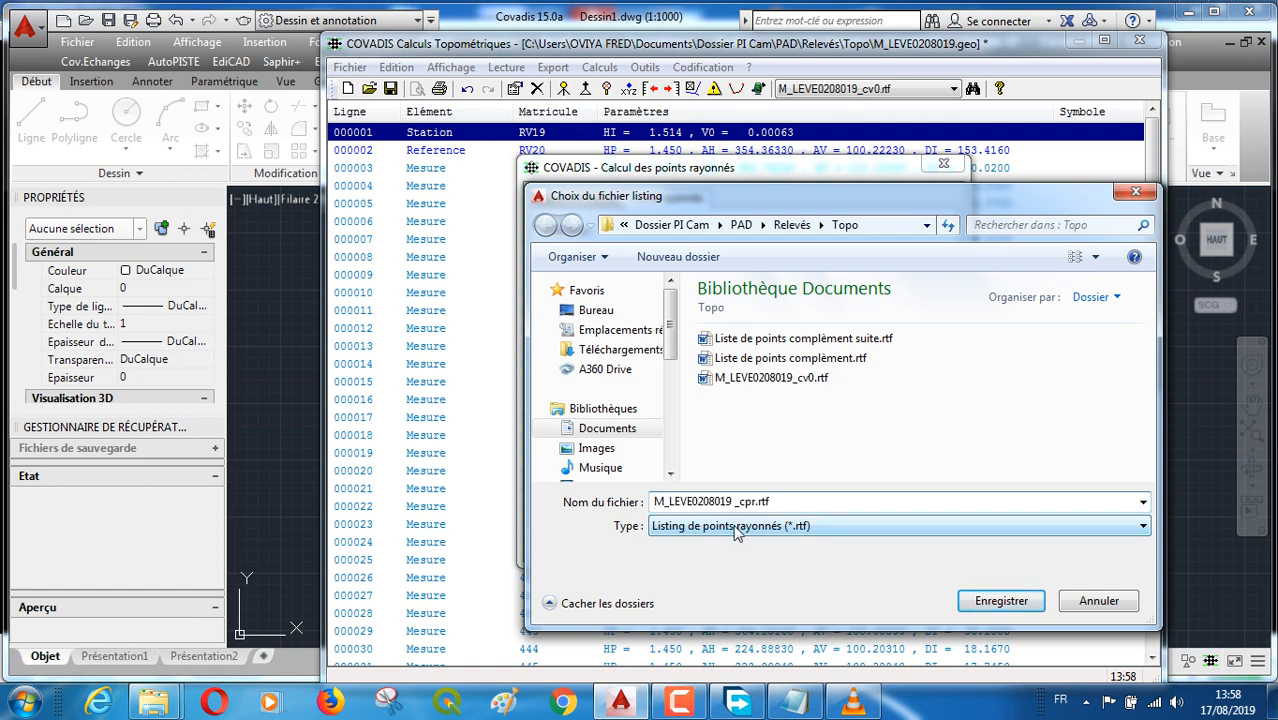
type("c")
key("BackSpace")
type("Calcul point re")
type("yonné")
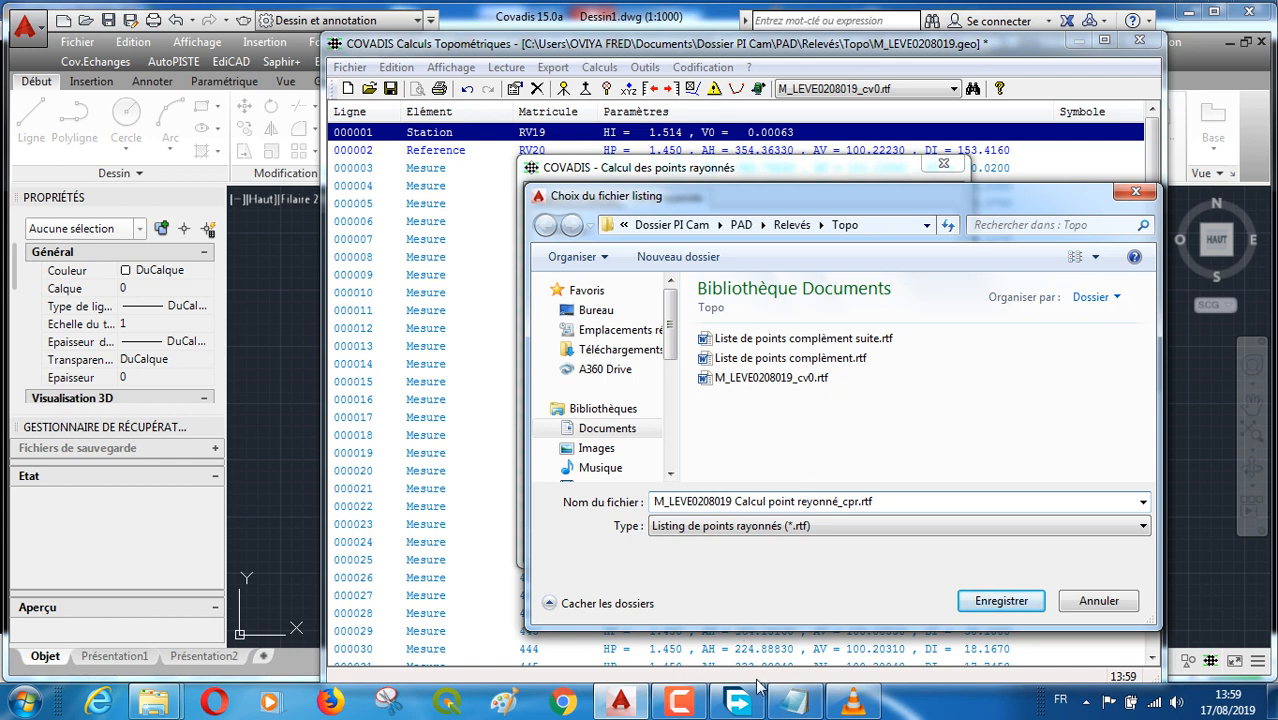
left_click(737, 703)
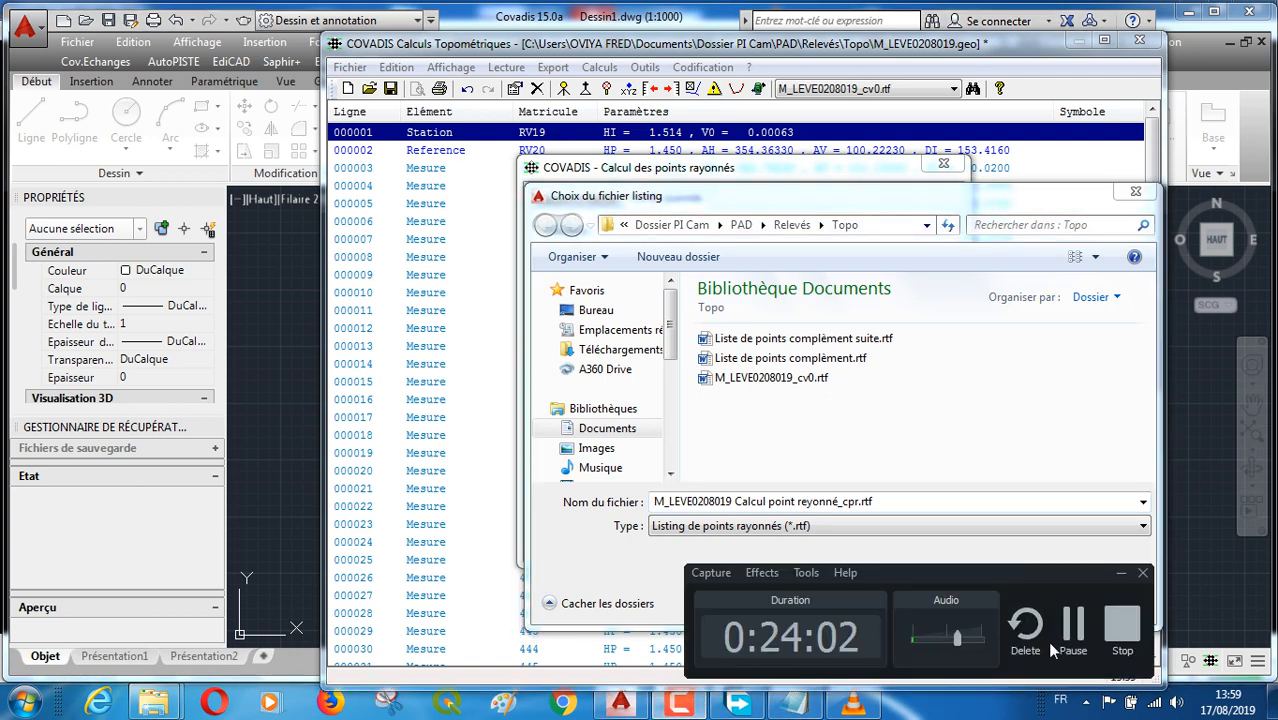
left_click(1072, 628)
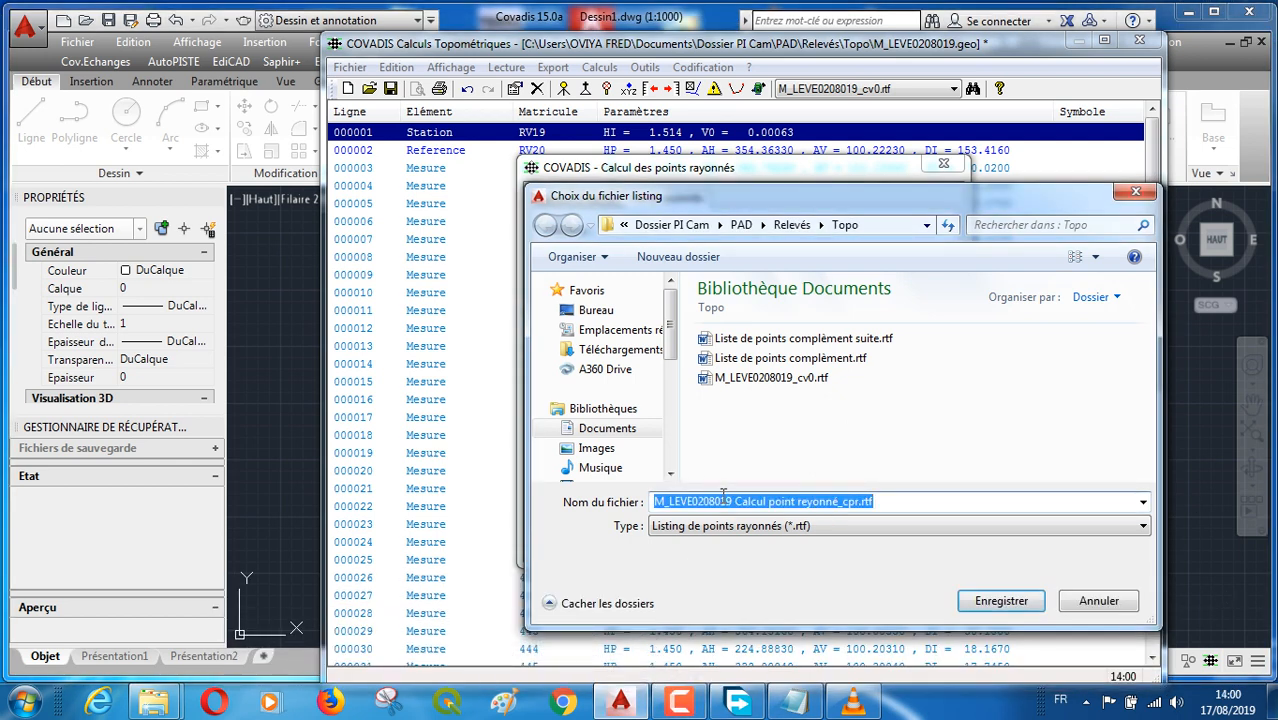
Correct the listing's file name to "M_LEVE0208019 Calcul point rayonnés_cpr.rtf" and save it in the Topo folder
left_click(805, 501)
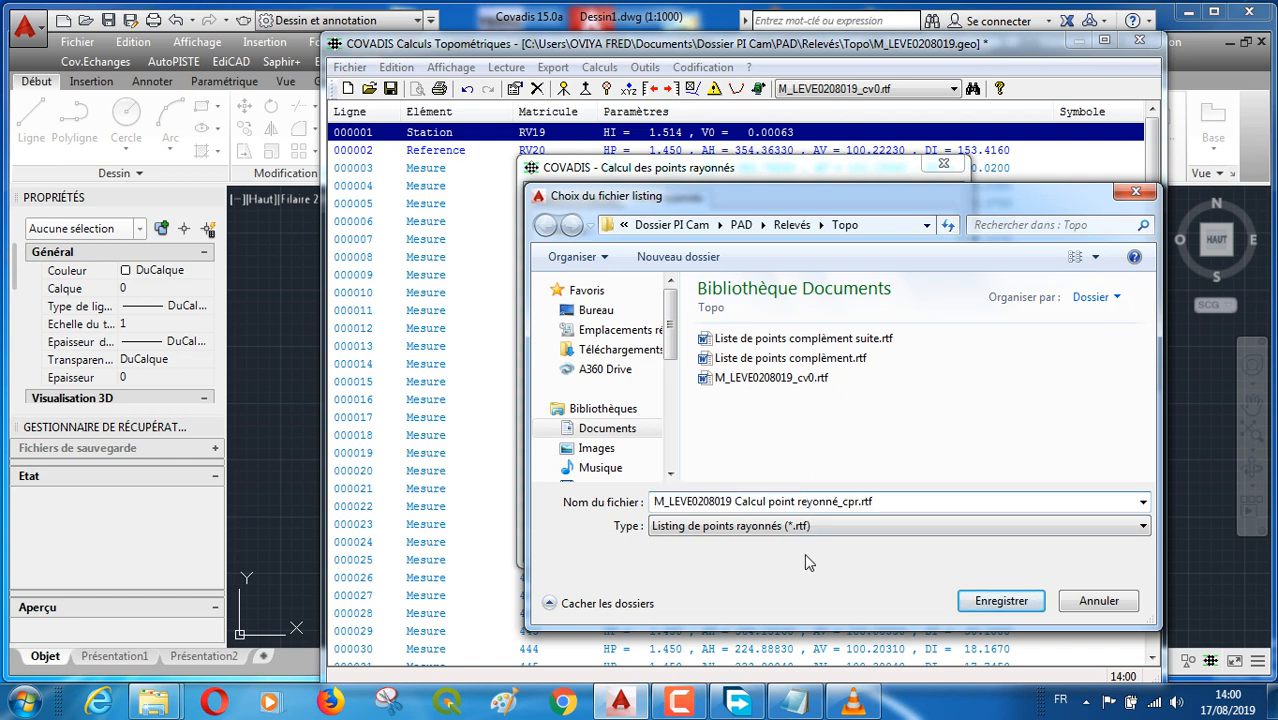
key("BackSpace")
type("a")
left_click(838, 503)
type("s")
left_click(1001, 601)
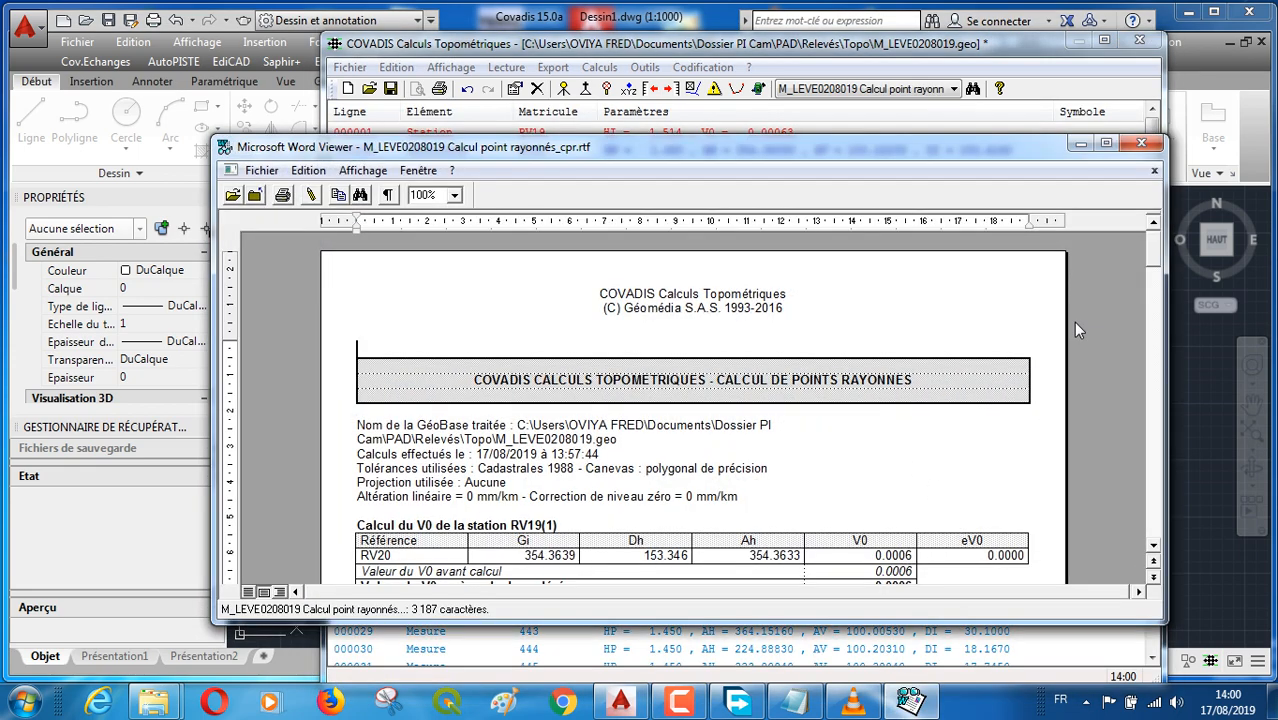
Open the points rayonnés listing for modification in Word, dismiss the Office activation notice and display the document in print layout
left_click(1106, 145)
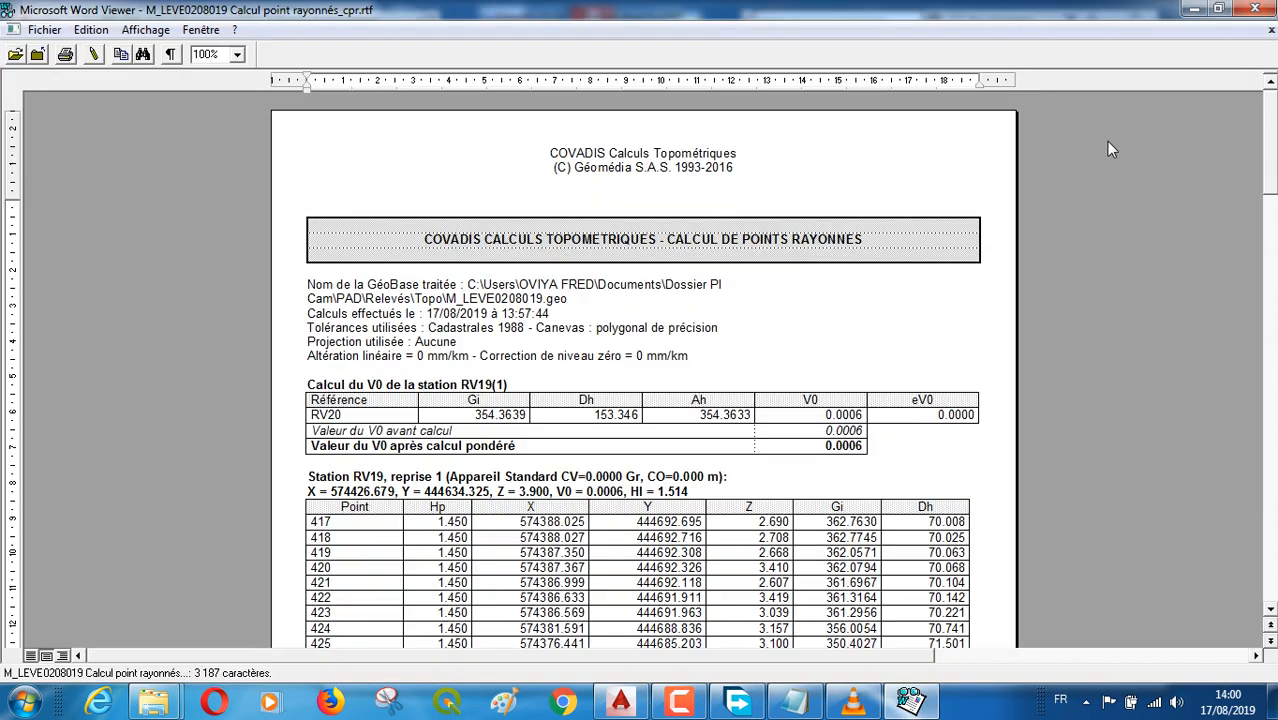
left_click(44, 29)
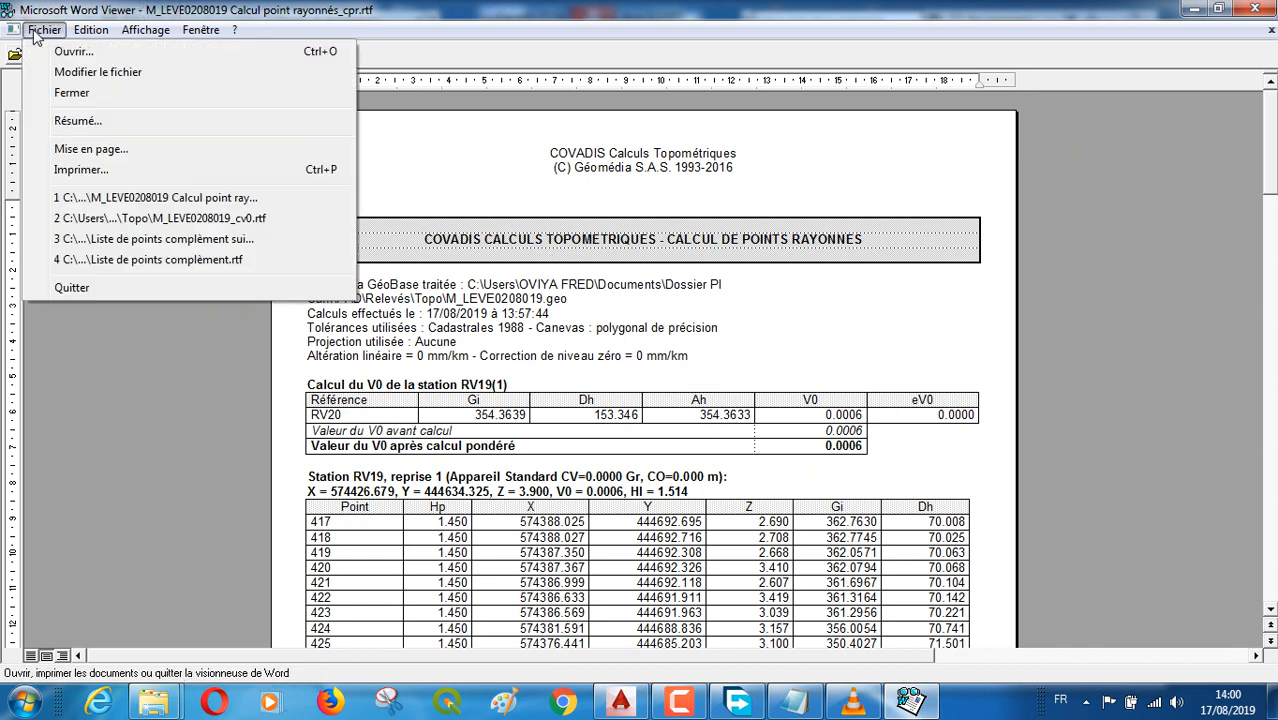
left_click(92, 74)
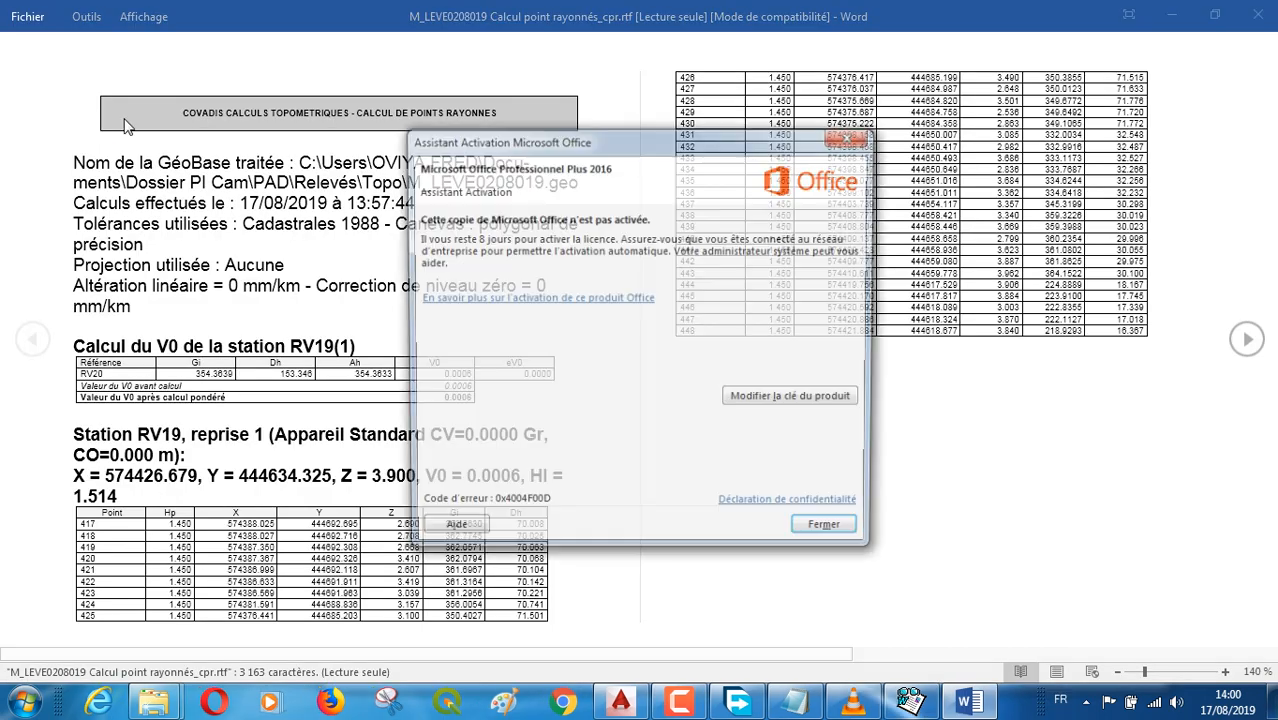
left_click(851, 135)
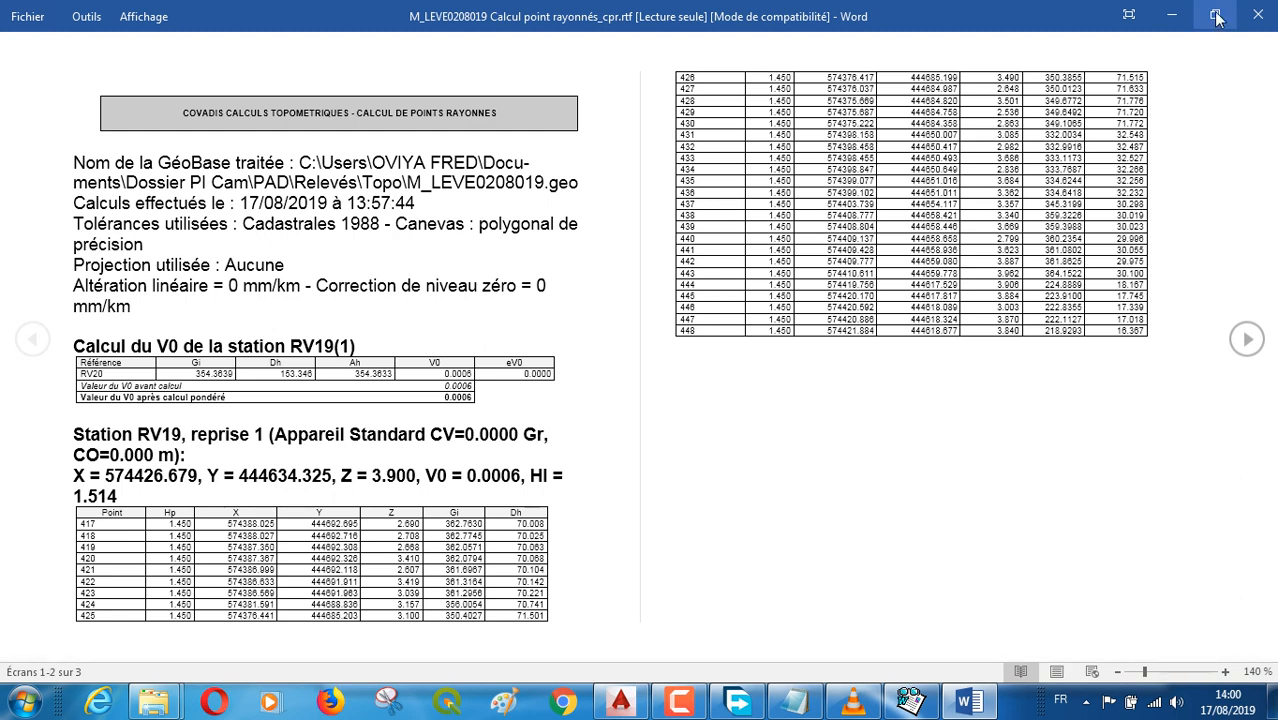
left_click(1057, 672)
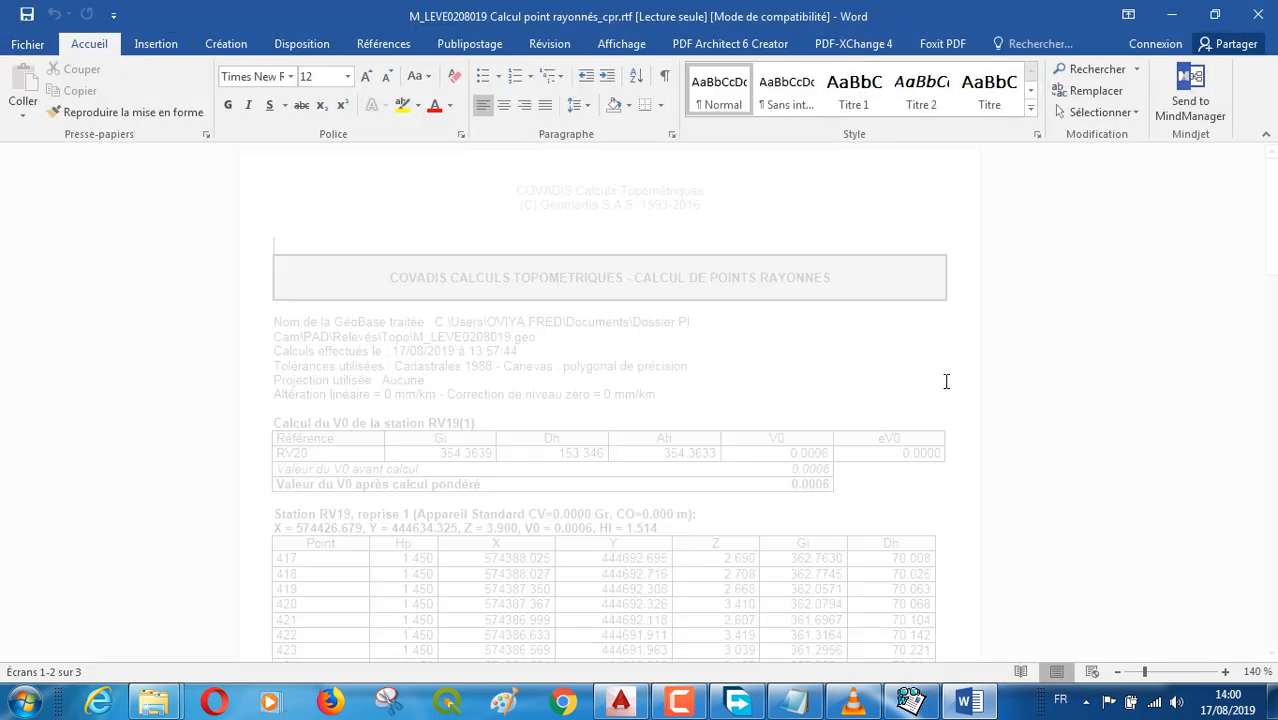
scroll(578, 453, "down", 3)
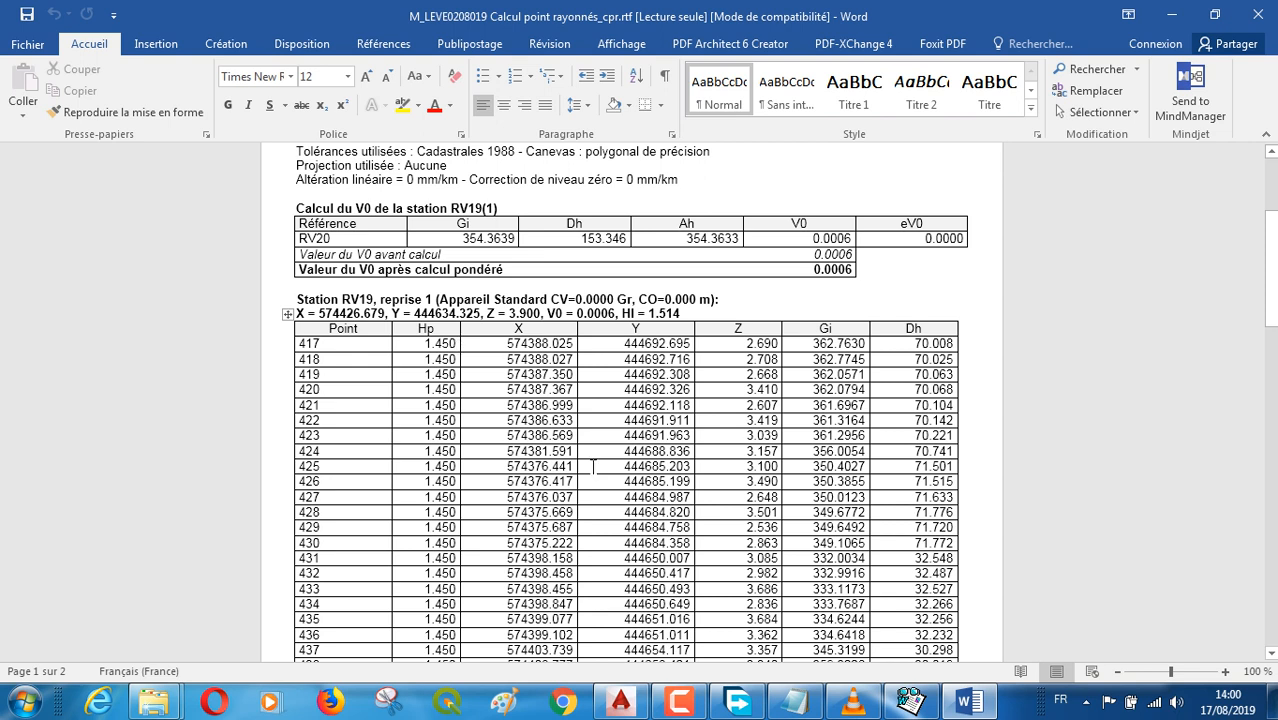
left_click(679, 702)
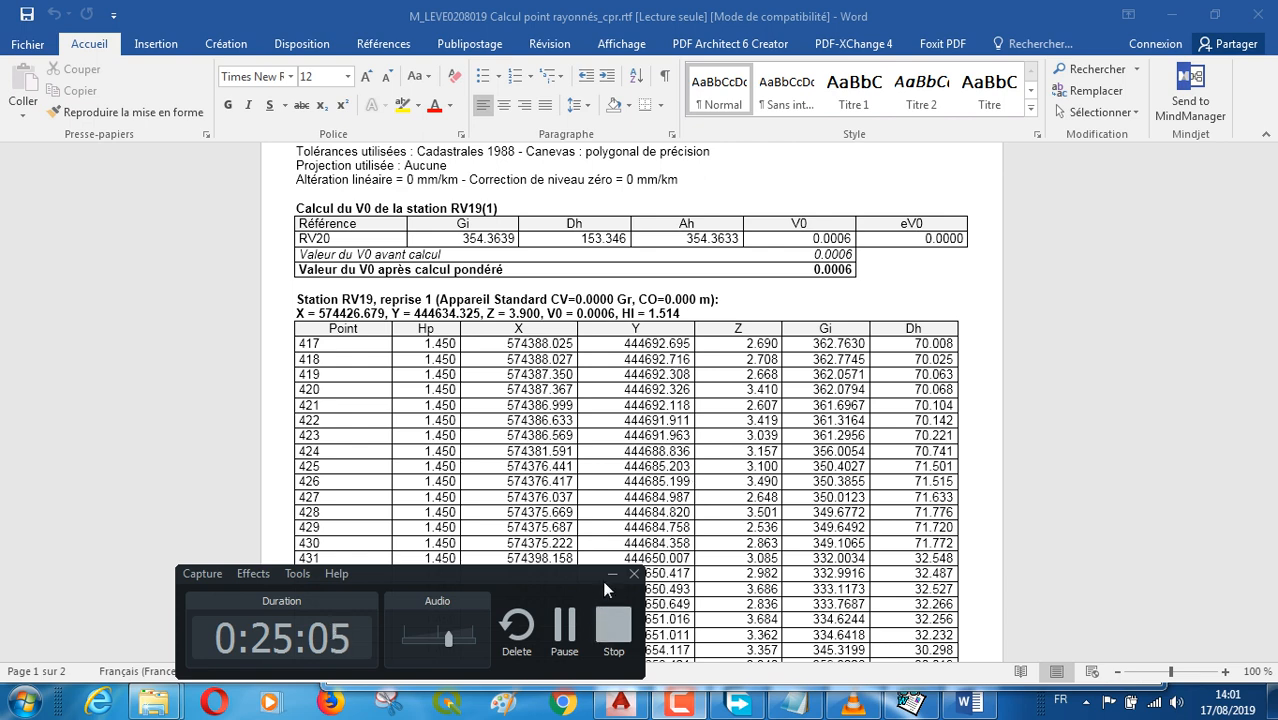
left_click(819, 299)
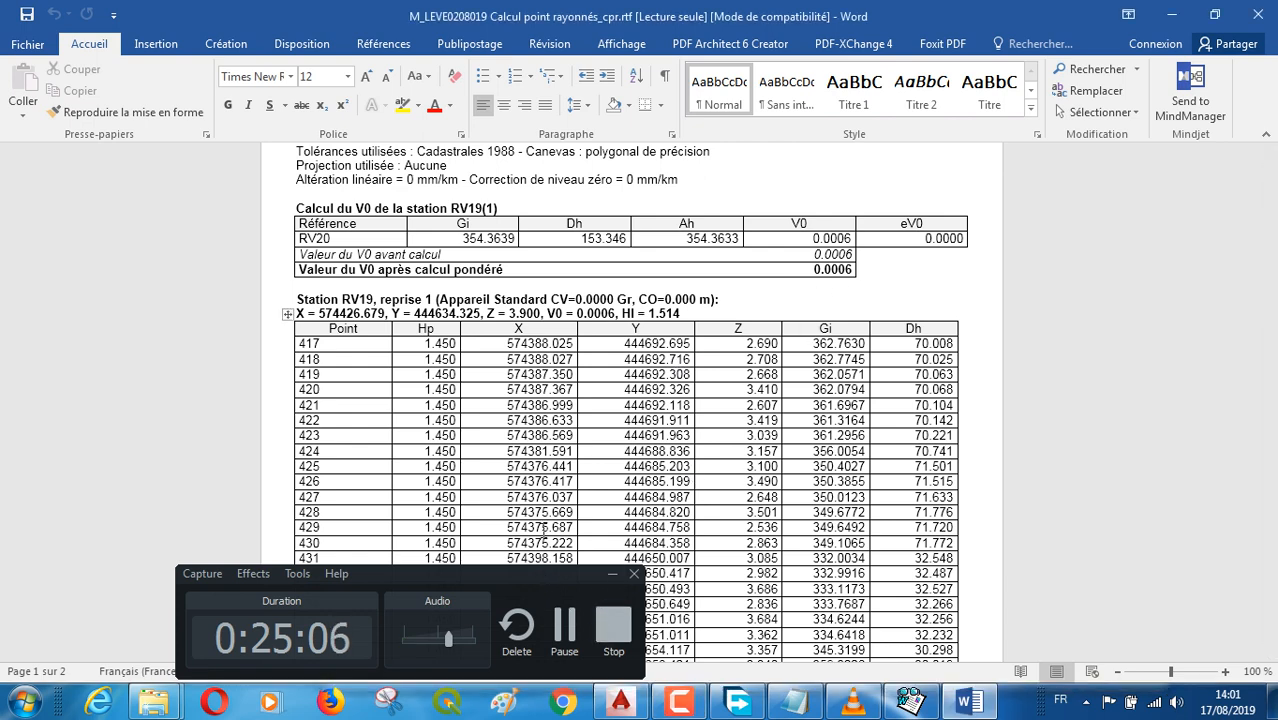
left_click(612, 576)
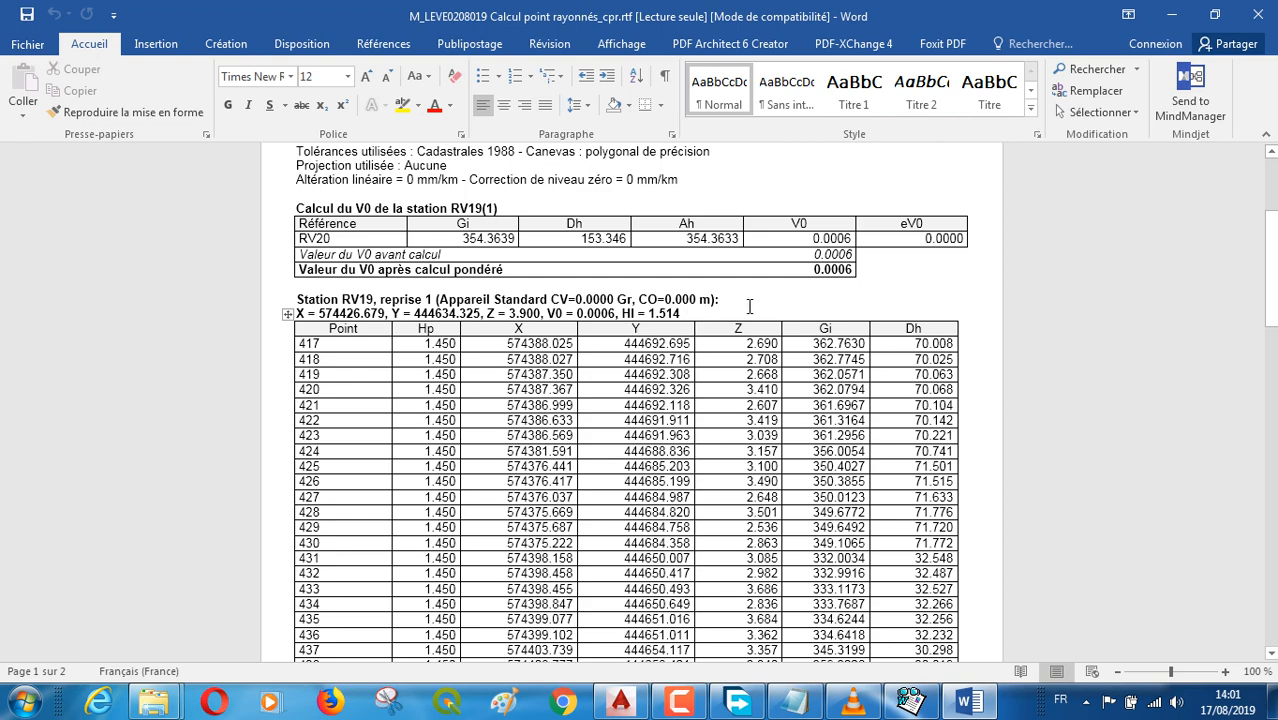
Examine the X, Y and Z coordinates calculated for station RV19's radiated points in the listing
scroll(749, 306, "down", 2)
scroll(670, 298, "down", 1)
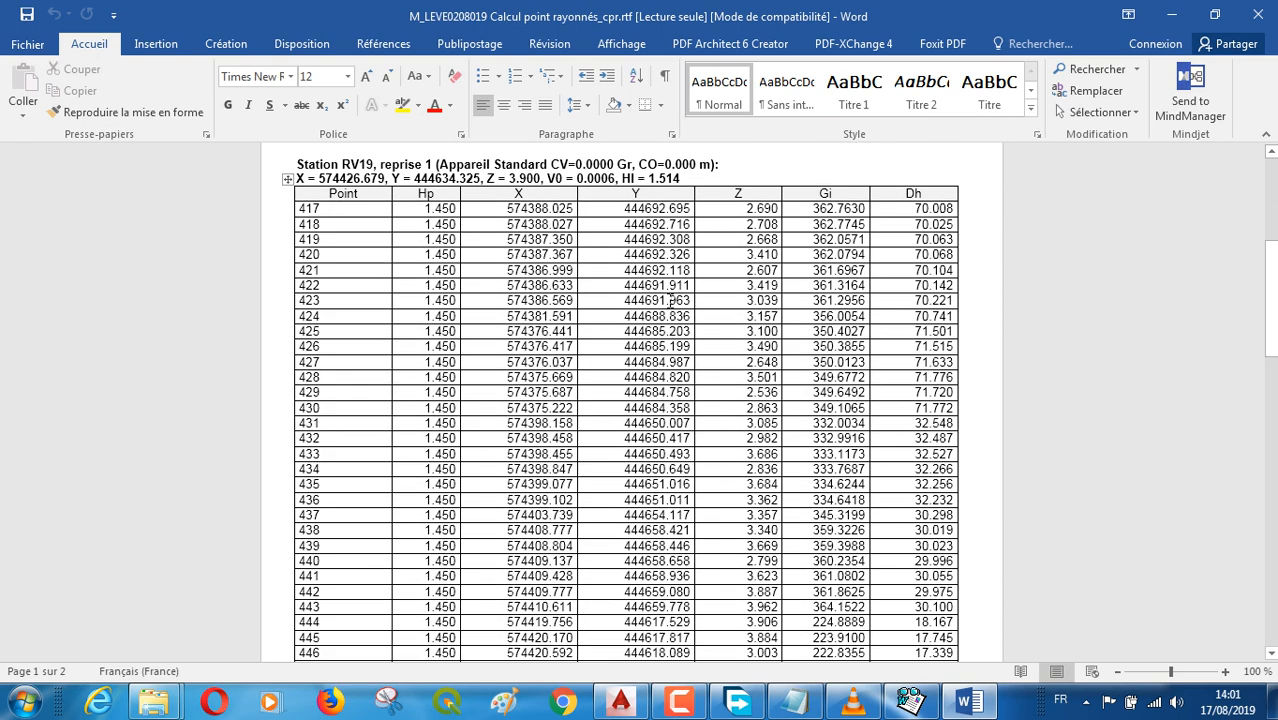
scroll(672, 300, "down", 1)
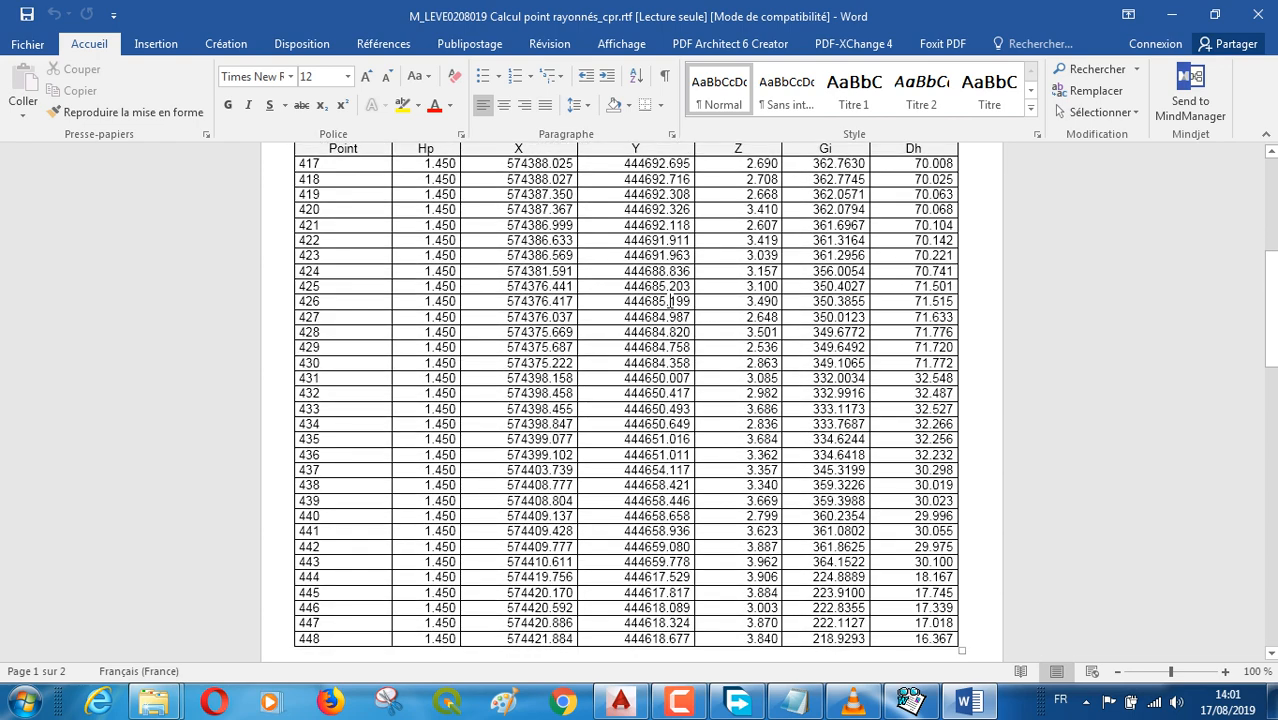
scroll(670, 300, "up", 1)
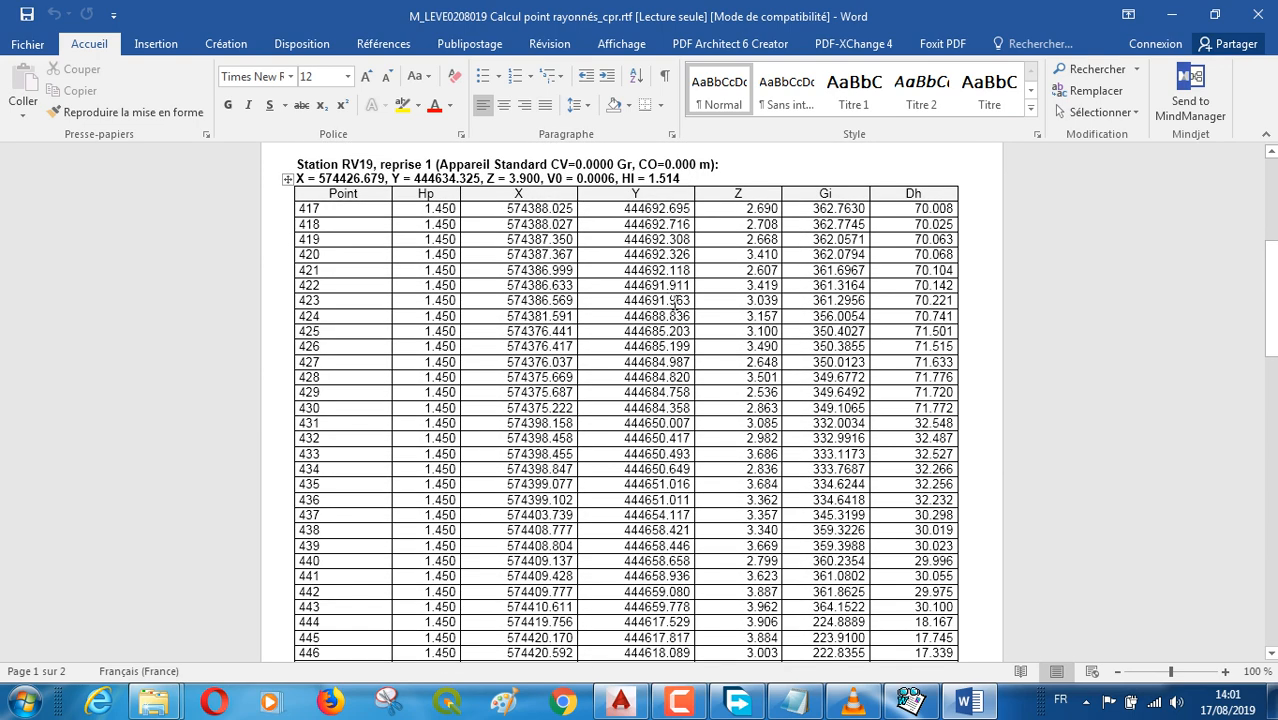
Switch to M_LEVE0208019.IDX in Bloc-notes, find point 417 and highlight its elevation to compare with the calculated Z
mouse_move(805, 712)
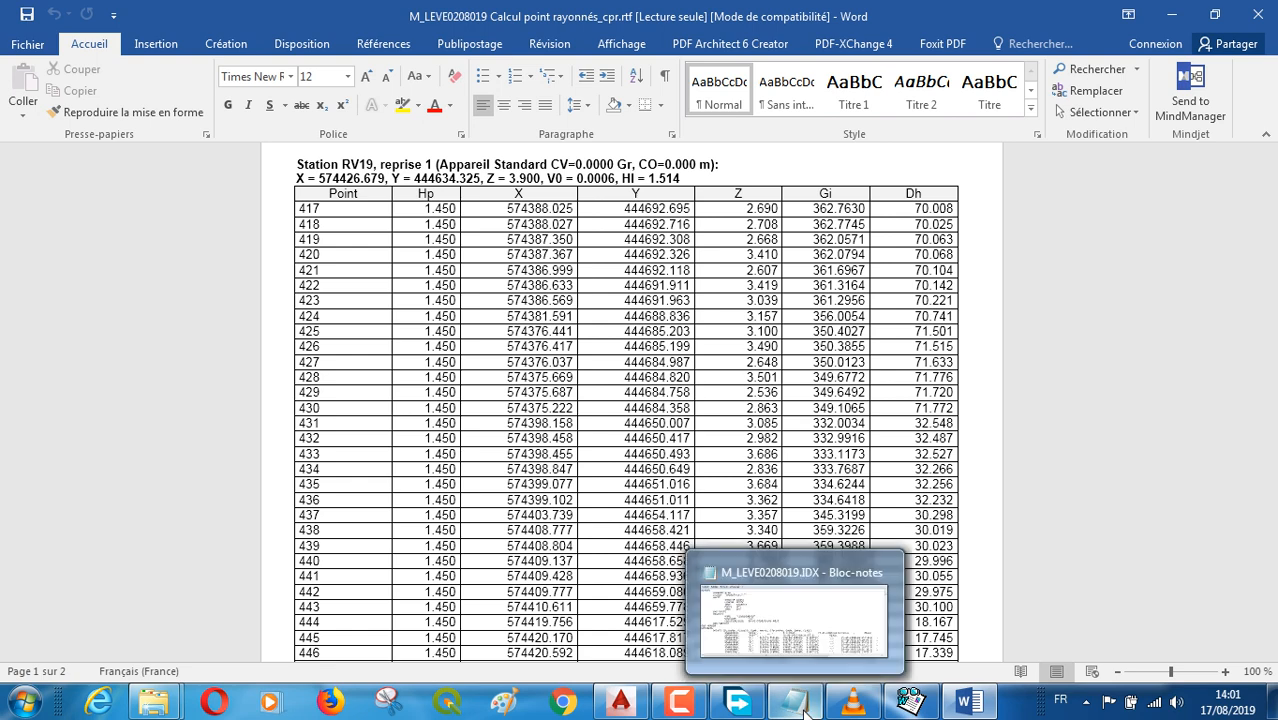
left_click(805, 712)
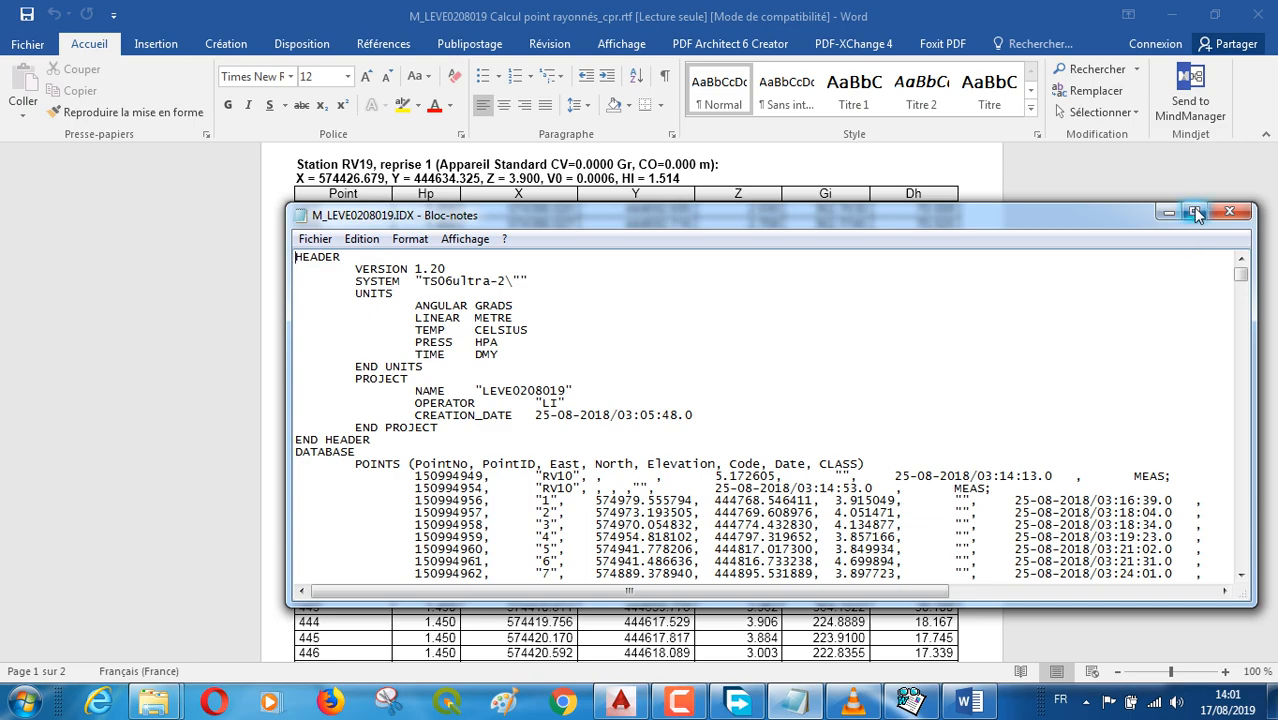
left_click(1197, 216)
scroll(615, 348, "down", 6)
scroll(615, 348, "down", 20)
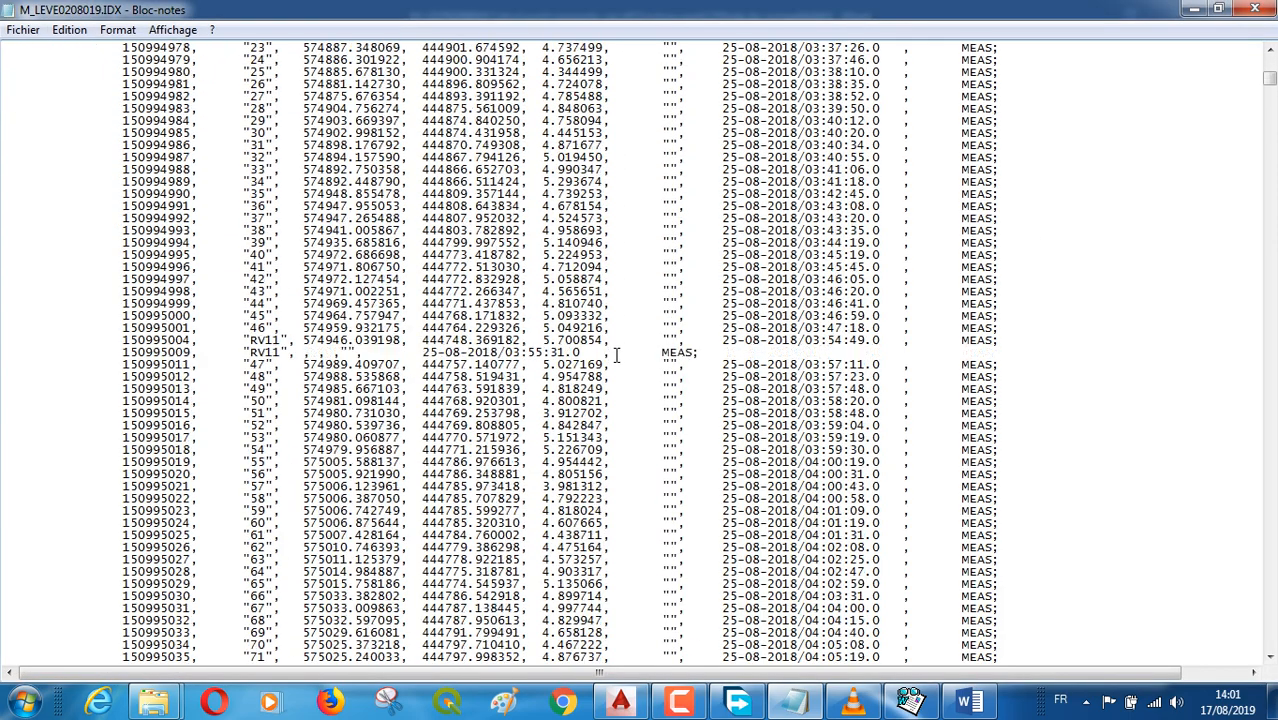
scroll(650, 364, "down", 20)
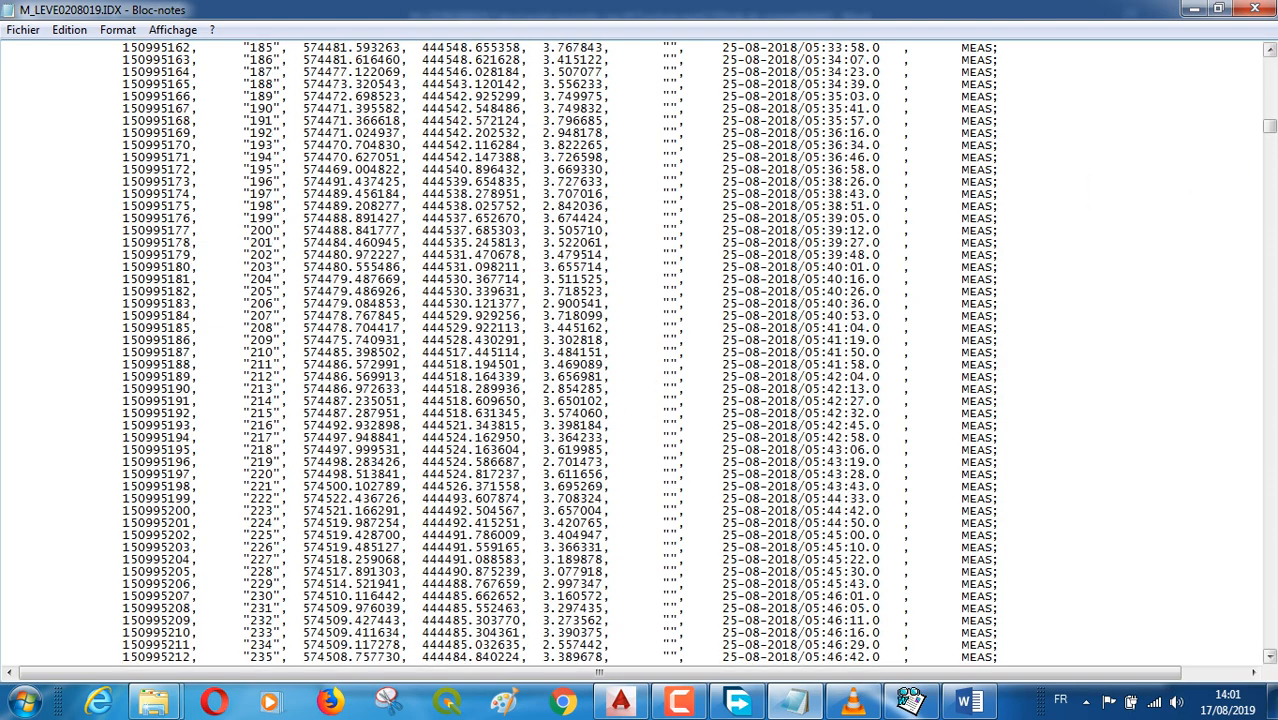
left_click_drag(1270, 126, 1270, 195)
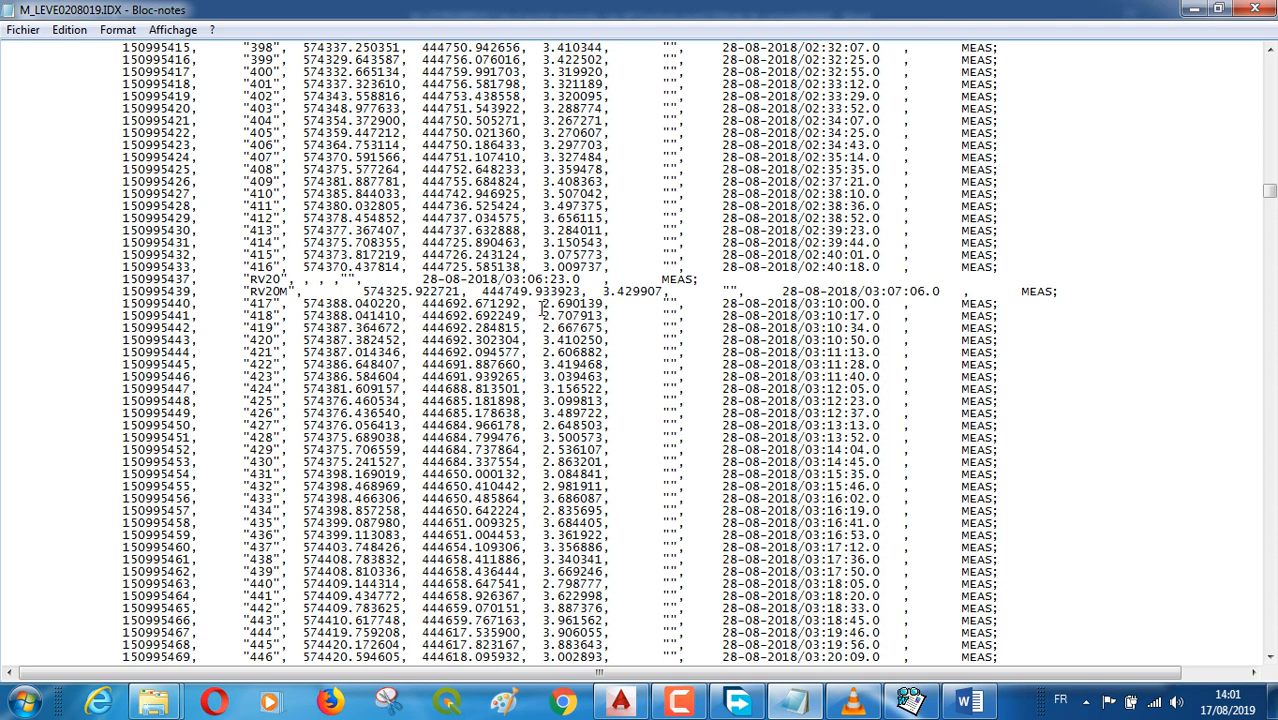
left_click_drag(542, 304, 590, 304)
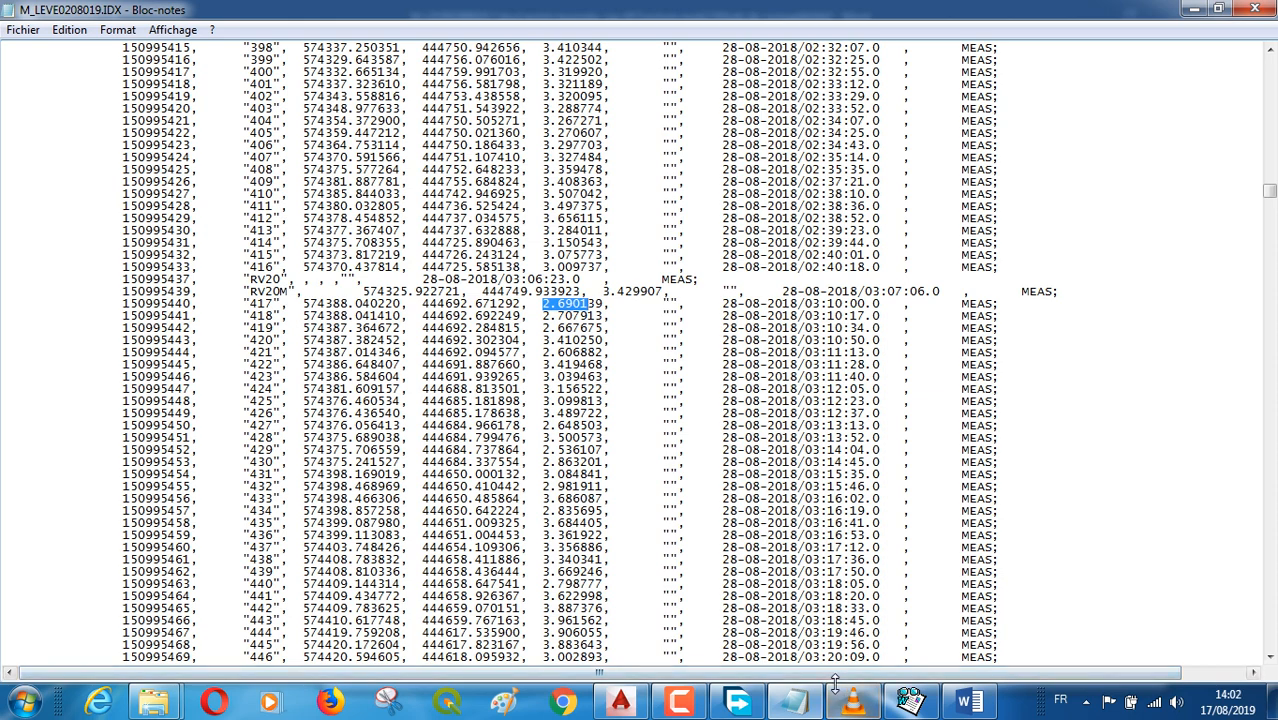
Compare the Z of the last radiated point, 470, between the Word listing and the IDX file in Bloc-notes
left_click(970, 703)
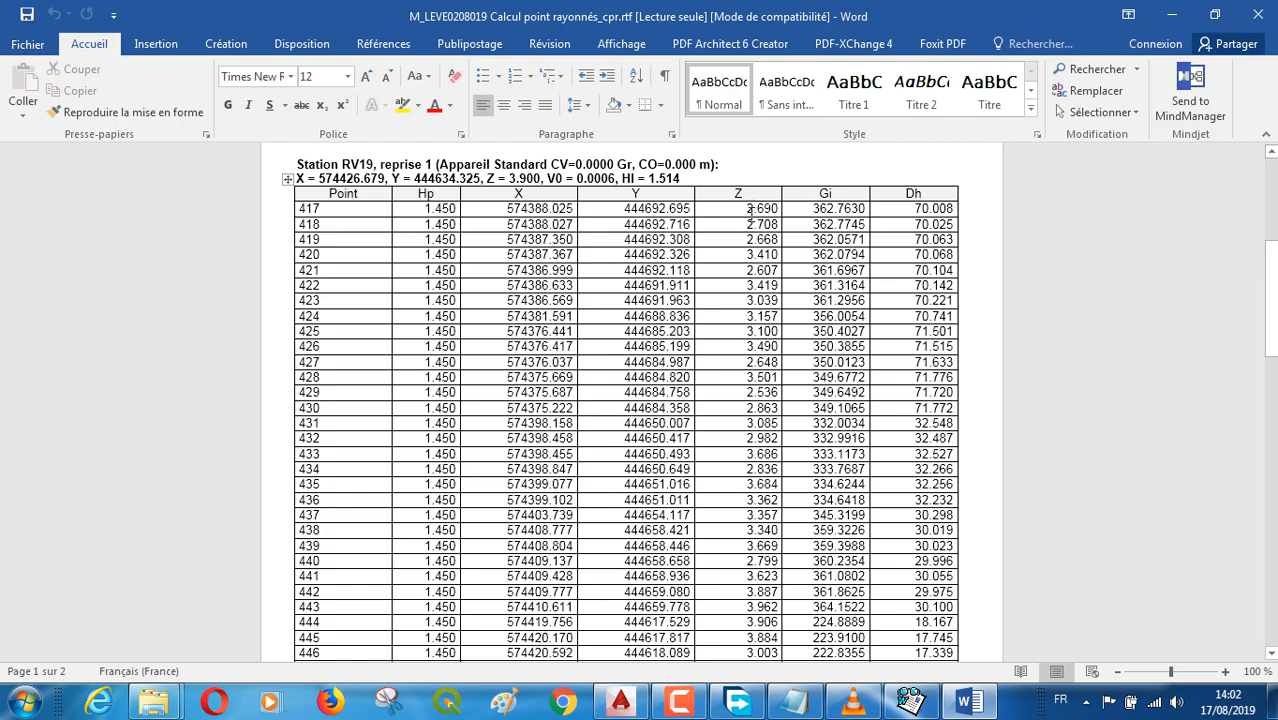
scroll(751, 212, "down", 3)
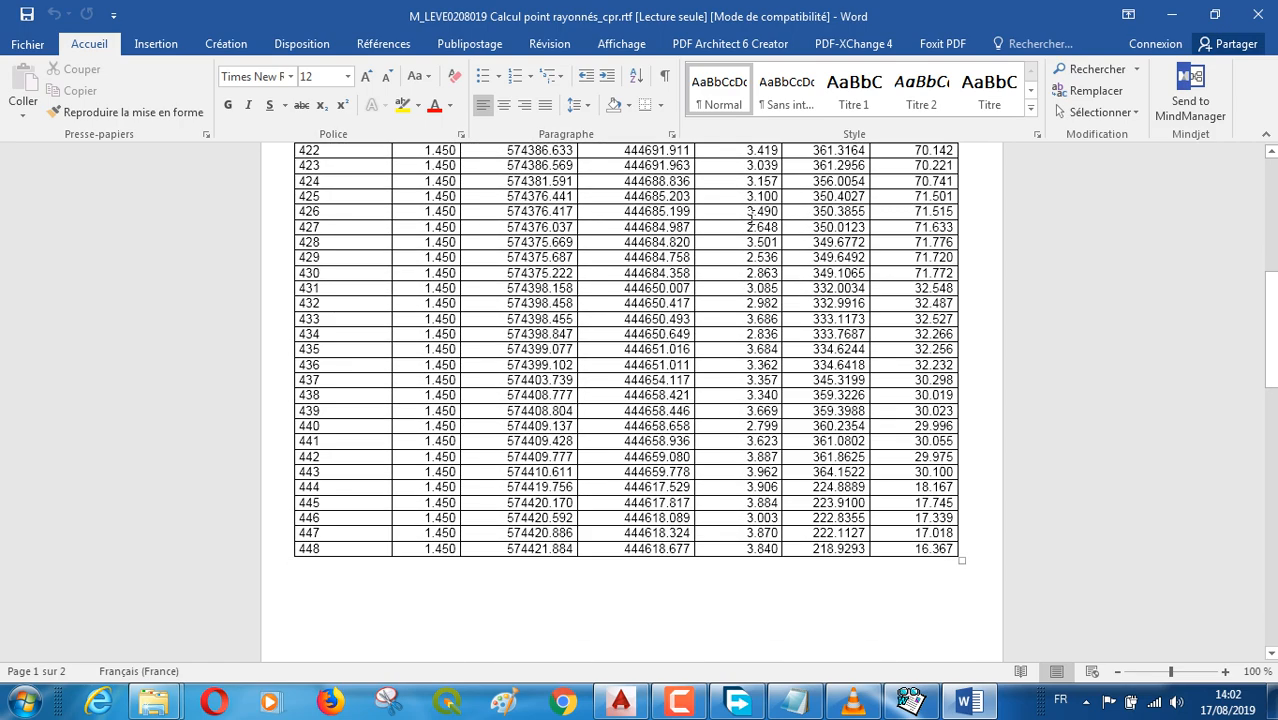
scroll(751, 212, "down", 7)
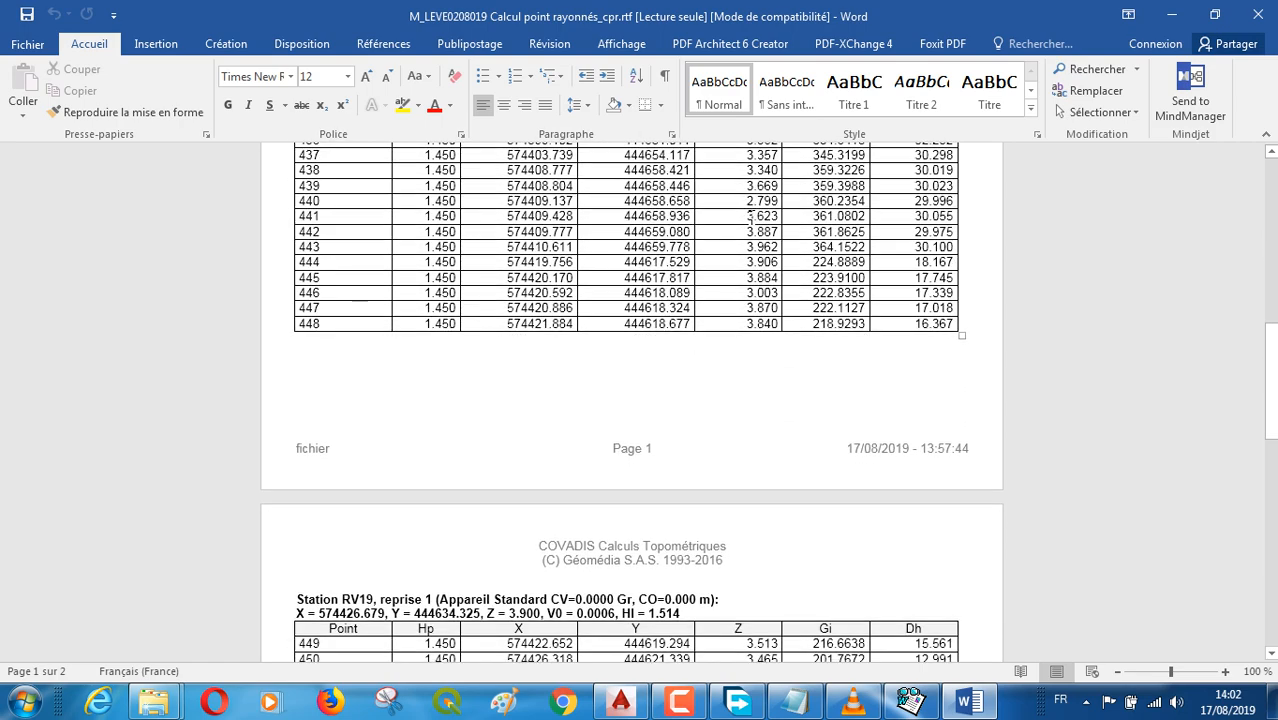
scroll(751, 222, "down", 6)
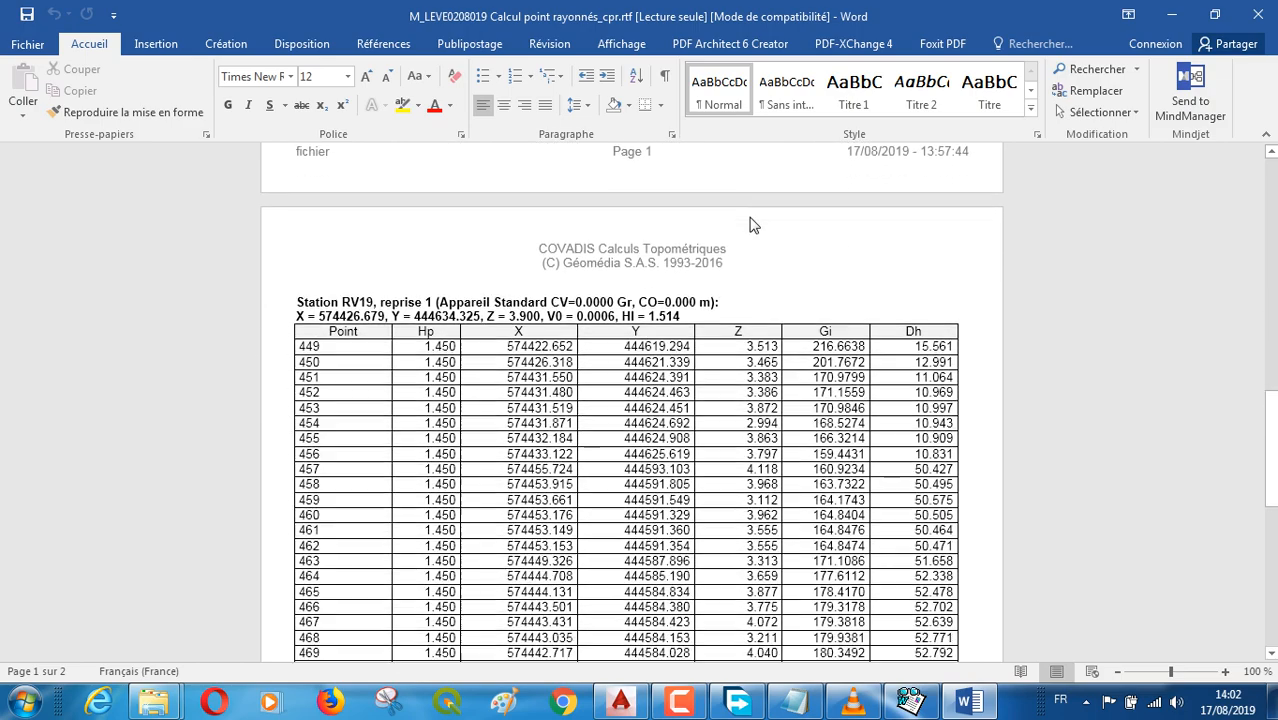
scroll(750, 218, "down", 3)
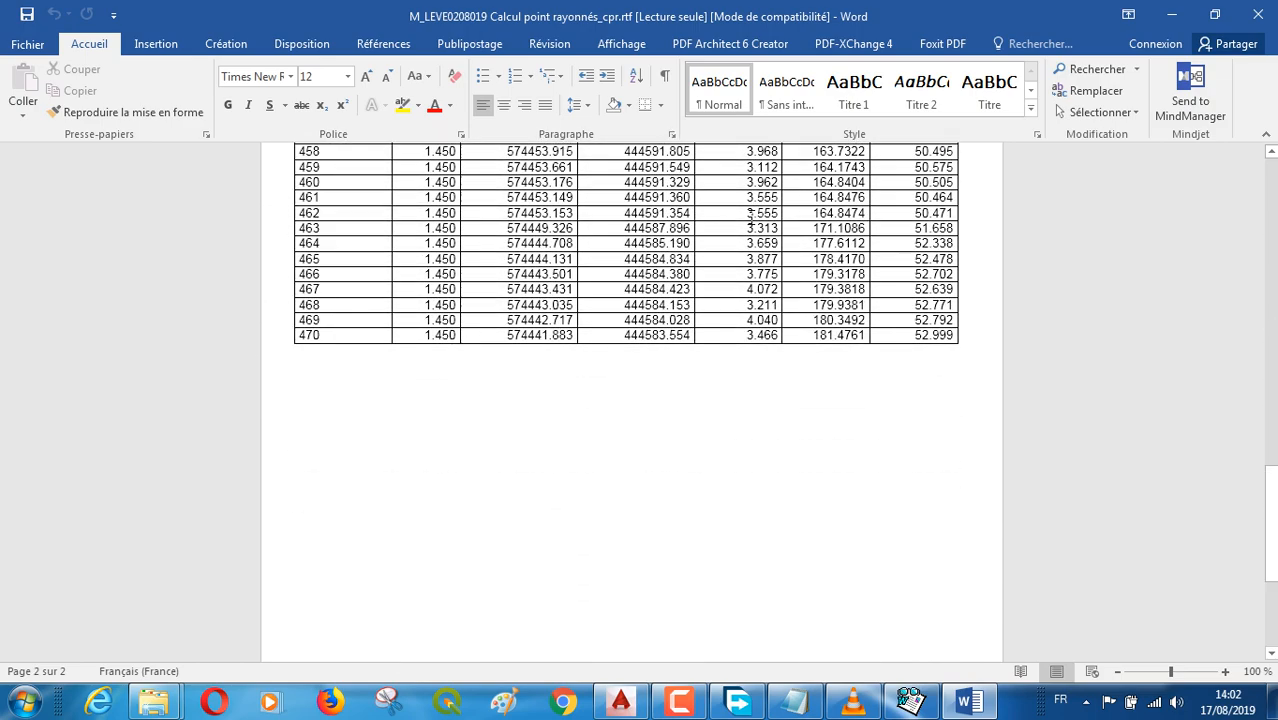
left_click(744, 335)
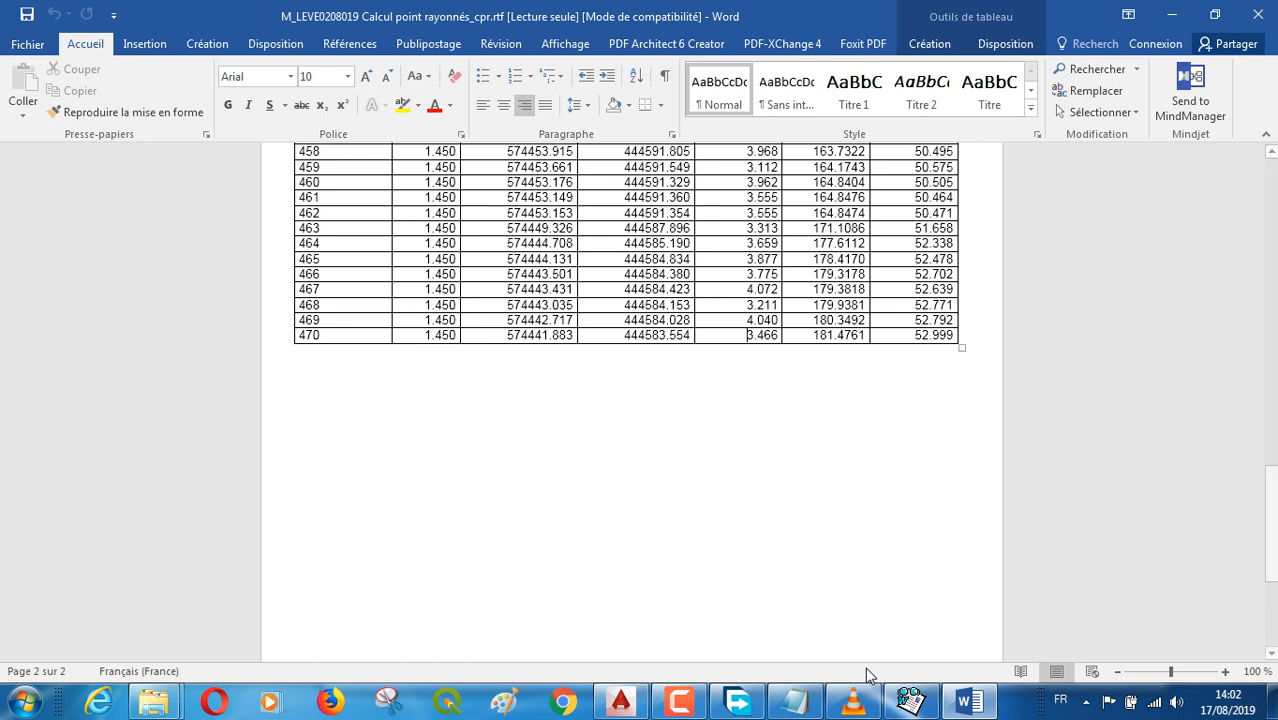
left_click(816, 690)
scroll(810, 512, "down", 11)
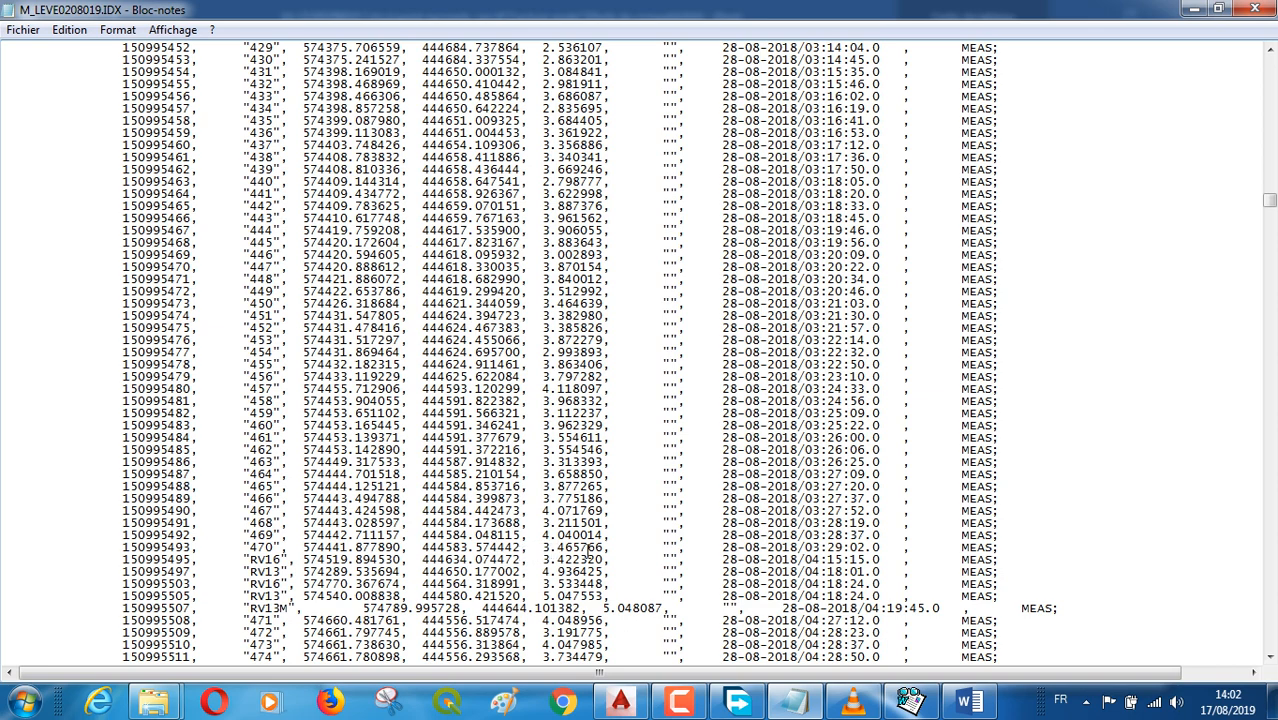
Look through the point and station records that follow point 470 in the IDX file, returning to the RV16 and RV13 entries
scroll(590, 548, "down", 9)
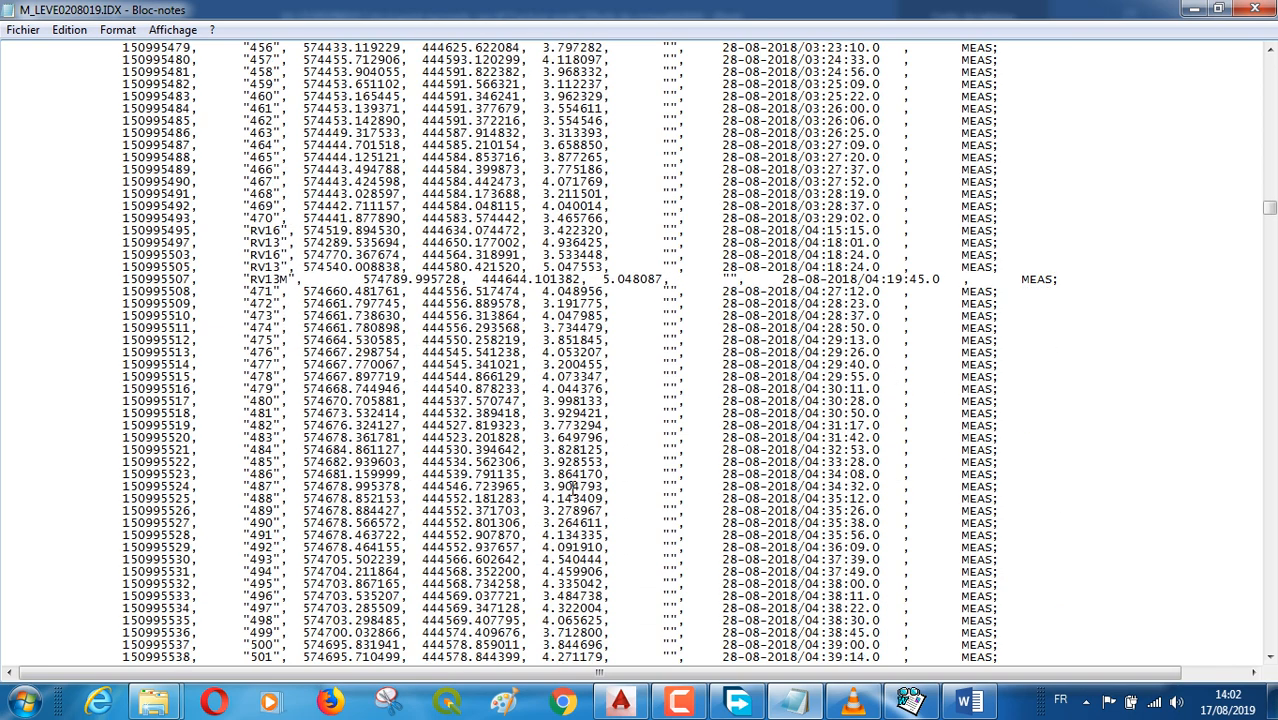
scroll(578, 437, "down", 20)
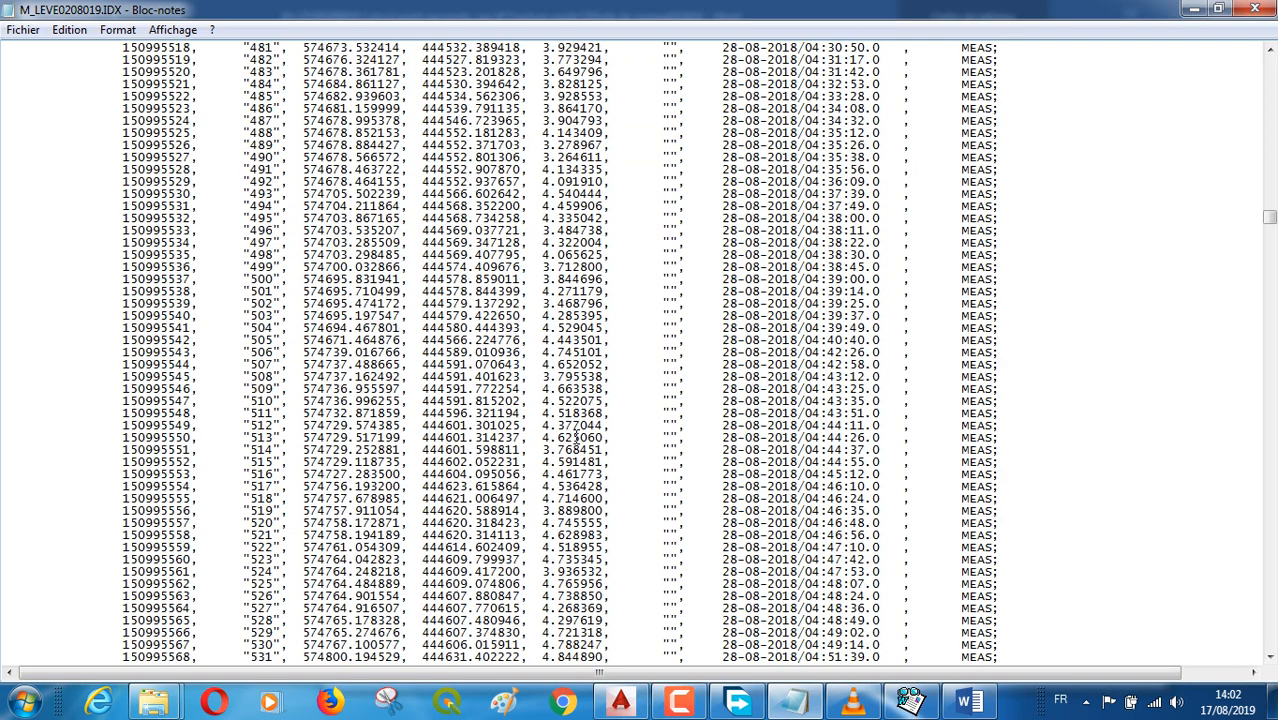
scroll(576, 437, "down", 7)
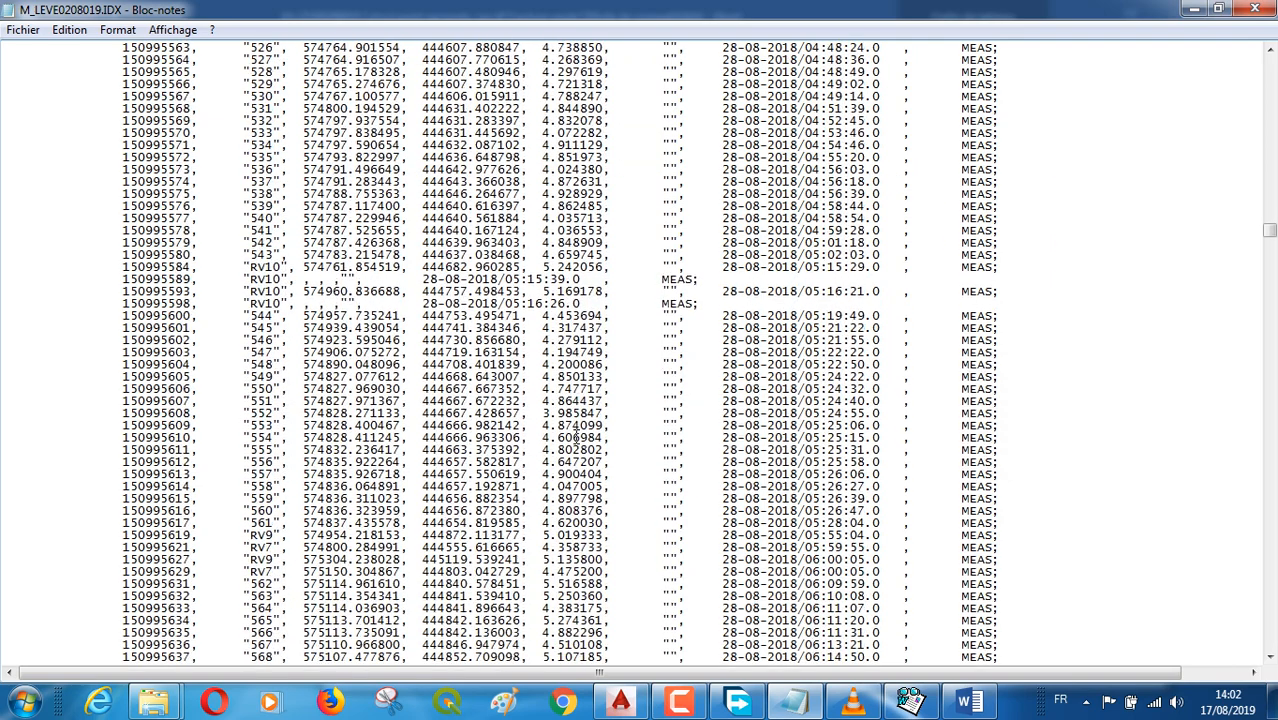
scroll(599, 522, "down", 4)
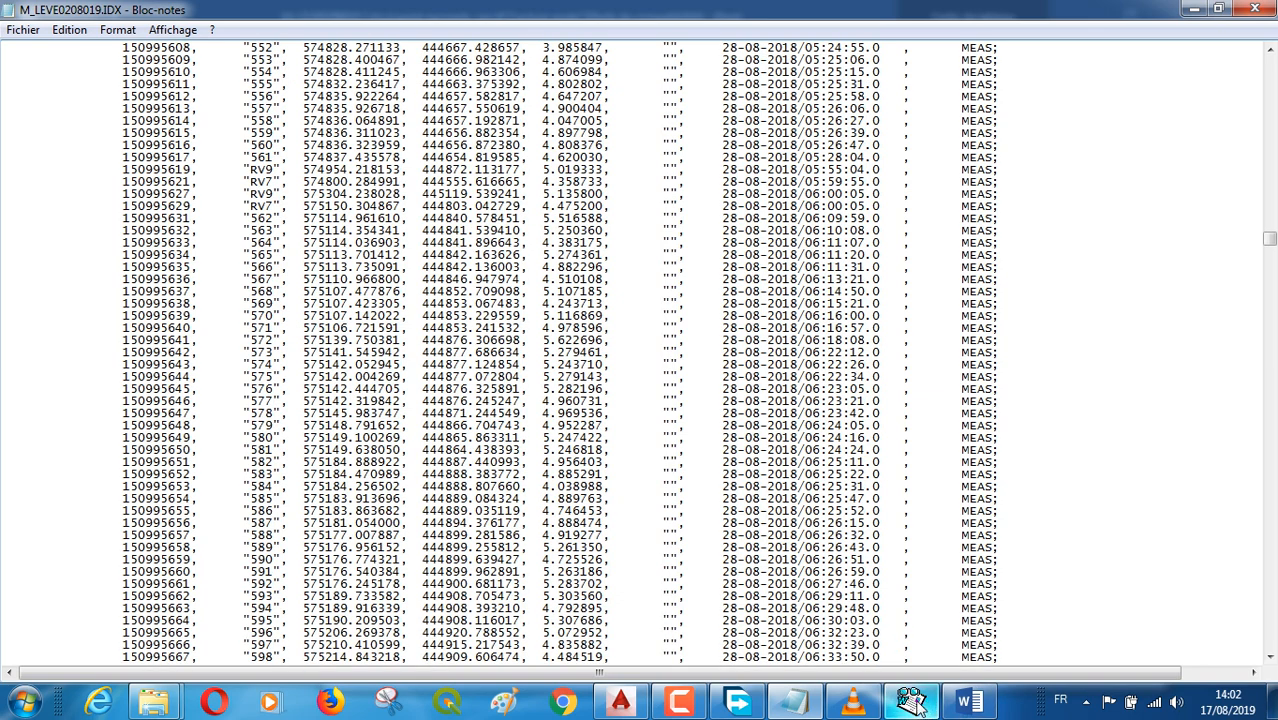
mouse_move(923, 706)
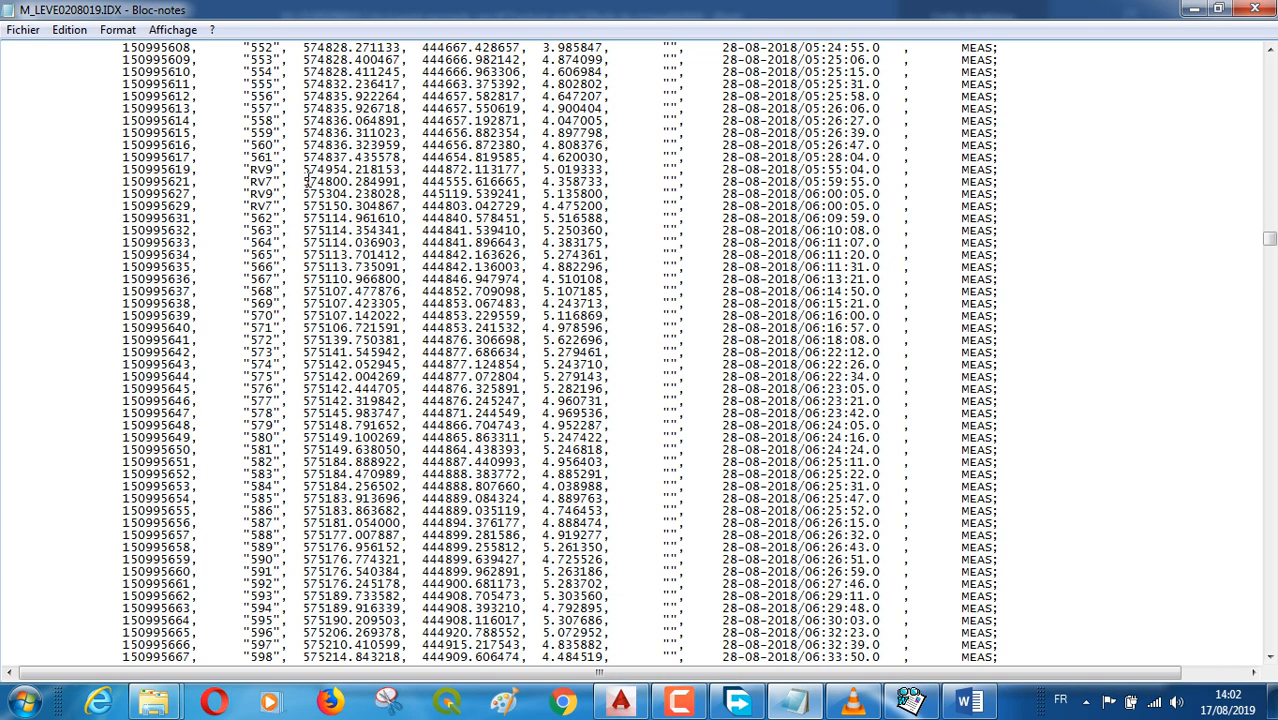
scroll(308, 178, "up", 5)
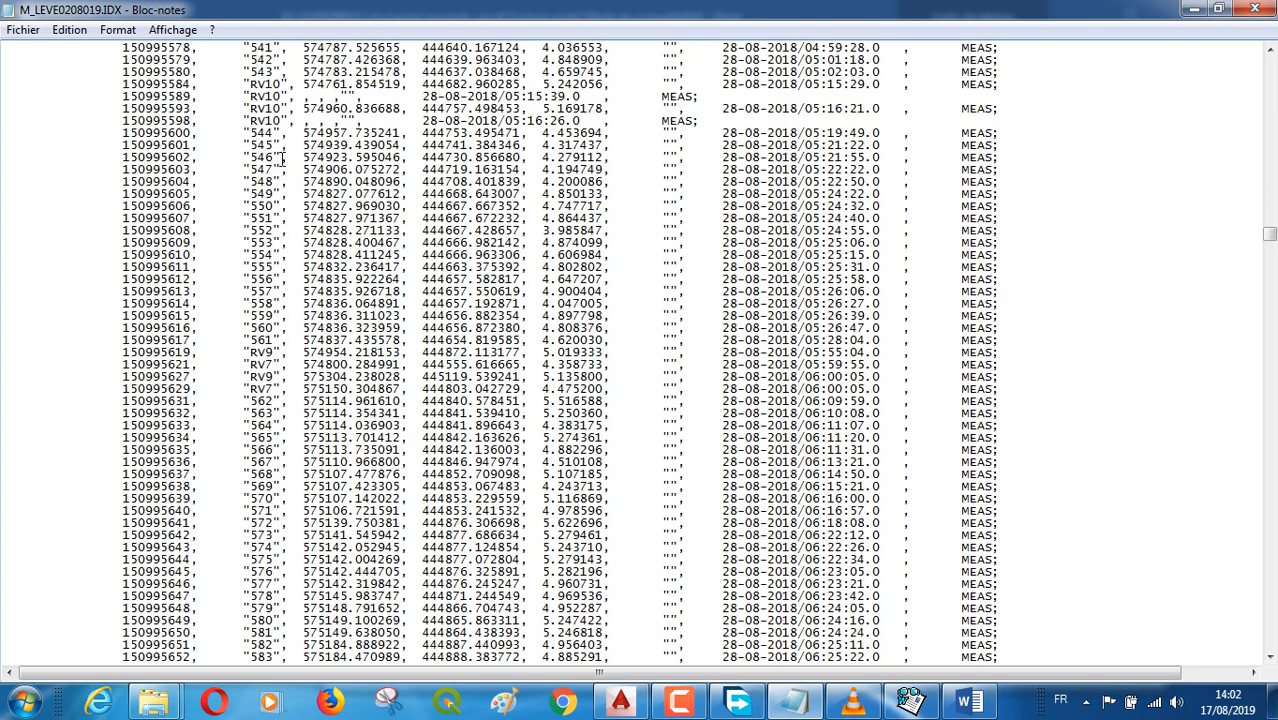
scroll(285, 160, "up", 2)
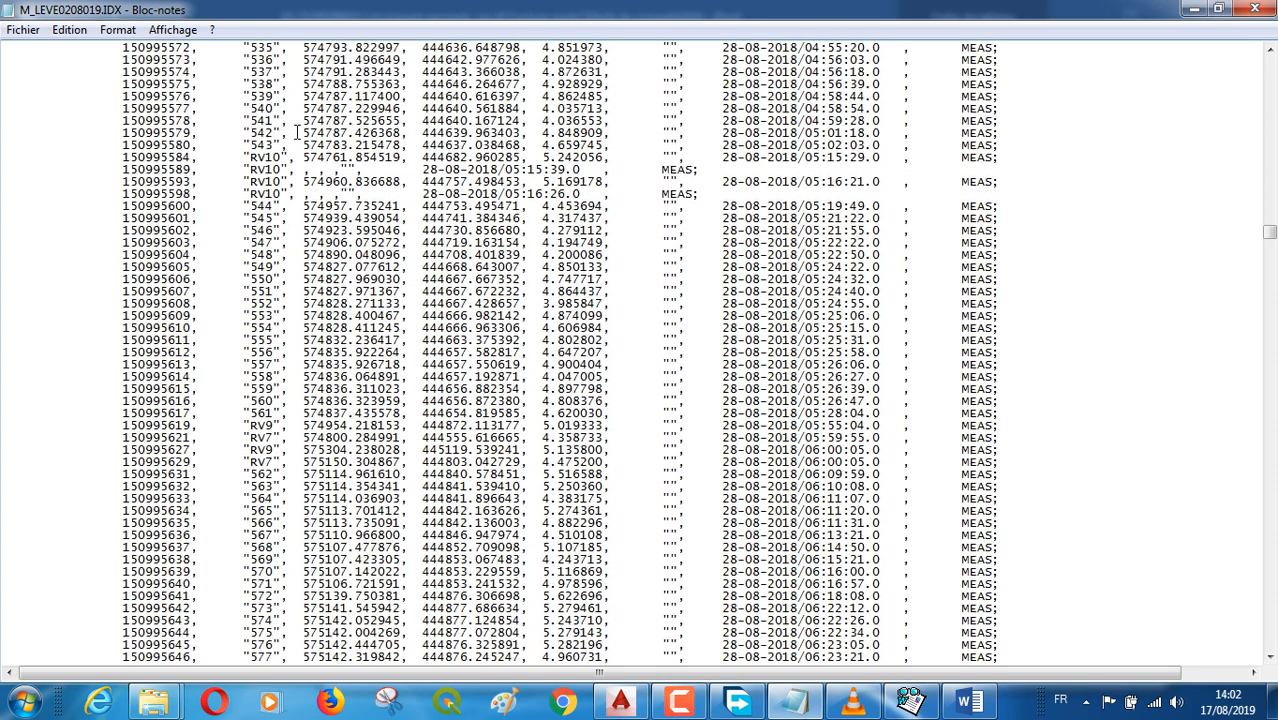
scroll(290, 132, "up", 8)
scroll(297, 132, "up", 11)
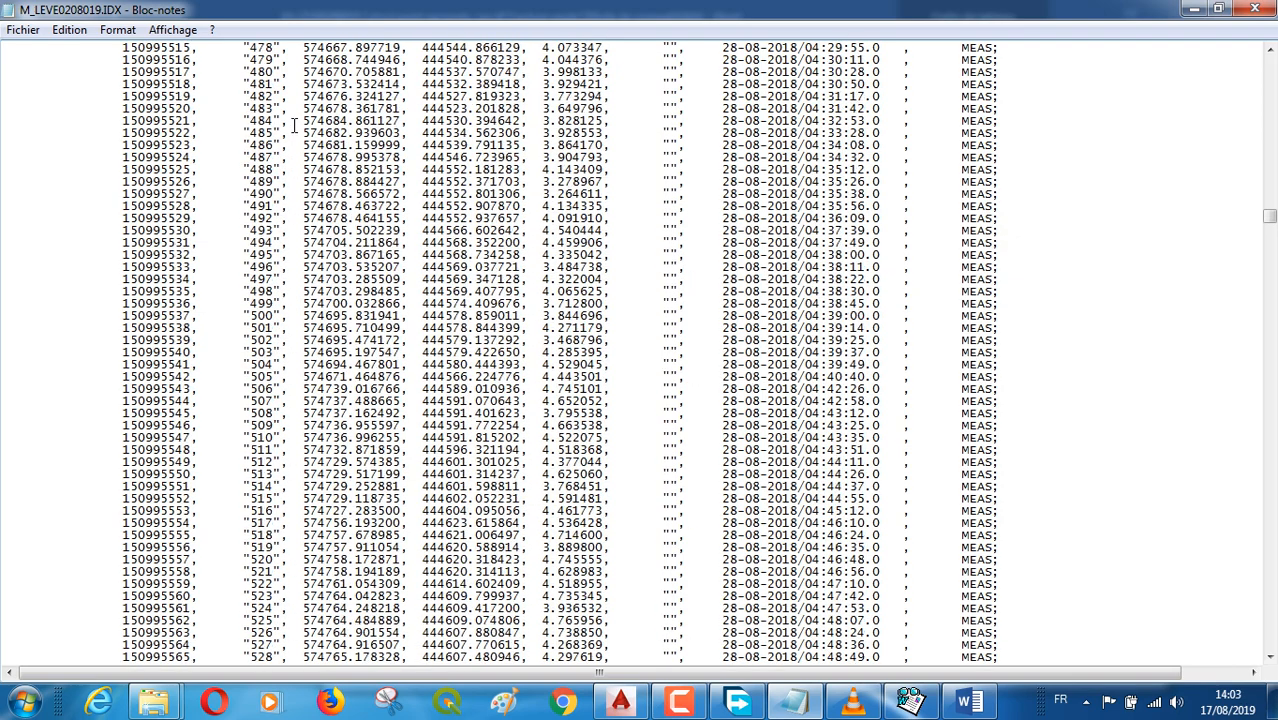
scroll(293, 124, "up", 5)
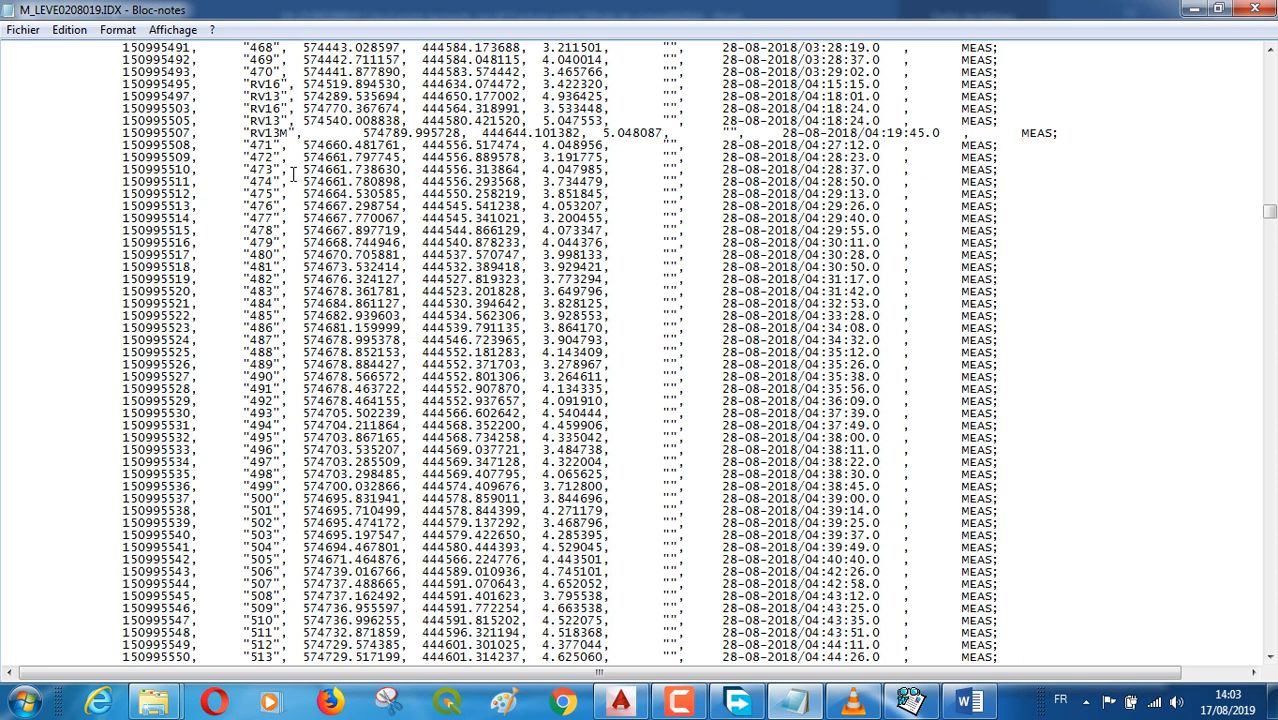
scroll(293, 172, "up", 1)
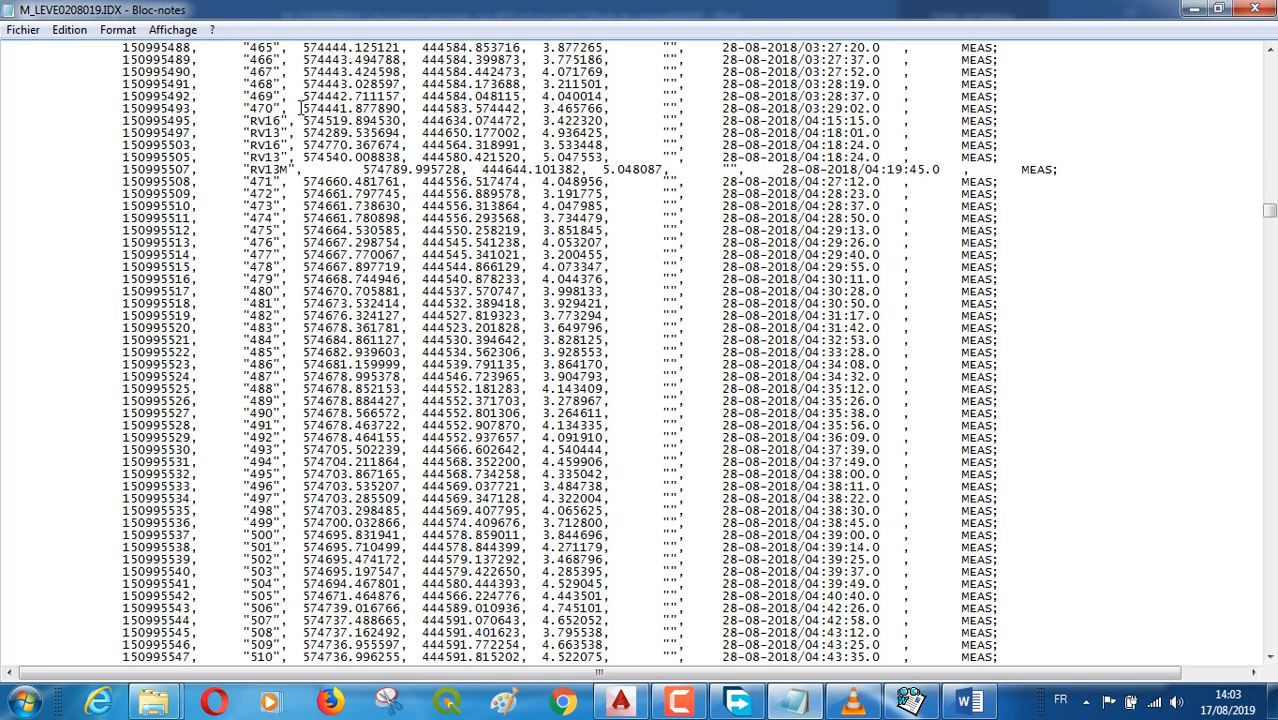
Highlight point 470's X in the IDX file and compare it with the X in the Word listing
left_click_drag(303, 108, 398, 108)
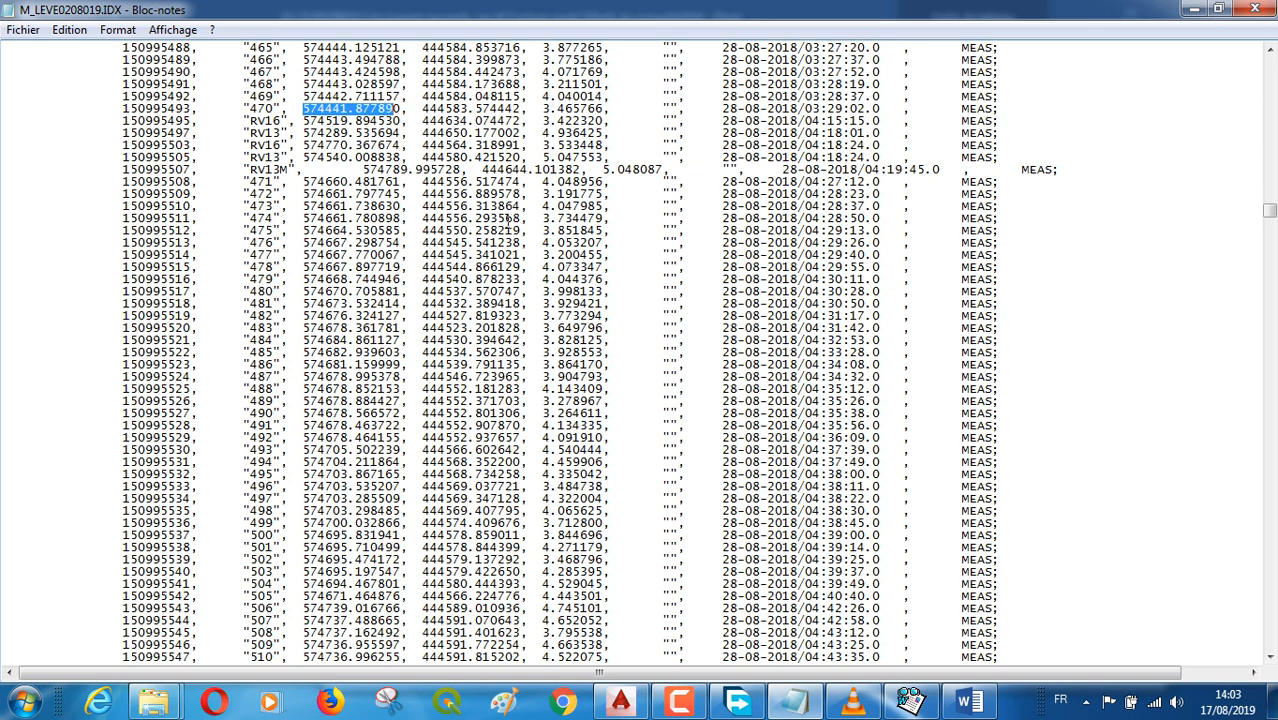
left_click(968, 702)
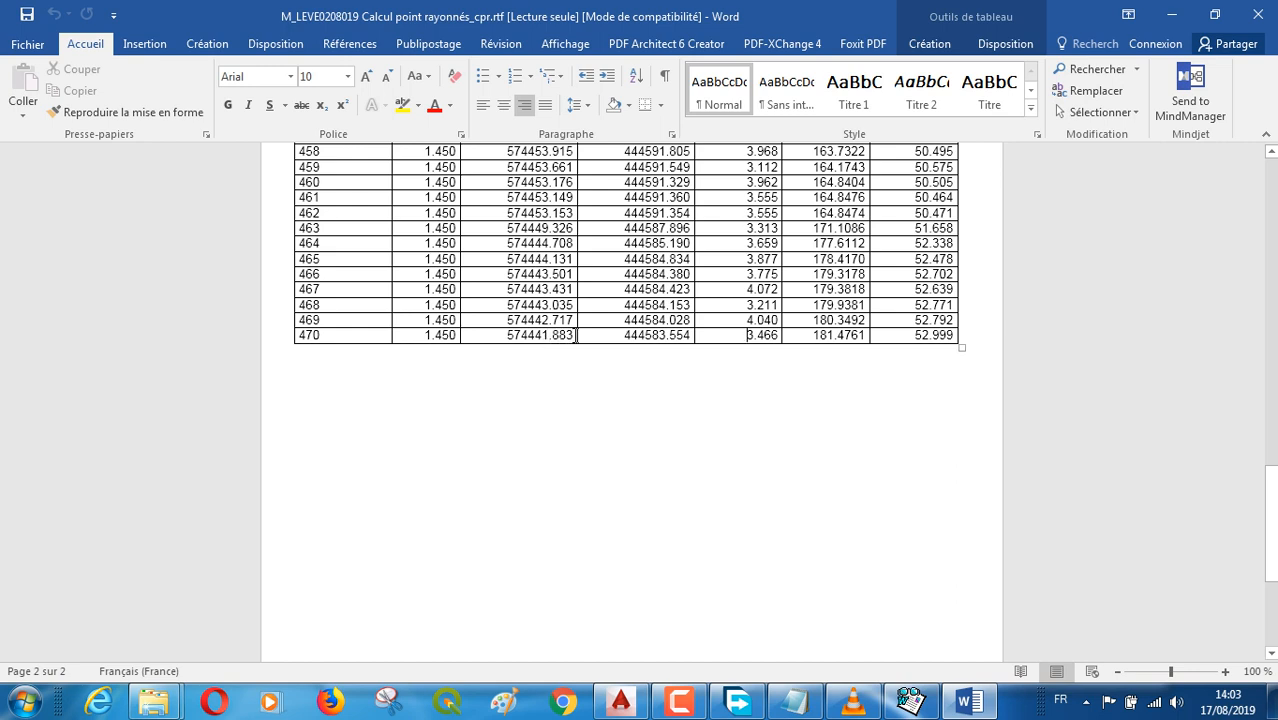
left_click(555, 360)
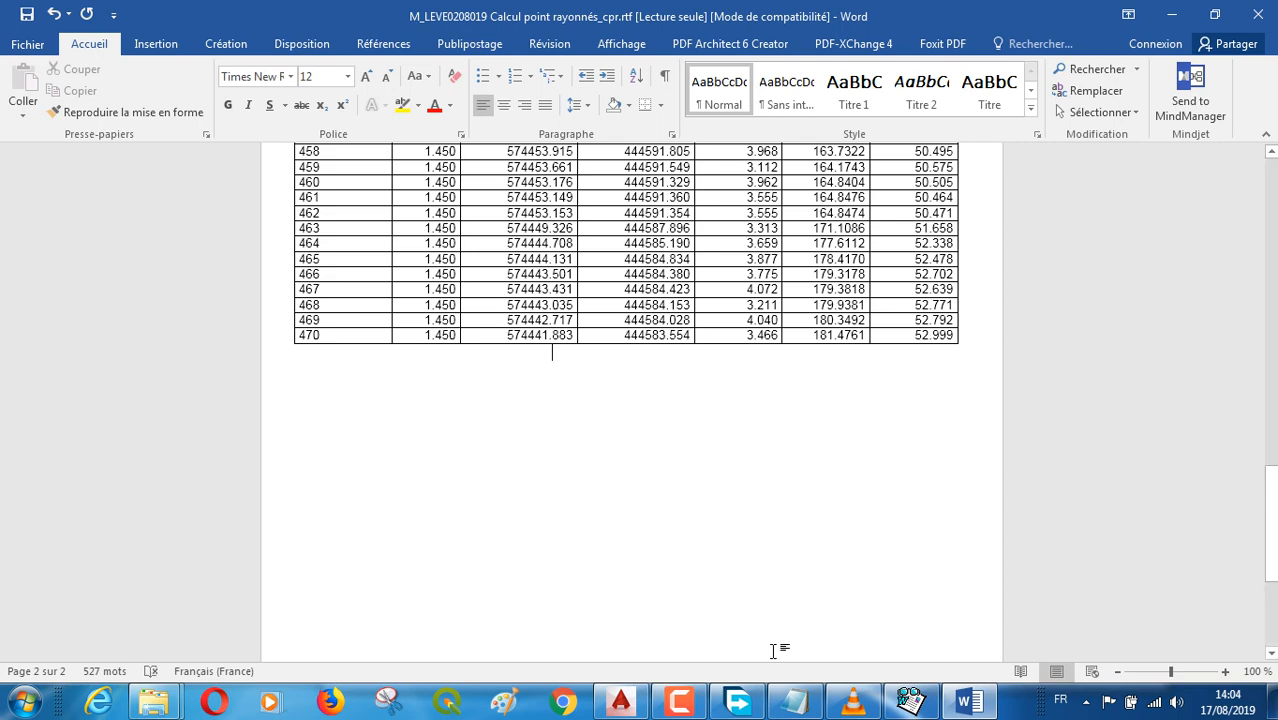
Copy point 470's X from the IDX file in Bloc-notes, paste it below the Word listing's table, and erase it again
left_click(788, 704)
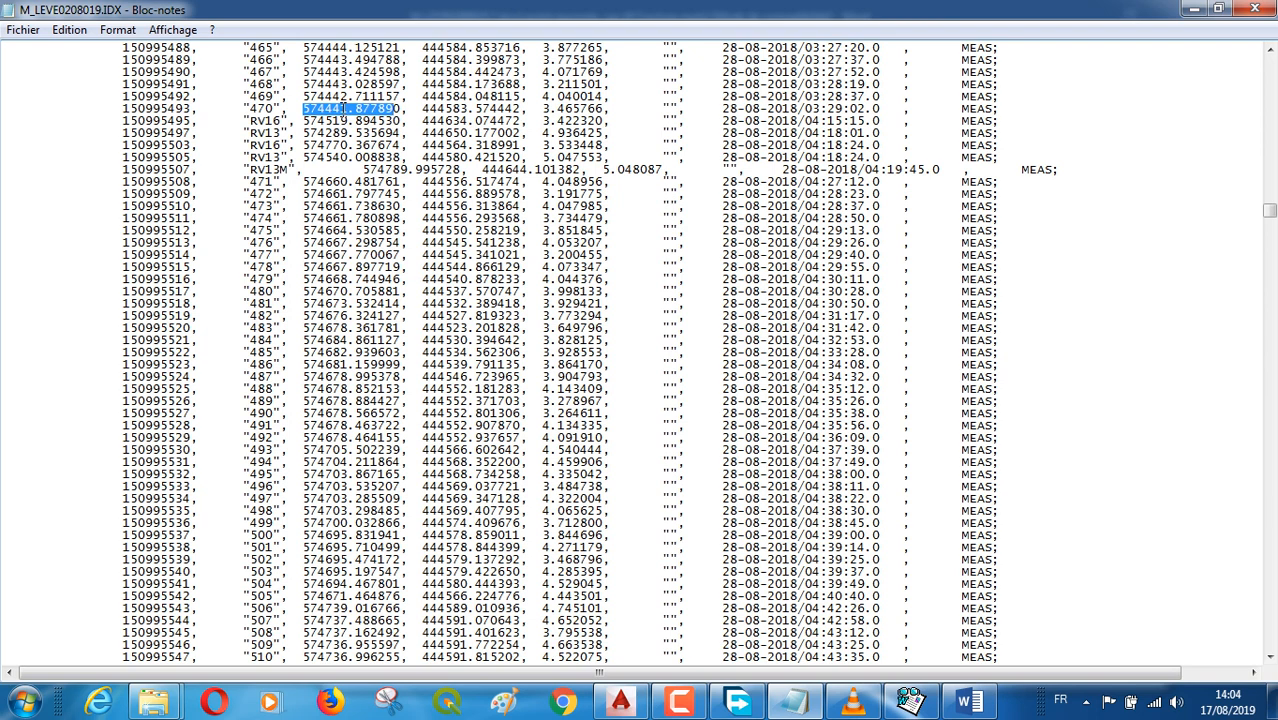
left_click_drag(341, 110, 387, 110)
key("ctrl+c")
left_click(970, 703)
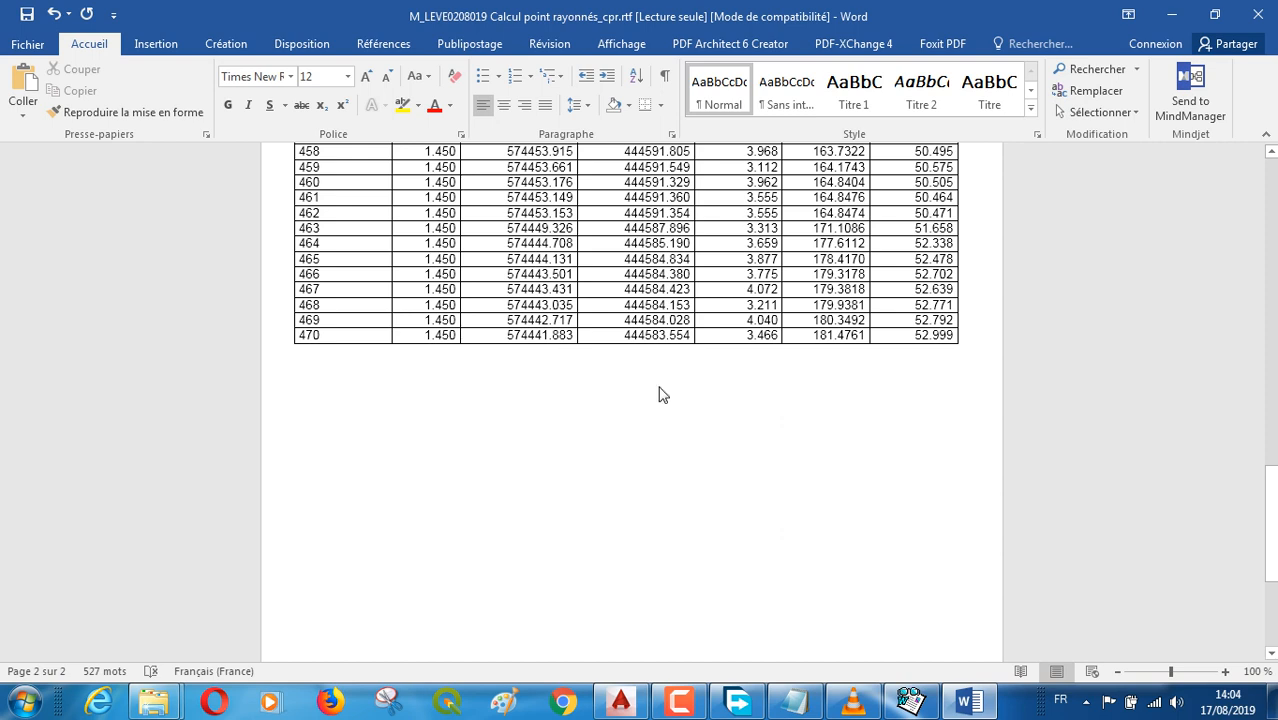
key("ctrl+v")
key("BackSpace")
key("BackSpace")
key("BackSpace")
key("BackSpace")
key("BackSpace")
key("BackSpace")
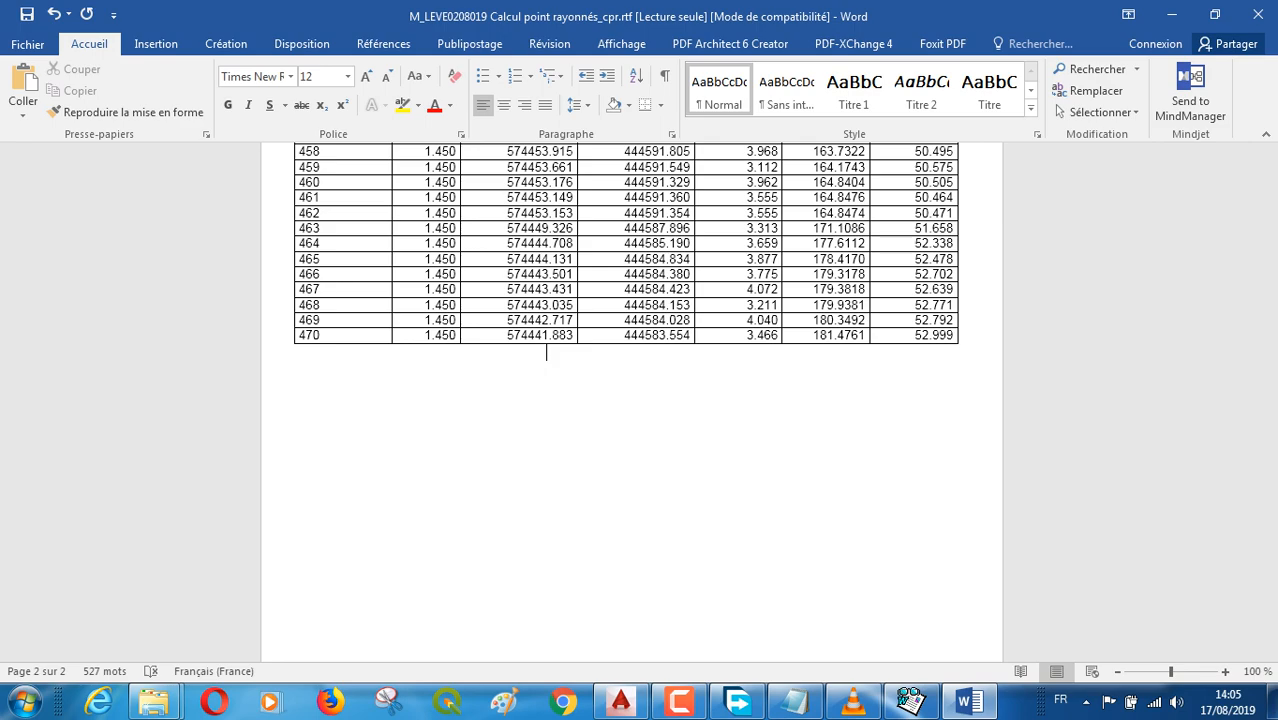
Review the Word listing, switch to Covadis, and look through the GéoBase's measures and calculated point coordinates down to point 470
scroll(570, 390, "up", 8)
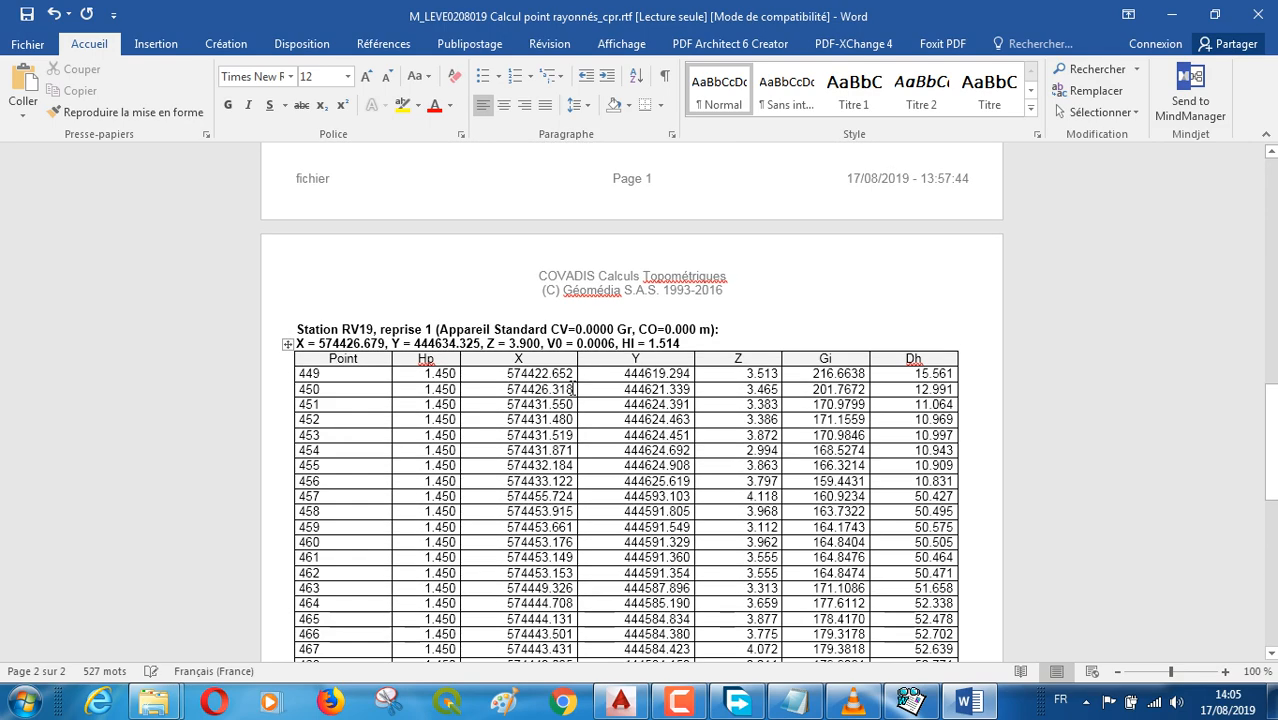
scroll(573, 388, "down", 1)
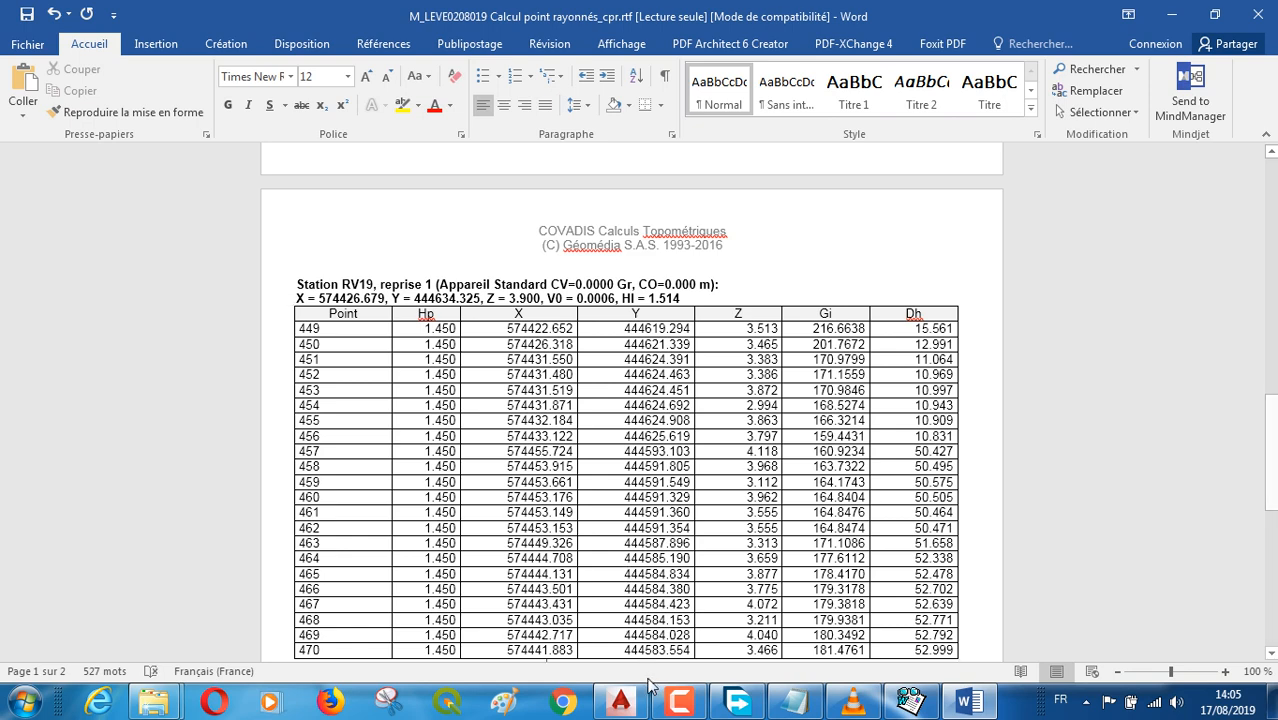
mouse_move(636, 712)
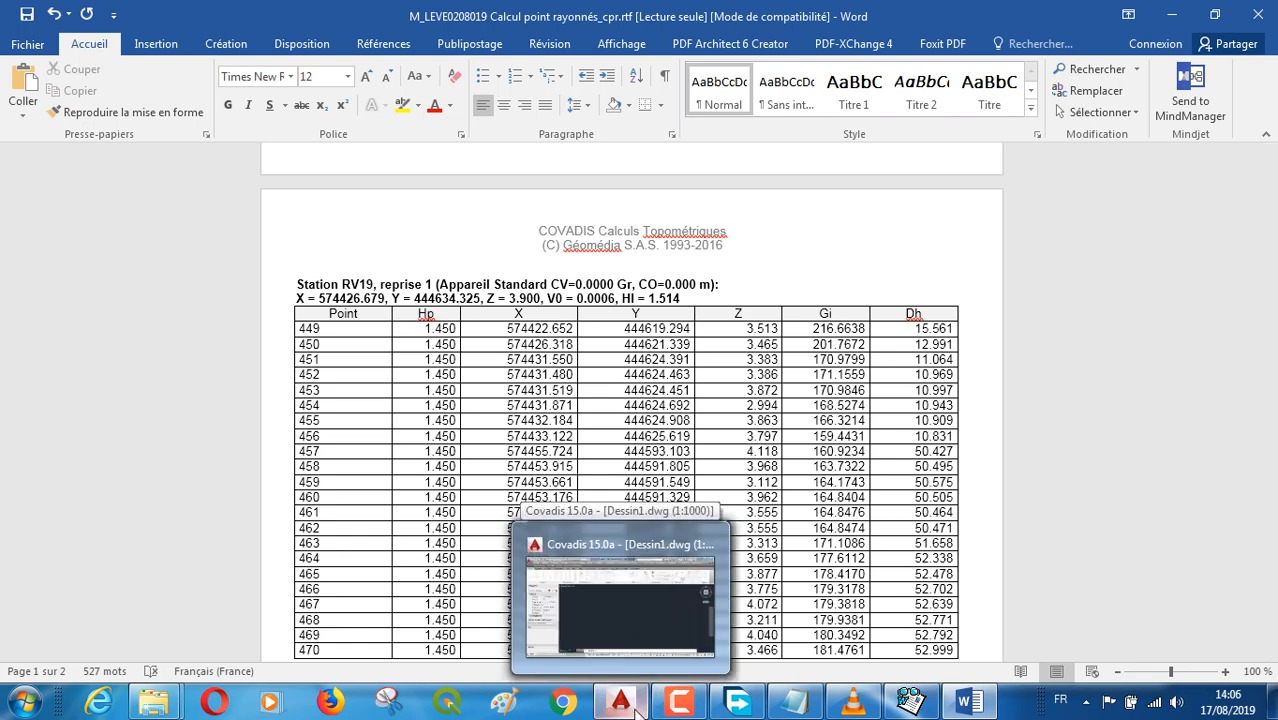
left_click(636, 712)
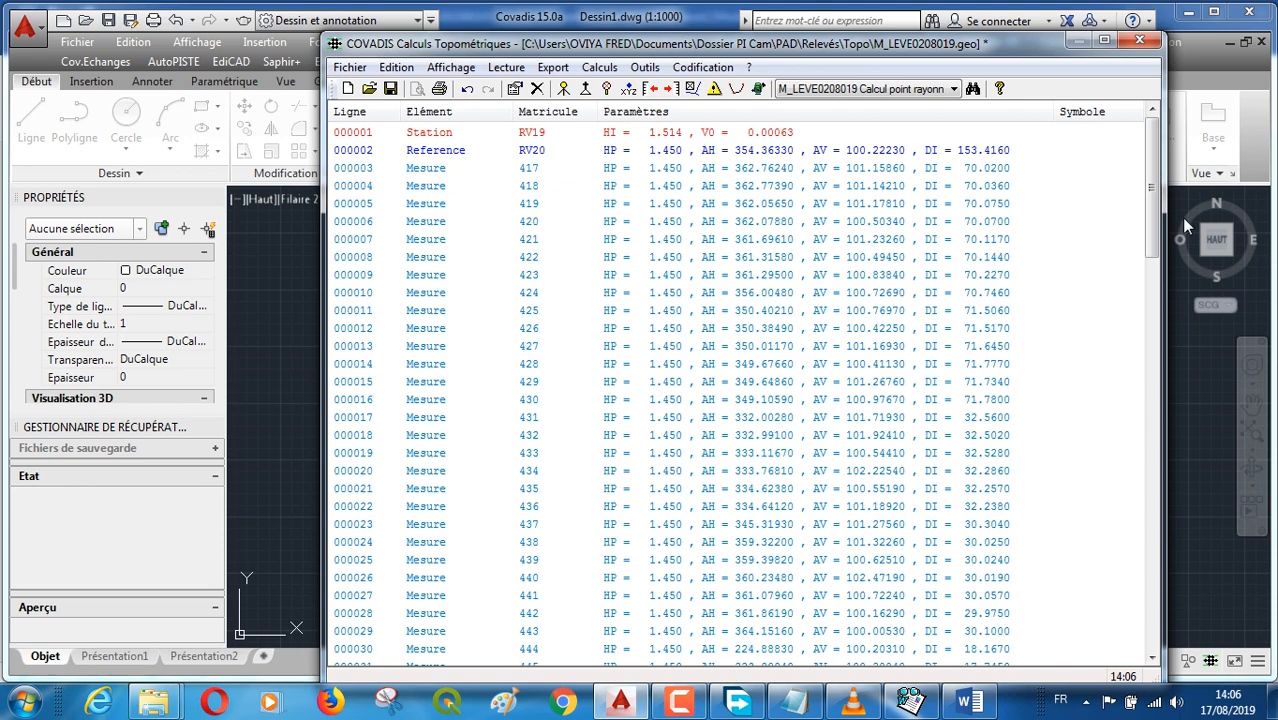
scroll(1152, 295, "down", 3)
left_click_drag(1150, 391, 1145, 641)
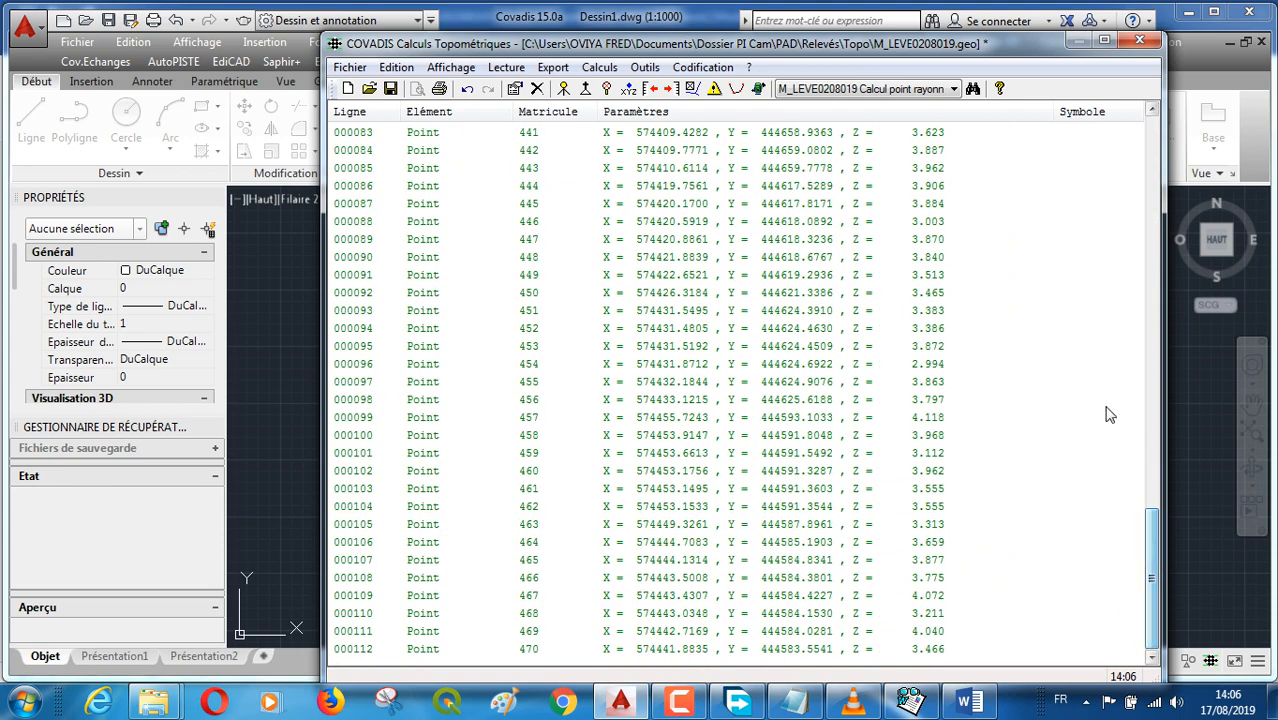
left_click(1152, 110)
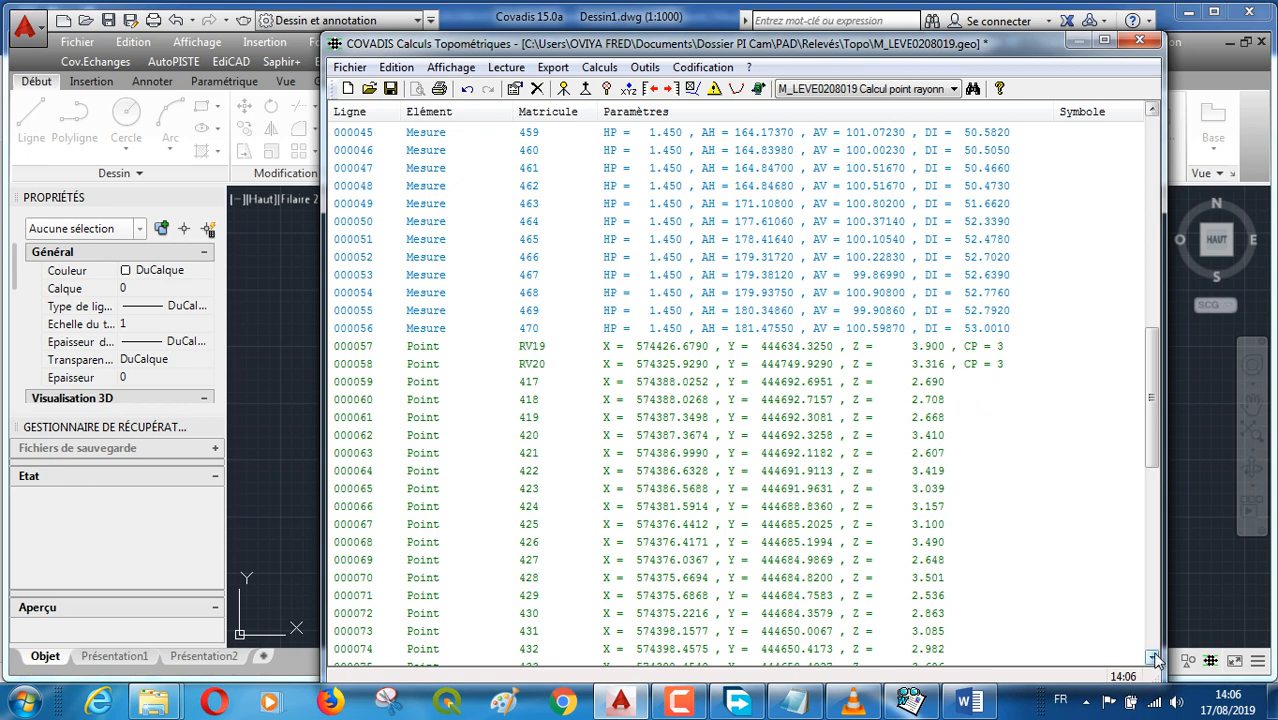
left_click_drag(1153, 657, 1153, 657)
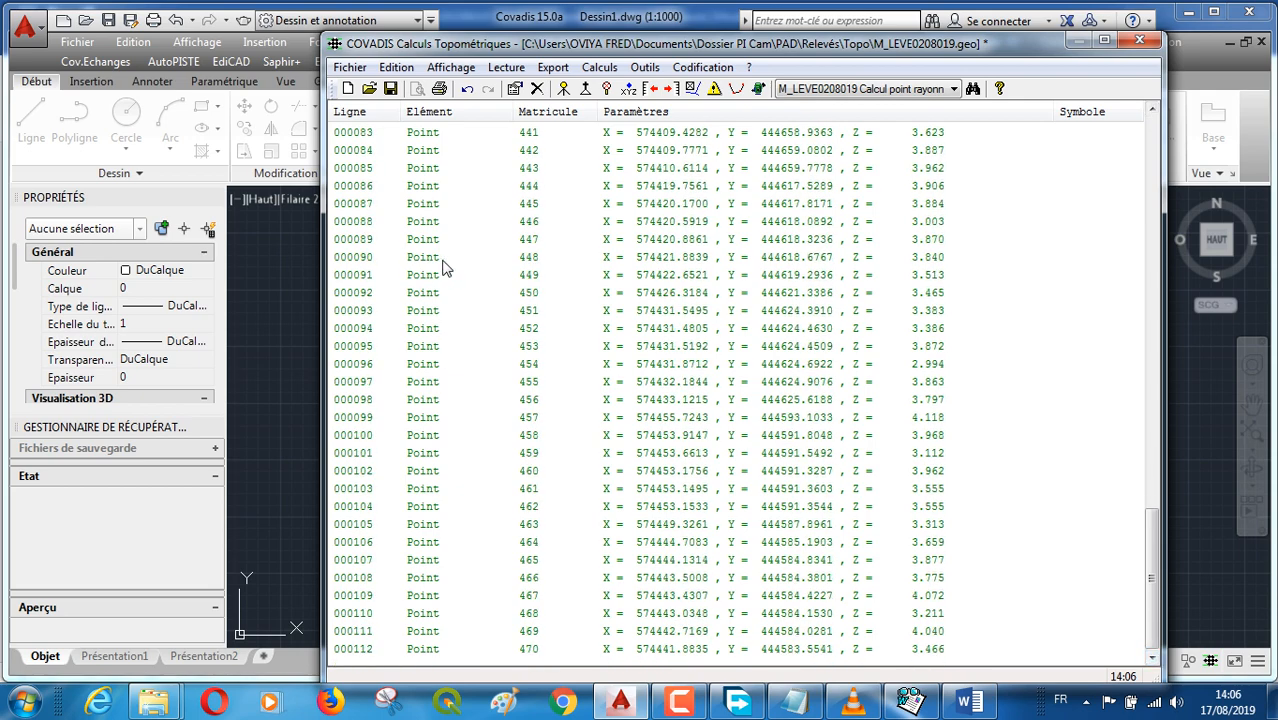
right_click(534, 138)
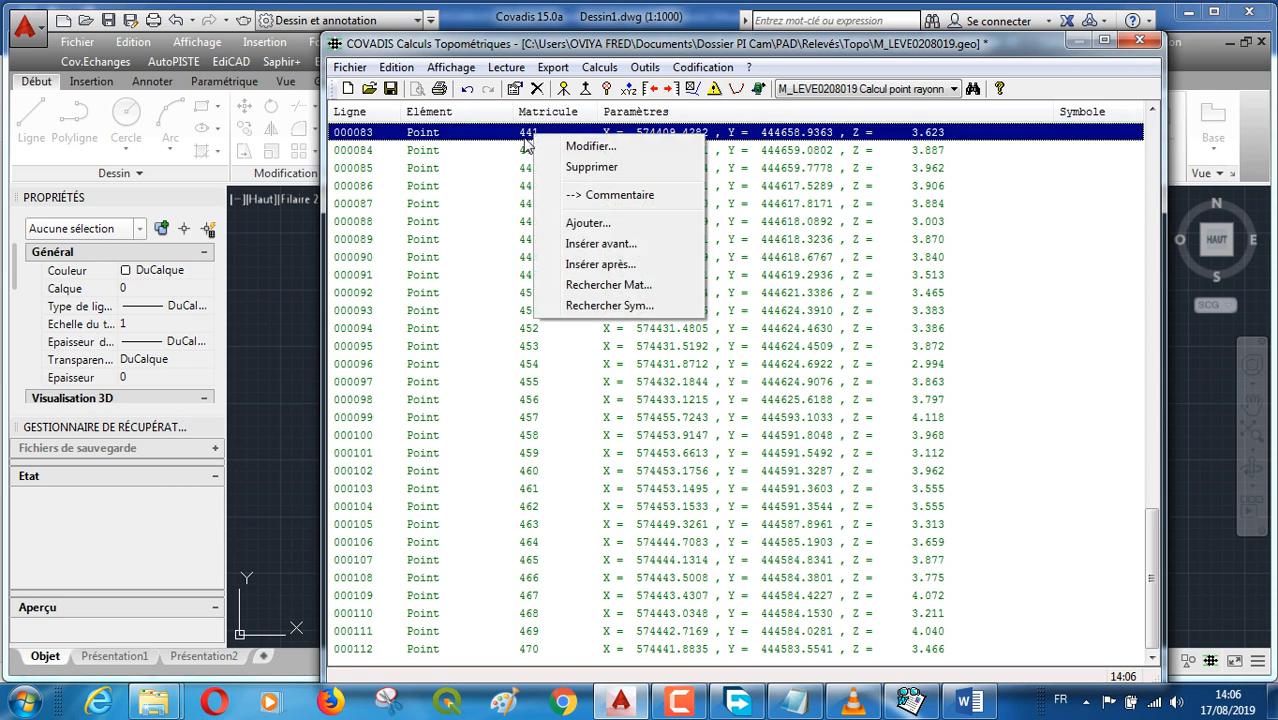
left_click(1002, 281)
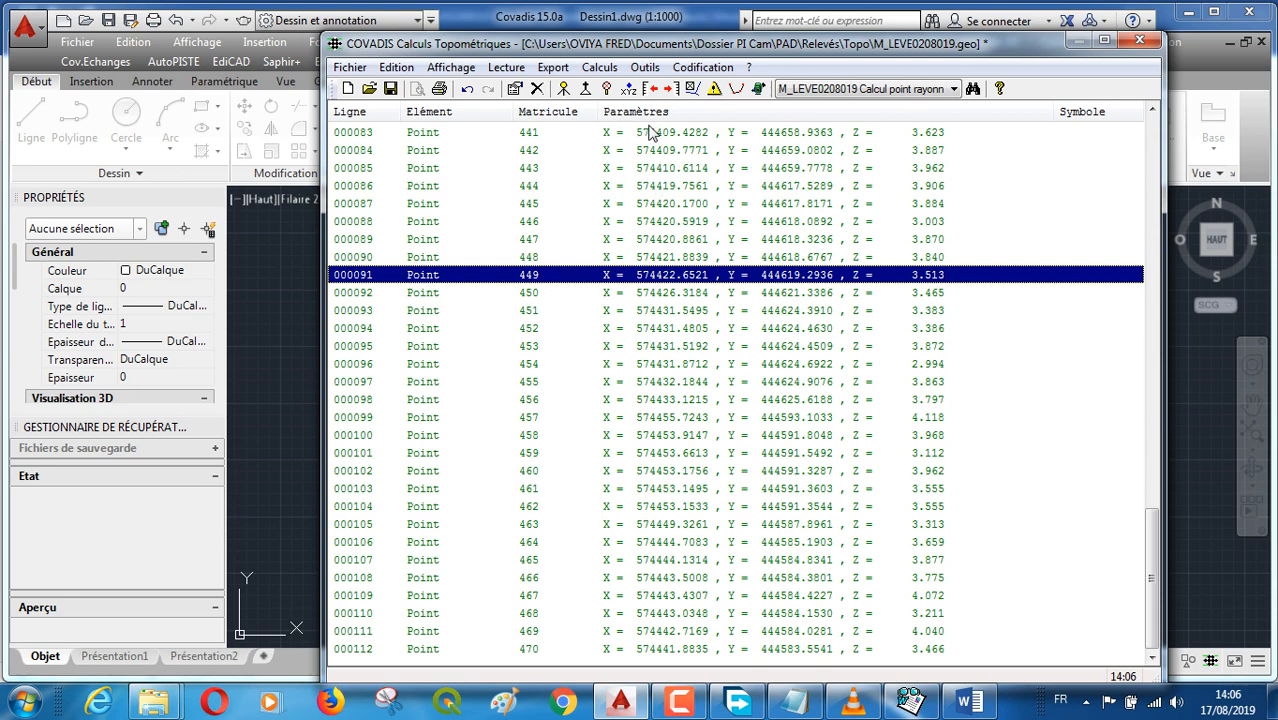
left_click(674, 708)
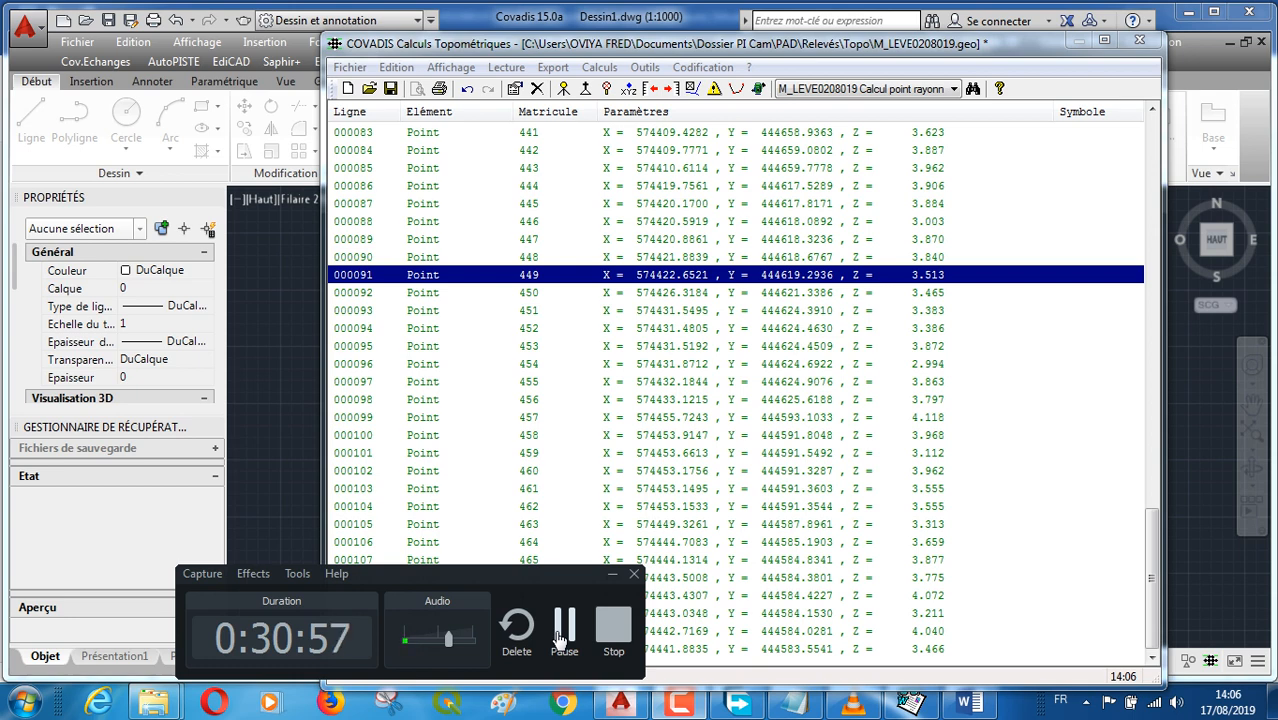
left_click_drag(478, 570, 792, 383)
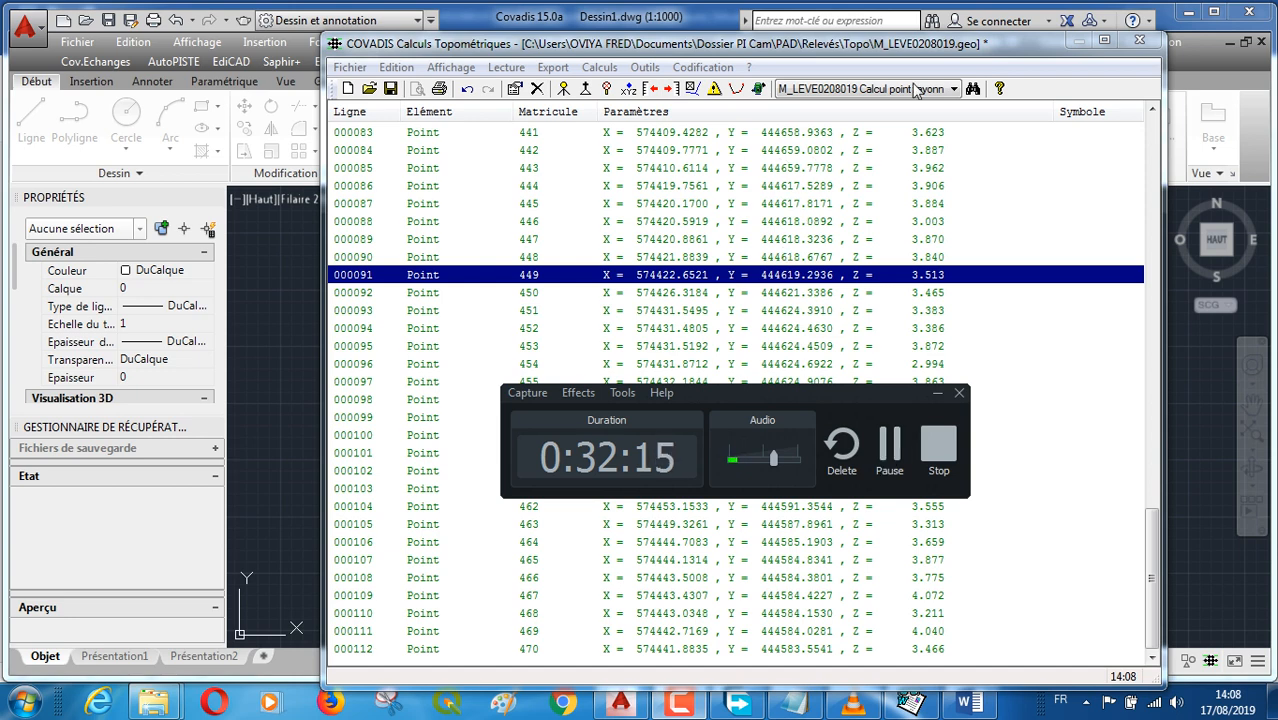
Save the modified GéoBase M_LEVE0208019.geo and close the Calculs Topométriques window
left_click(1139, 40)
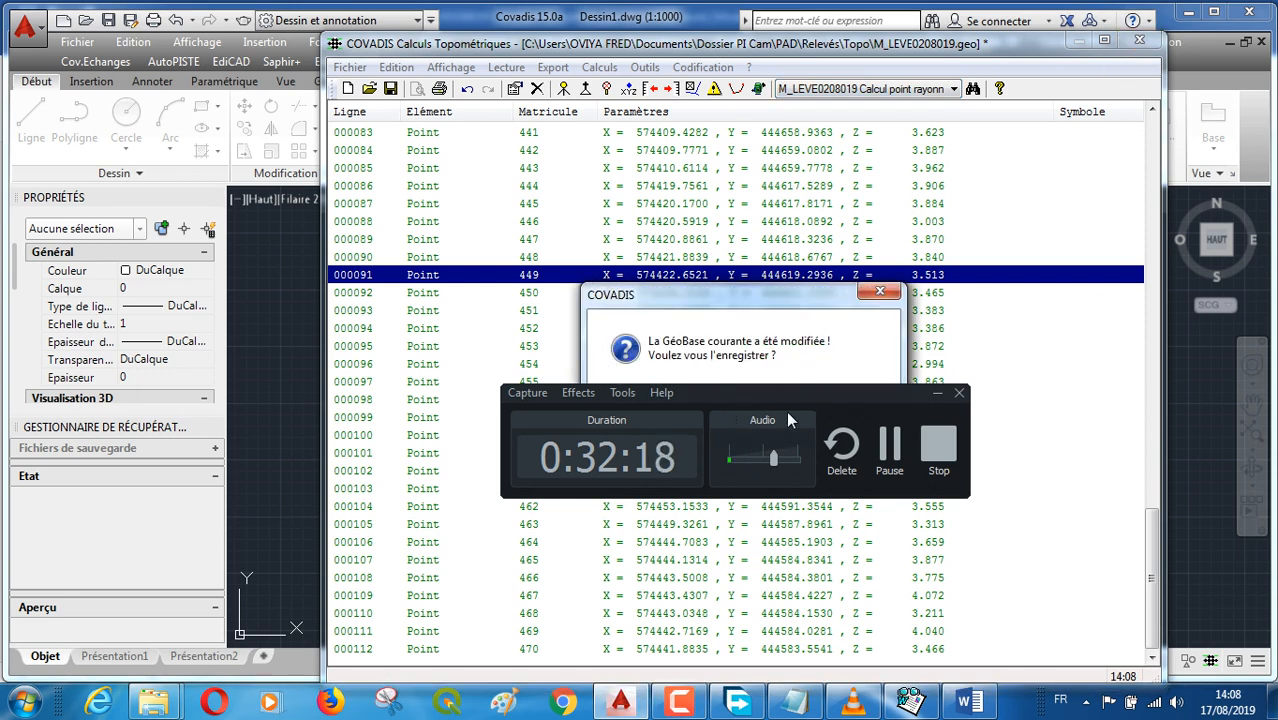
left_click_drag(790, 420, 797, 599)
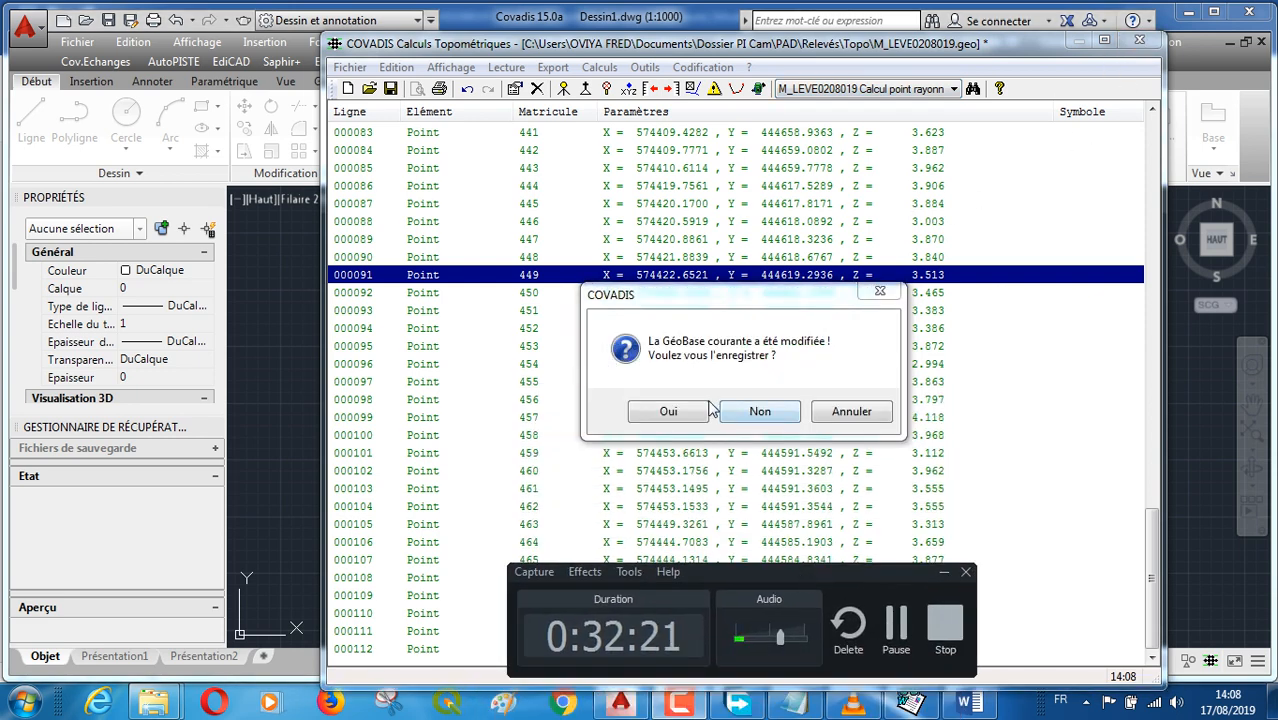
left_click(672, 412)
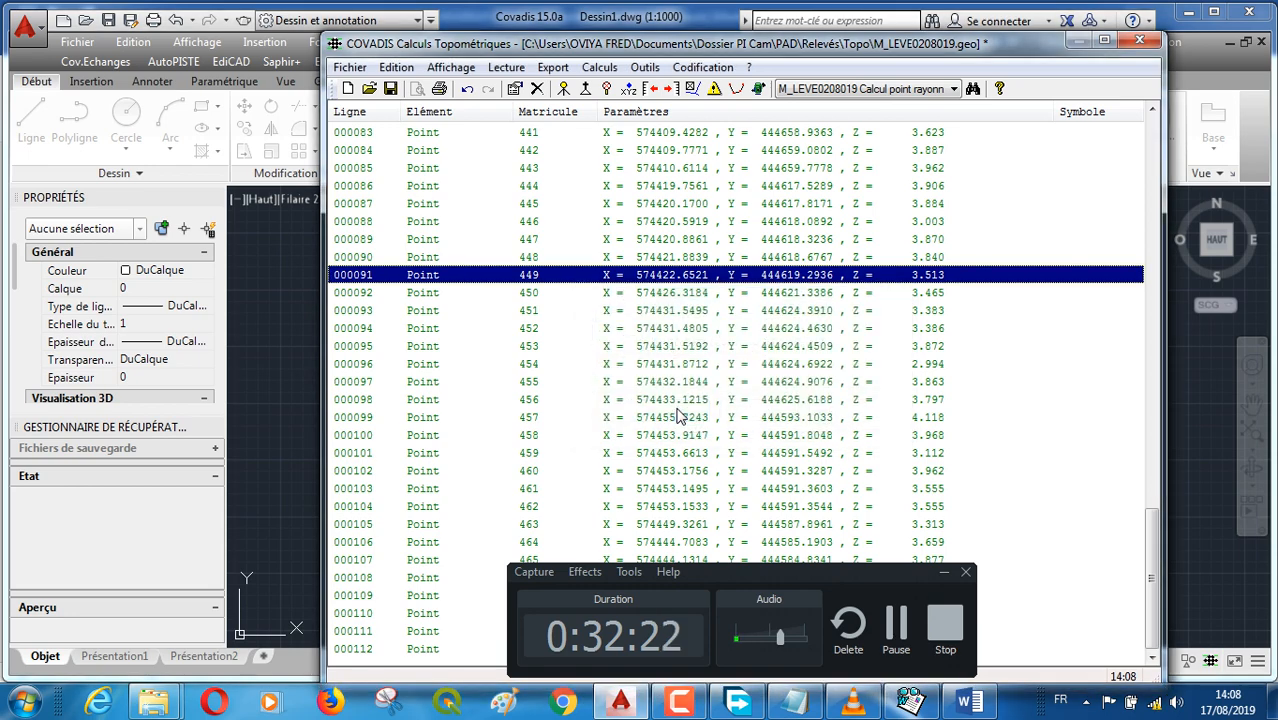
left_click(1138, 41)
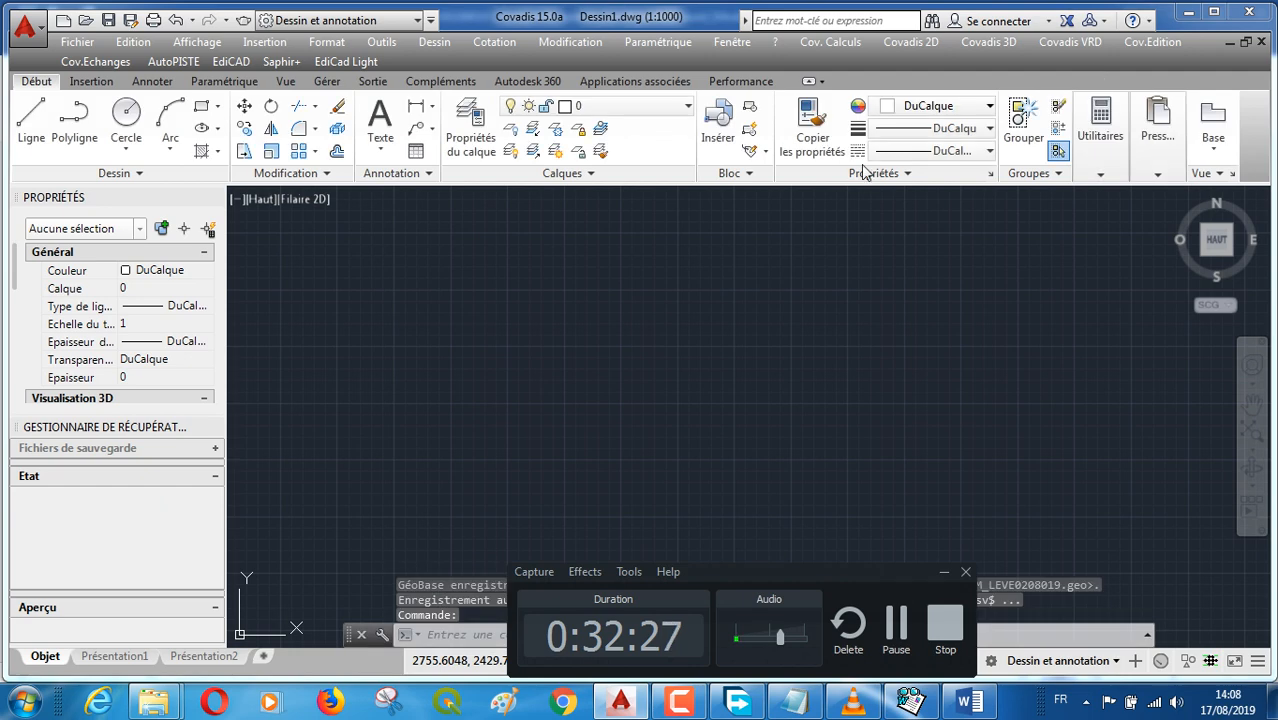